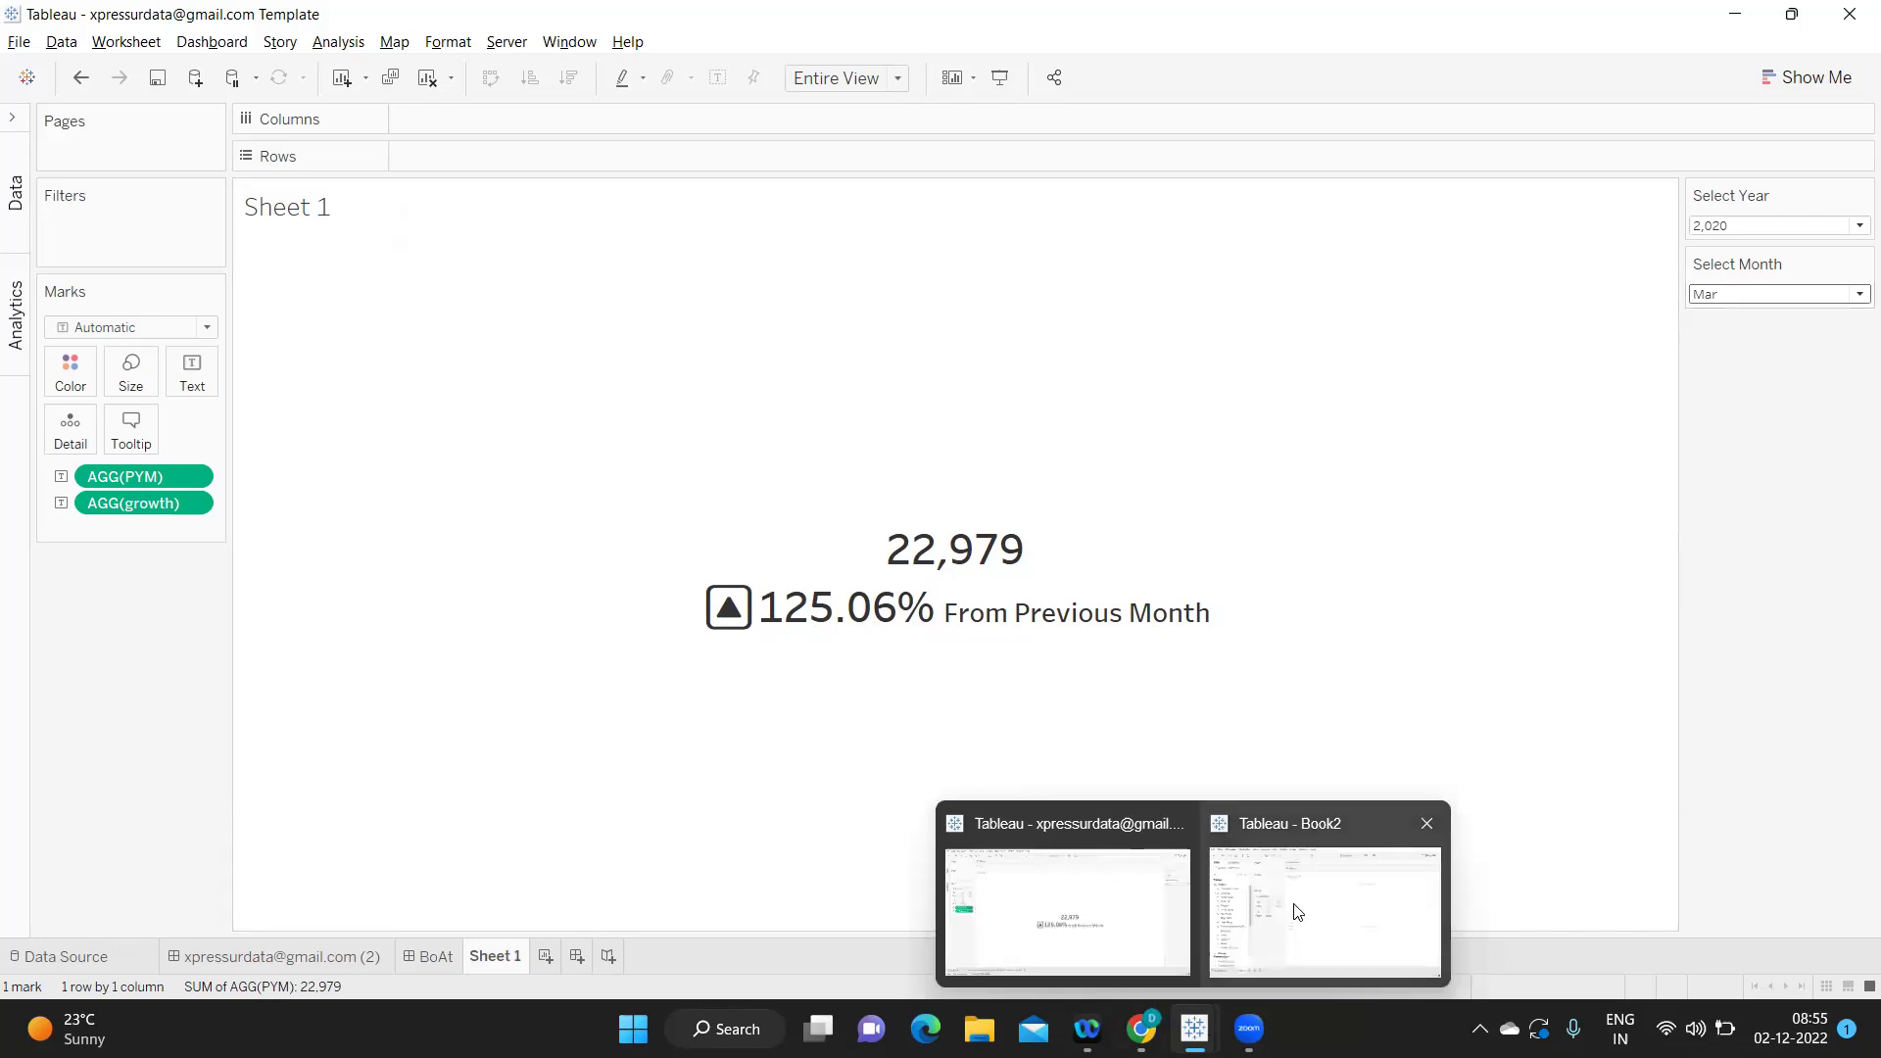
Switch to the blank Book2 workbook and show it full screen.
click(1446, 317)
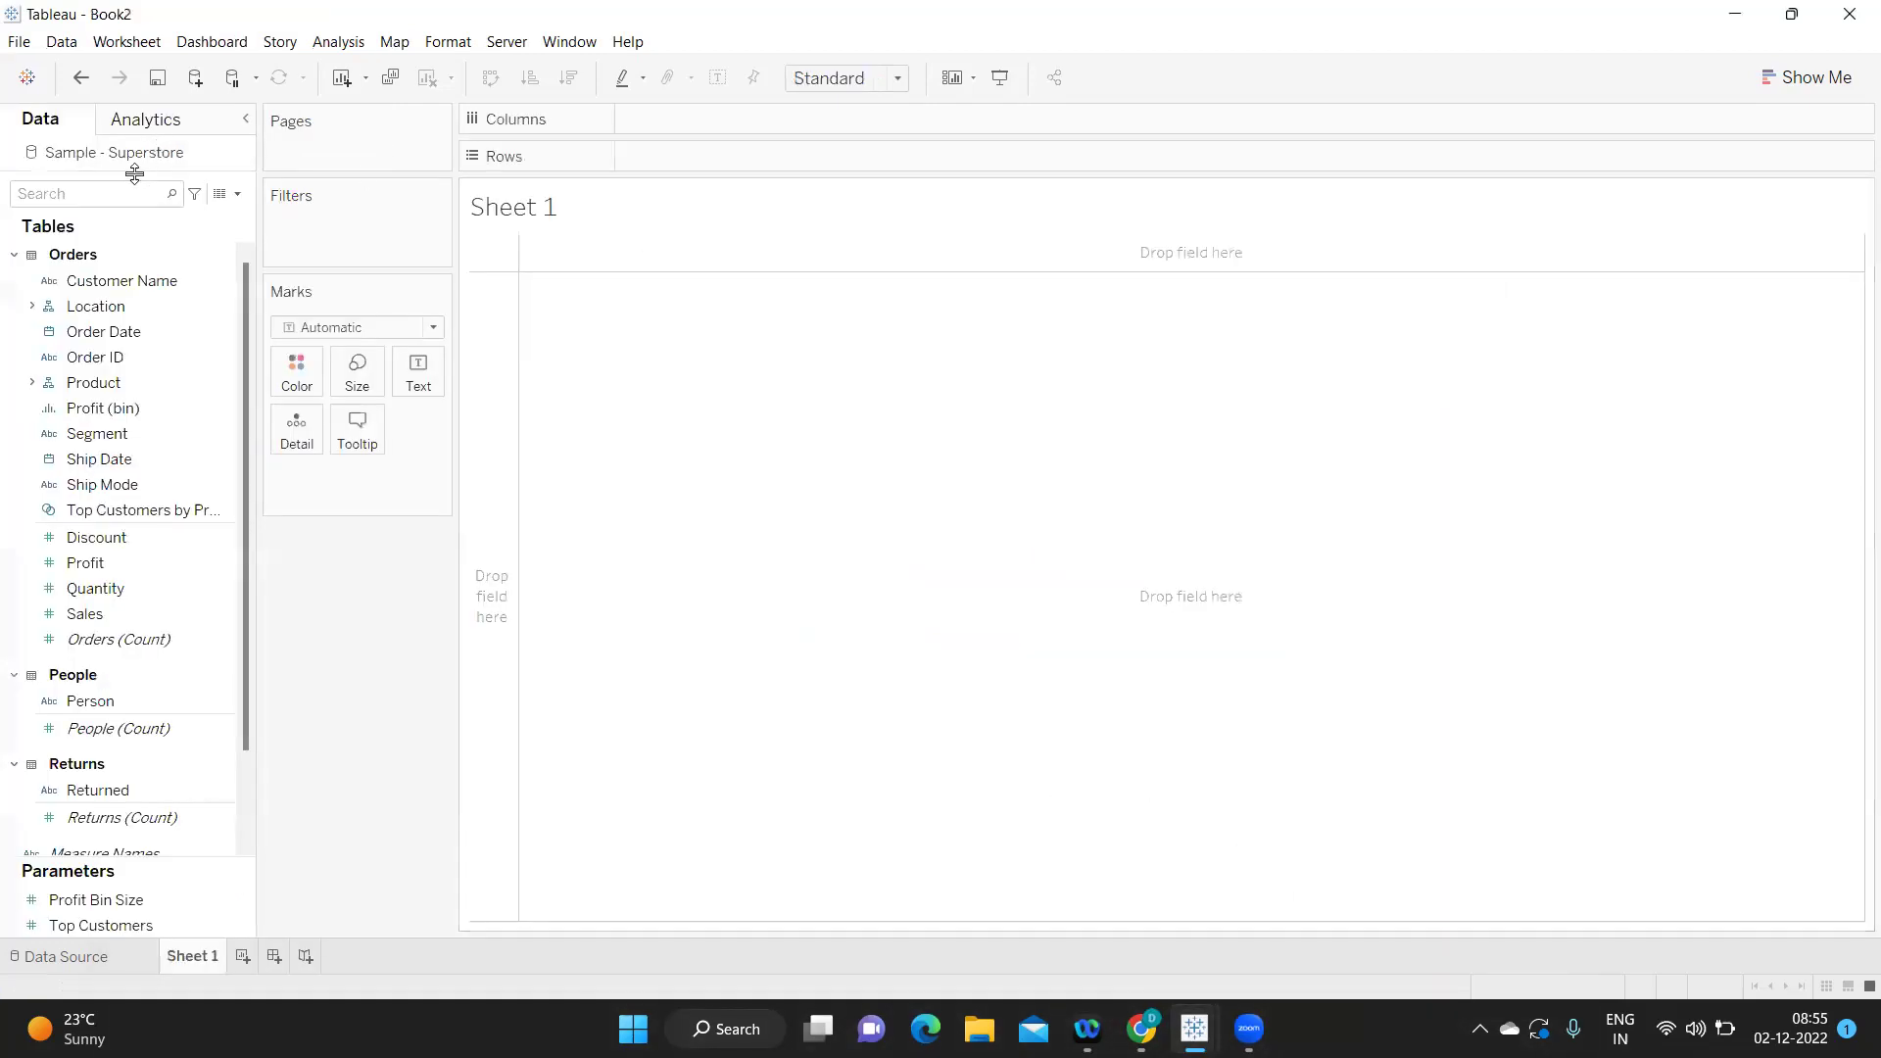
Start a new parameter named Select Year from the Data pane menu.
key(alt+Tab)
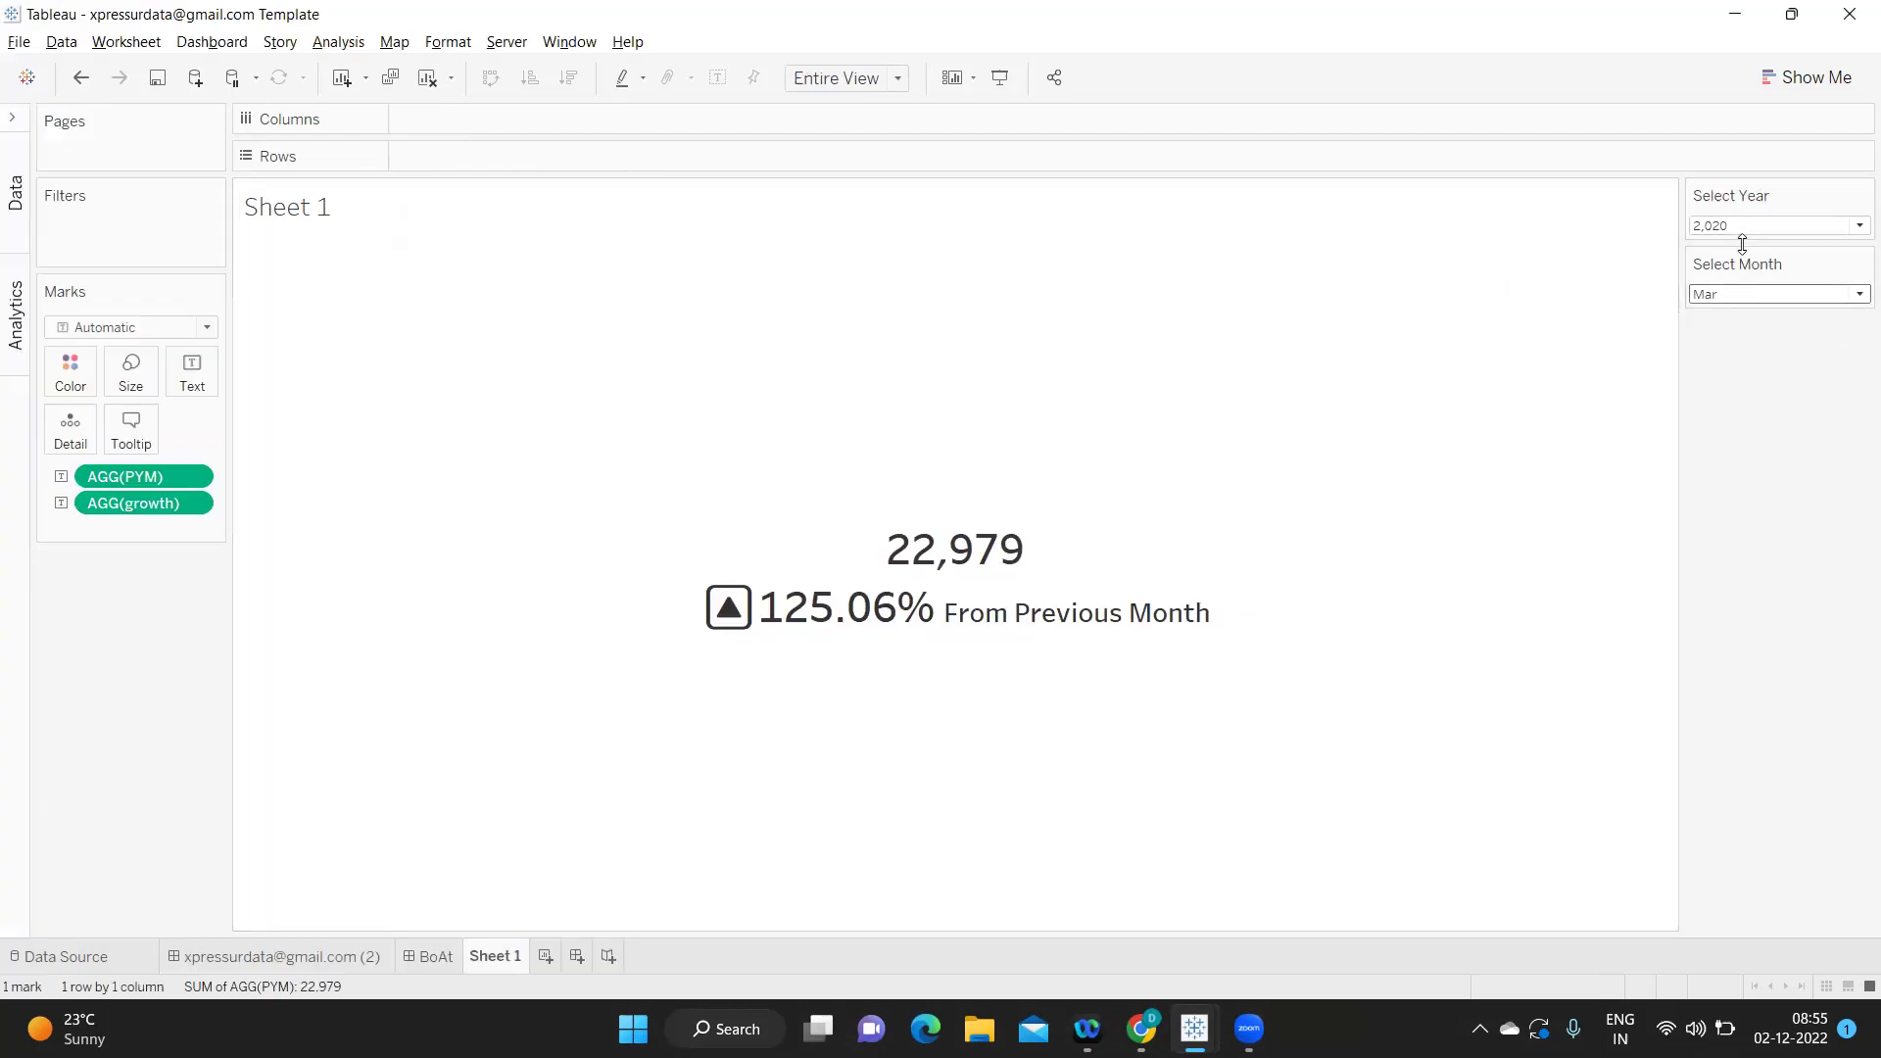
key(alt+Tab)
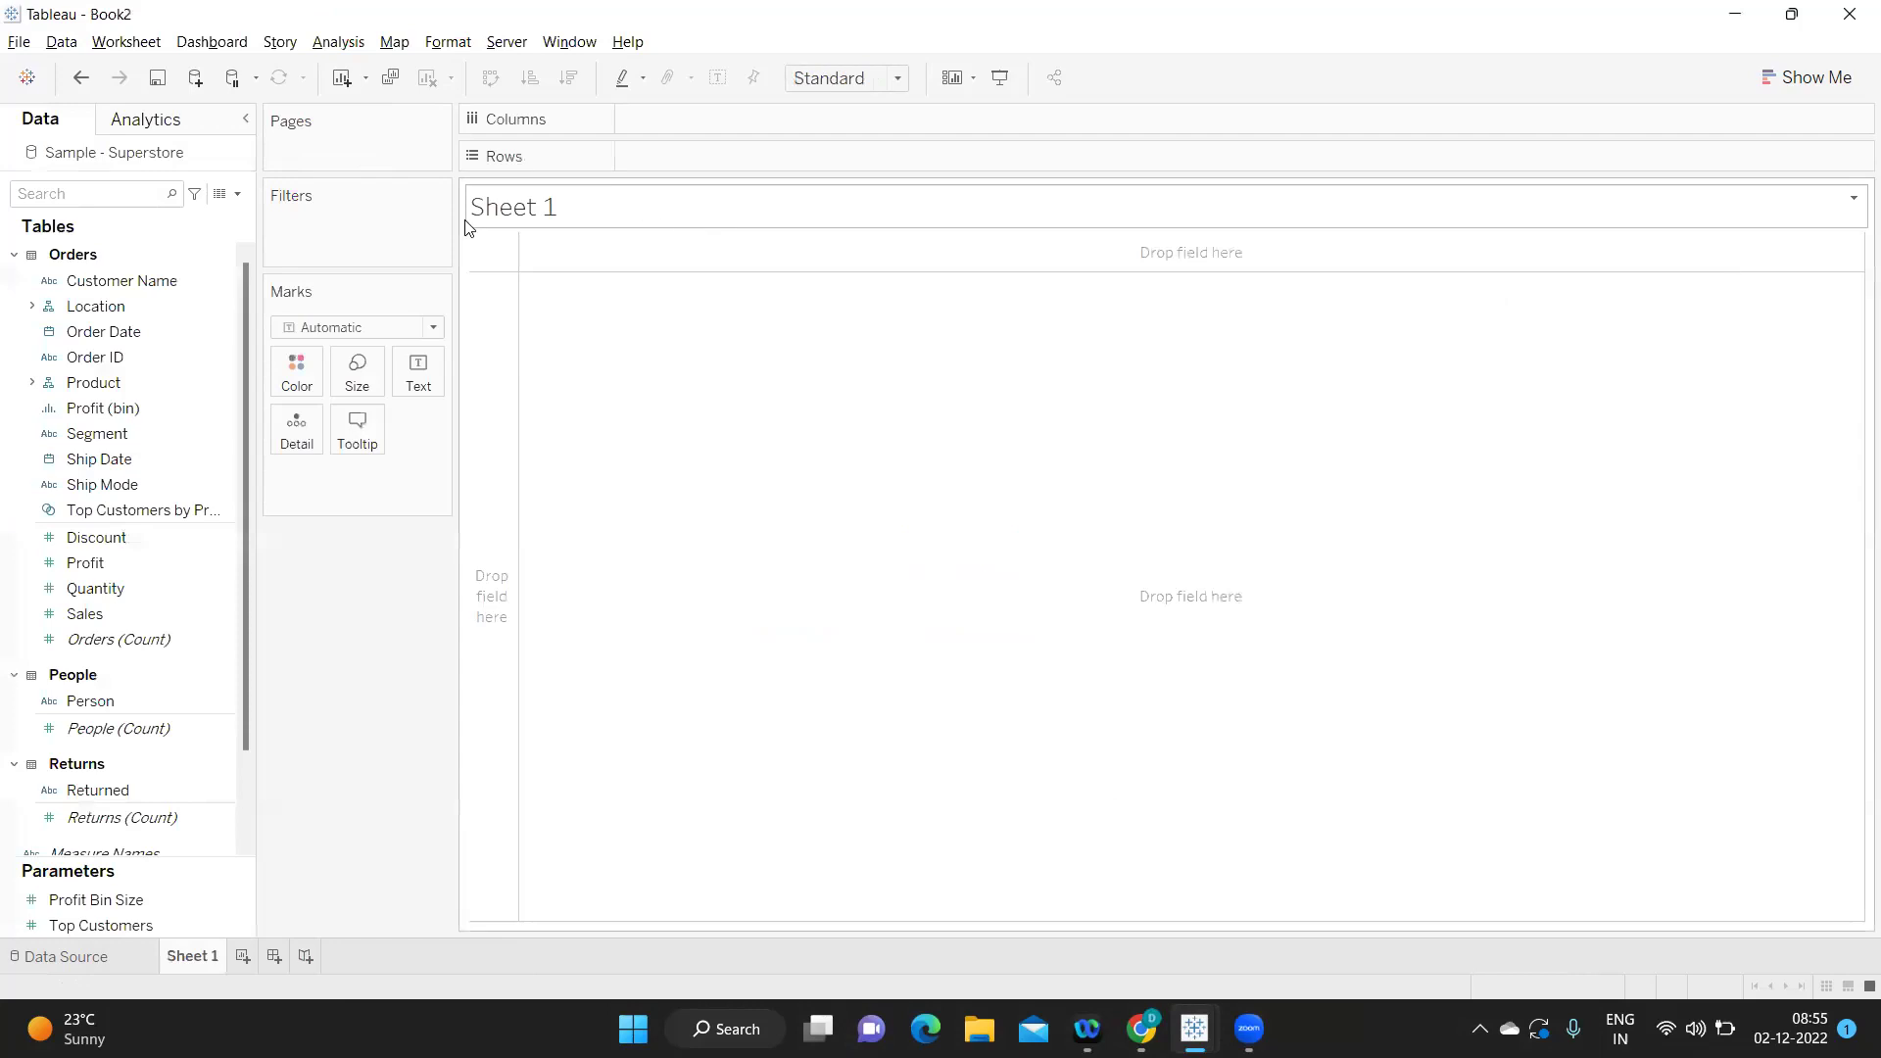
click(234, 195)
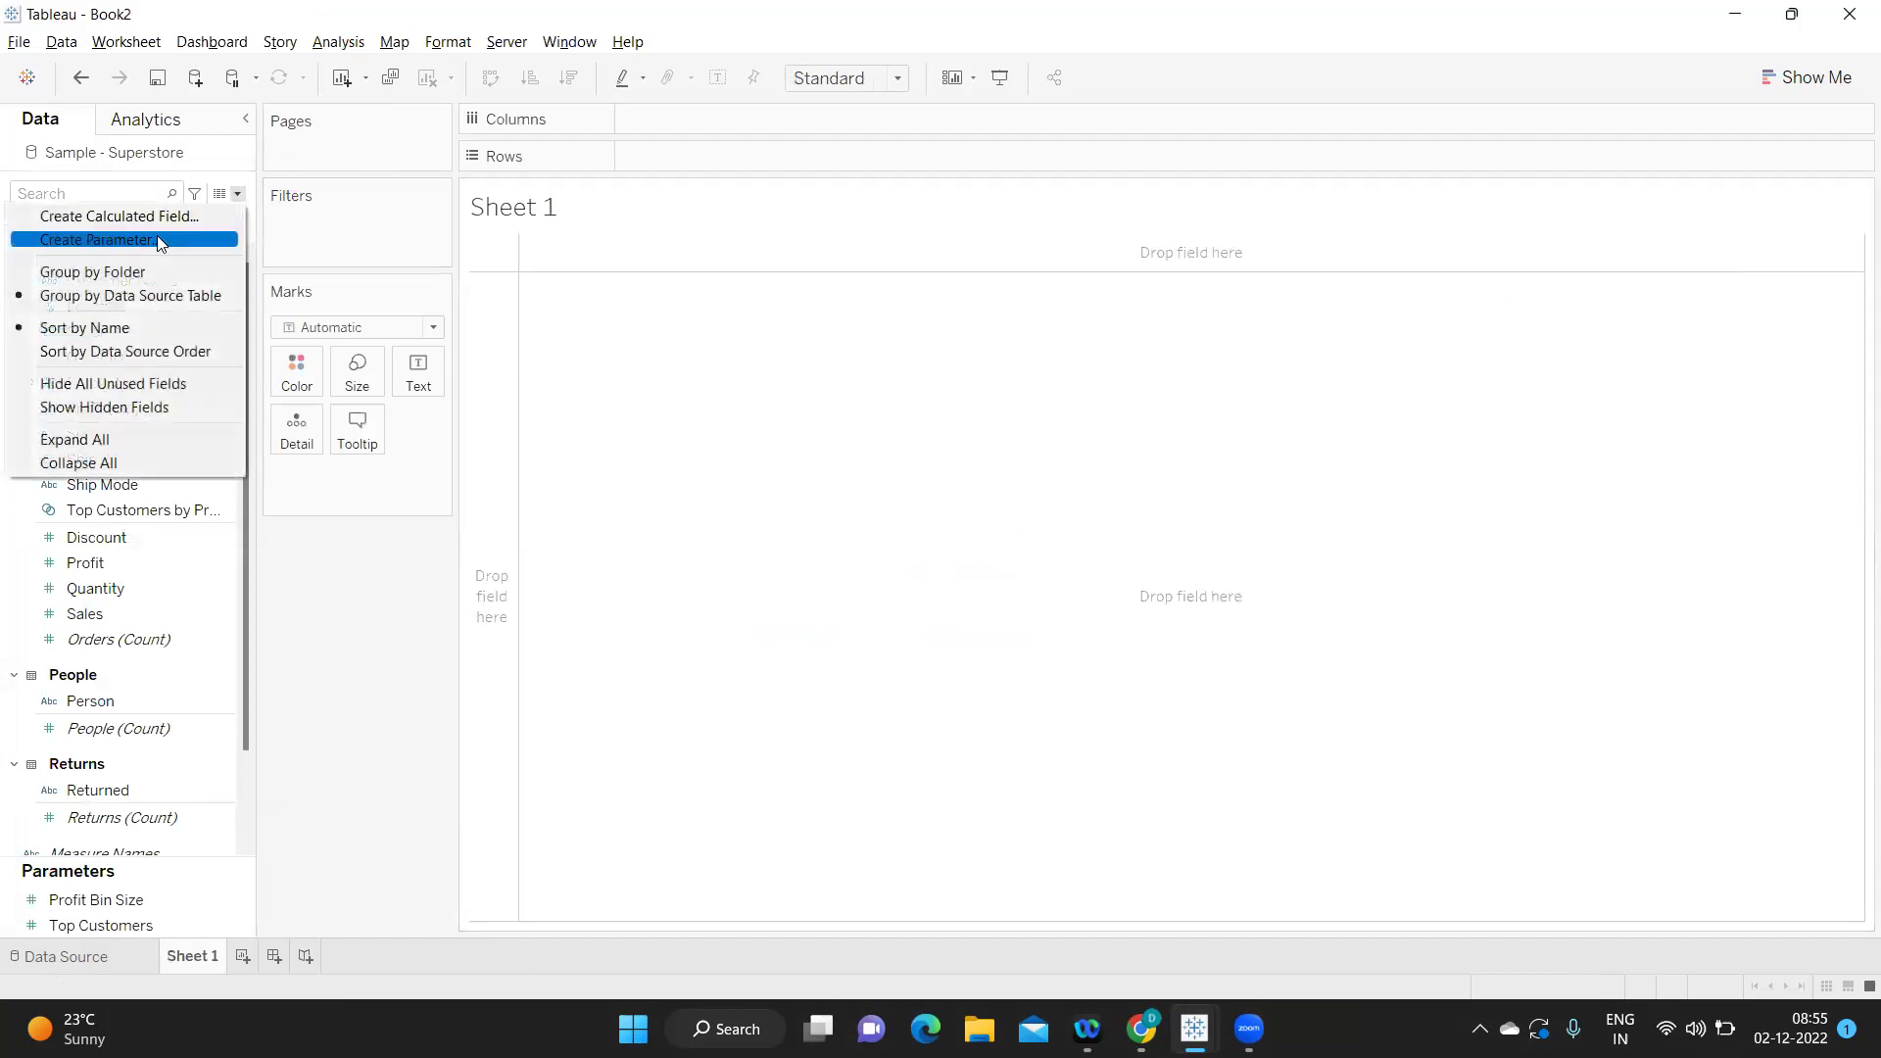
click(519, 320)
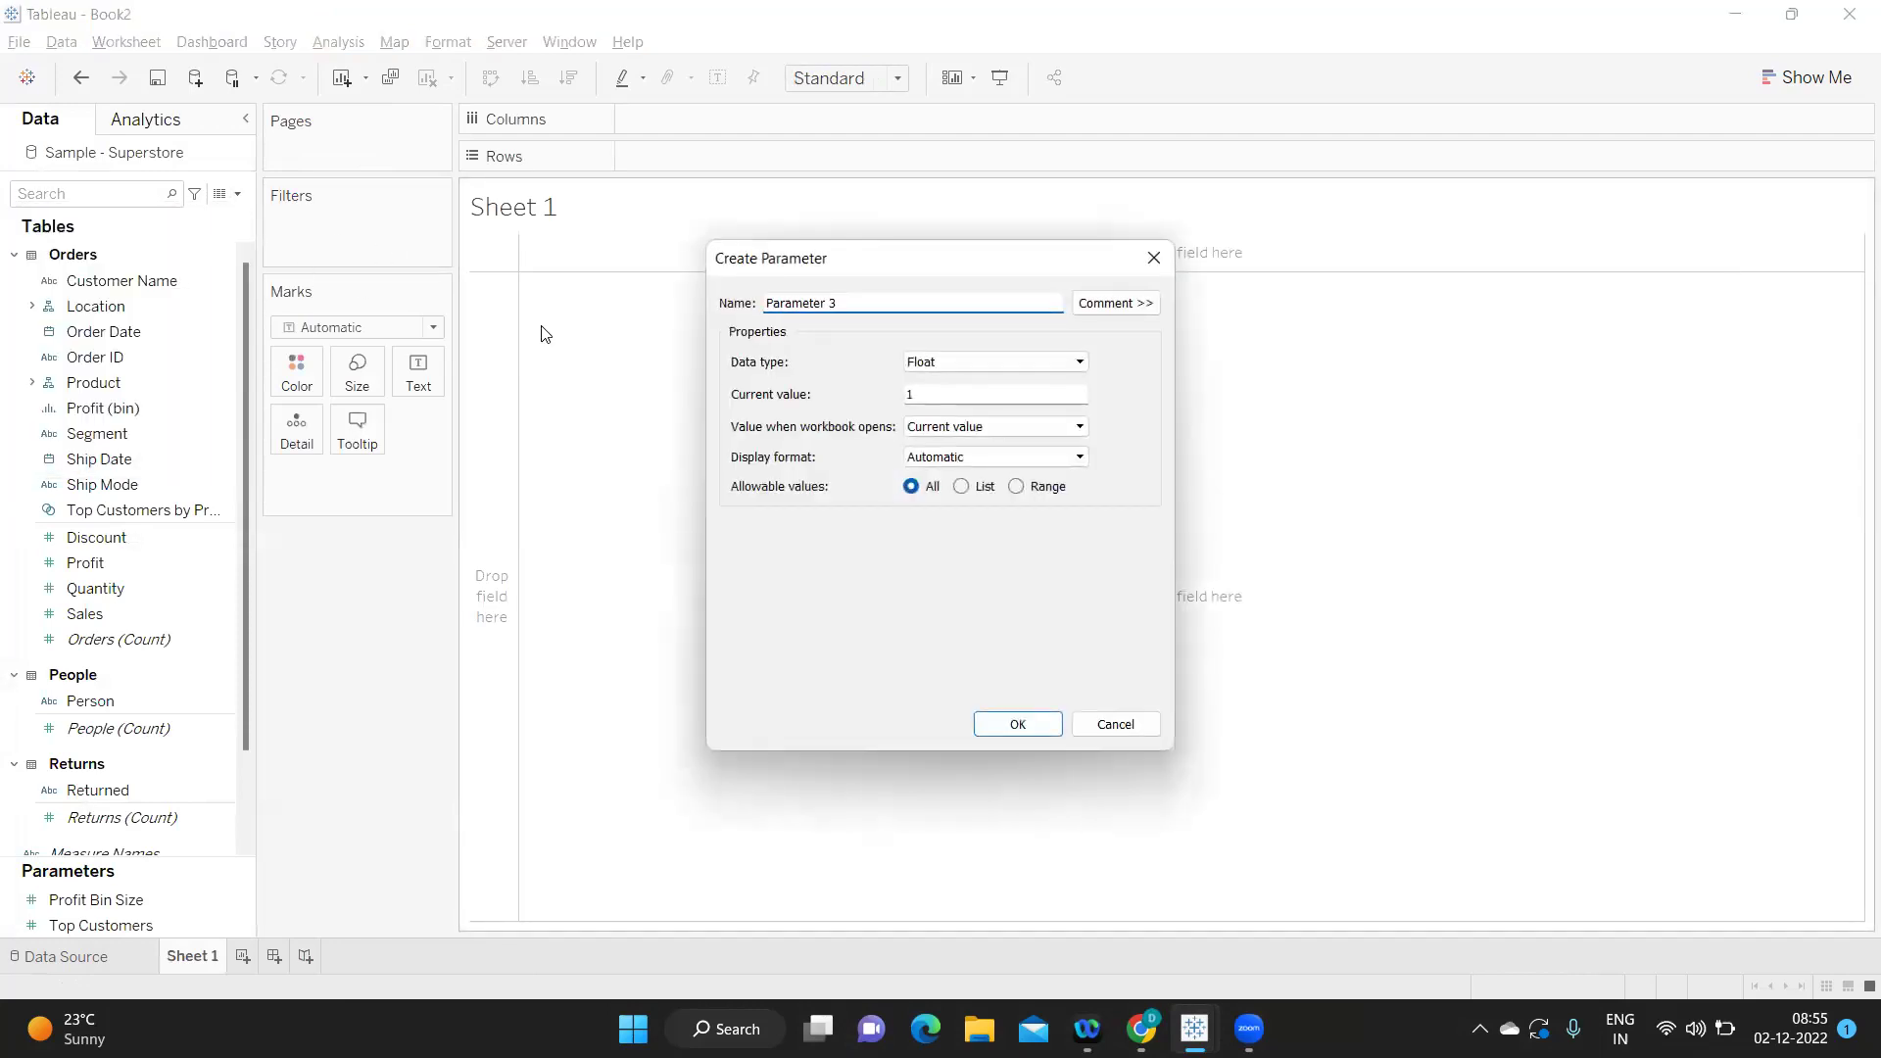
text(Select Year)
Make Select Year an Integer limited to the list 2018, 2019, 2022, 2021, and save it.
click(949, 363)
click(946, 398)
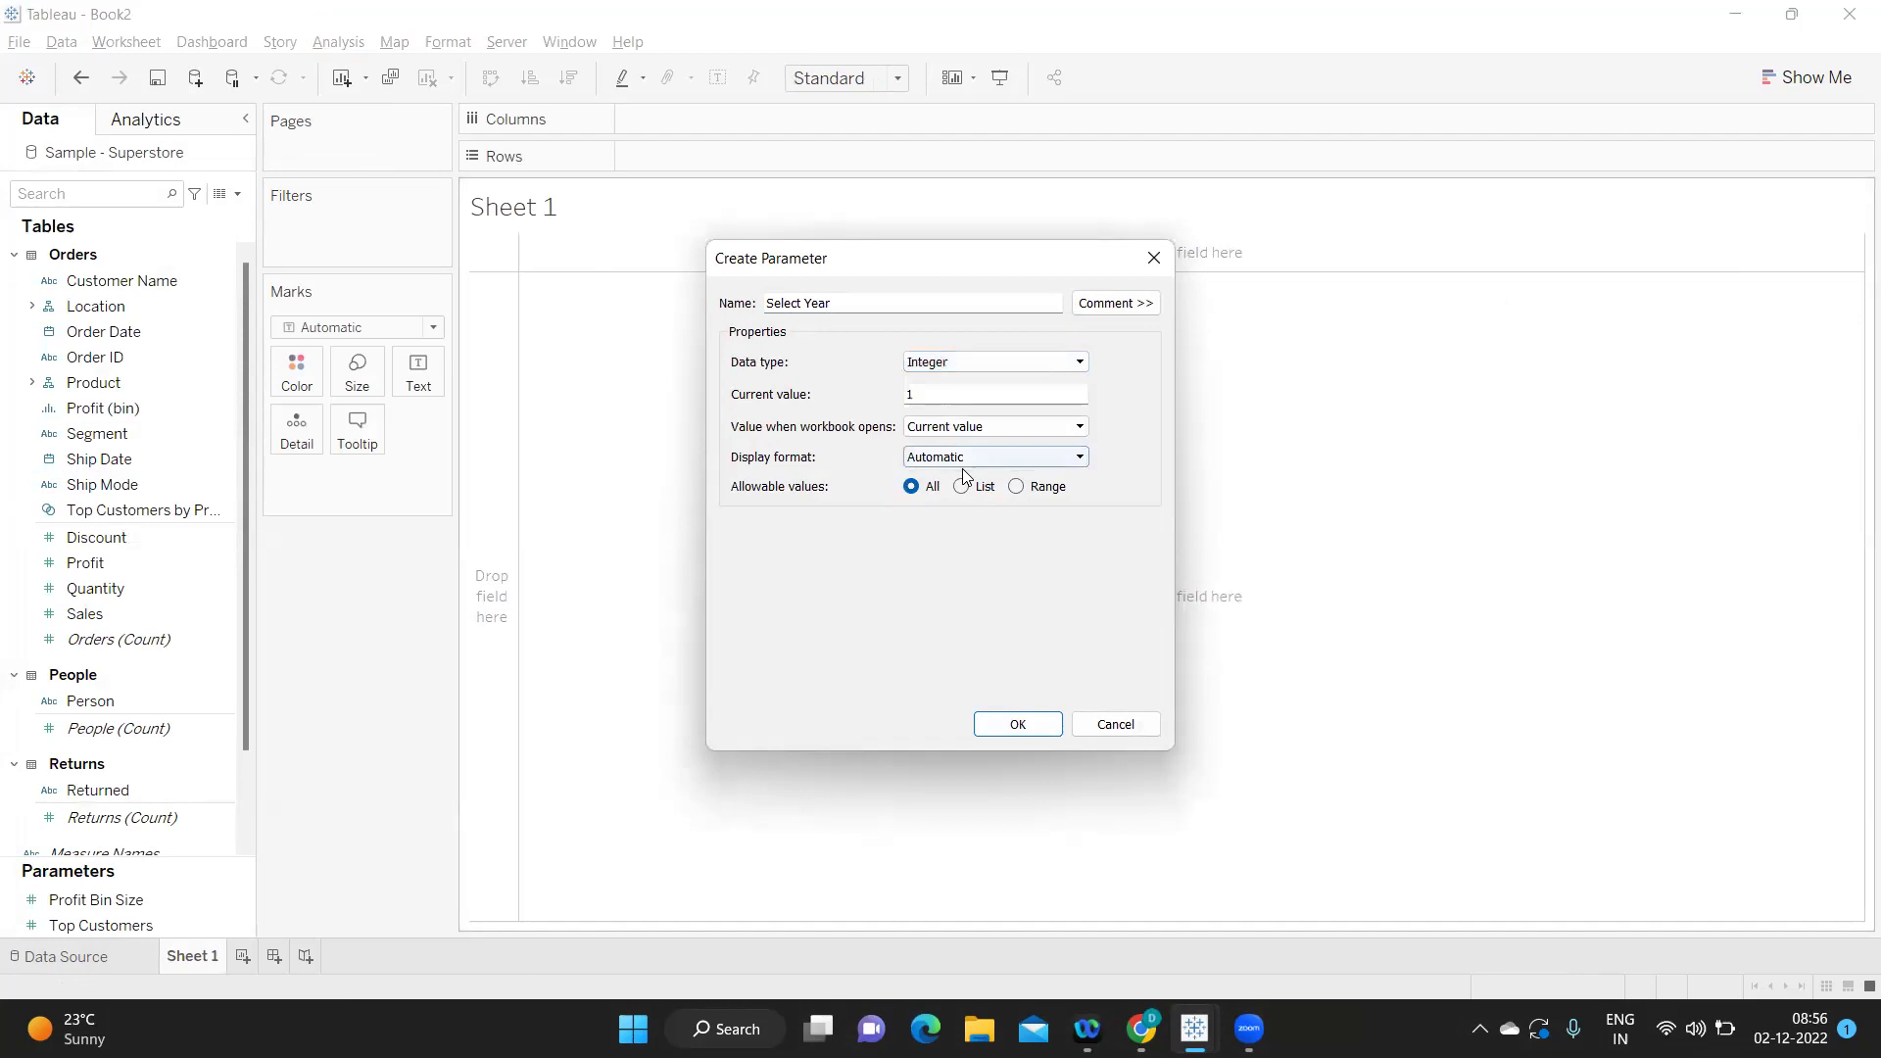
click(964, 486)
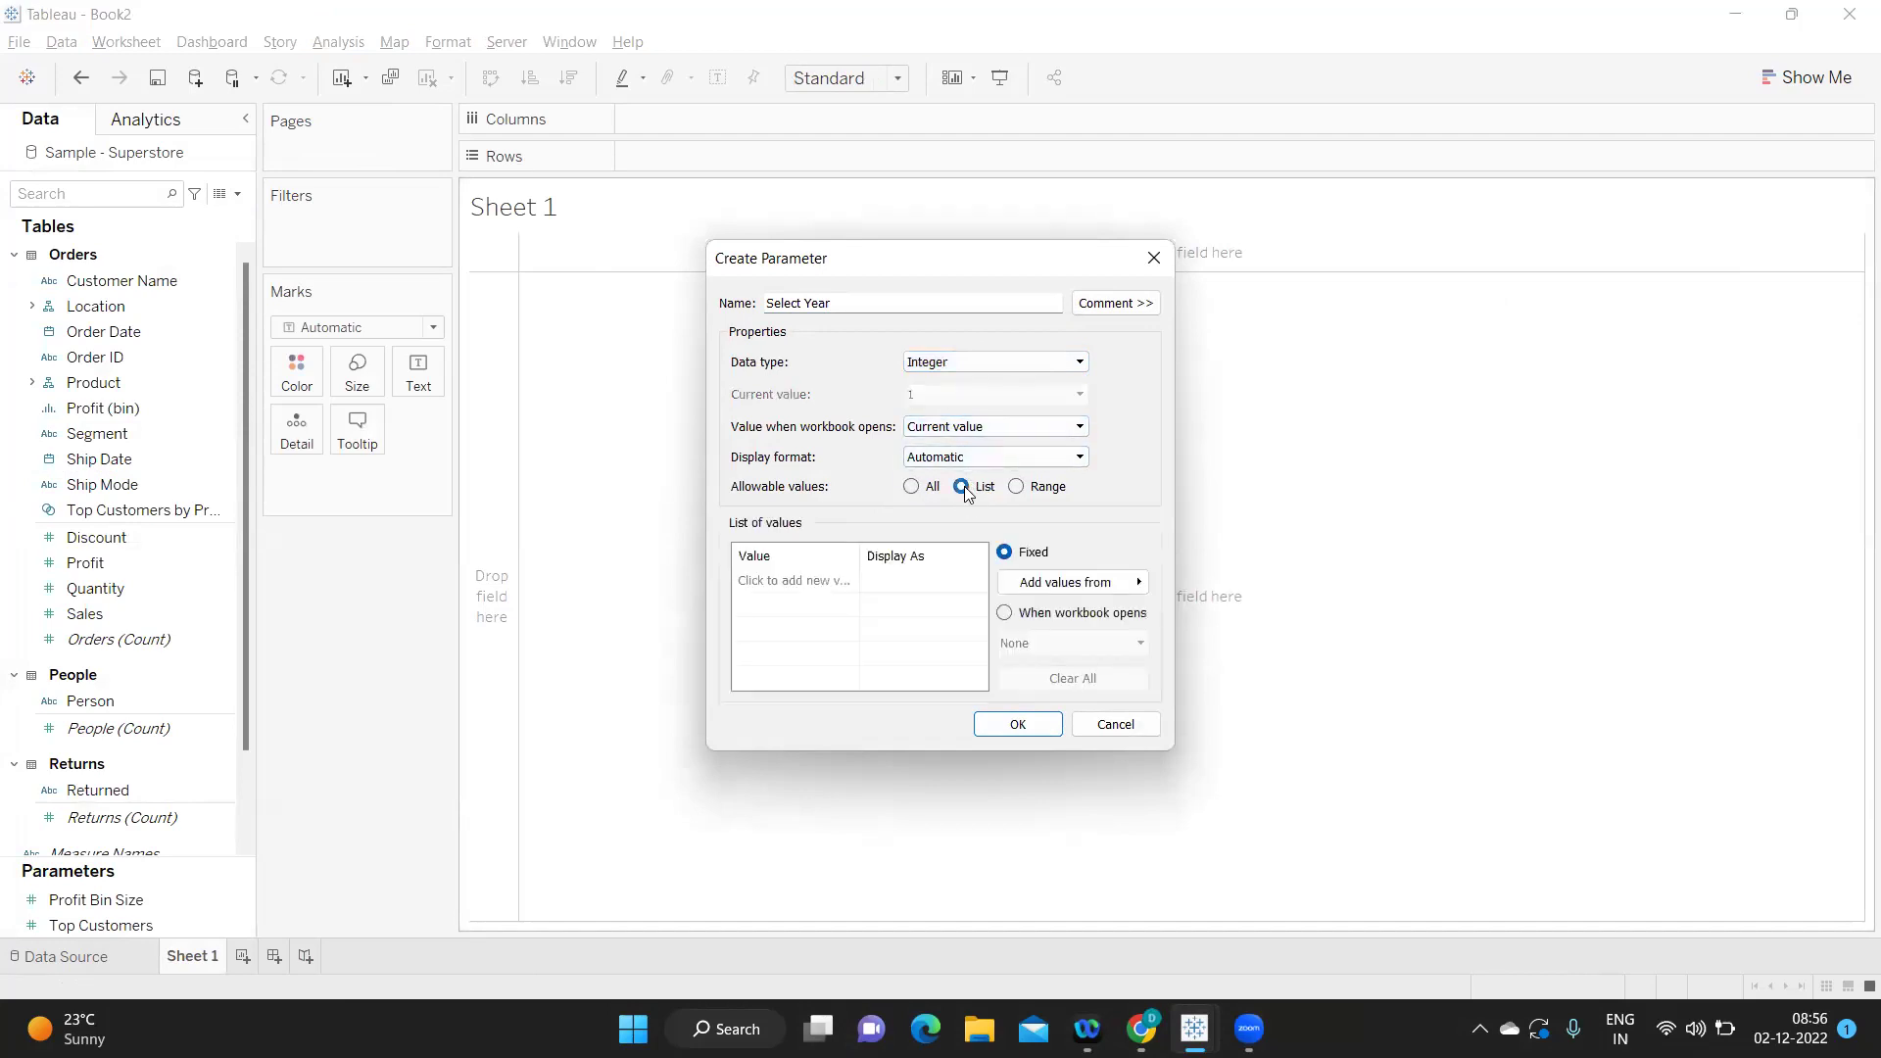
click(820, 578)
text(2019)
text(8)
key(Return)
text(2019)
key(Return)
text(2022)
key(Return)
text(20)
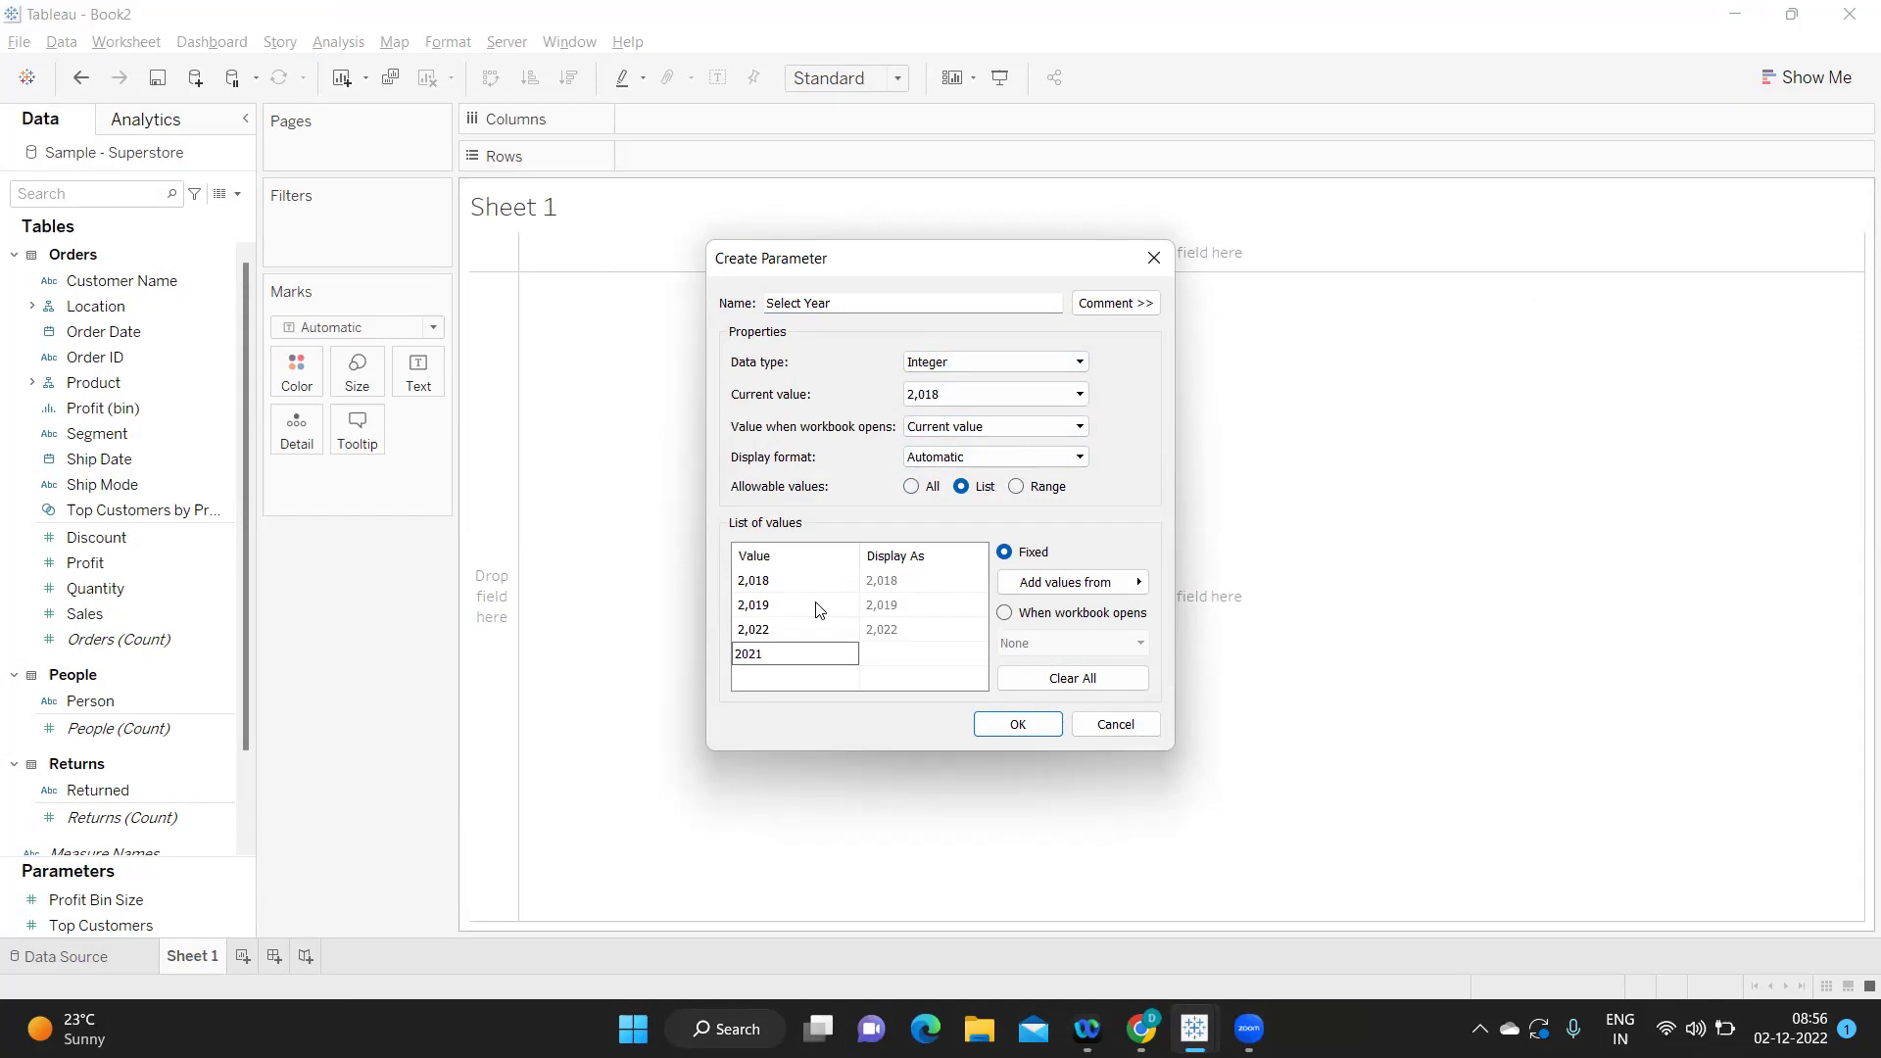
click(1009, 726)
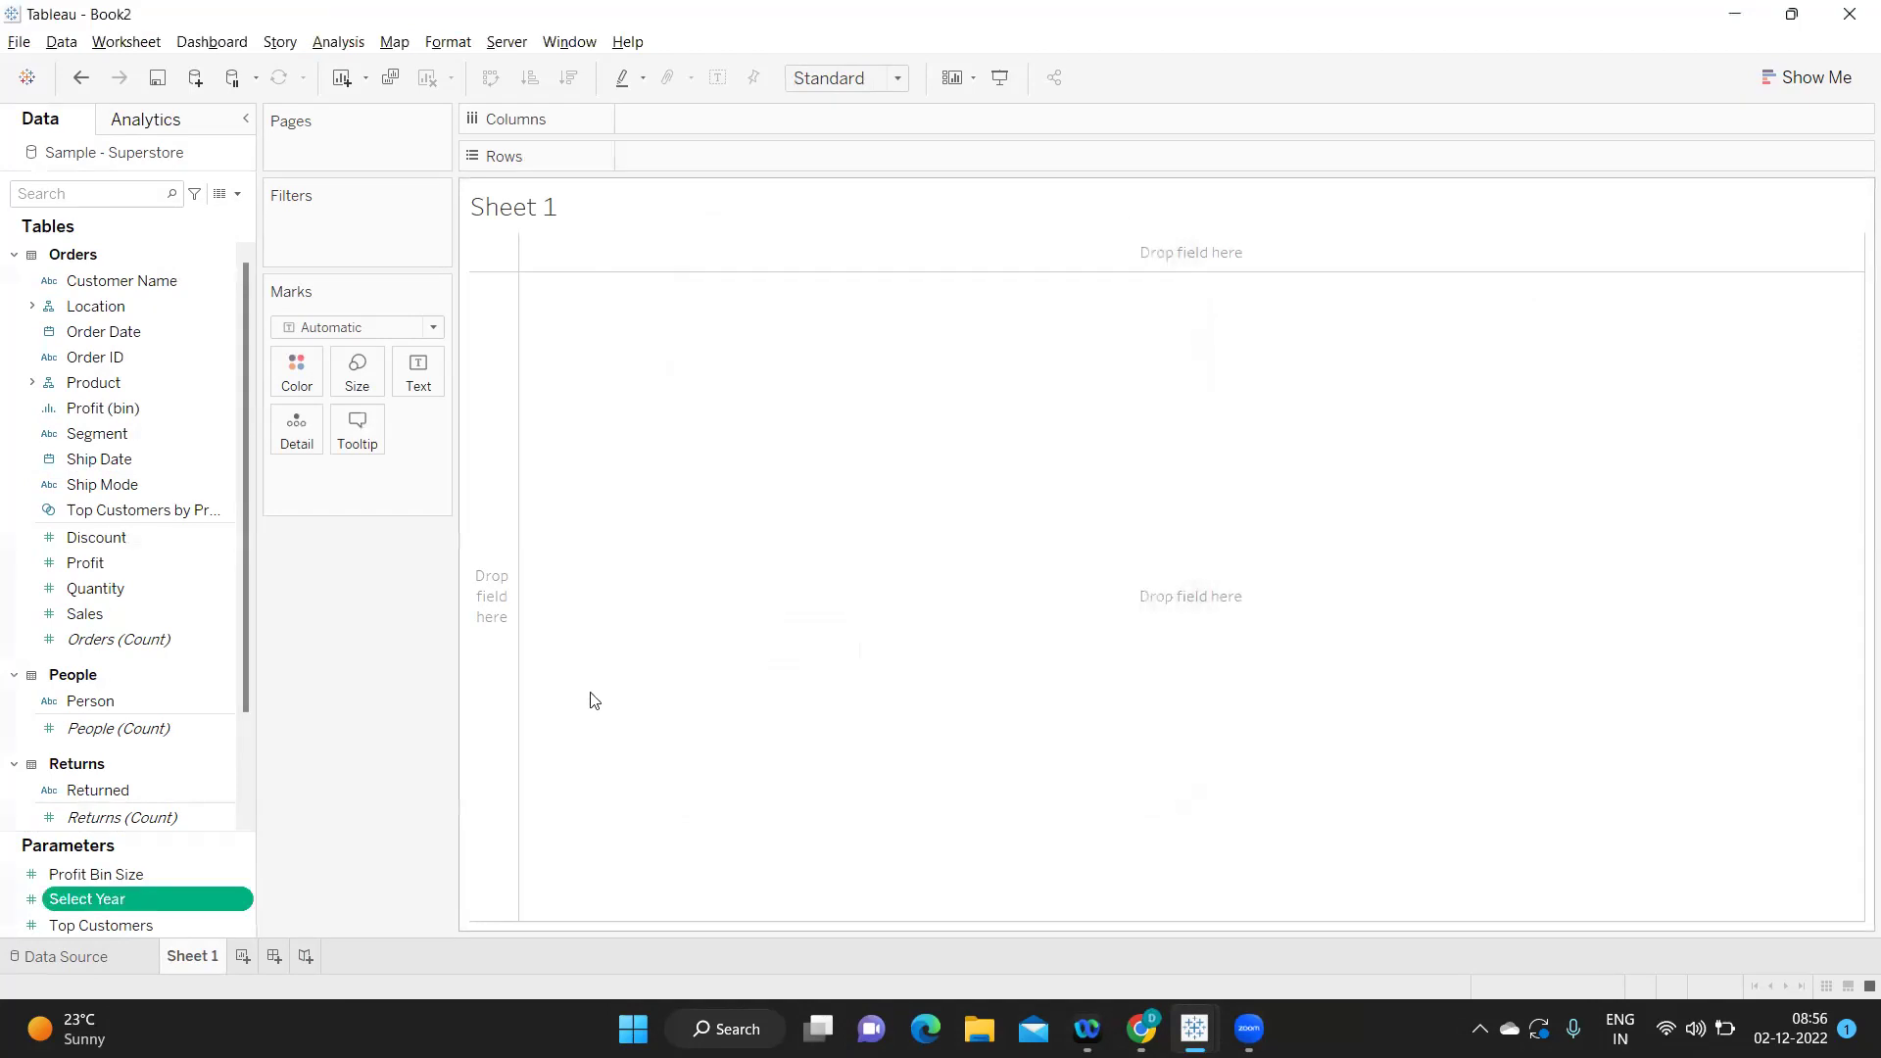
Create a parameter named Select Month as an Integer with a List of allowable values.
click(238, 194)
click(149, 241)
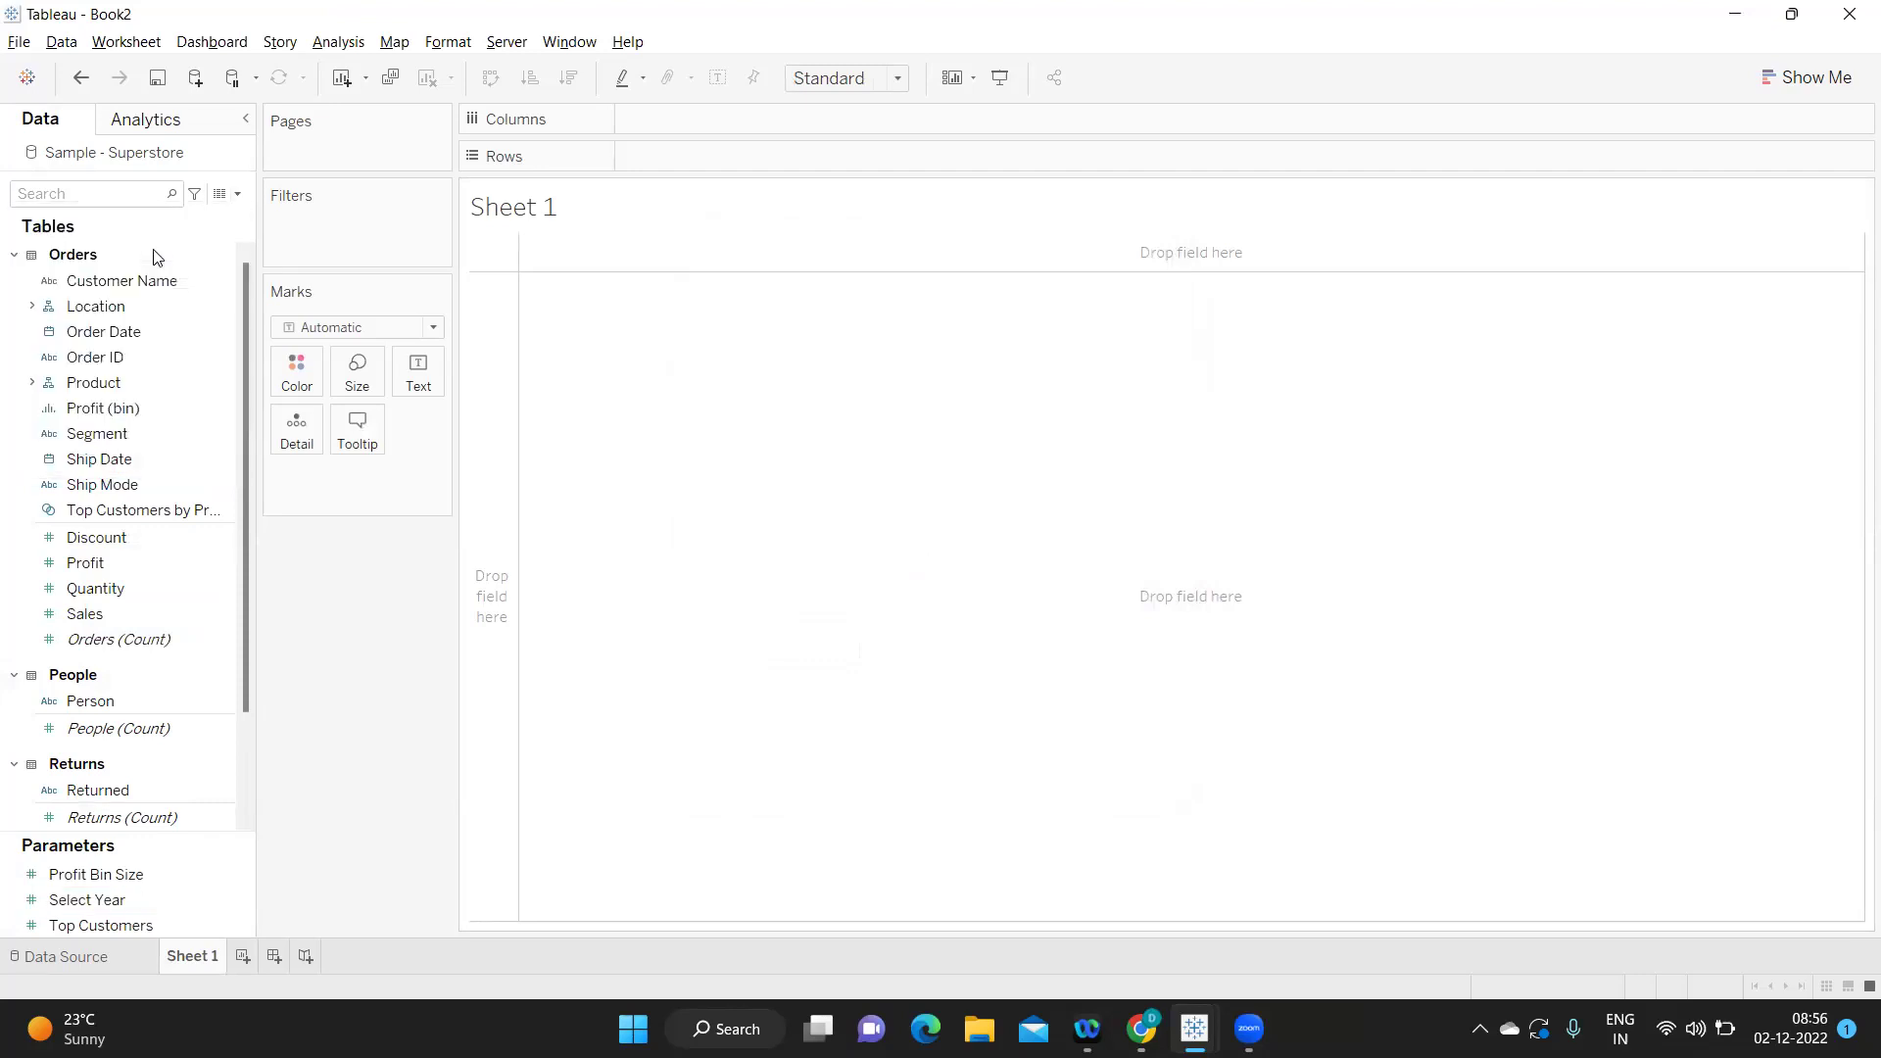
drag(925, 302, 663, 310)
text(Se)
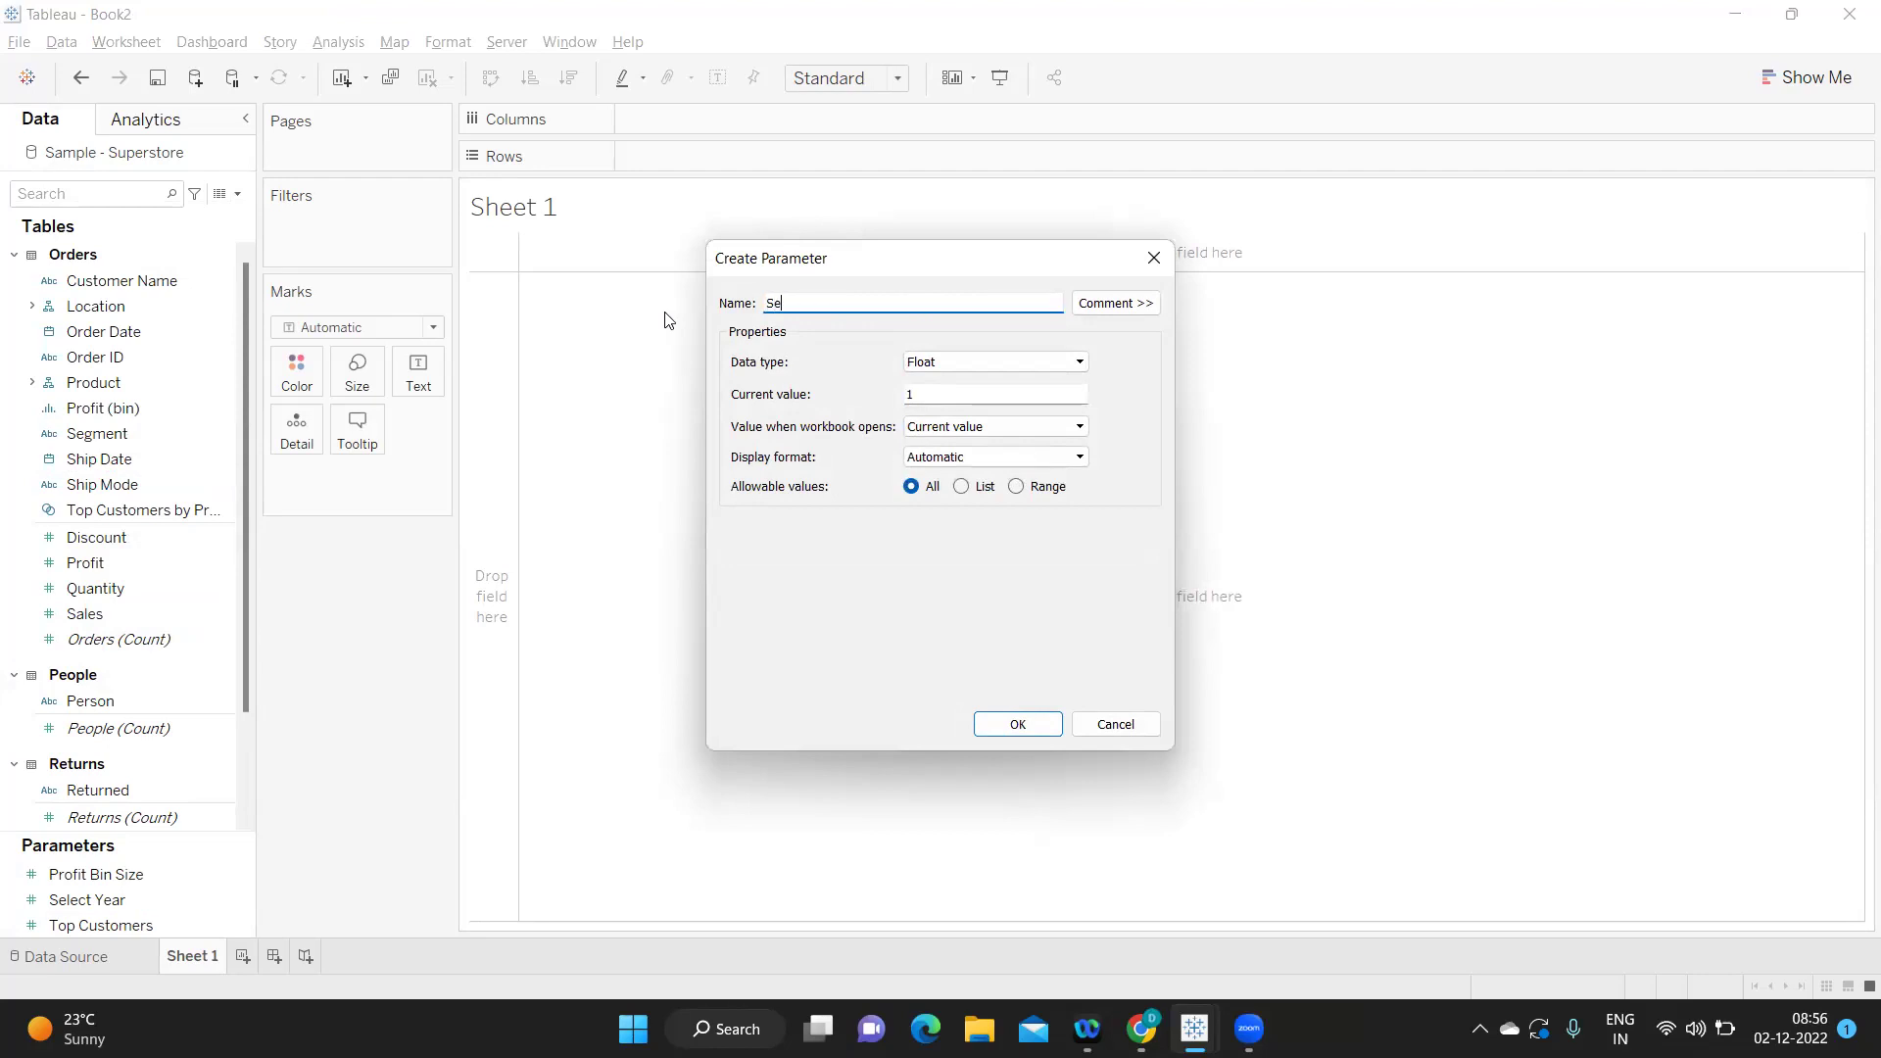
text(lect Month)
click(978, 365)
click(968, 397)
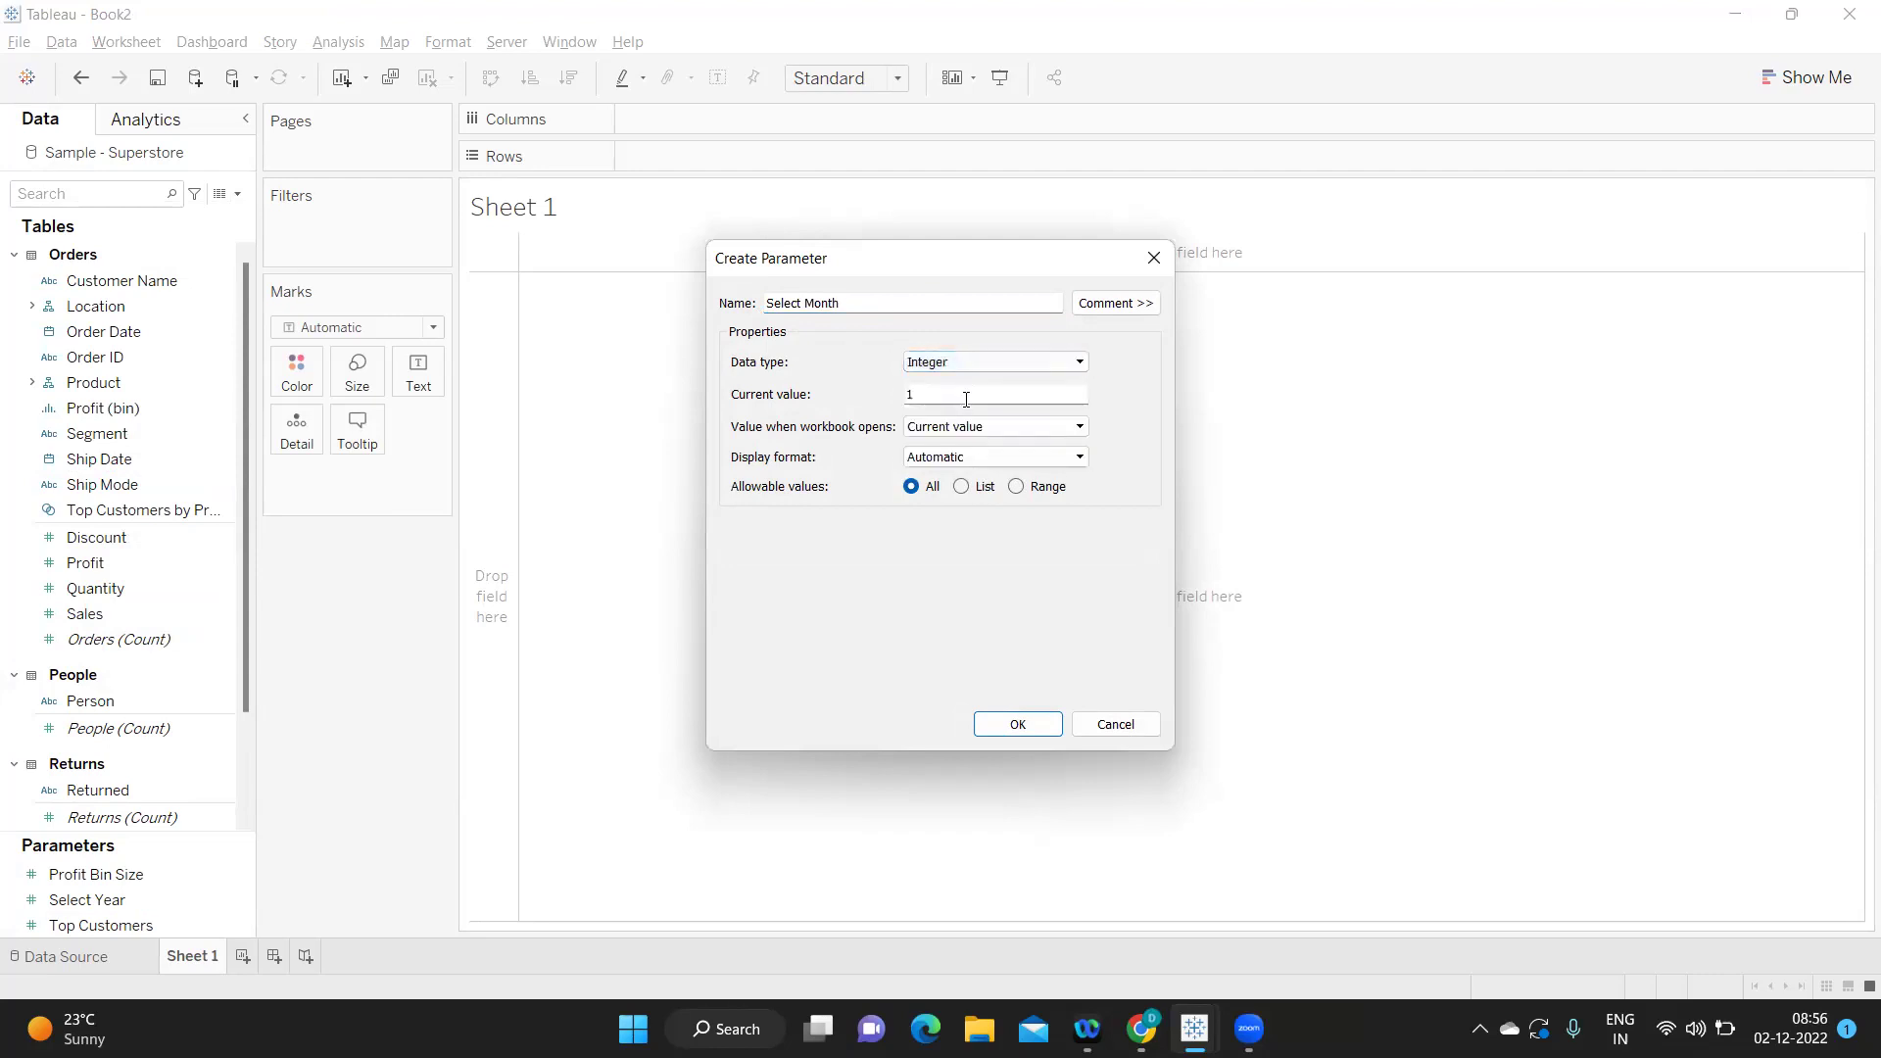
click(971, 488)
Enter month values 1 through 12 in the Select Month list.
click(763, 583)
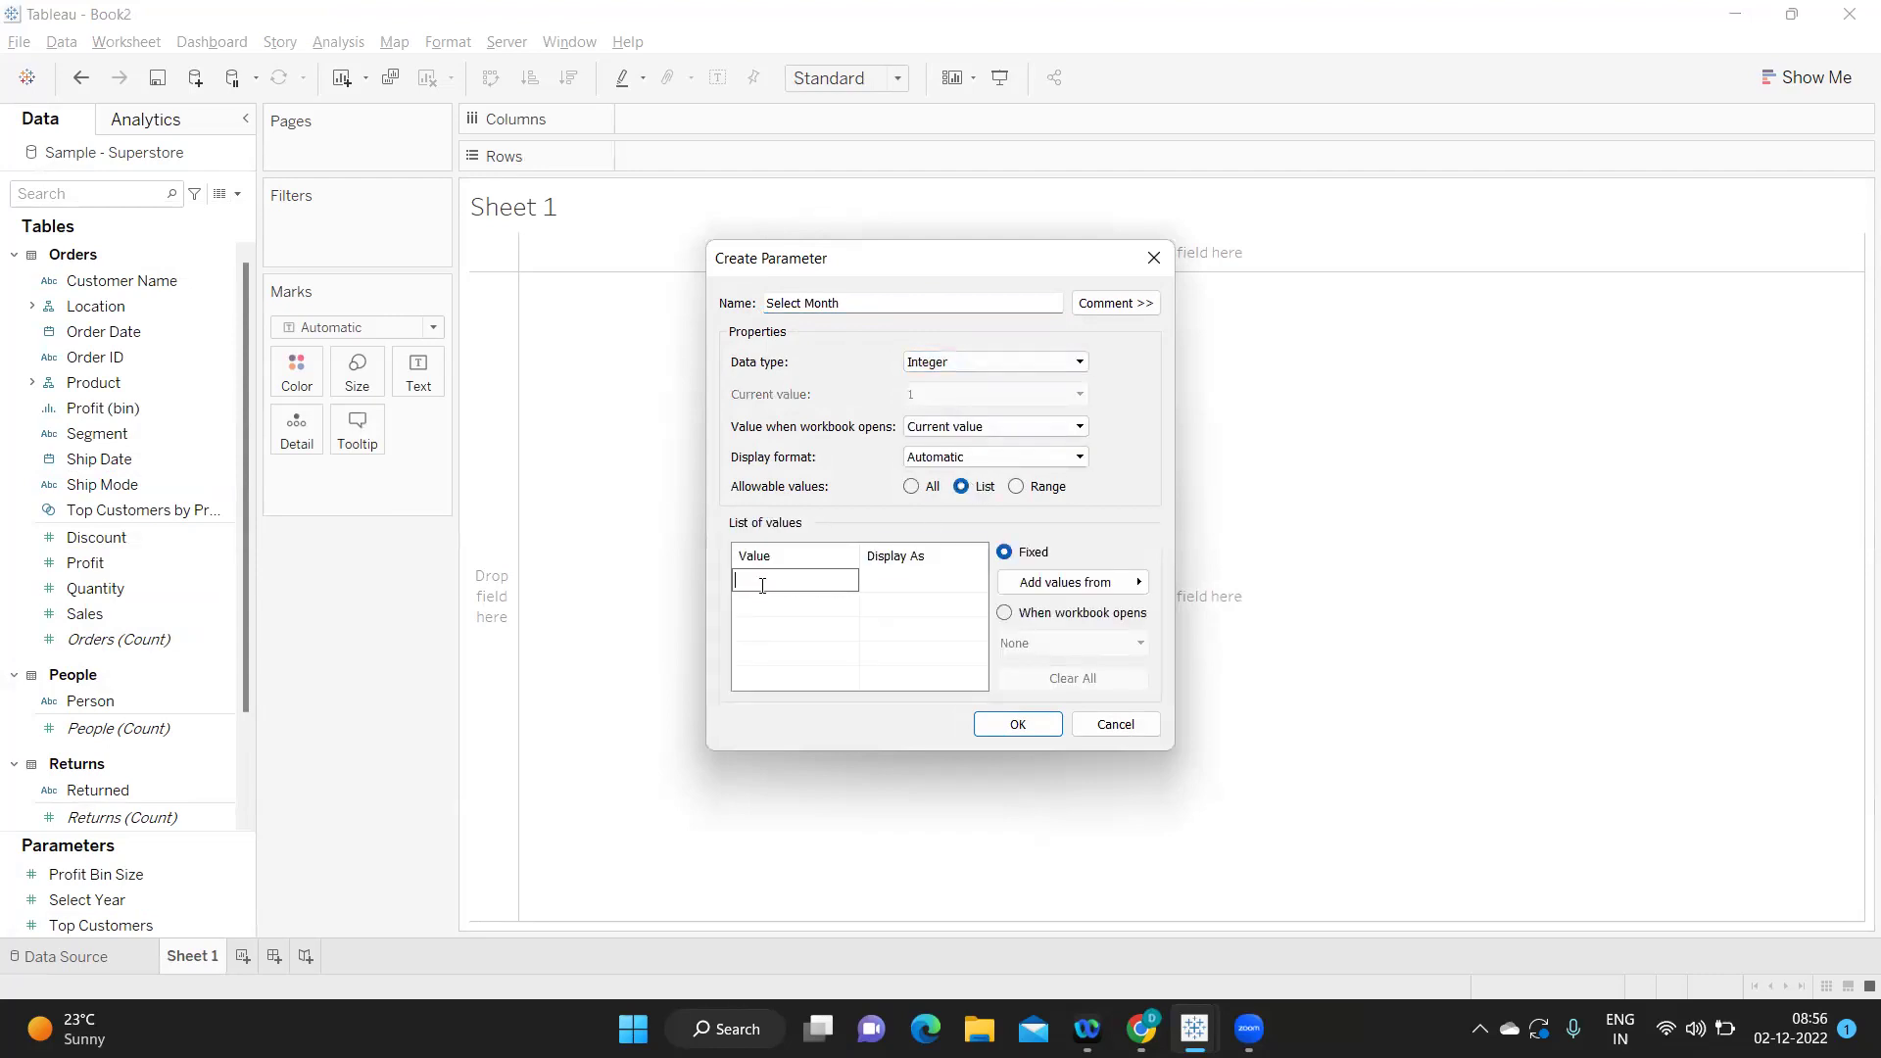
text(1)
key(Return)
text(2)
key(Return)
text(3)
key(Return)
text(4)
key(Return)
text(5)
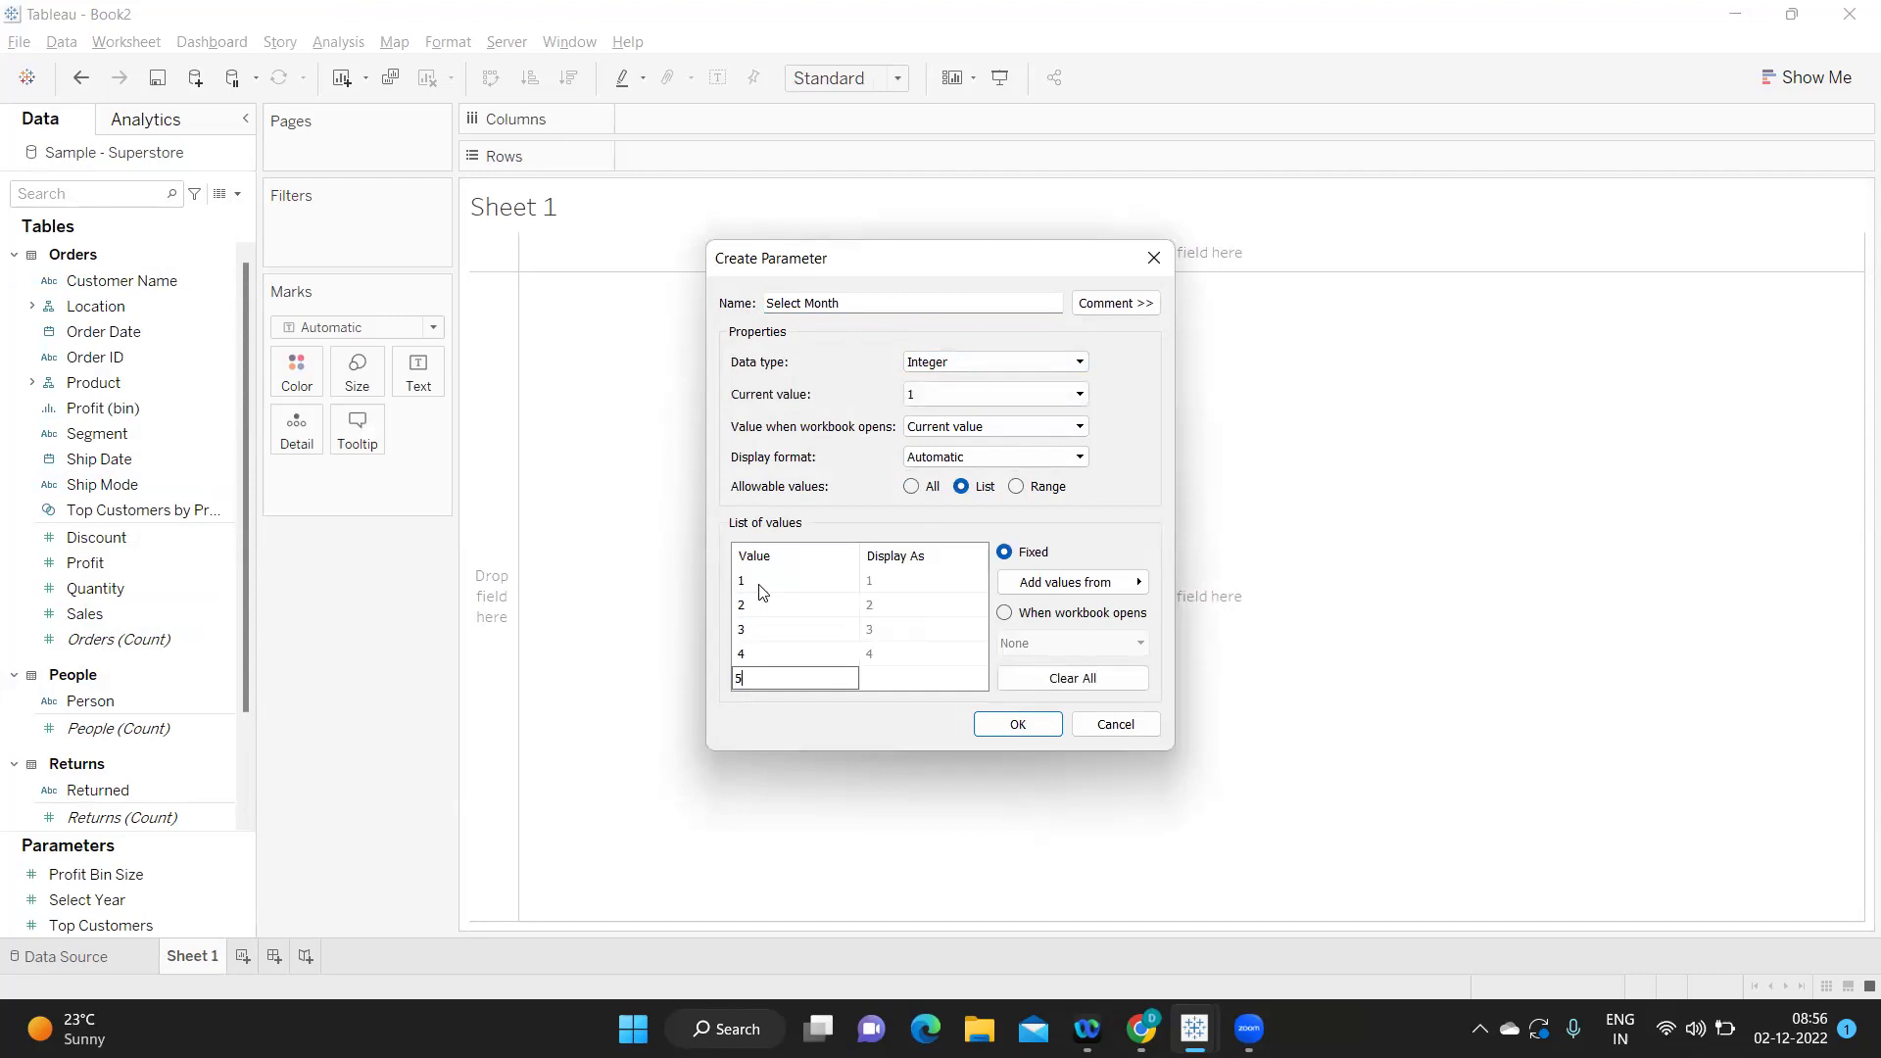
key(Return)
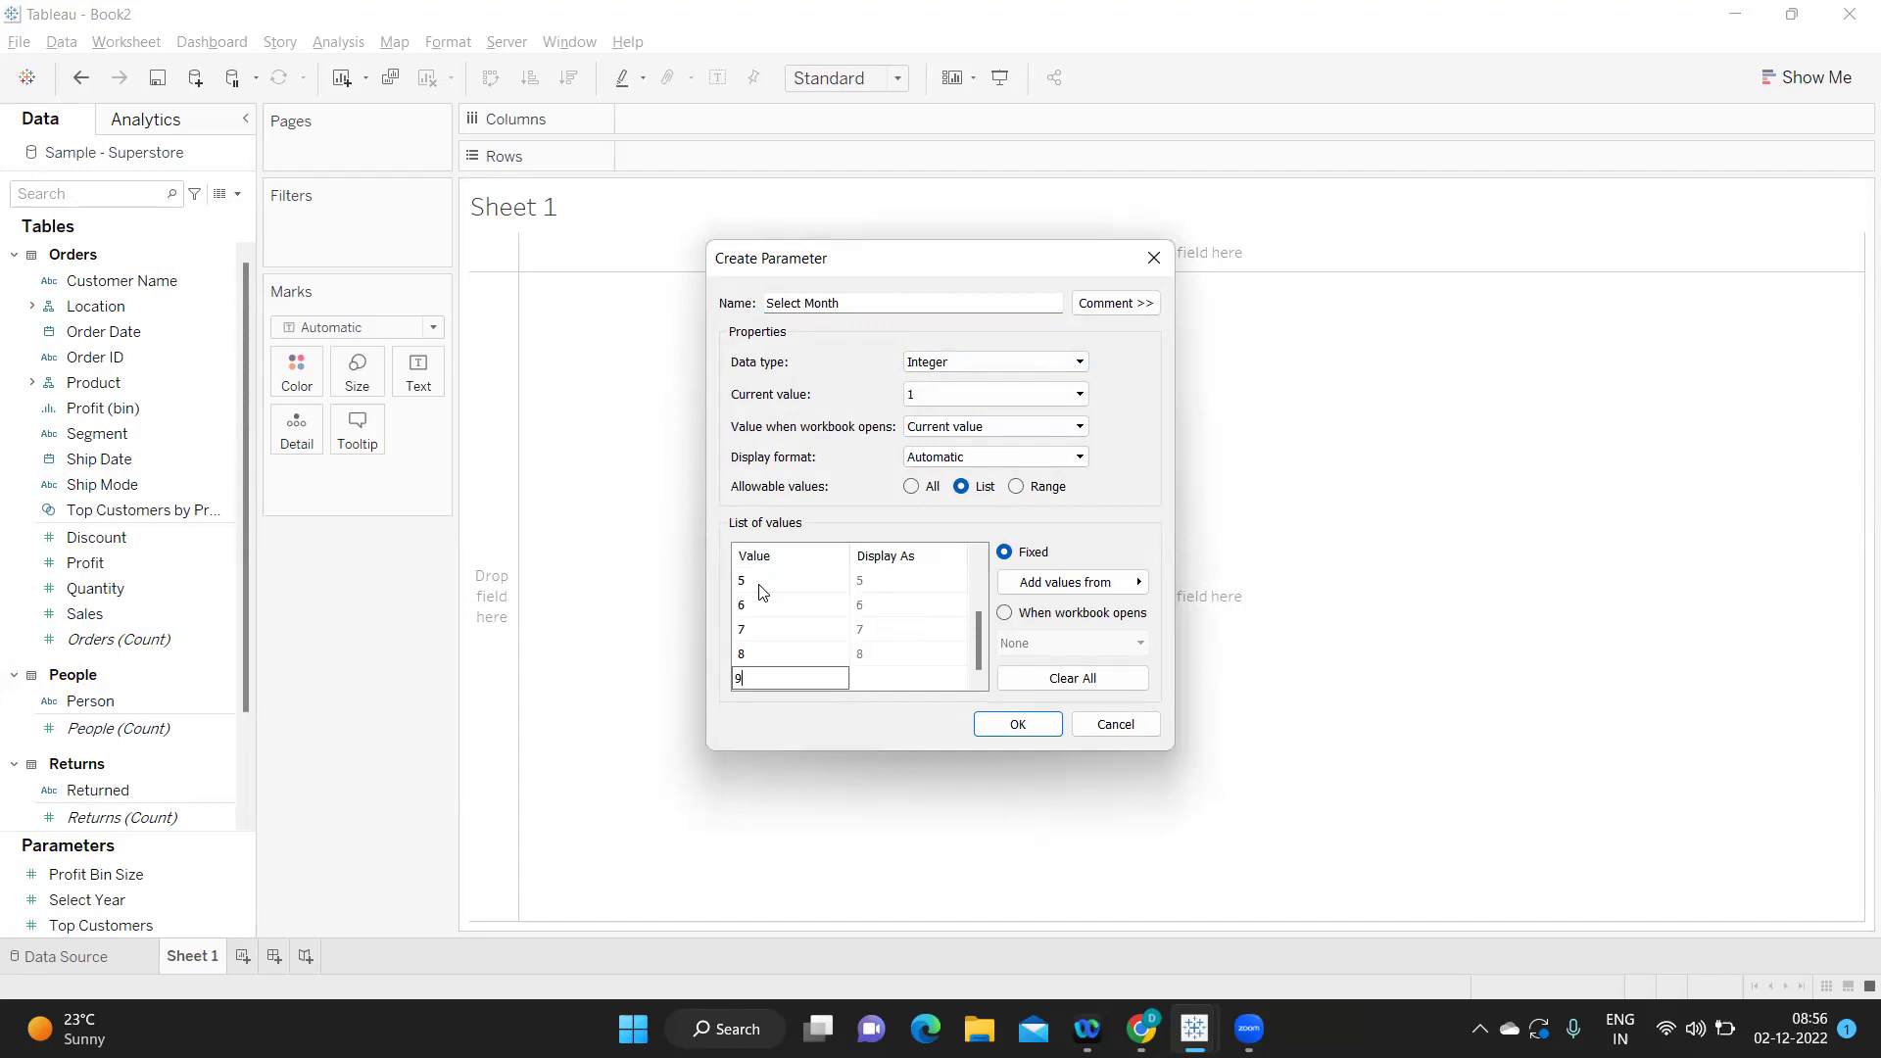
text(0)
key(Return)
text(11)
key(Return)
text(12)
click(876, 672)
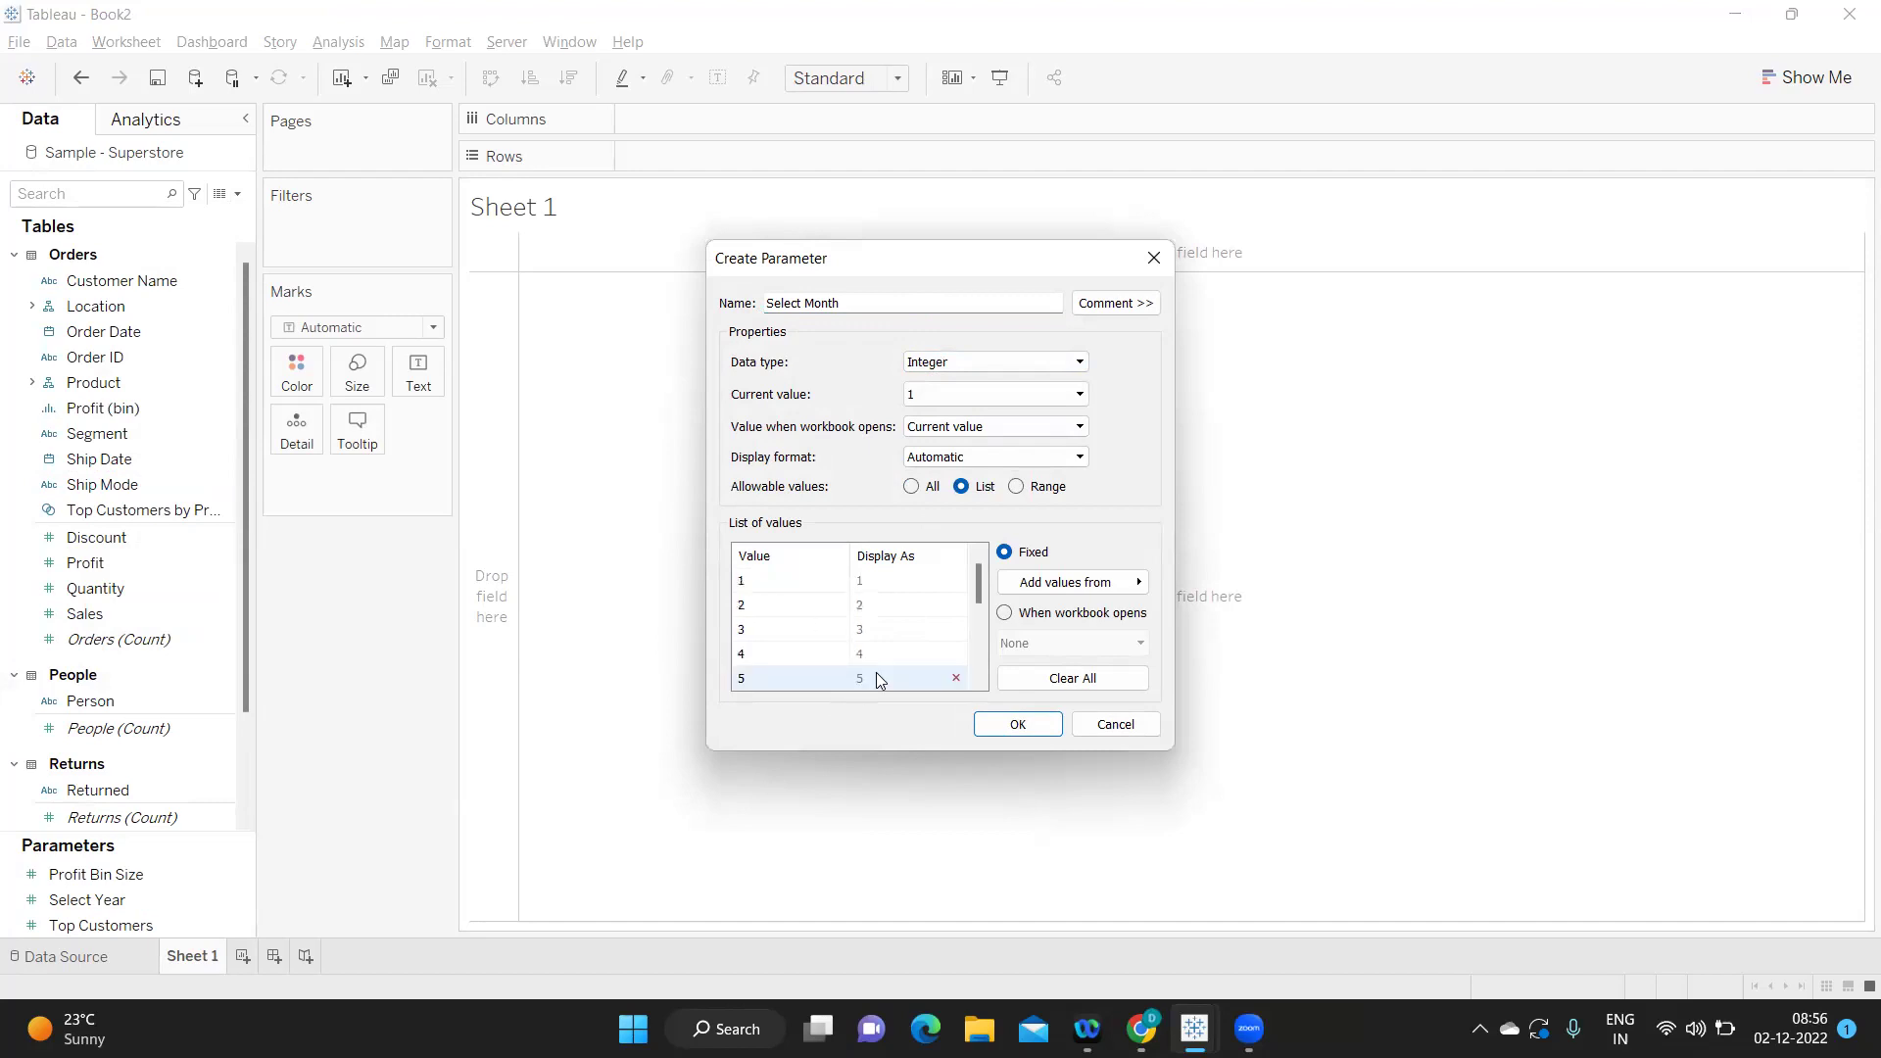
Label months 1–5 as Jan, Feb, Mar, Apr, May and save Select Month.
click(875, 587)
click(876, 585)
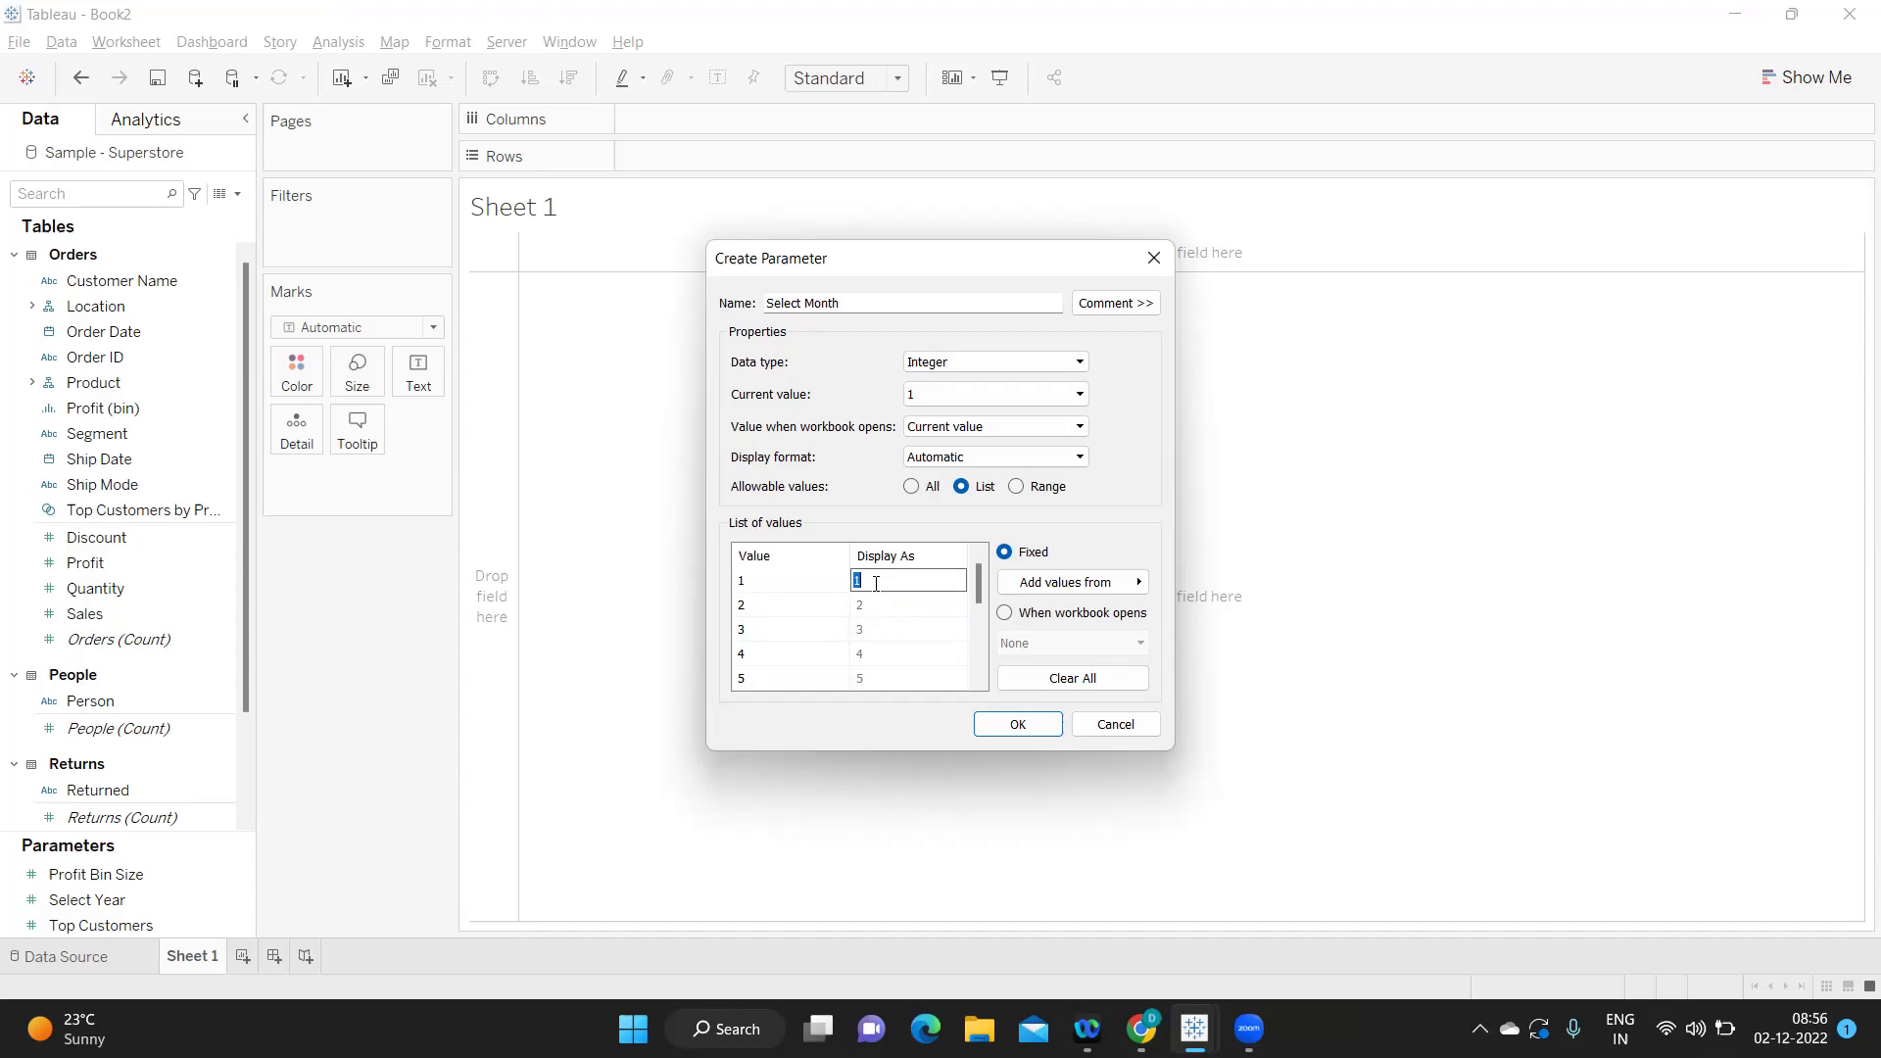
text(Jan)
key(Return)
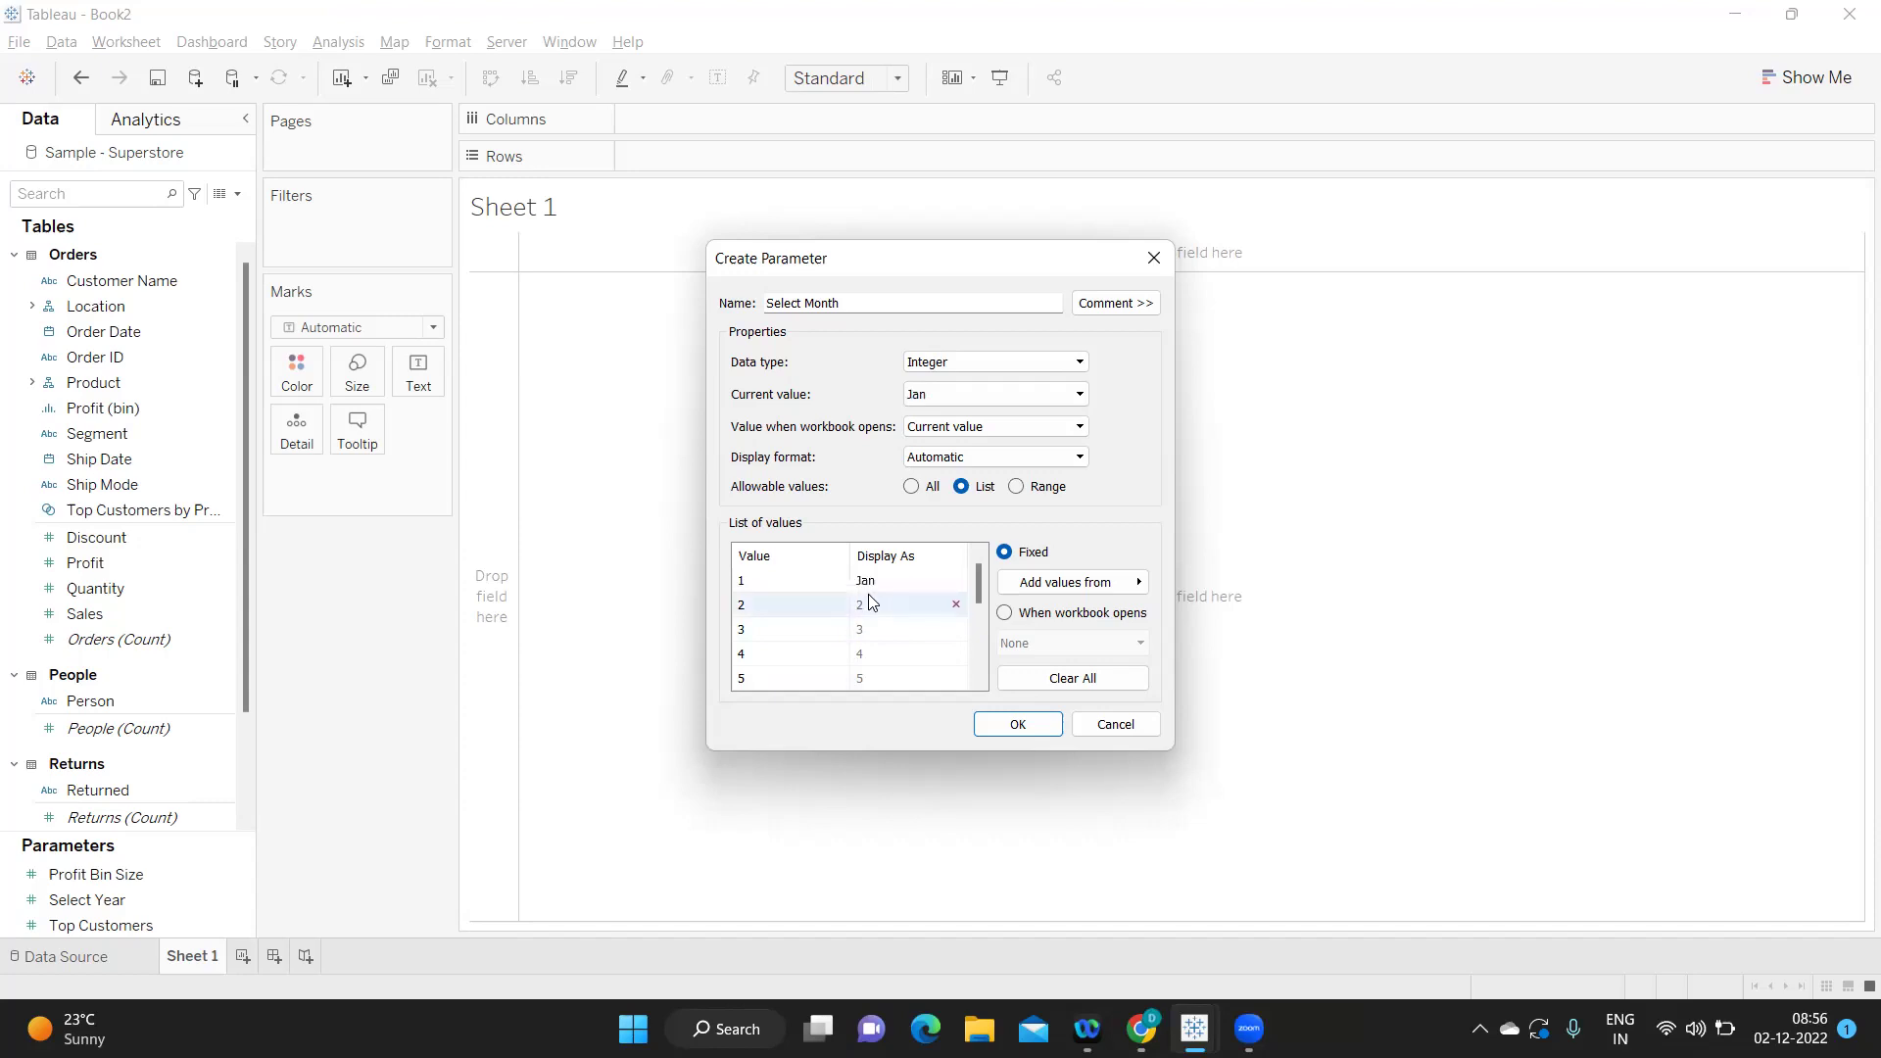
double_click(873, 608)
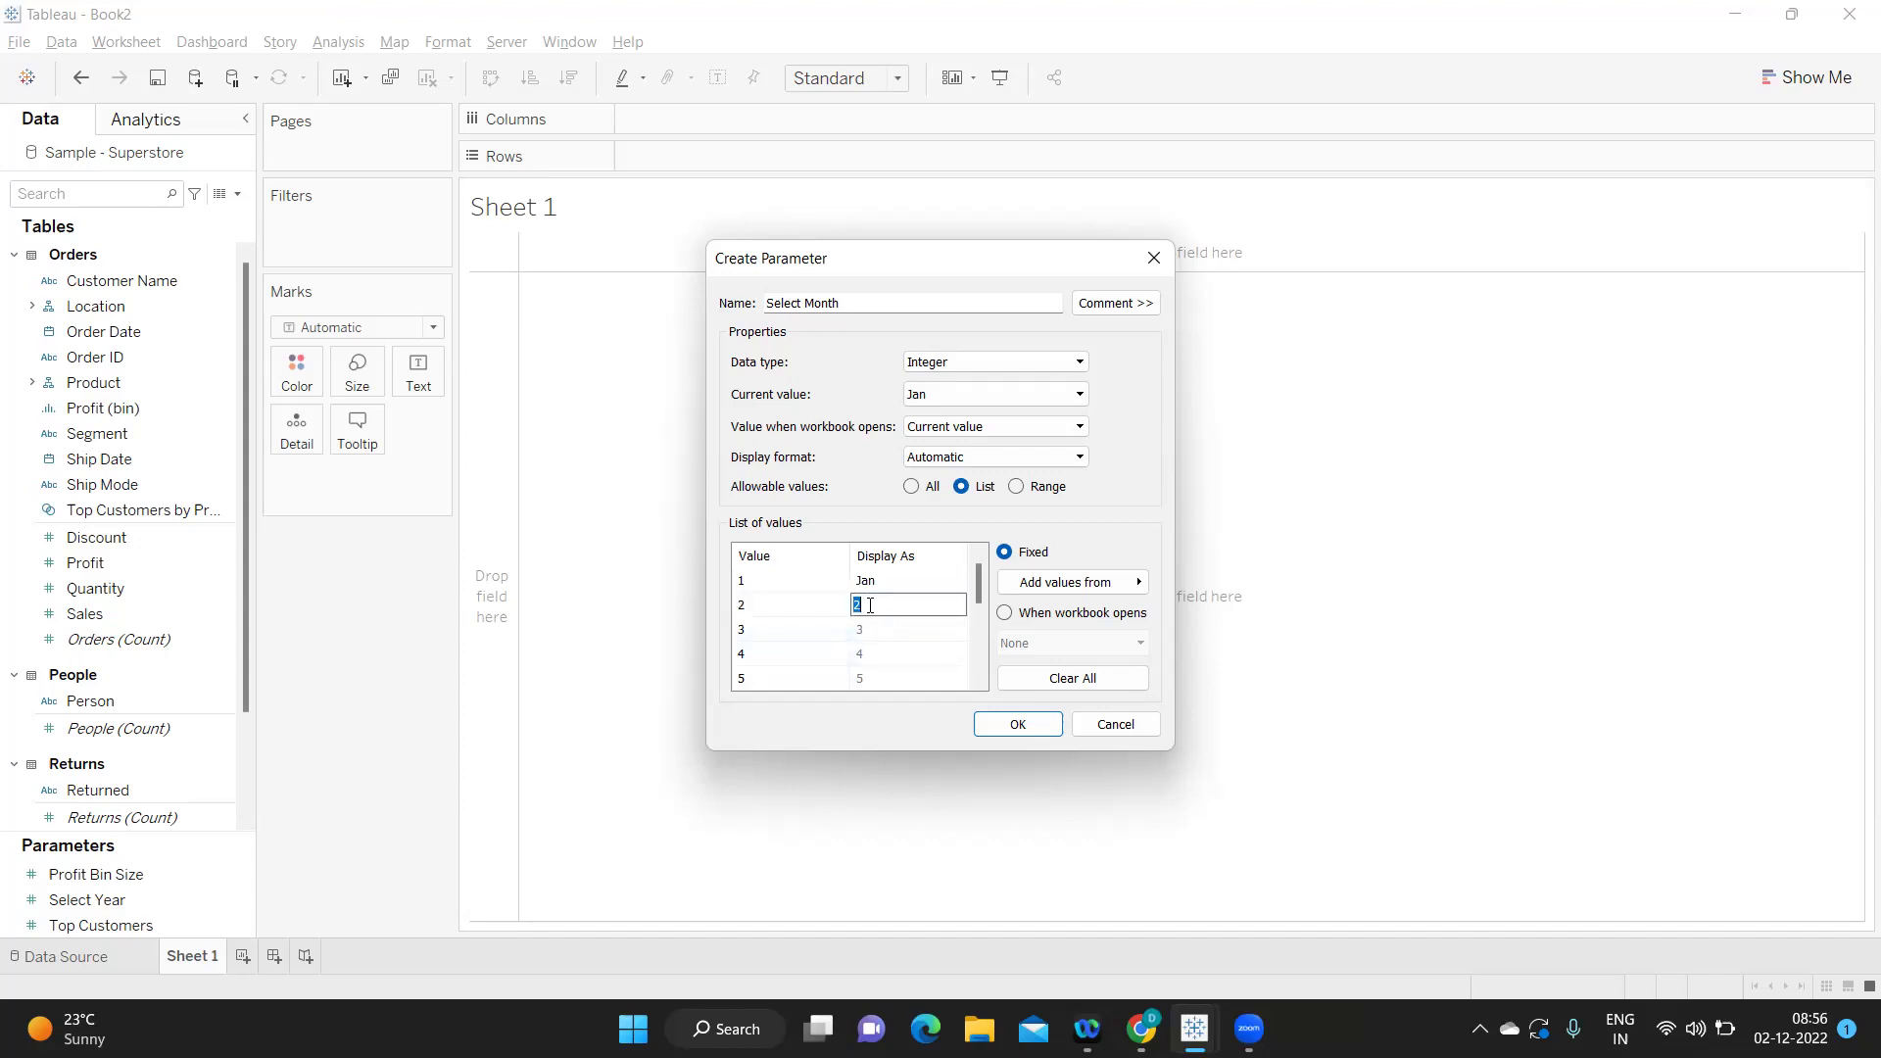
text(Feb)
double_click(864, 629)
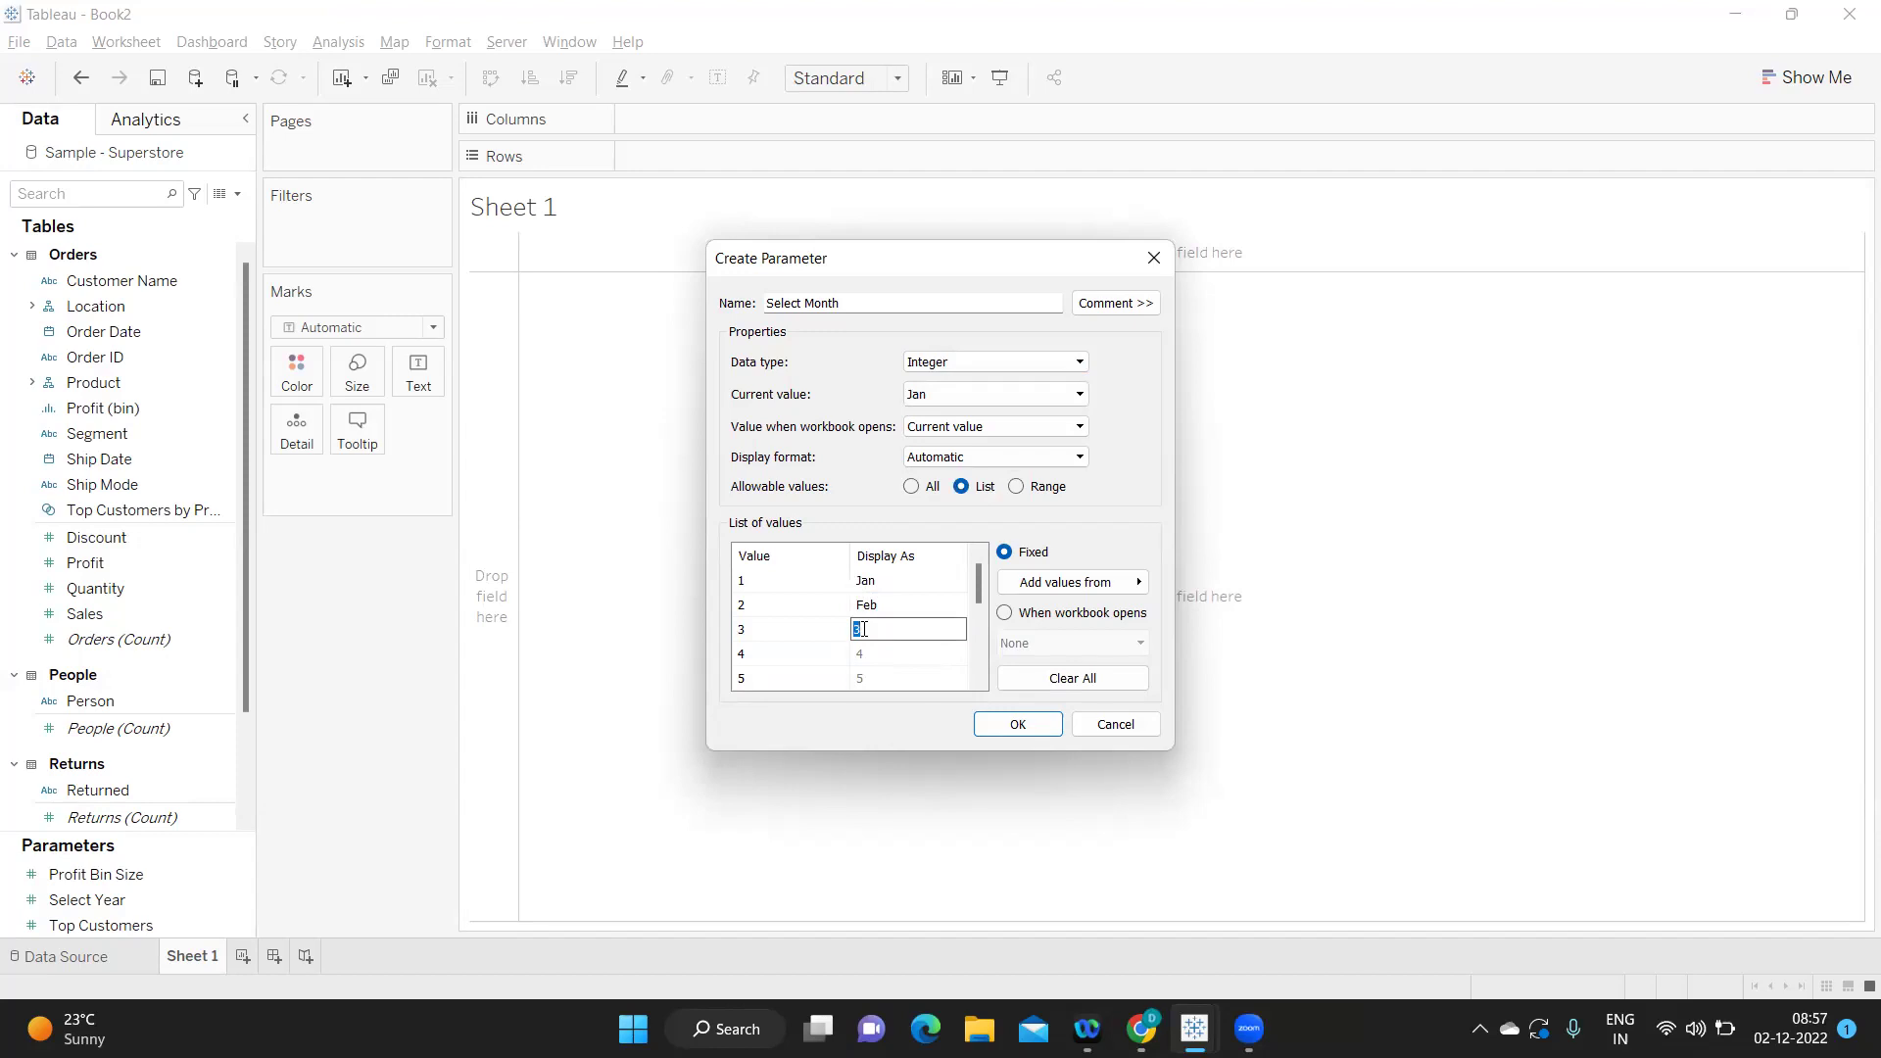
text(Mar)
double_click(863, 655)
text(A)
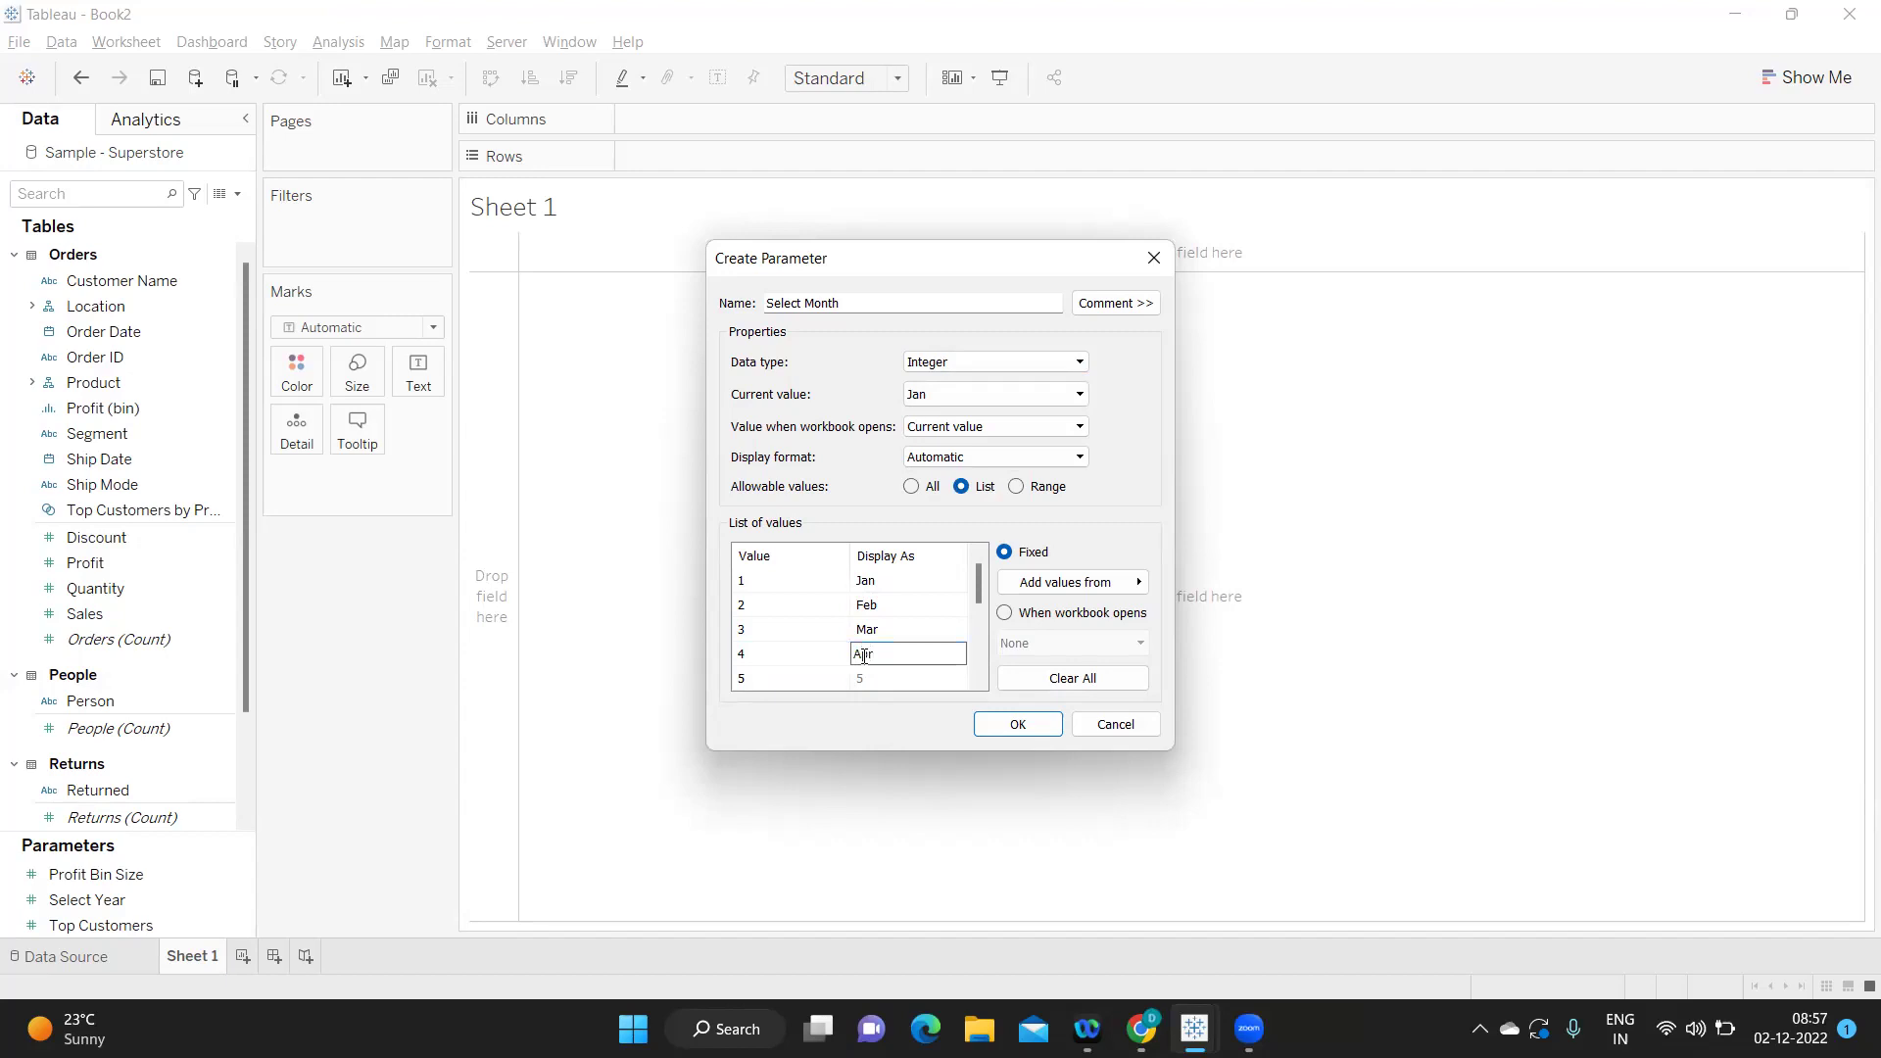
text(pr)
double_click(859, 678)
text(May)
click(1016, 730)
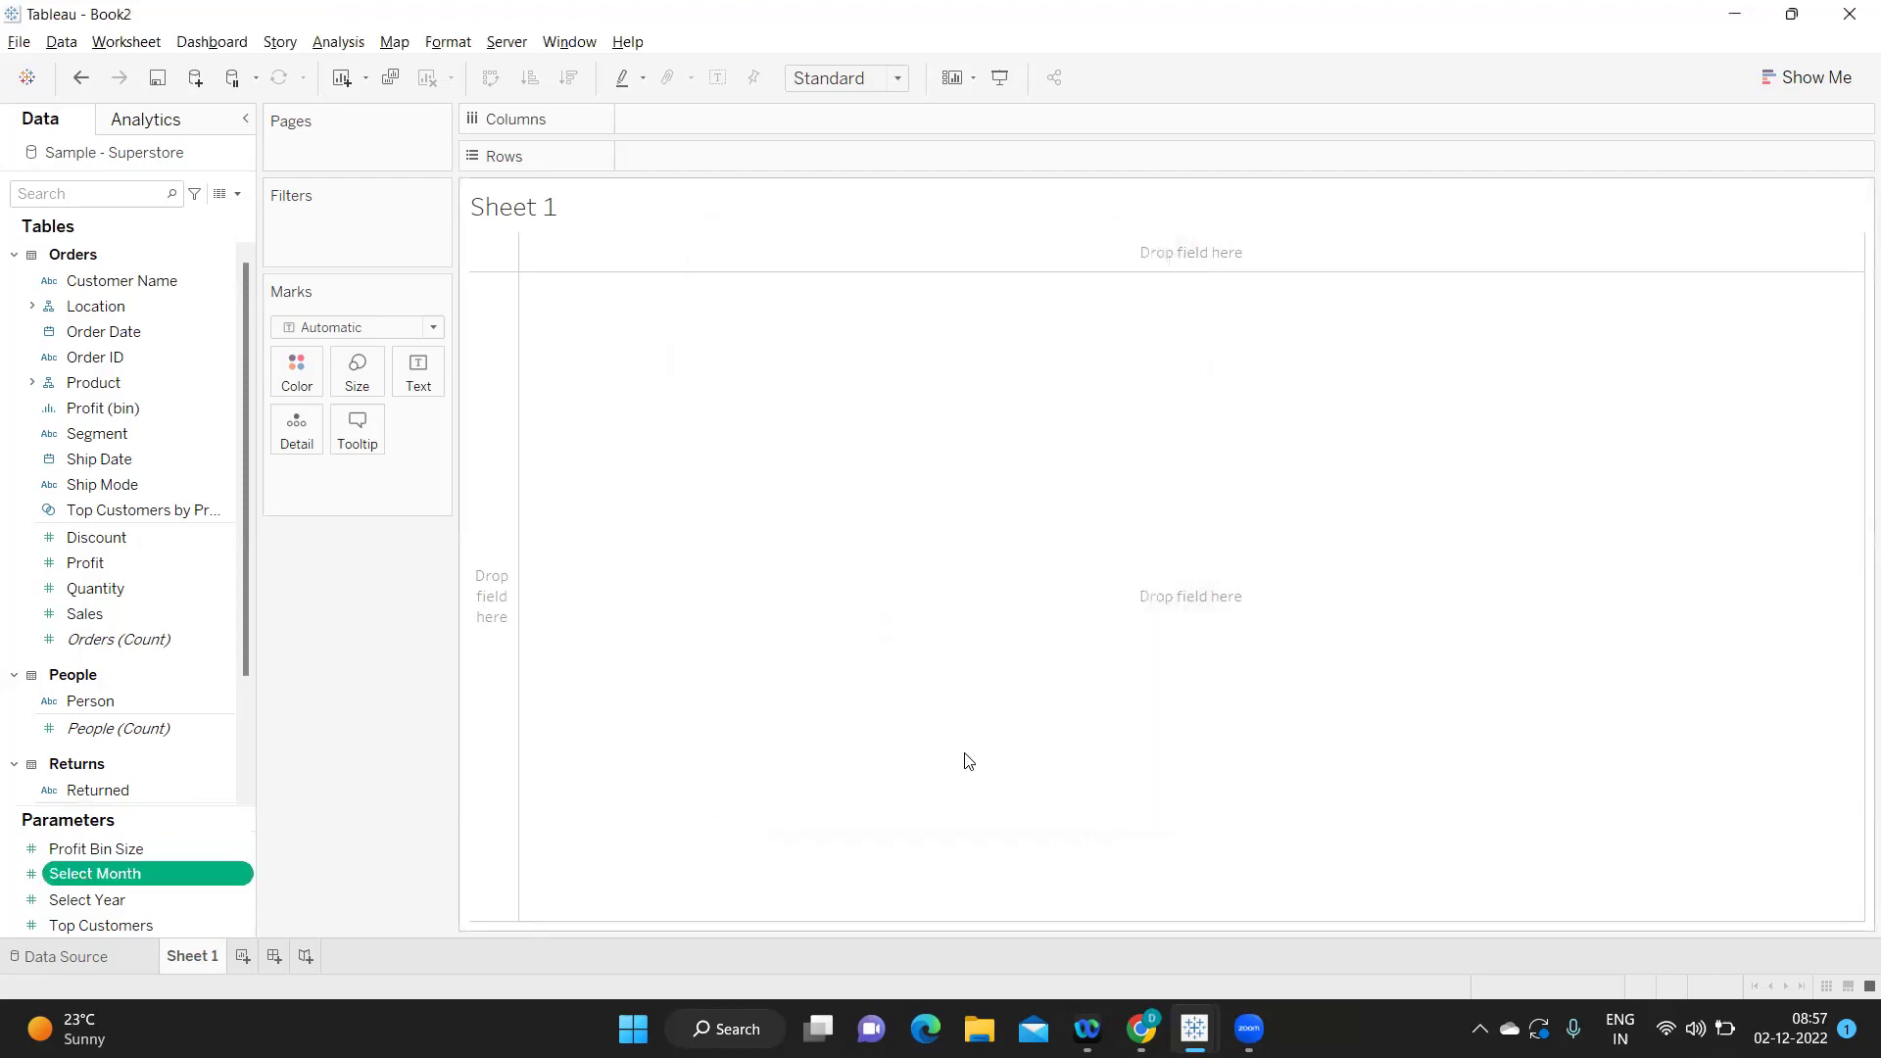
Show the Select Year and Select Month parameter controls on the sheet.
right_click(244, 900)
click(321, 554)
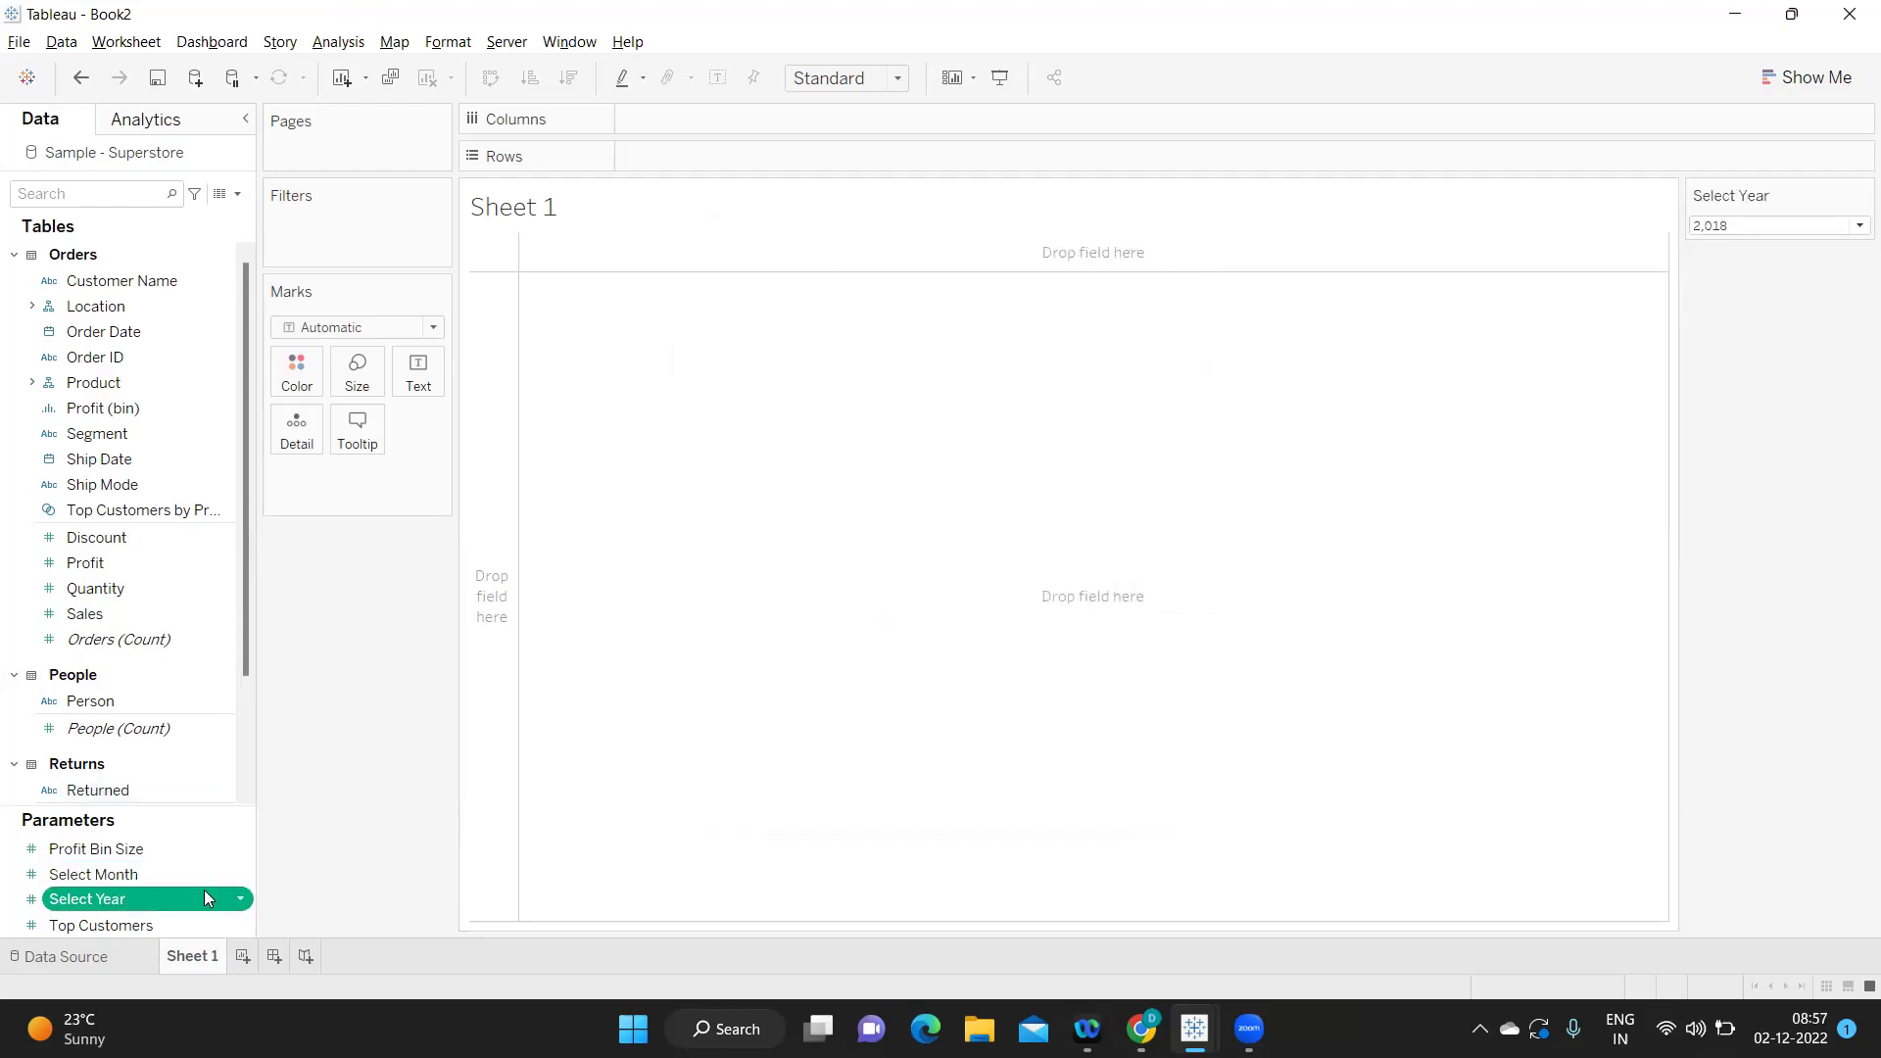
right_click(244, 874)
click(343, 523)
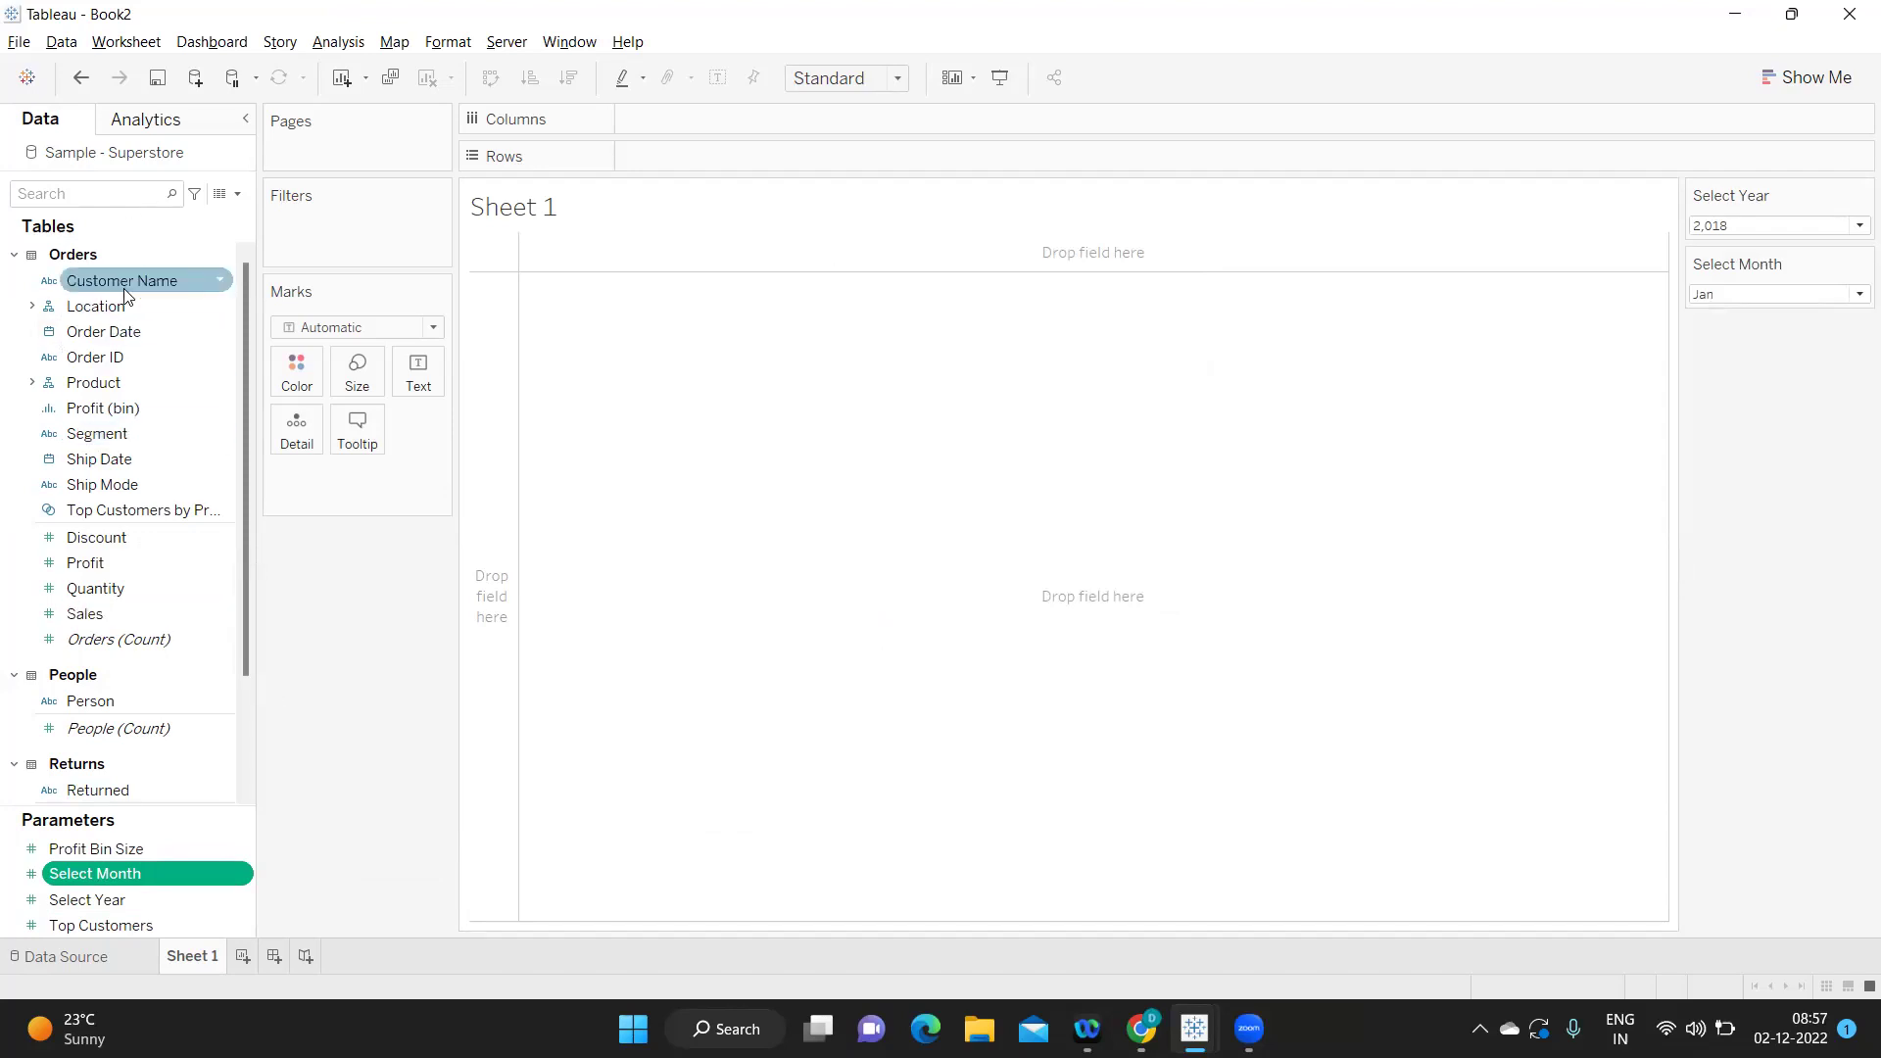
Put Order Date on Rows as years with discrete month rows, and start a calculated field.
drag(108, 335, 638, 205)
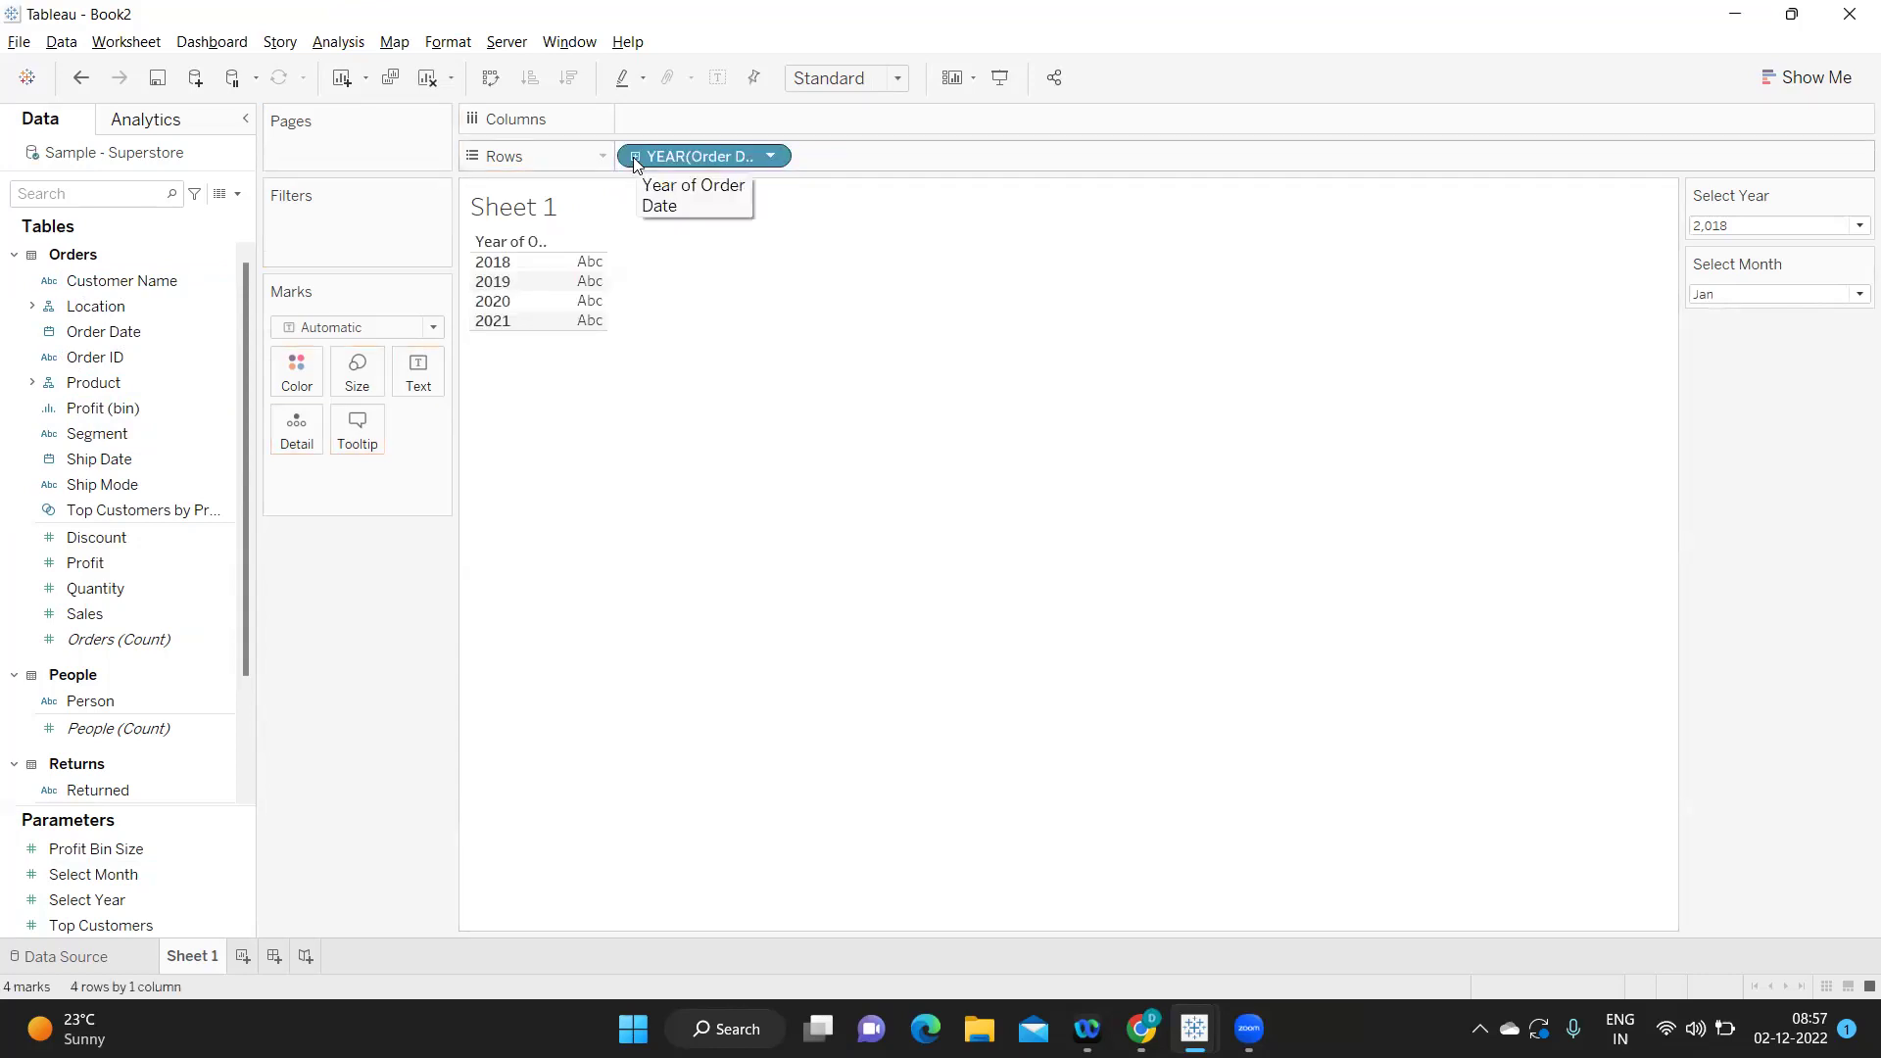
click(634, 157)
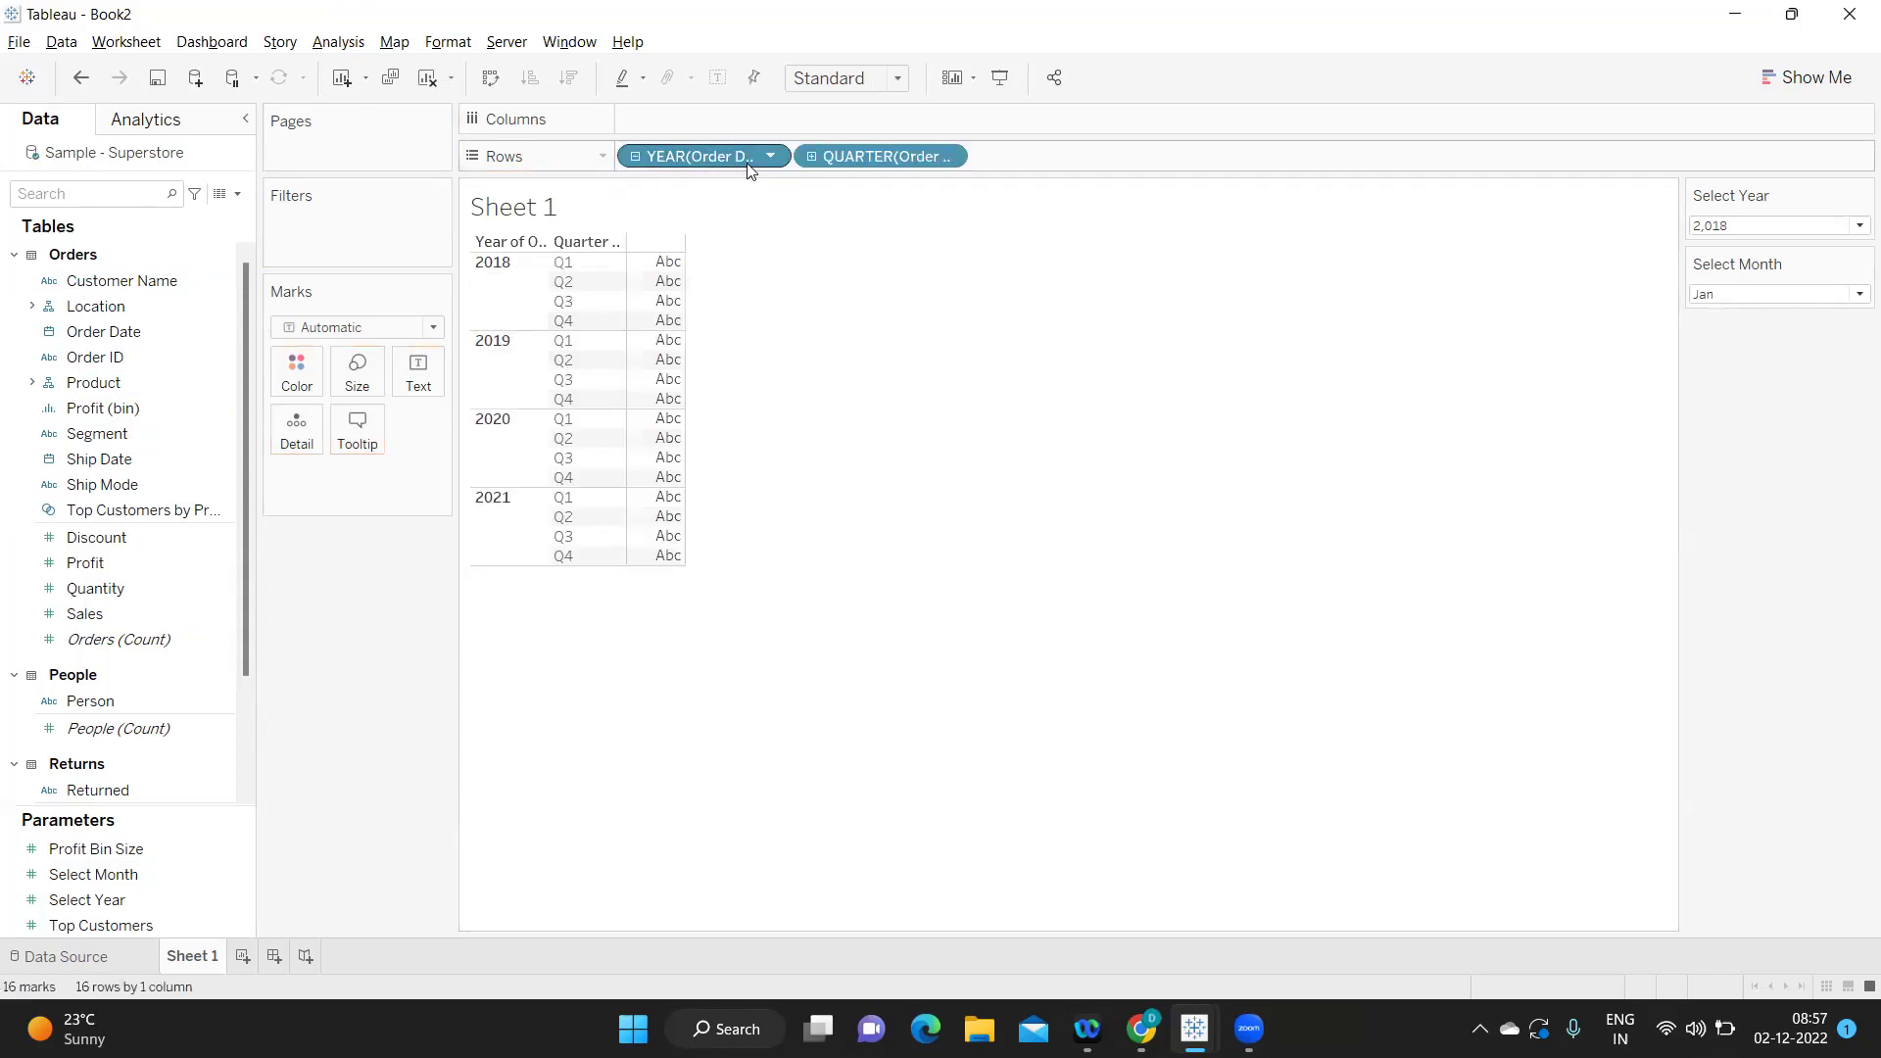
click(946, 157)
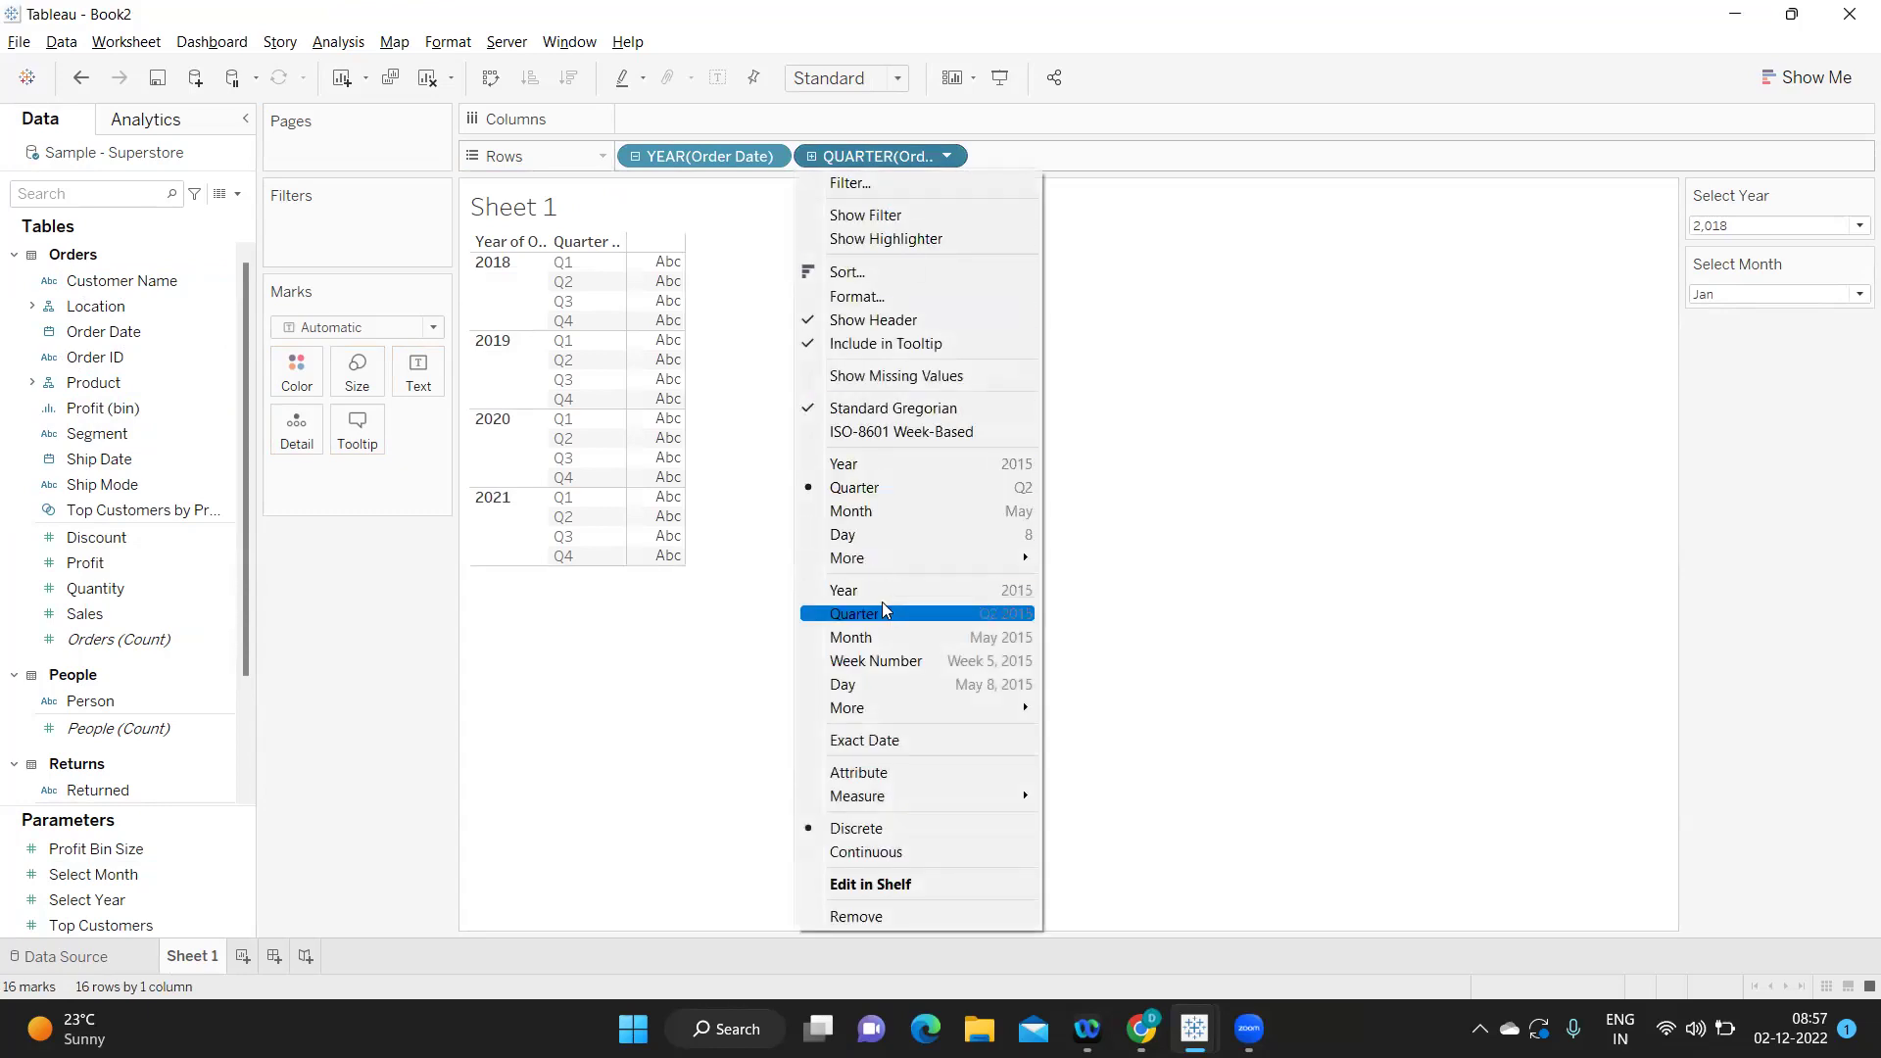
click(882, 635)
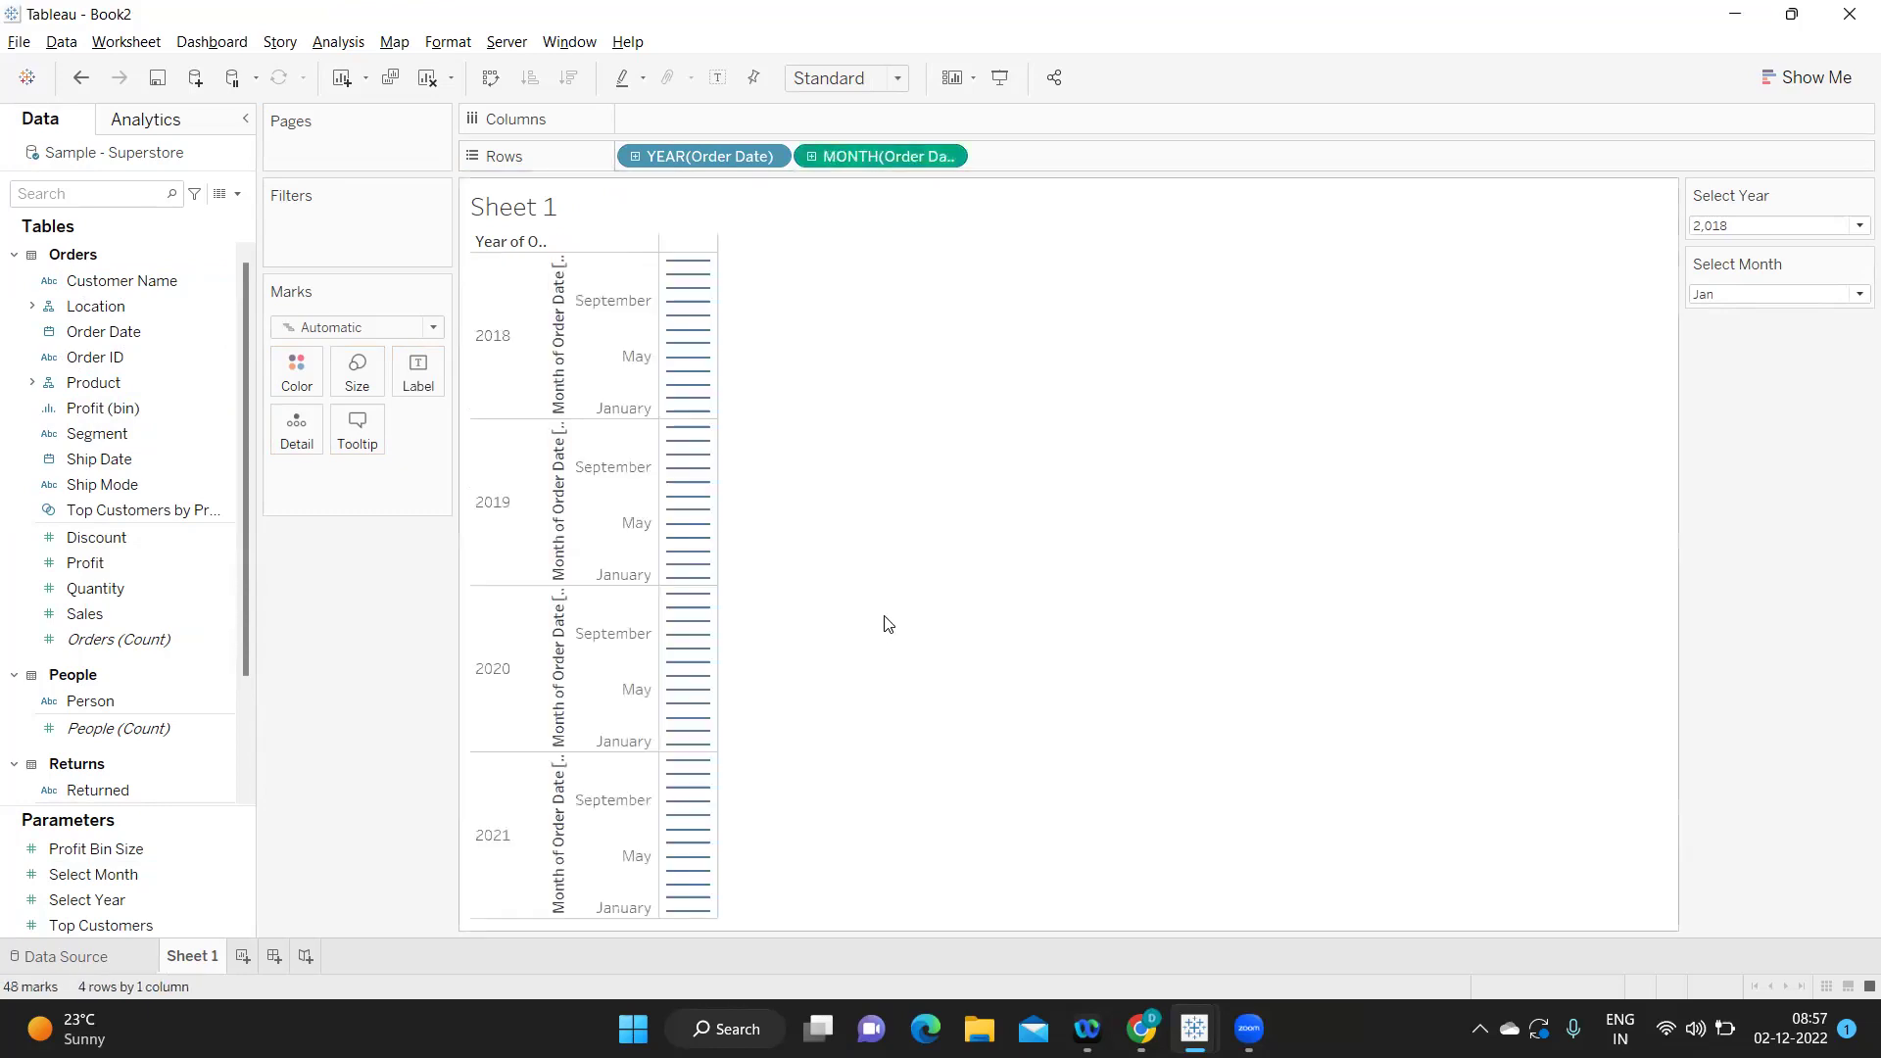
click(946, 157)
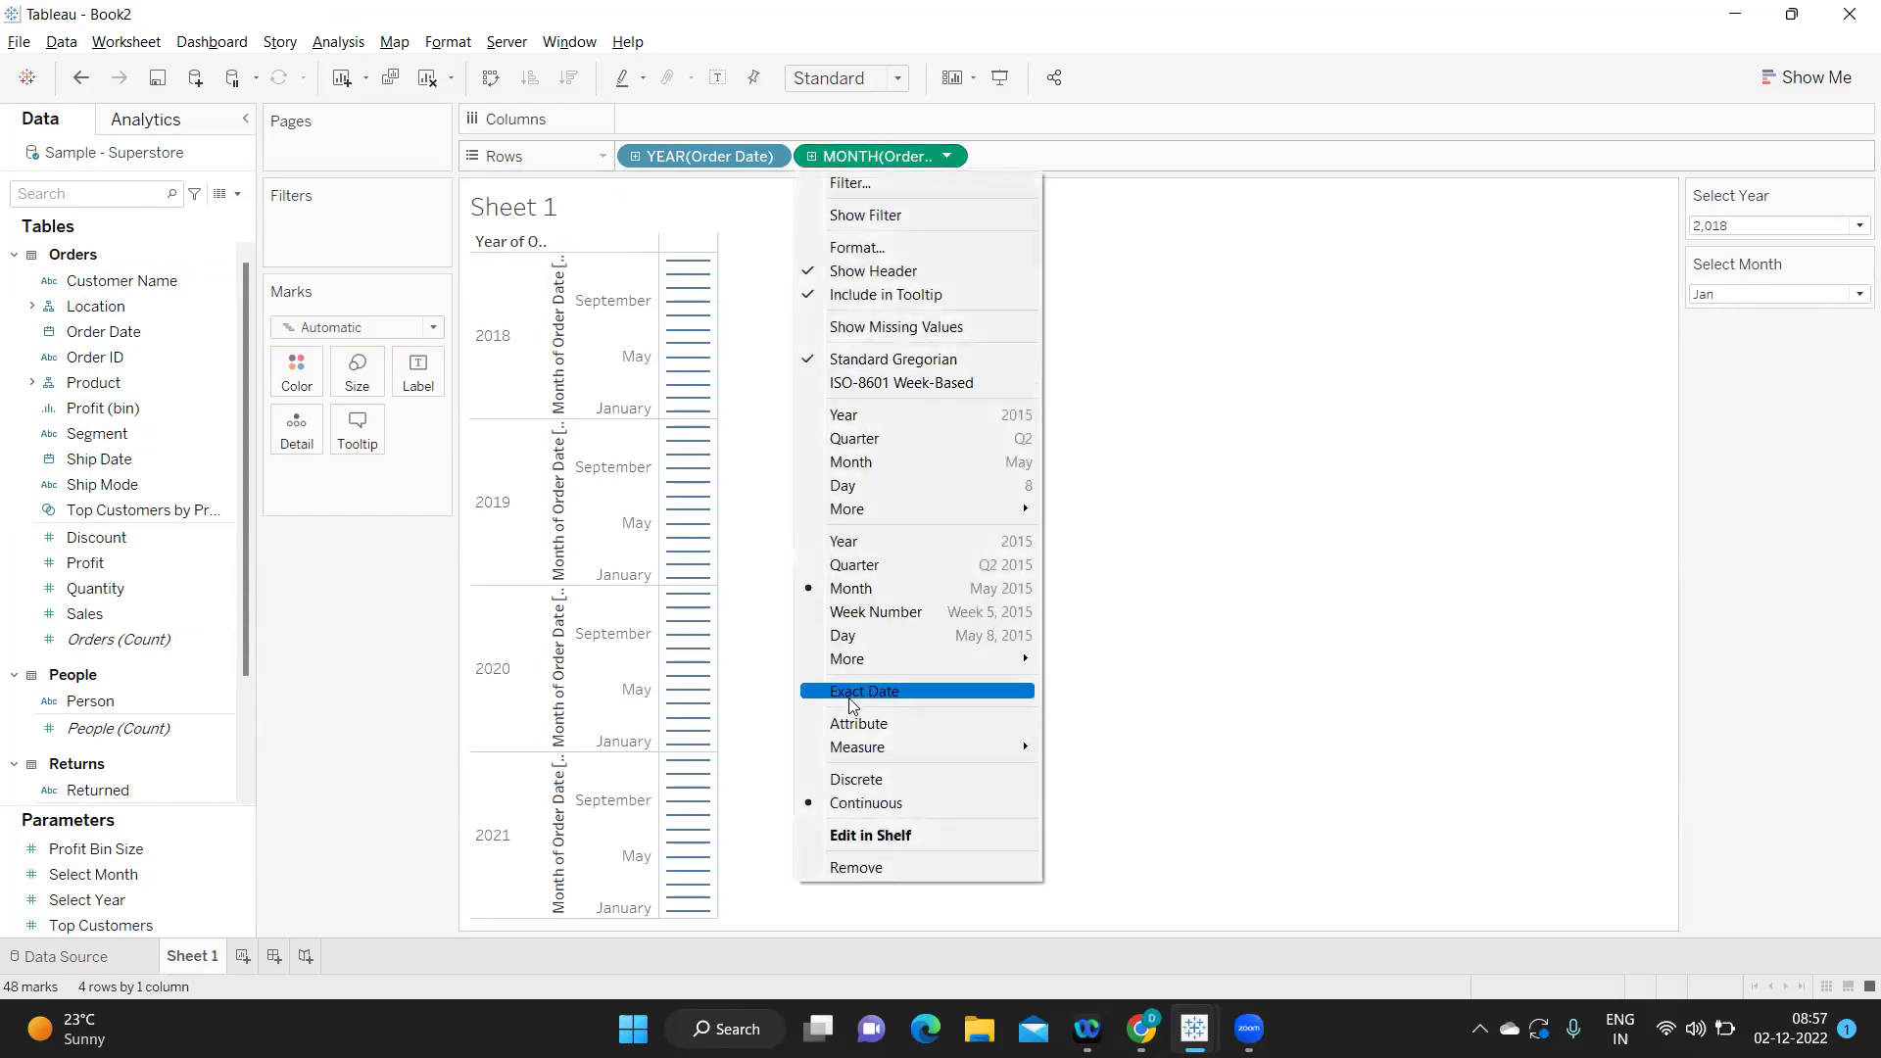
click(862, 463)
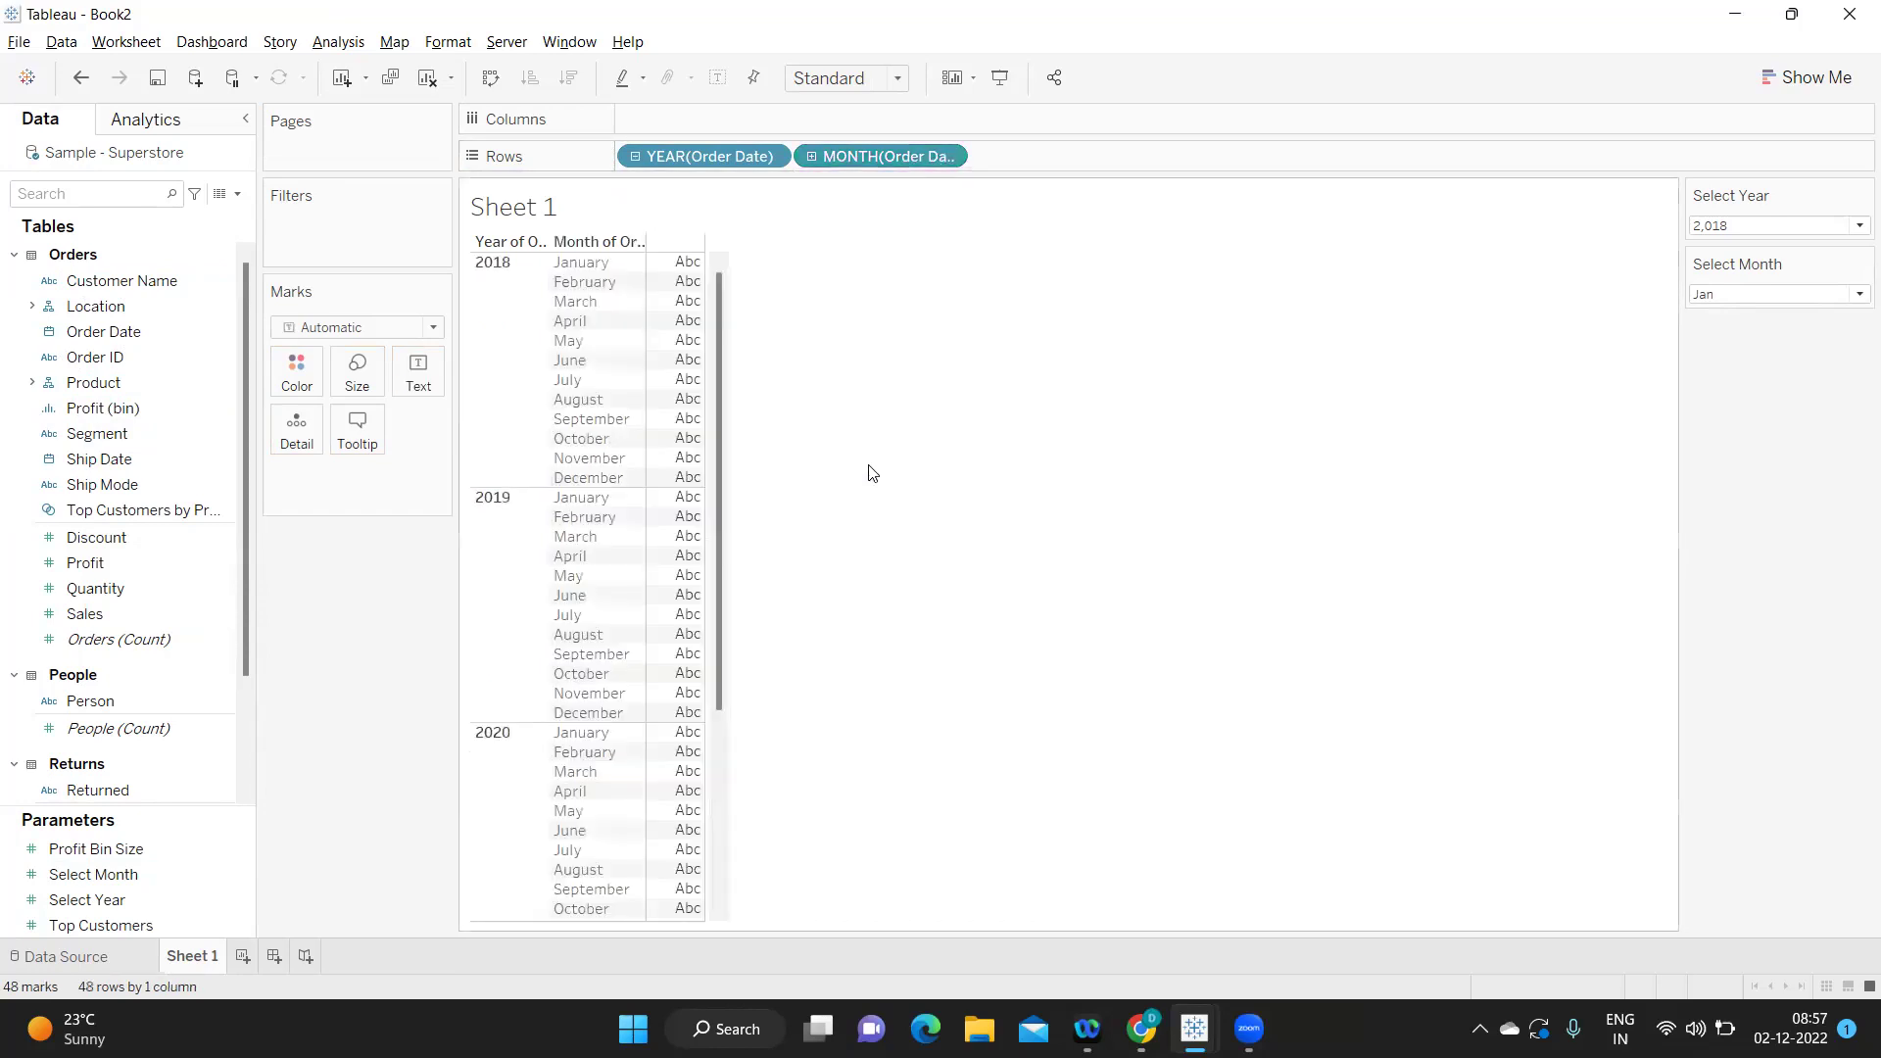
click(237, 193)
click(191, 217)
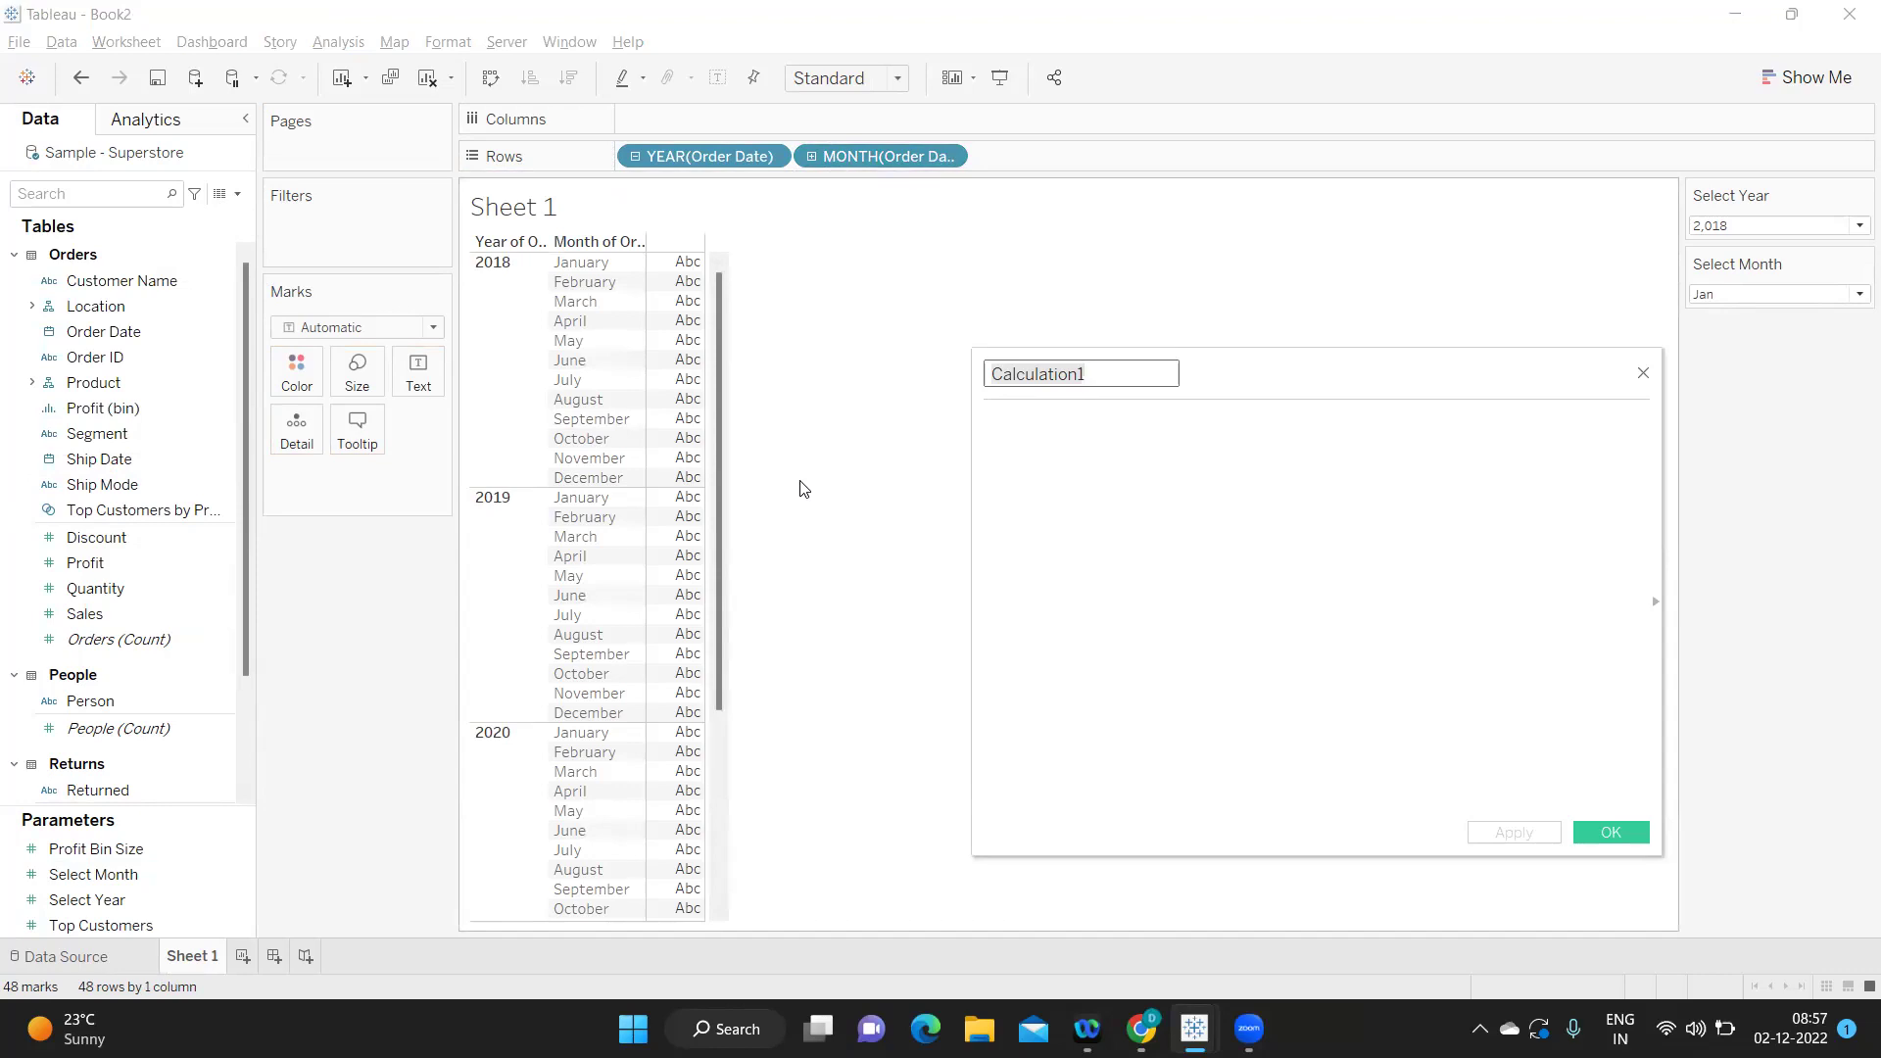
Name the field CYM with conditions YEAR([Order Date])=[Select Year] and MONTH([Order Date])=[Select Month].
text(CYM)
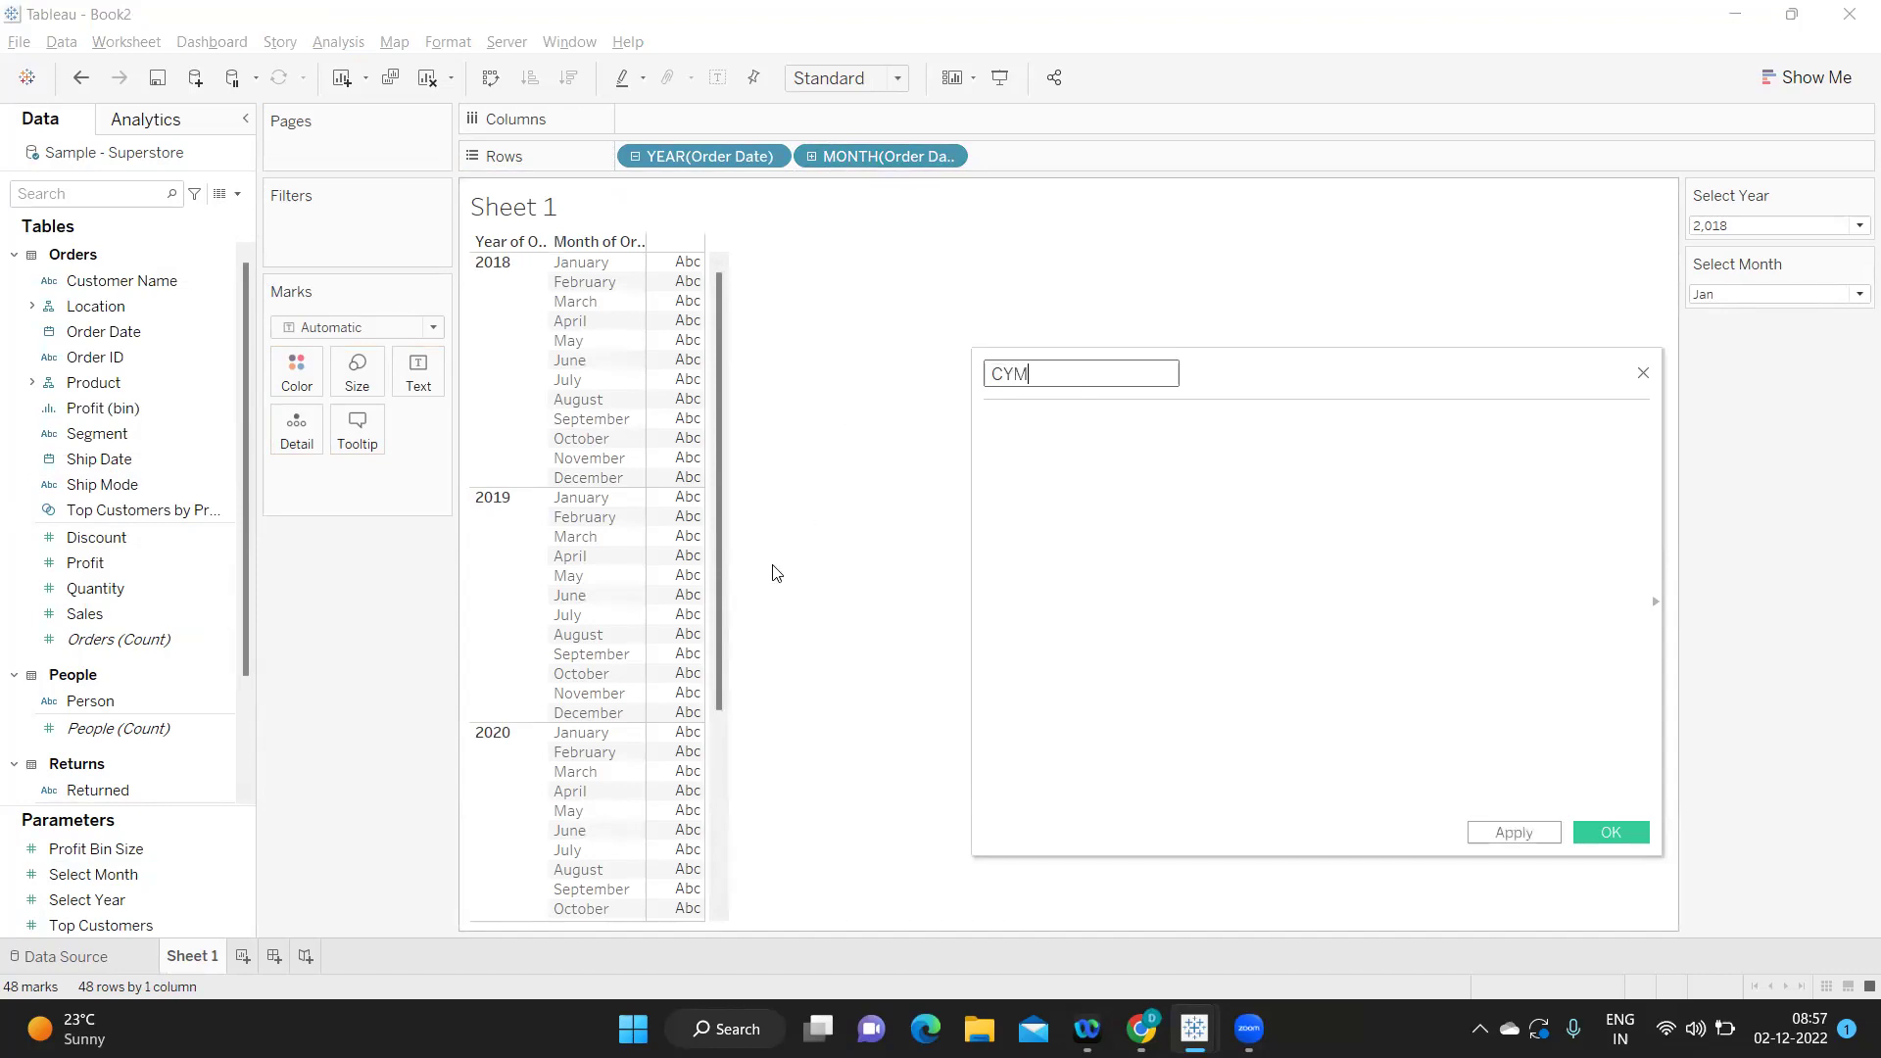
key(Tab)
text(YEAR([Order Date]))
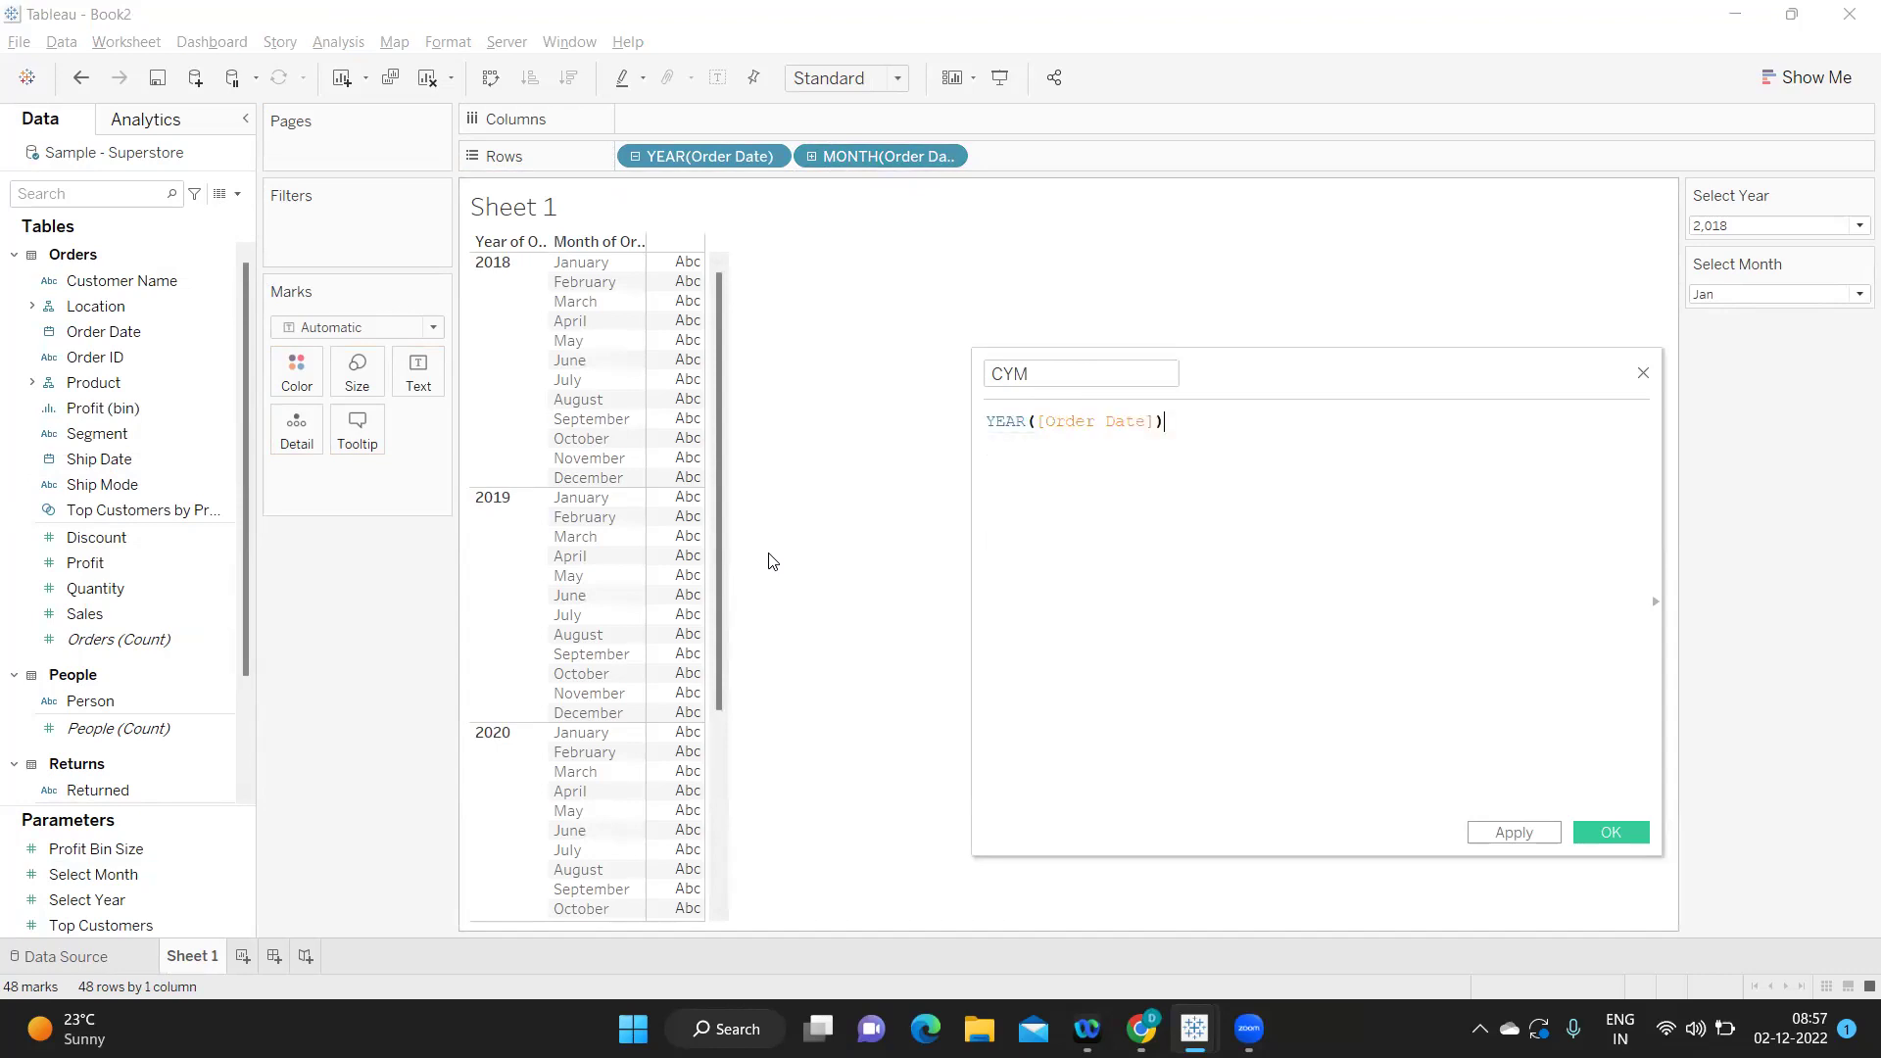
text(=)
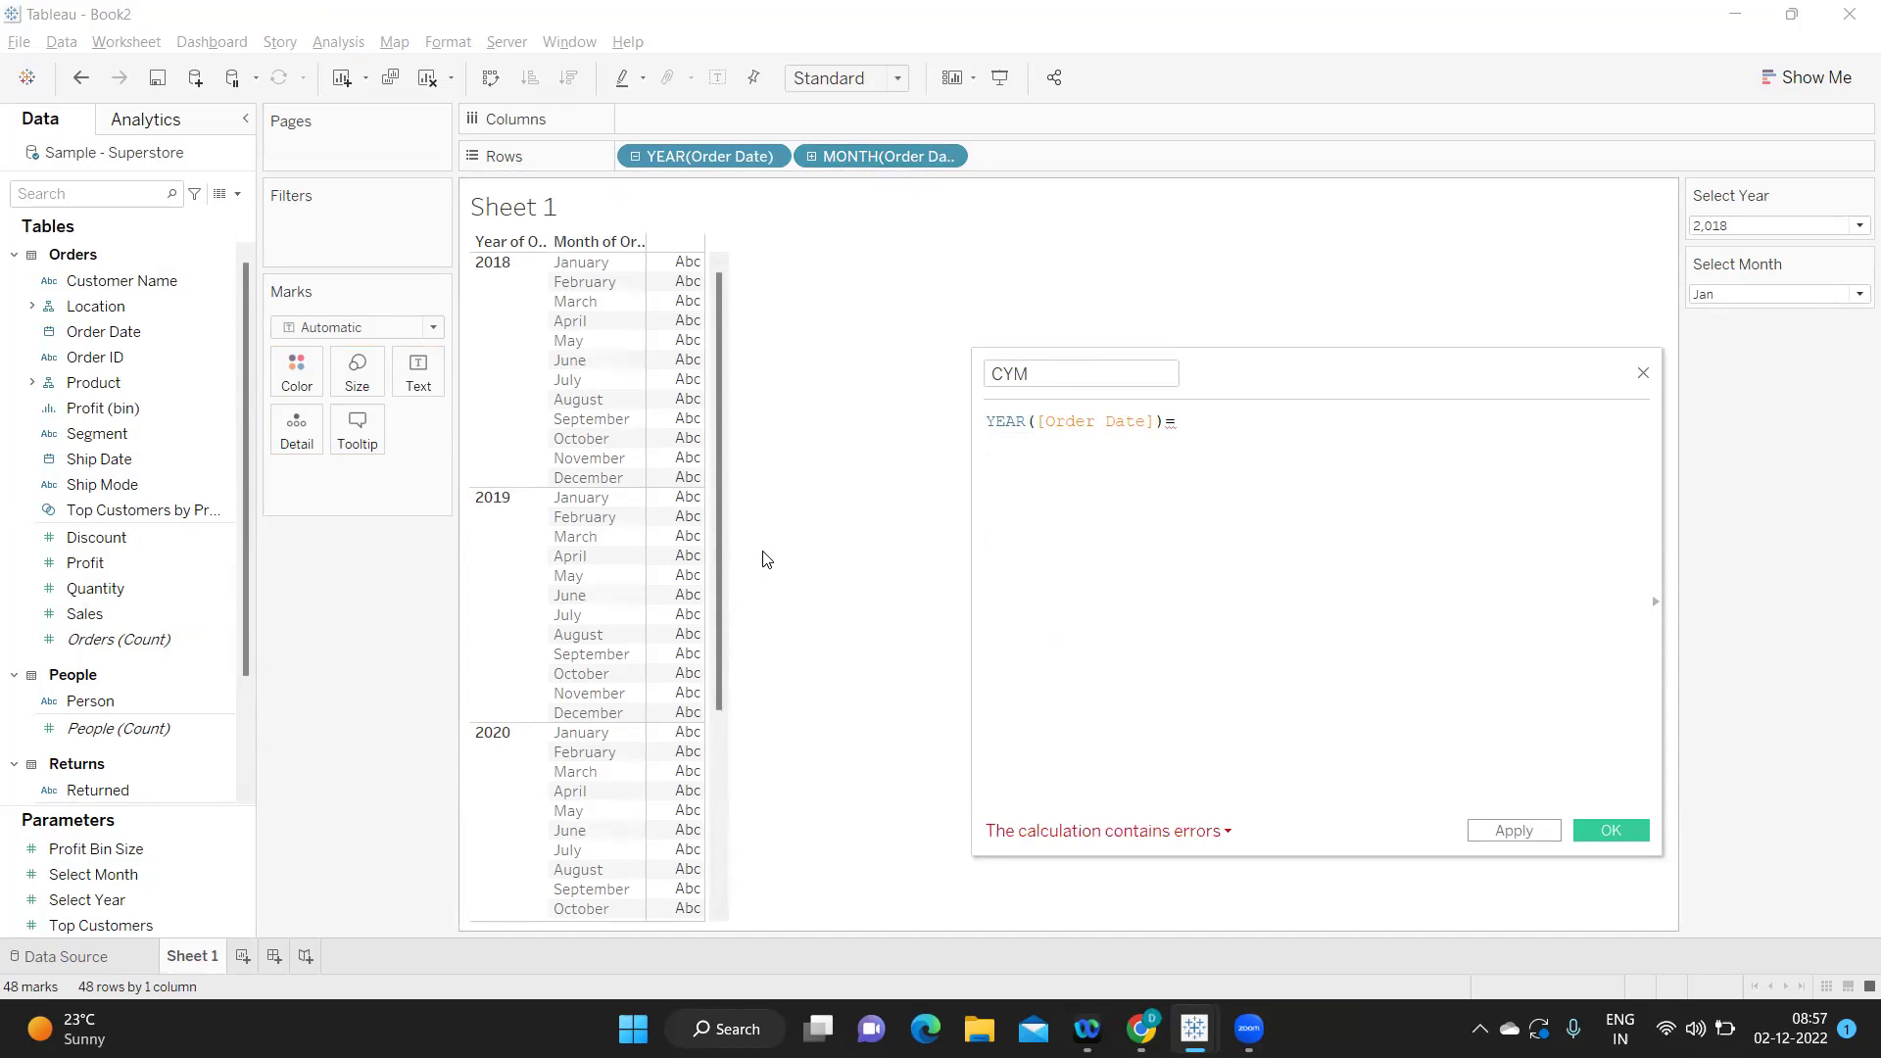
text(sel)
key(Down)
key(Return)
key(Return)
text(and)
key(Return)
text(yea)
key(Return)
text(orde)
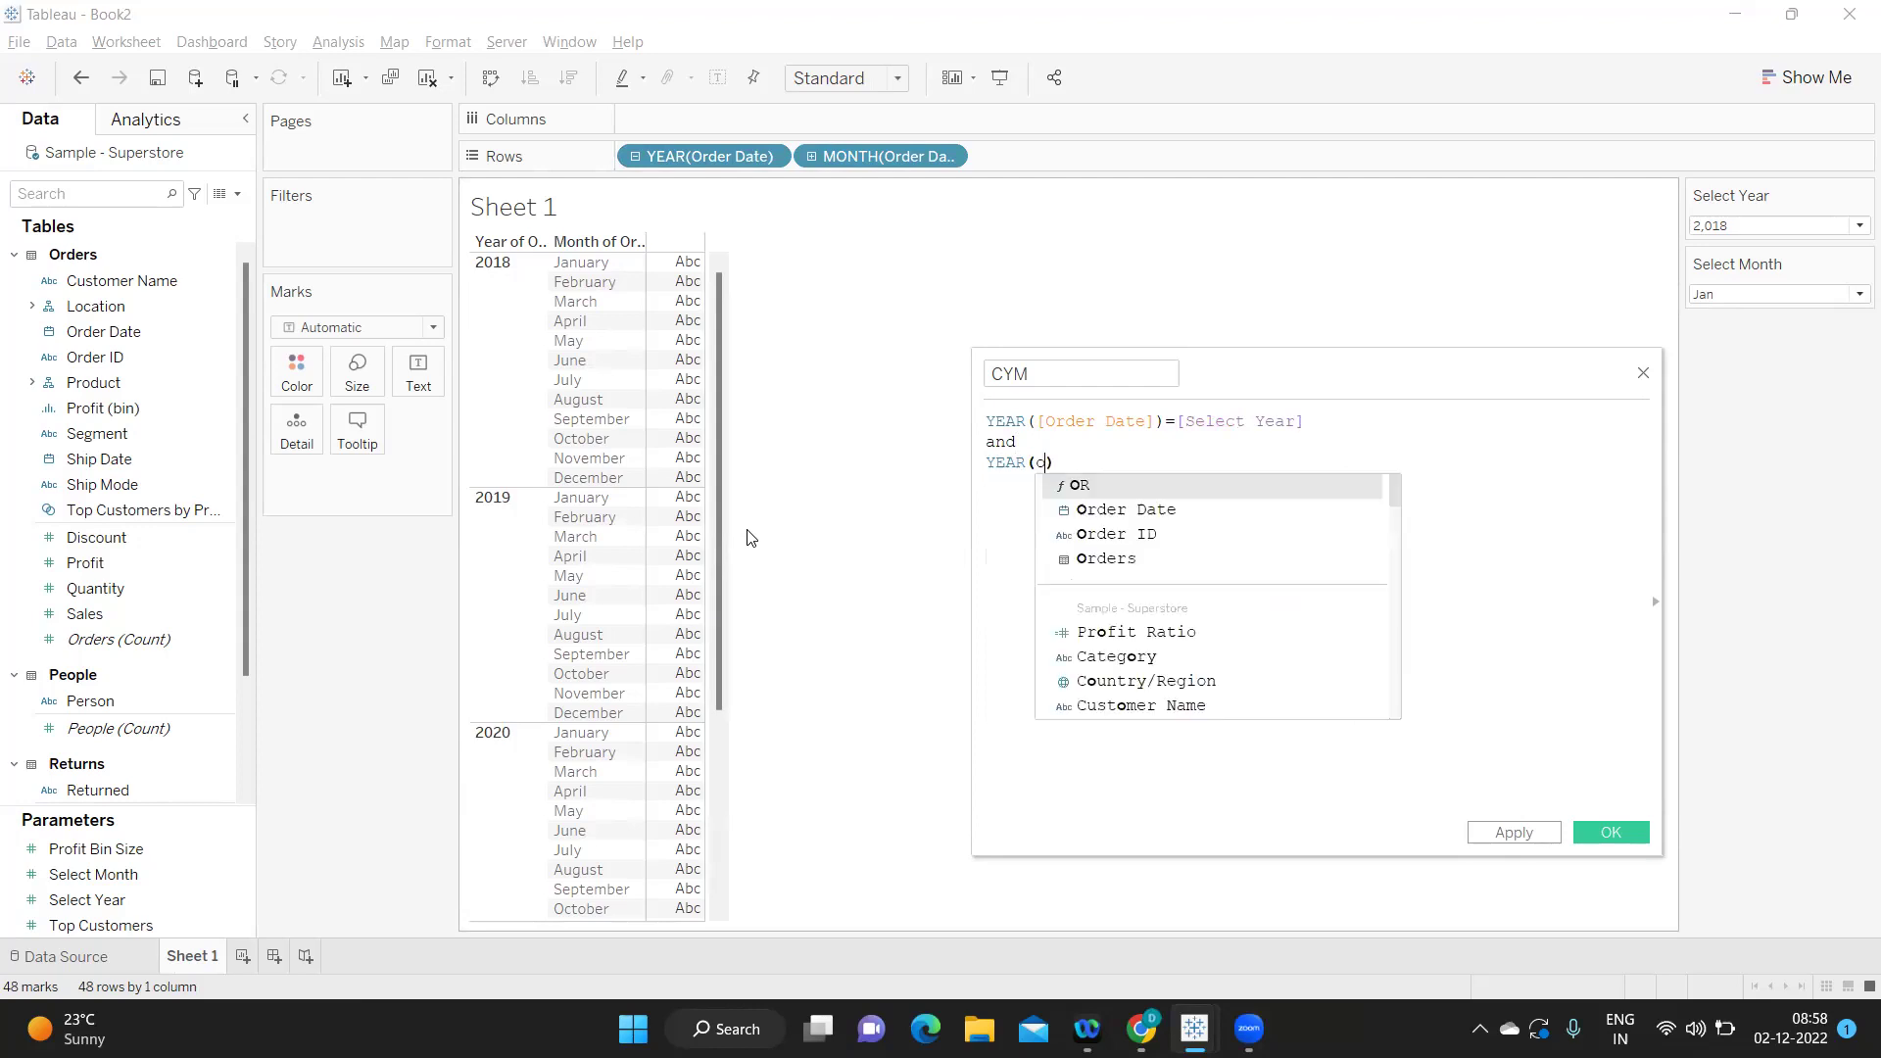
key(Return)
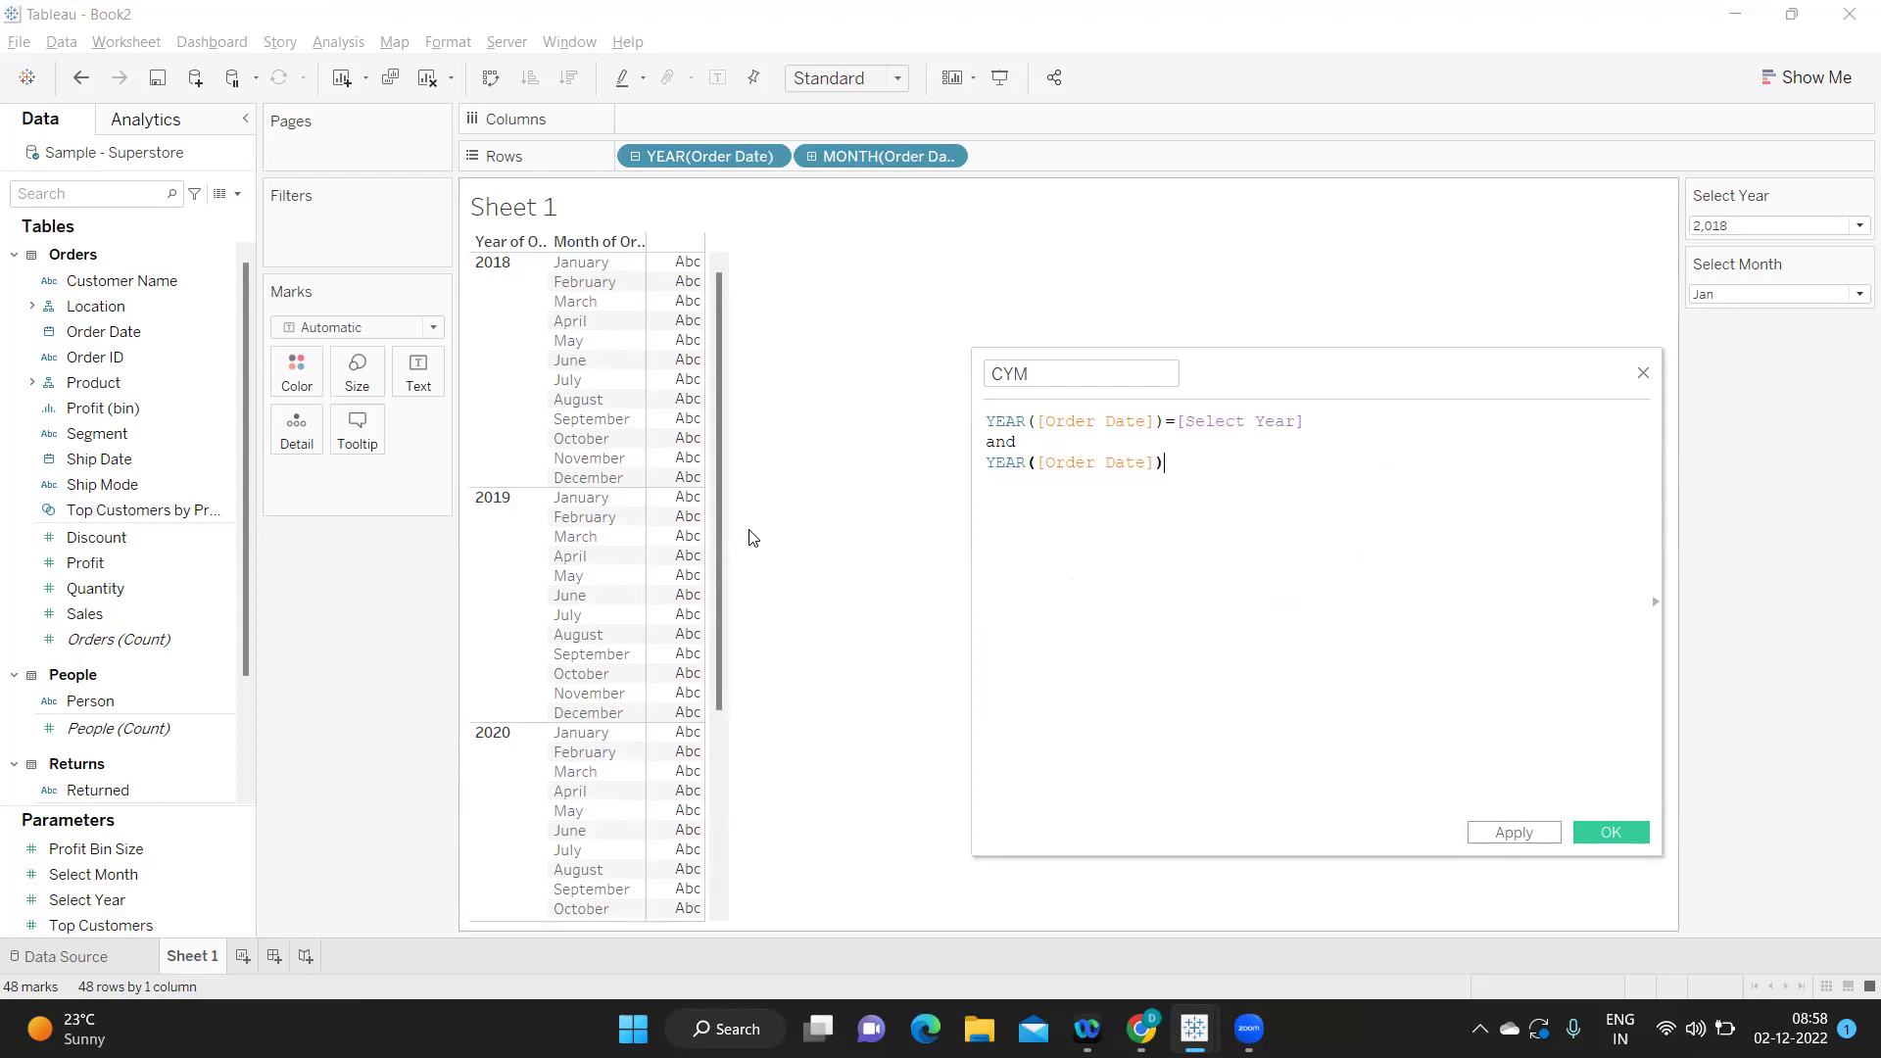
key(BackSpace)
key(BackSpace)
key(BackSpace)
key(BackSpace)
key(BackSpace)
key(BackSpace)
key(BackSpace)
key(BackSpace)
key(BackSpace)
key(BackSpace)
key(BackSpace)
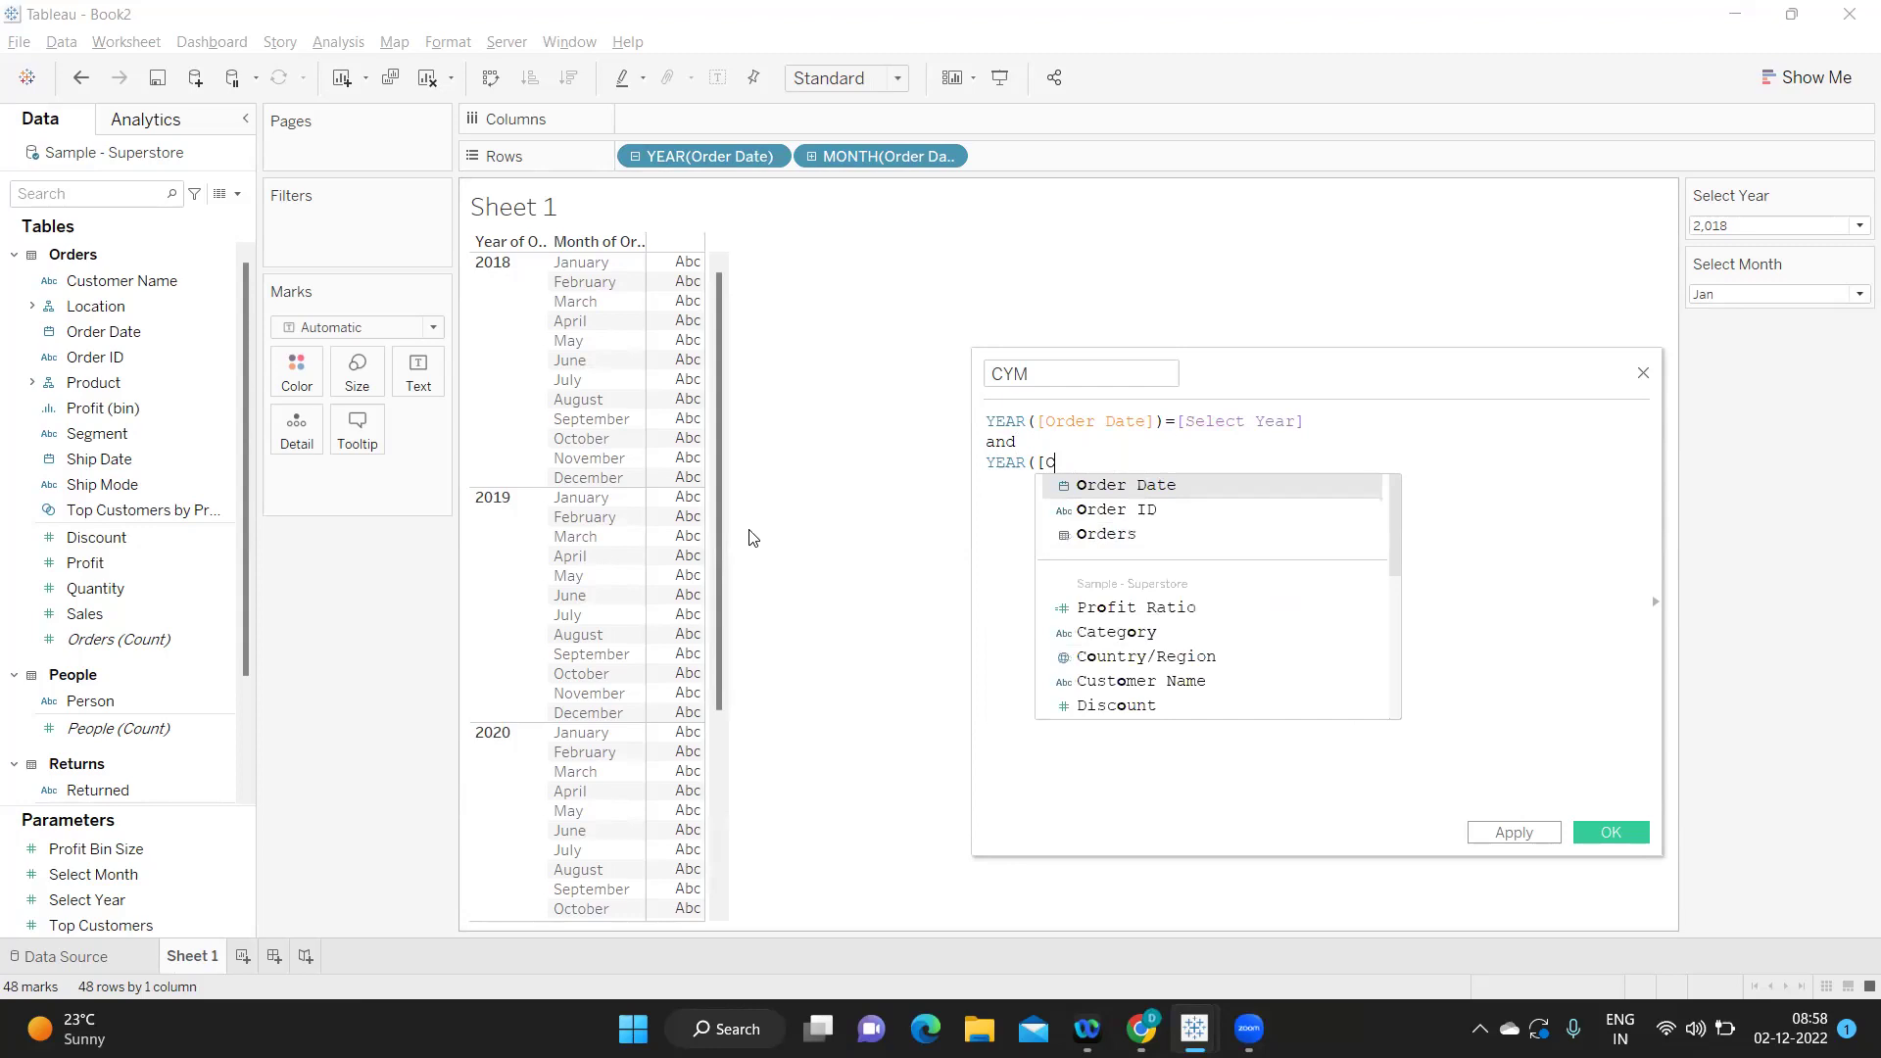
key(BackSpace)
key(BackSpace)
key(BackSpace)
key(BackSpace)
key(BackSpace)
key(BackSpace)
key(BackSpace)
text(o)
key(BackSpace)
text(mon)
key(Return)
text(ord)
key(Return)
key(End)
text(=sel)
key(Return)
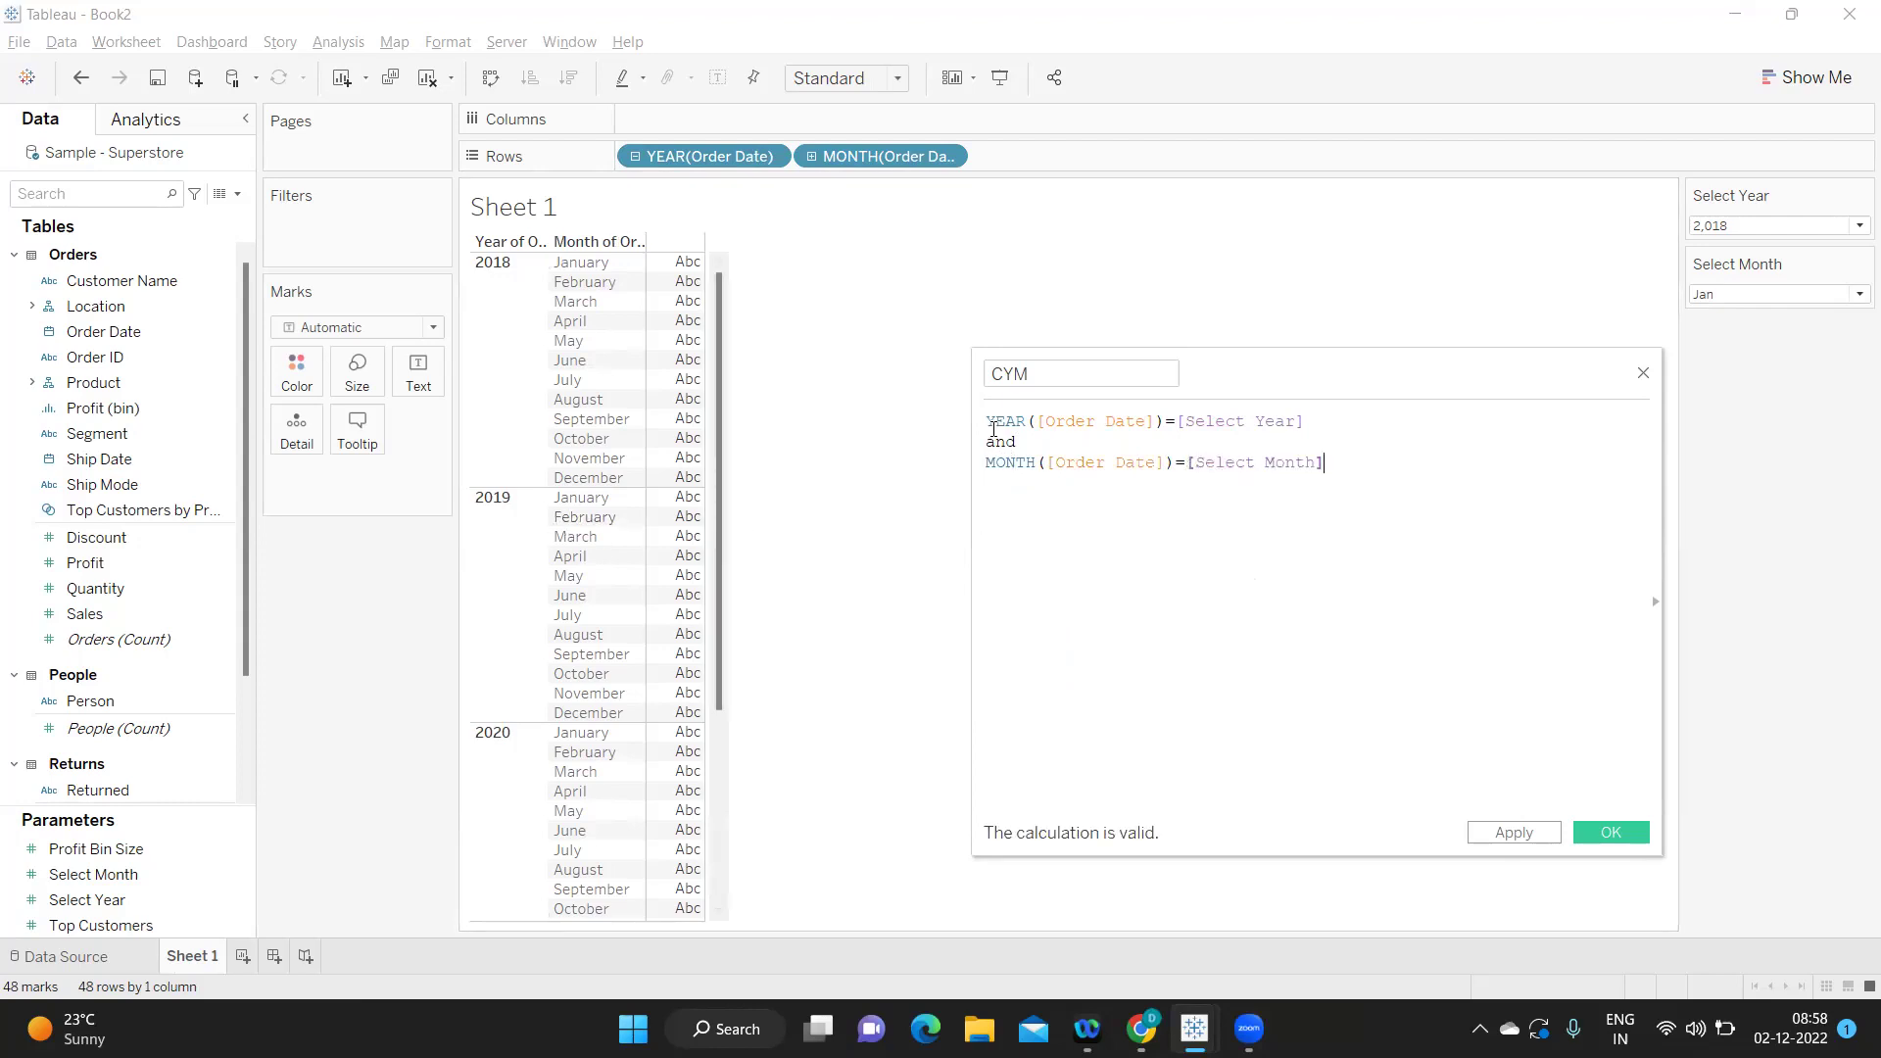
Wrap the conditions in IF … THEN [Sales] END and apply the CYM calculation.
key(Return)
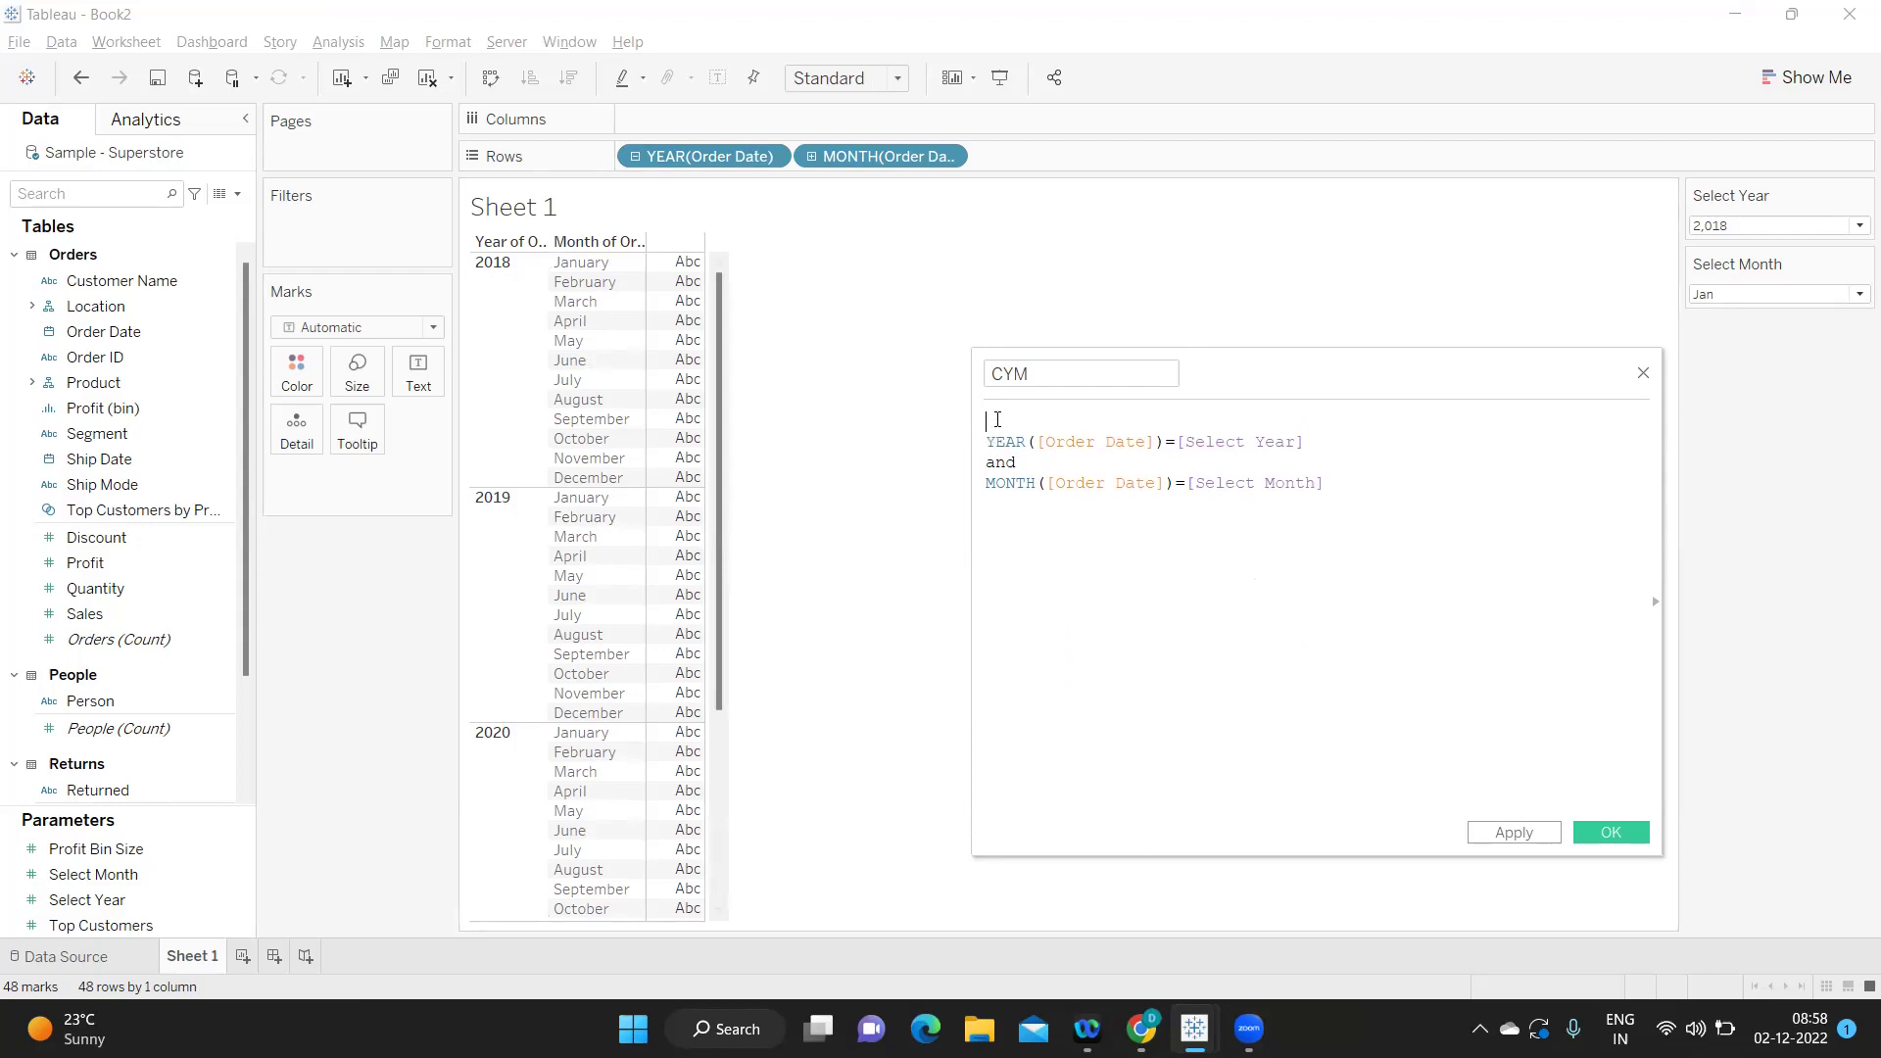
text(IF)
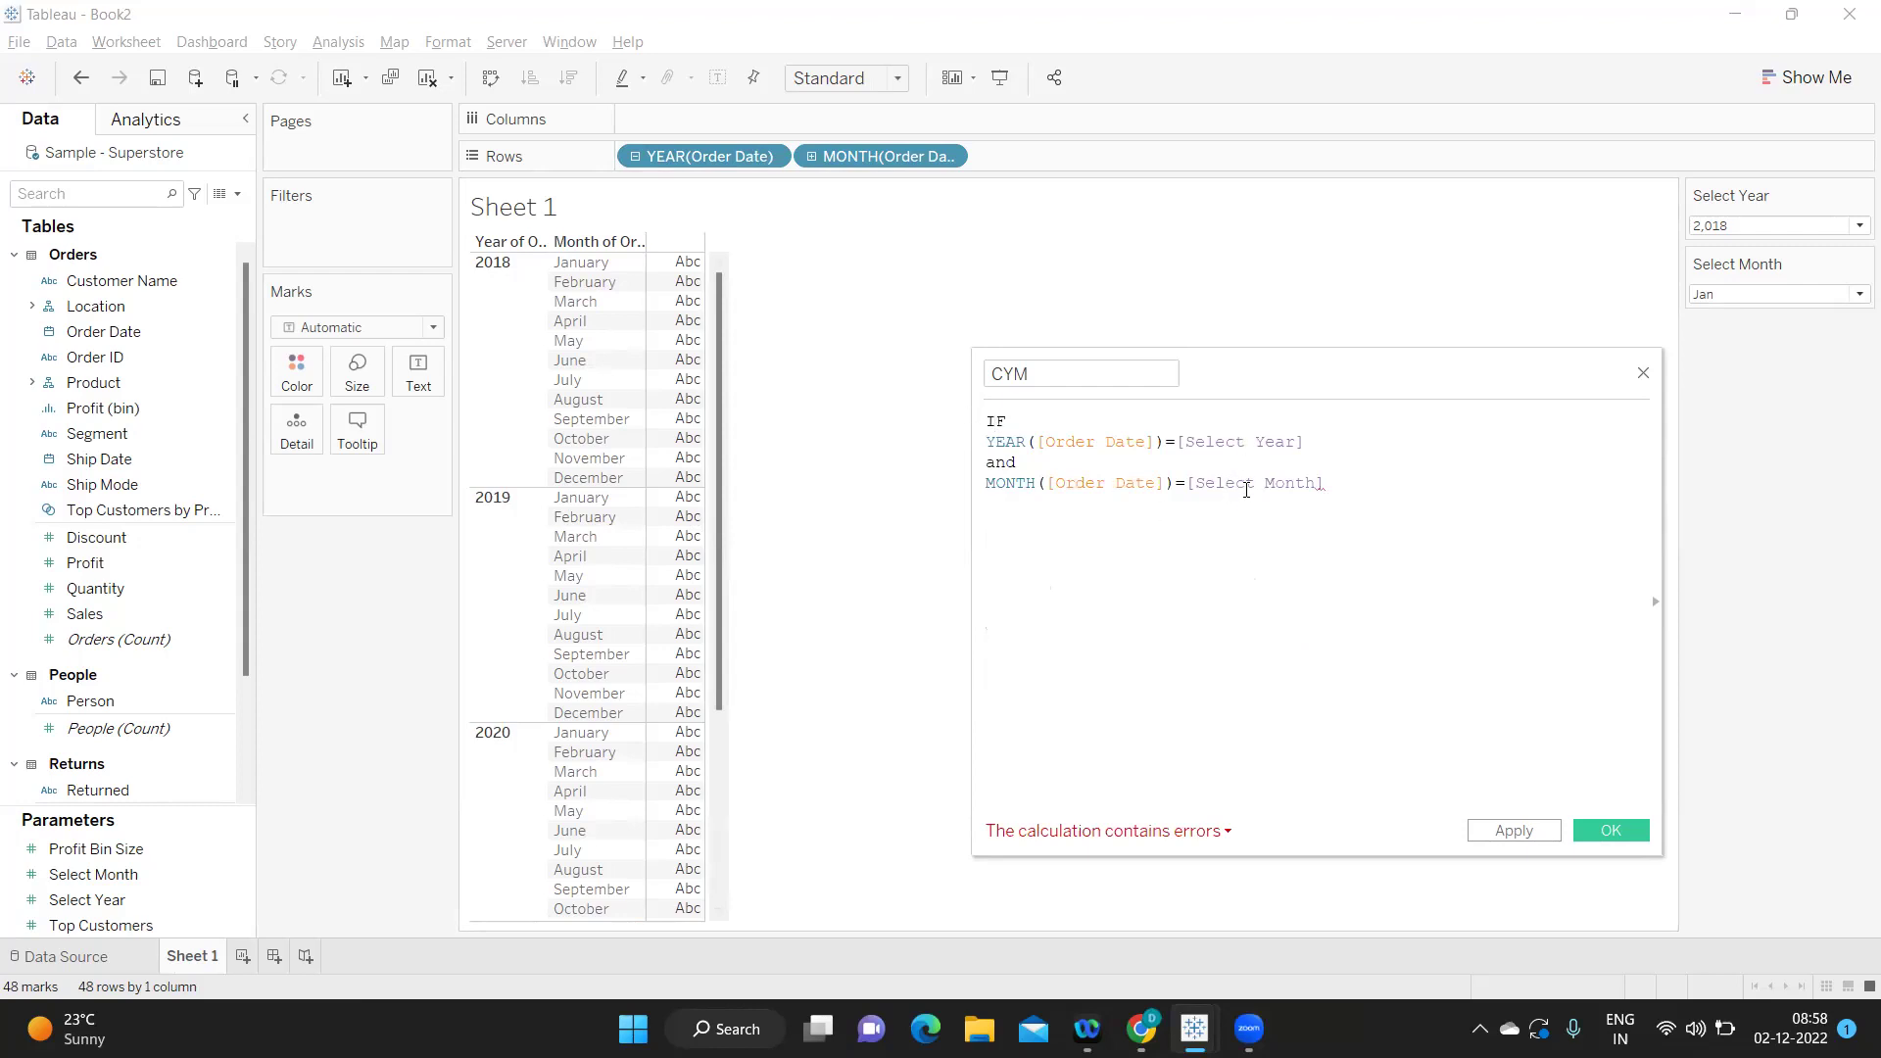
key(Return)
text(THEN)
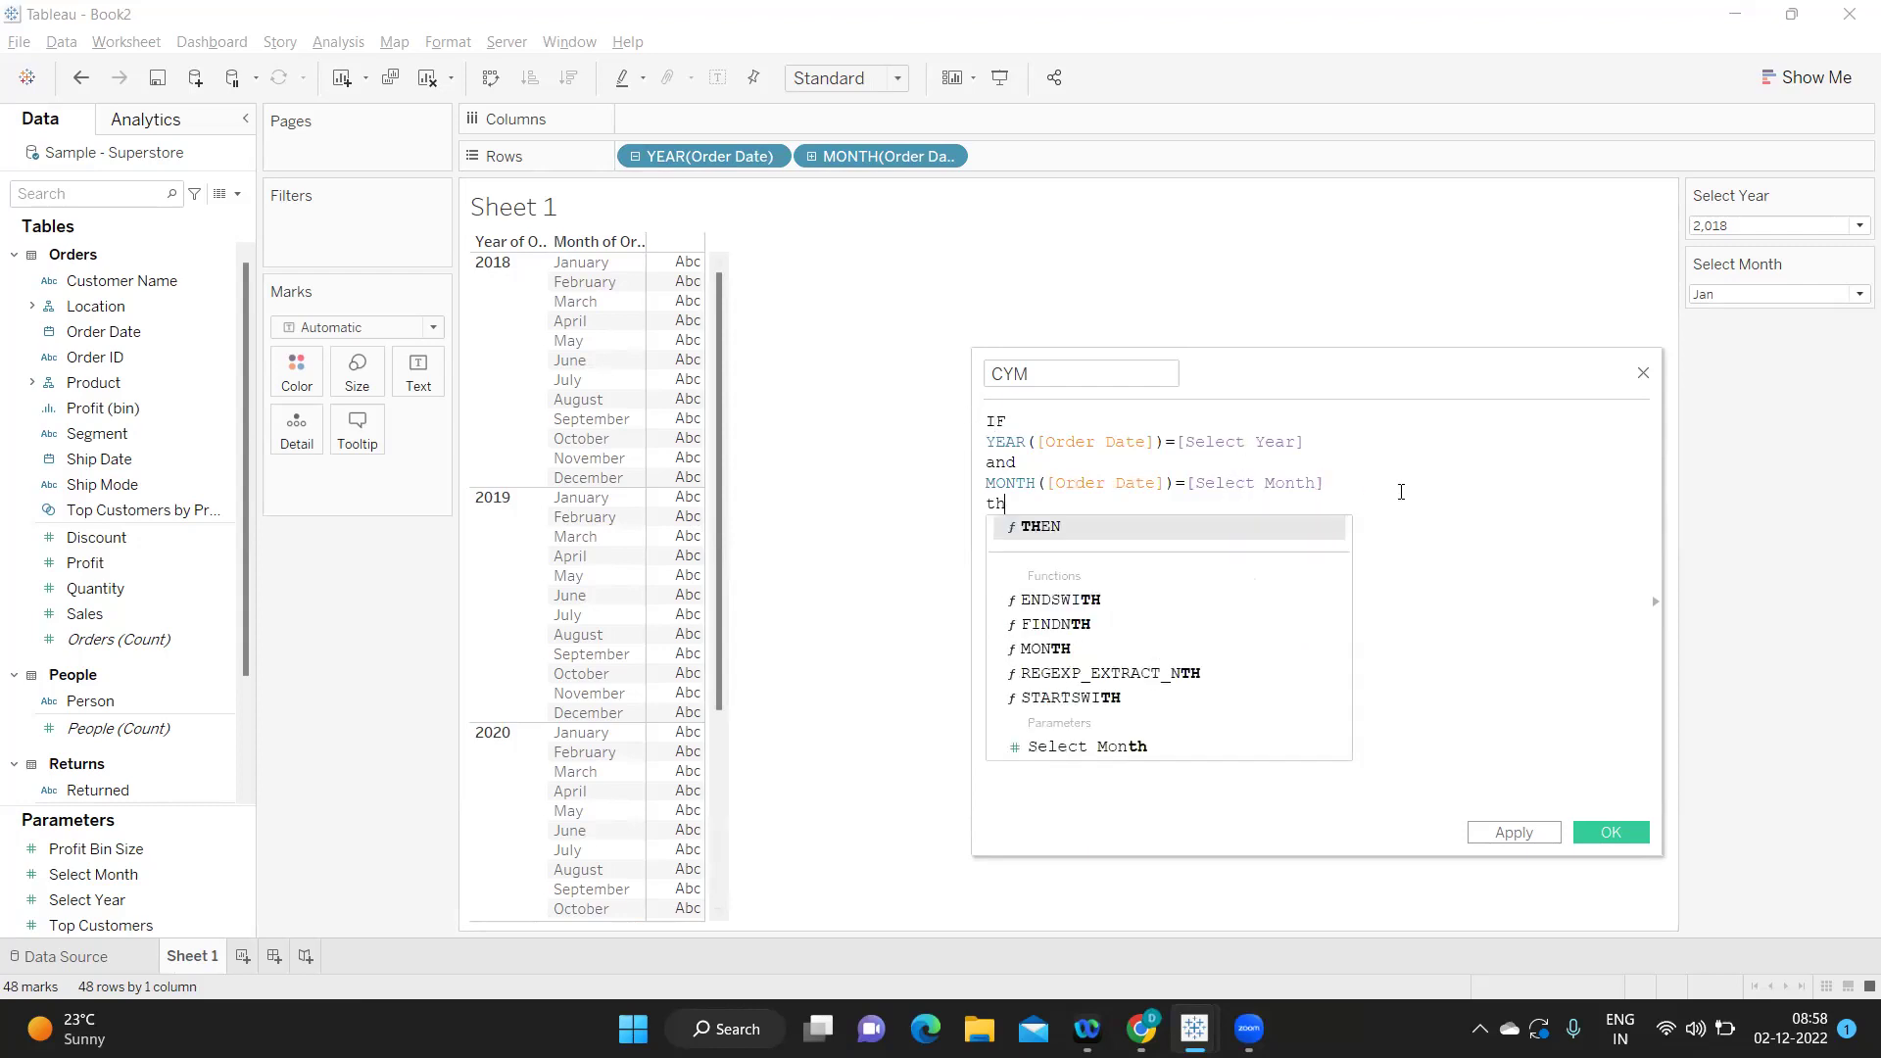
text( sa)
key(Return)
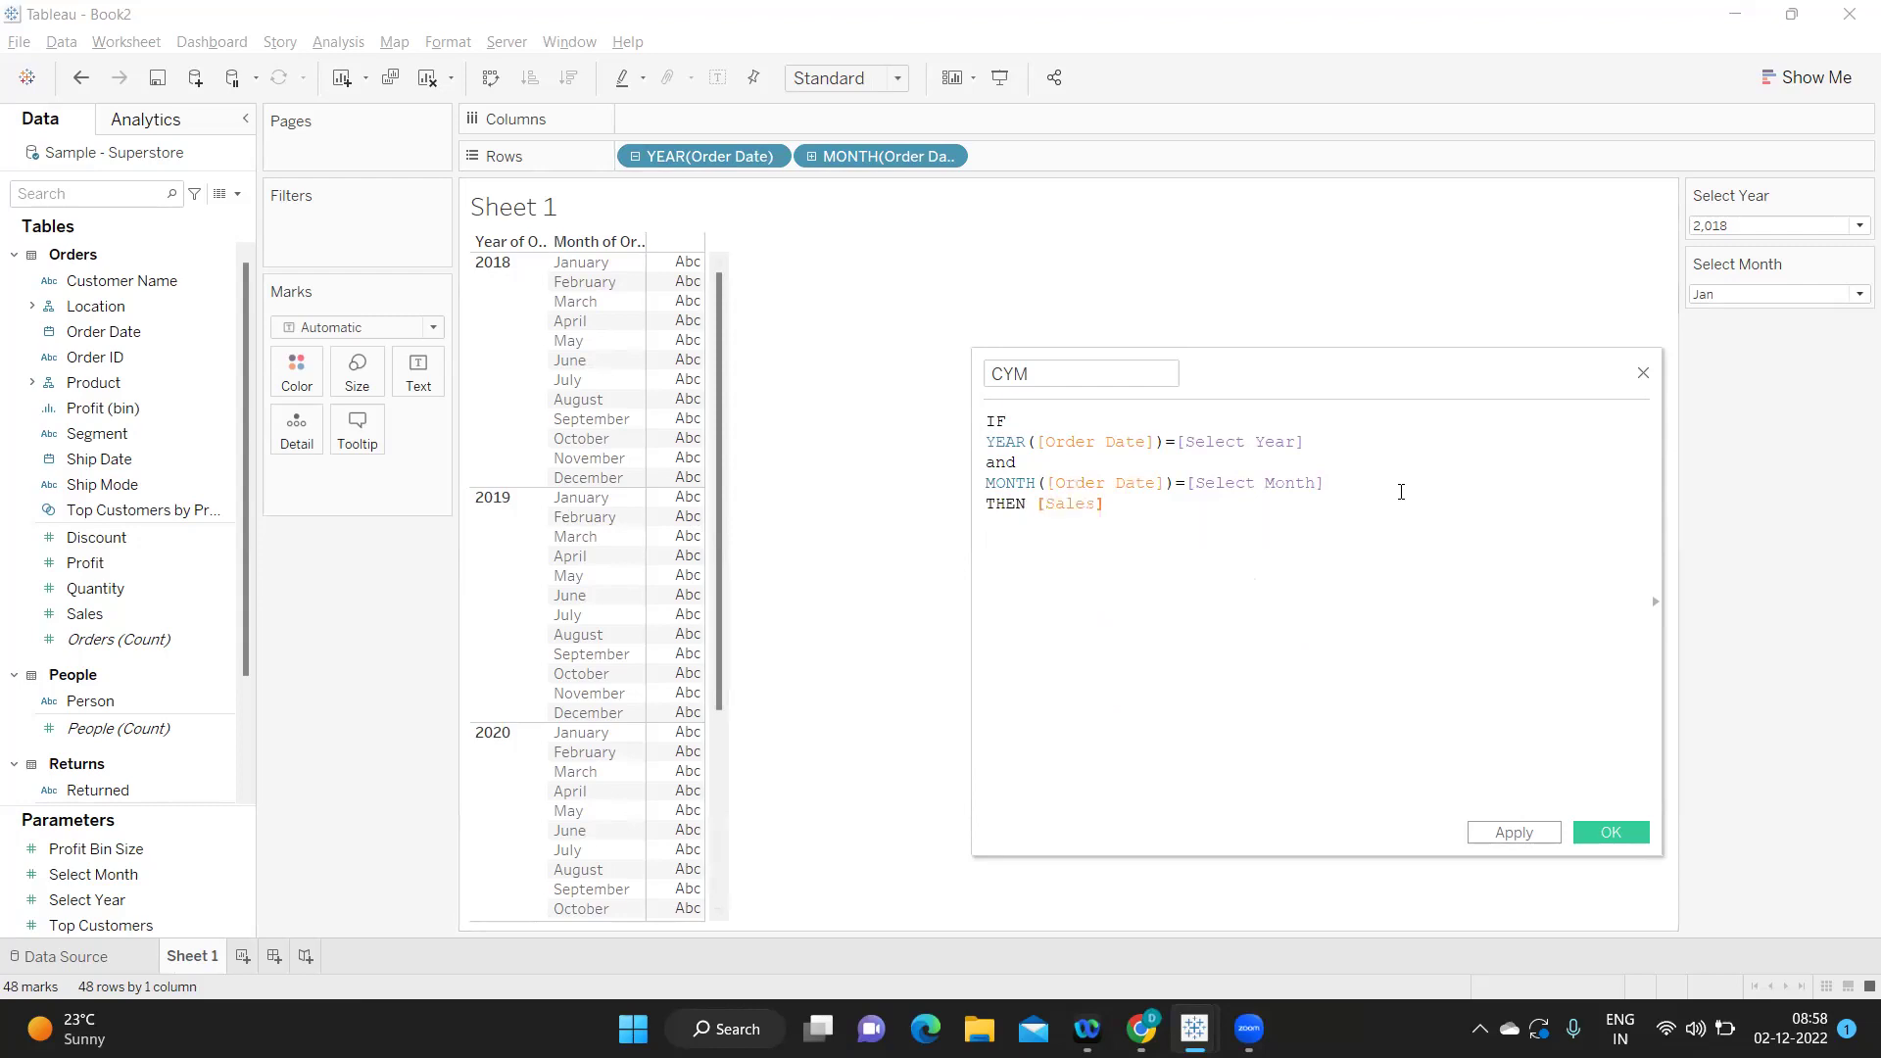
key(Return)
text(end)
key(Return)
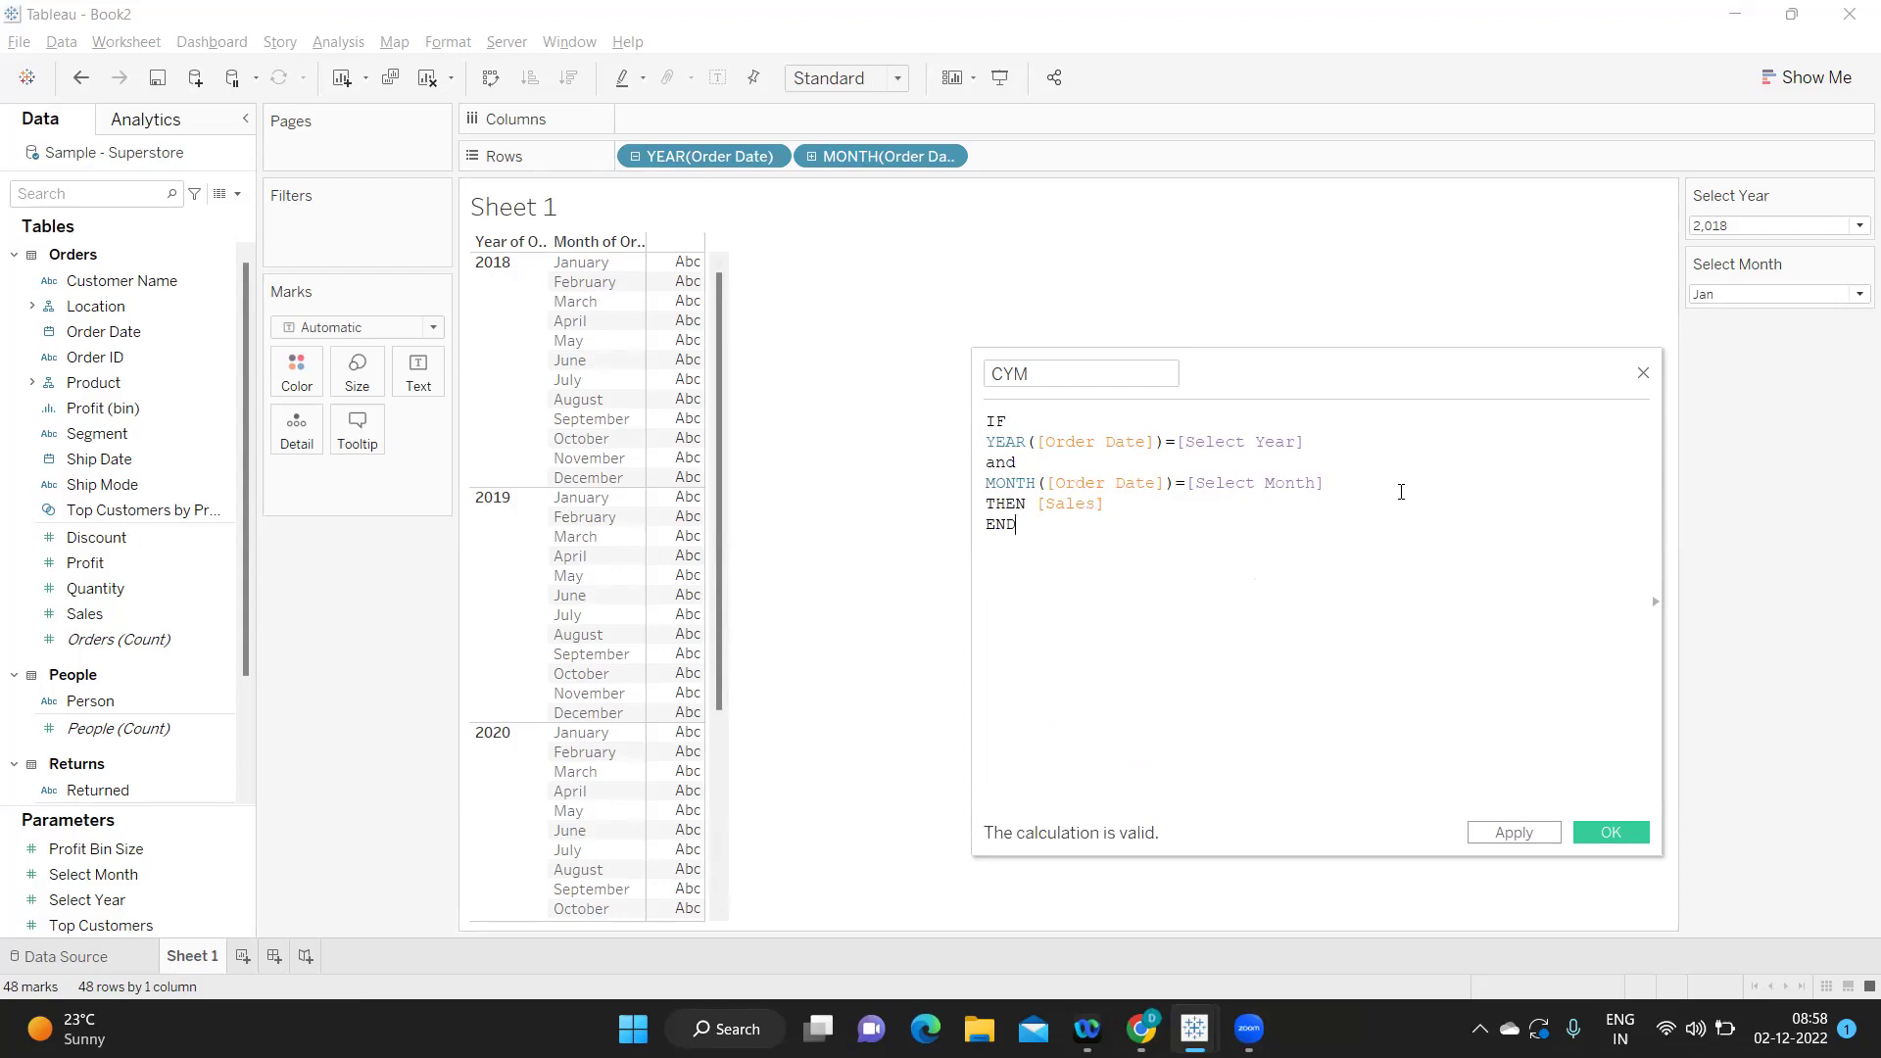
drag(1164, 545, 986, 421)
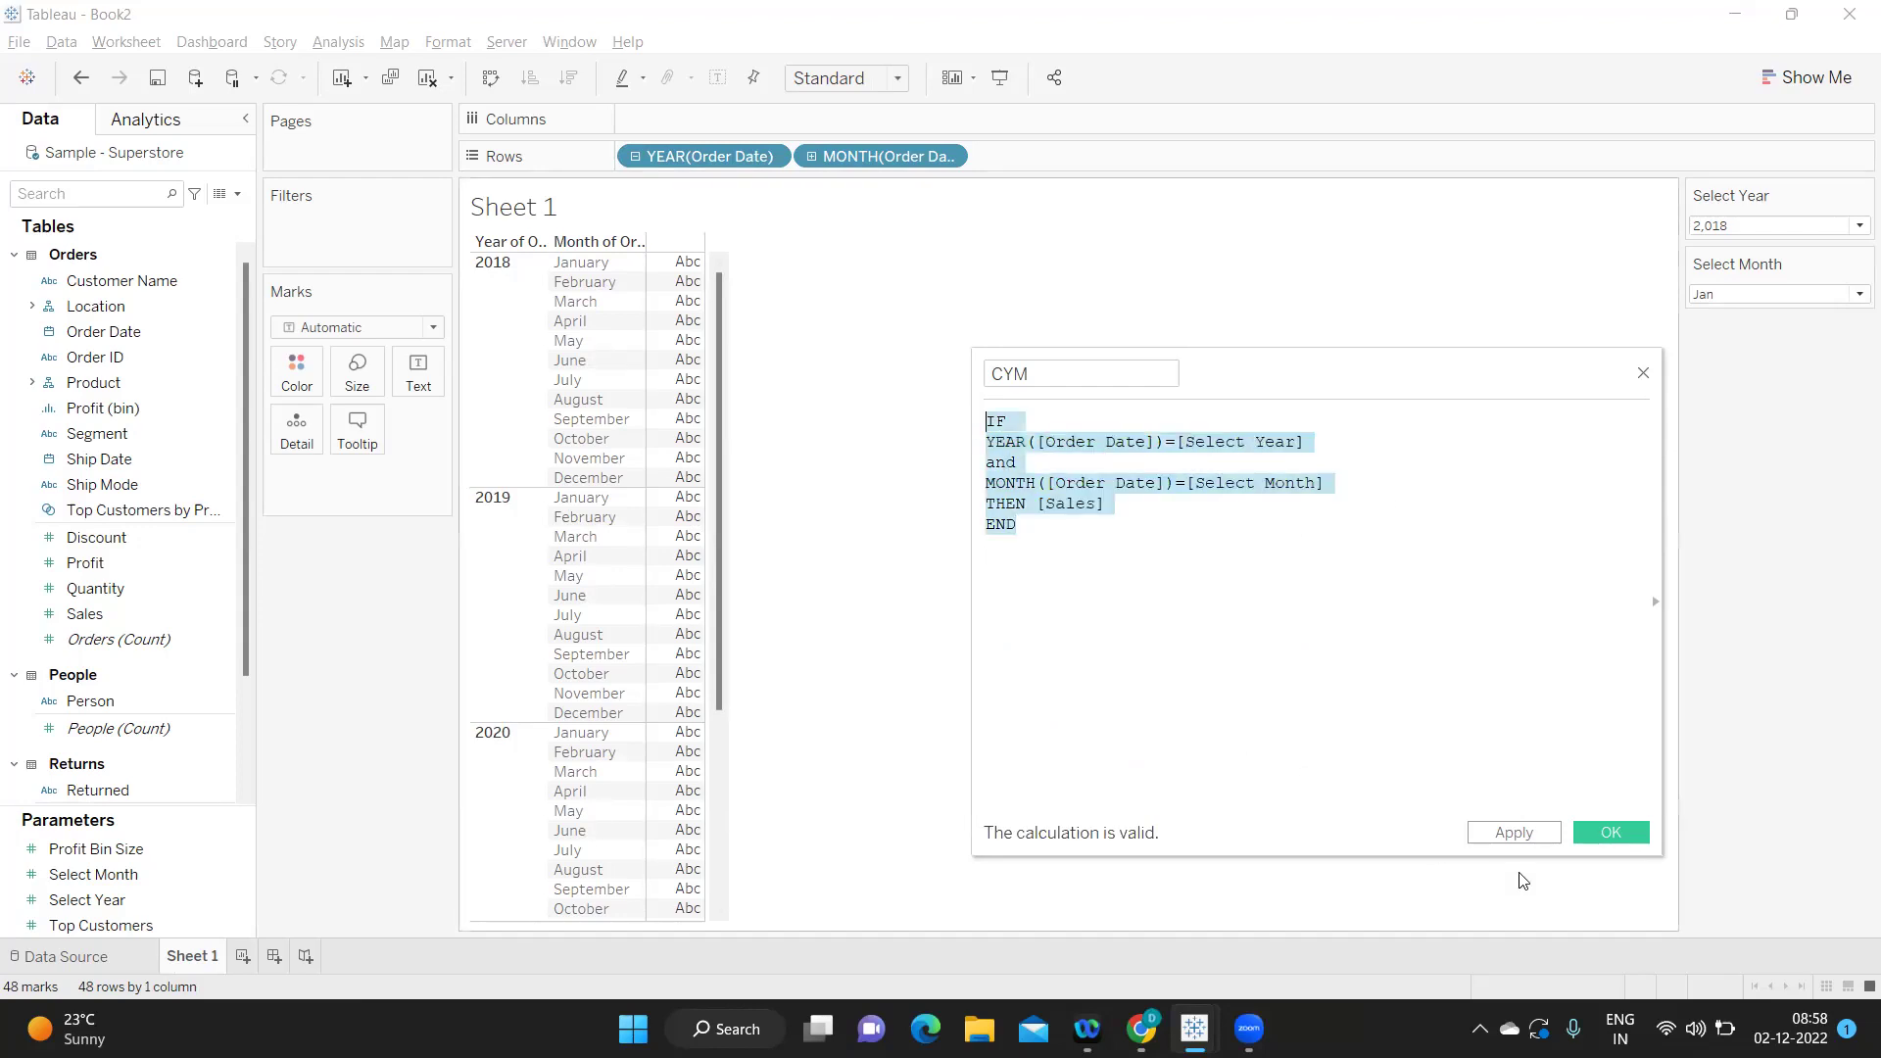
click(1514, 832)
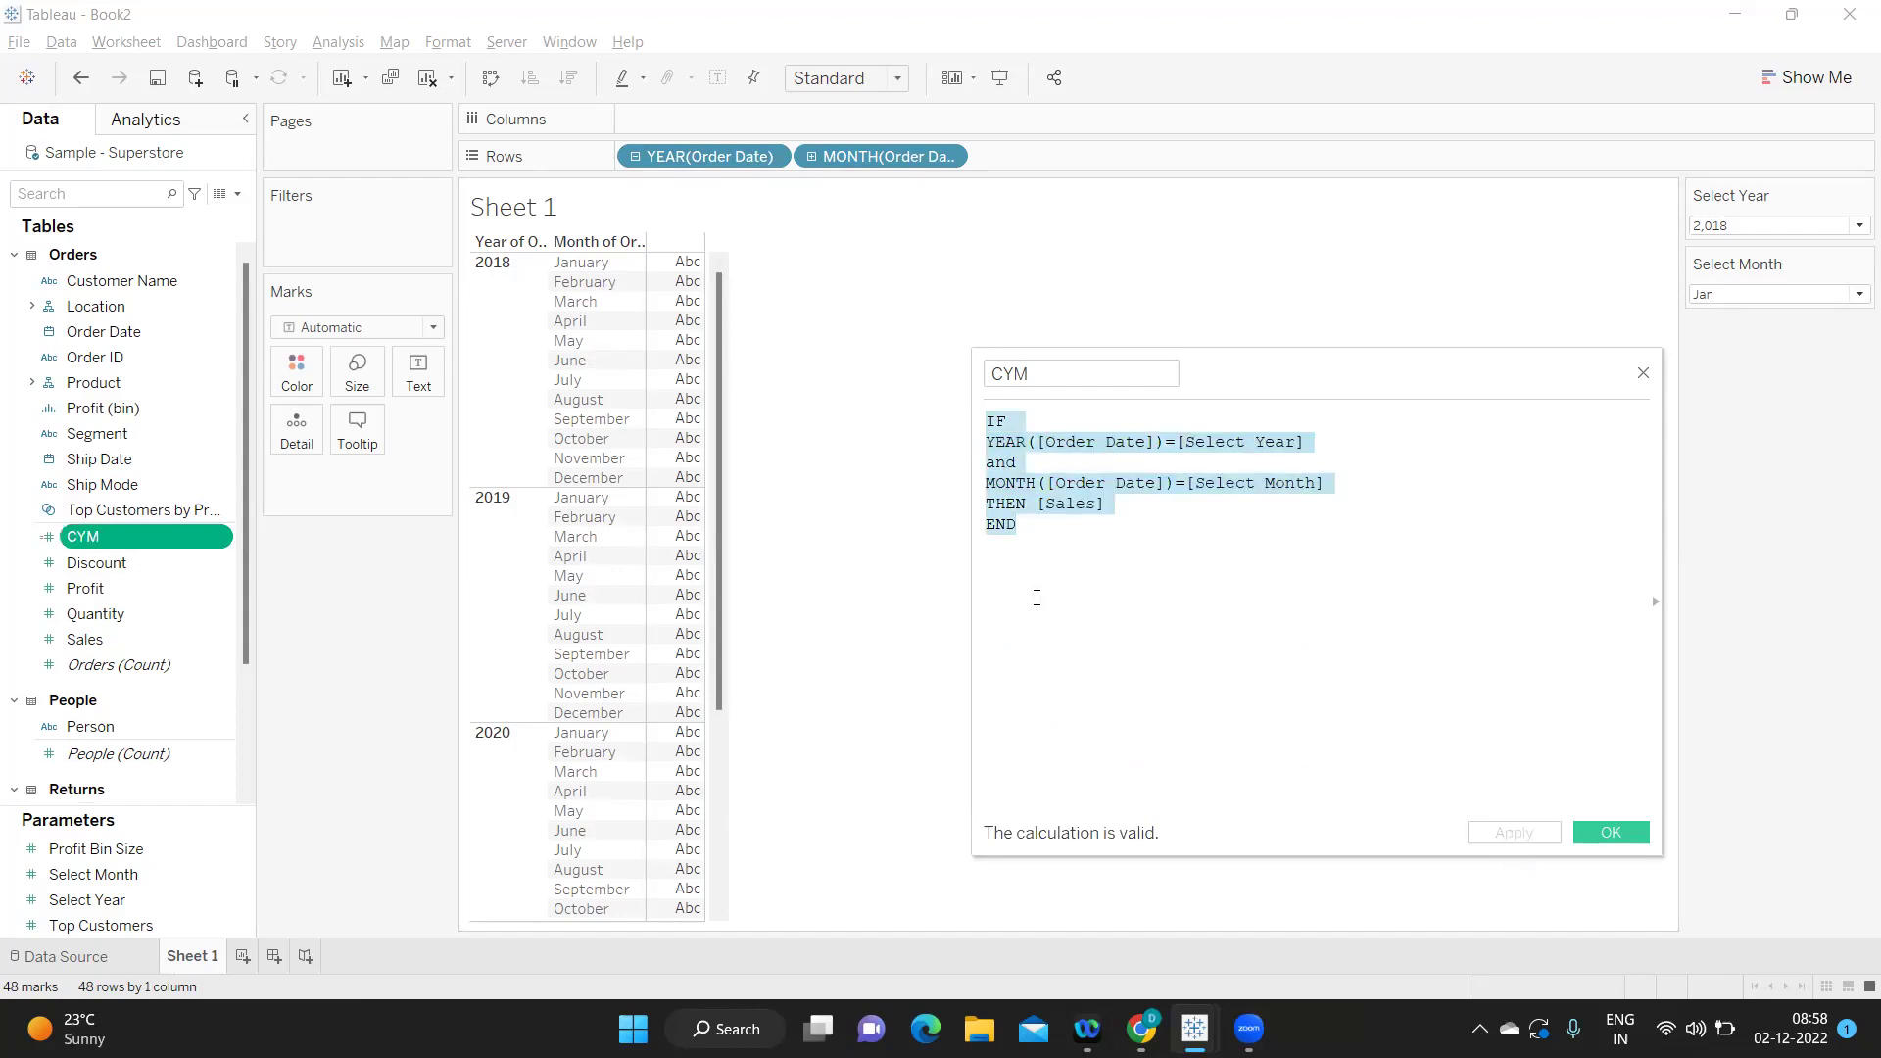
Enclose the whole CYM formula in sum() and apply it.
click(988, 421)
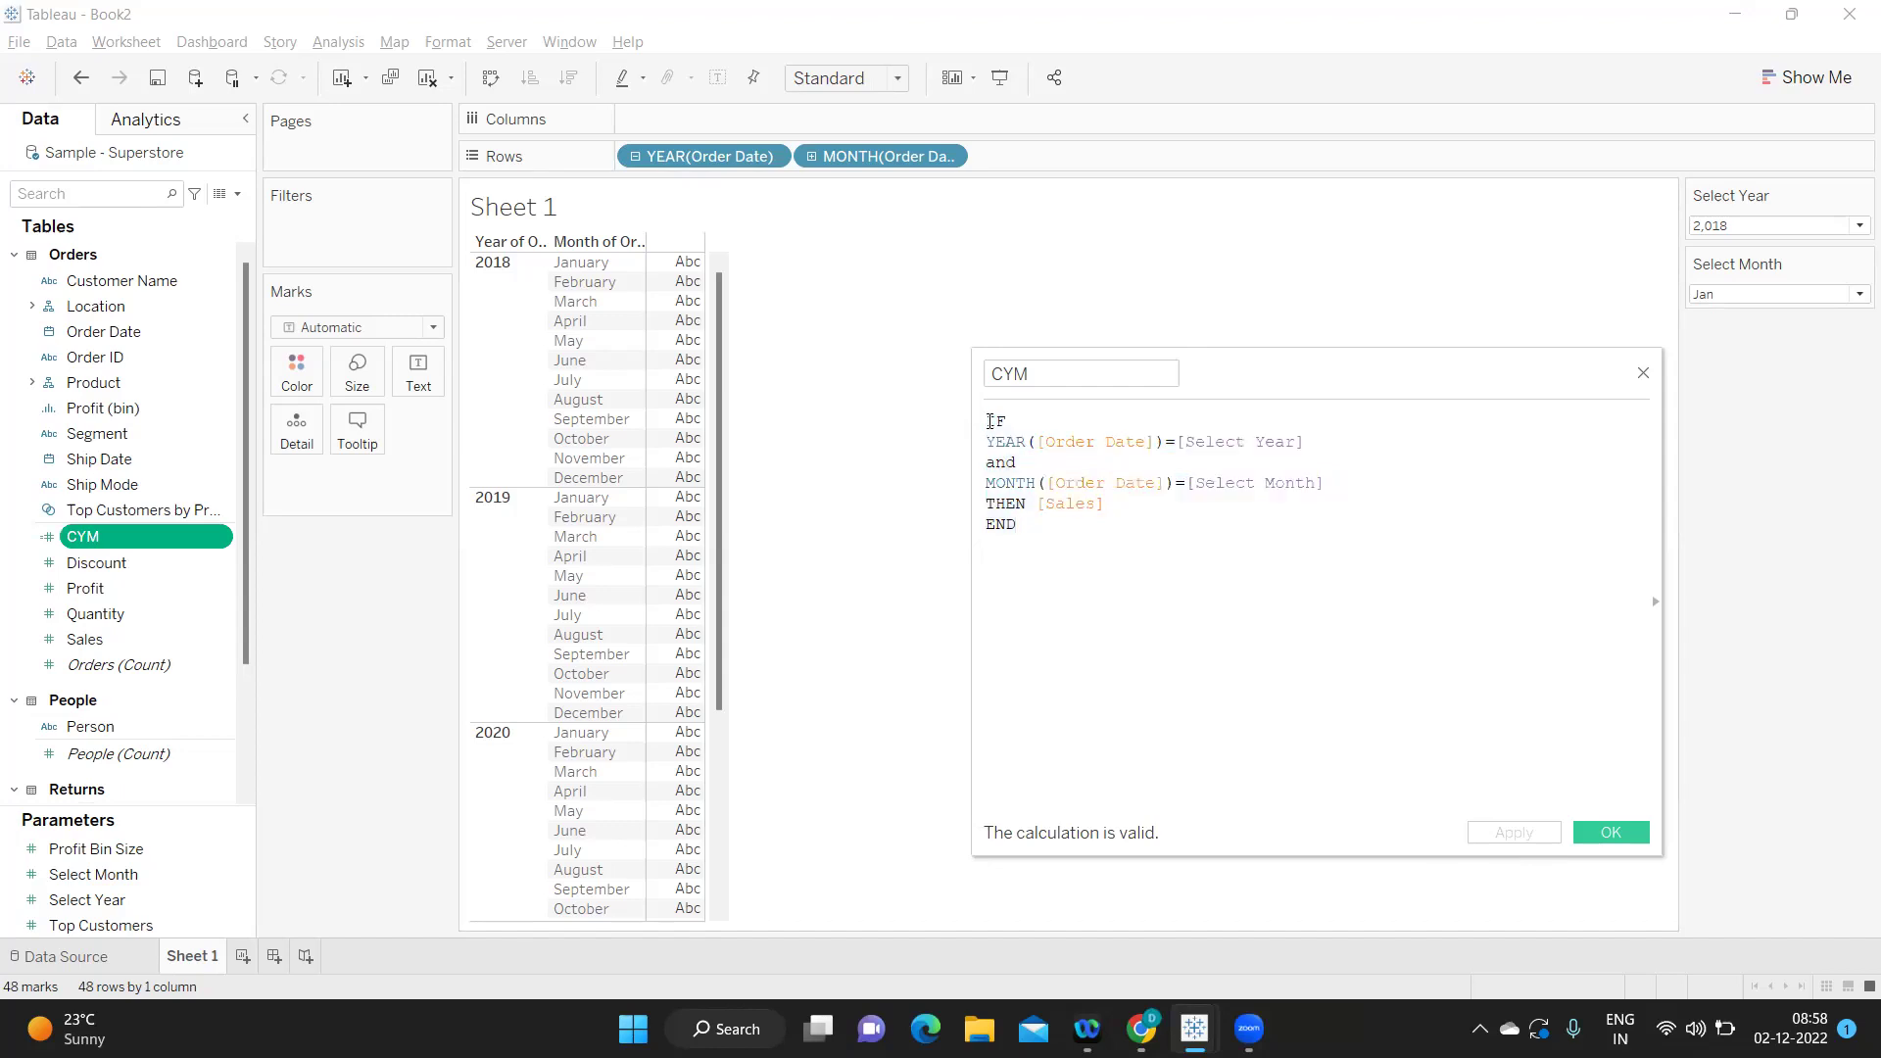
key(Return)
text(sum()
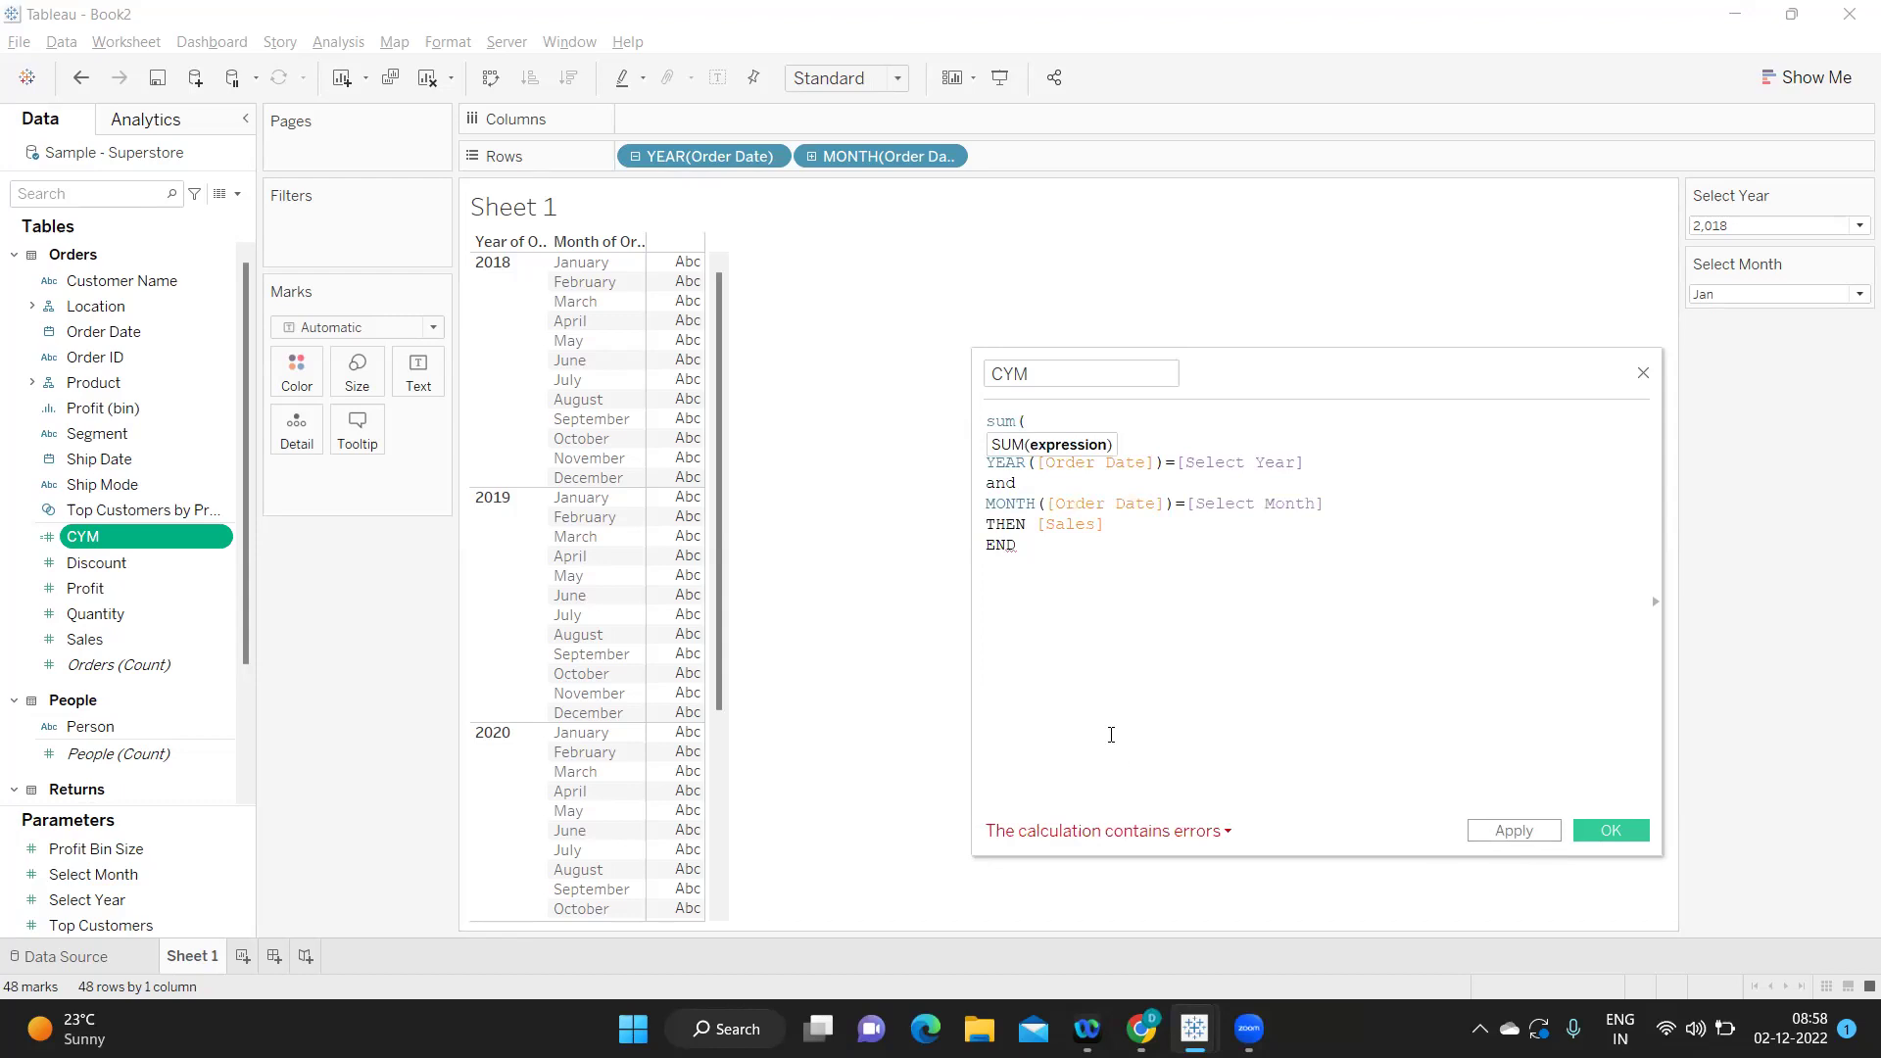
click(1071, 539)
text())
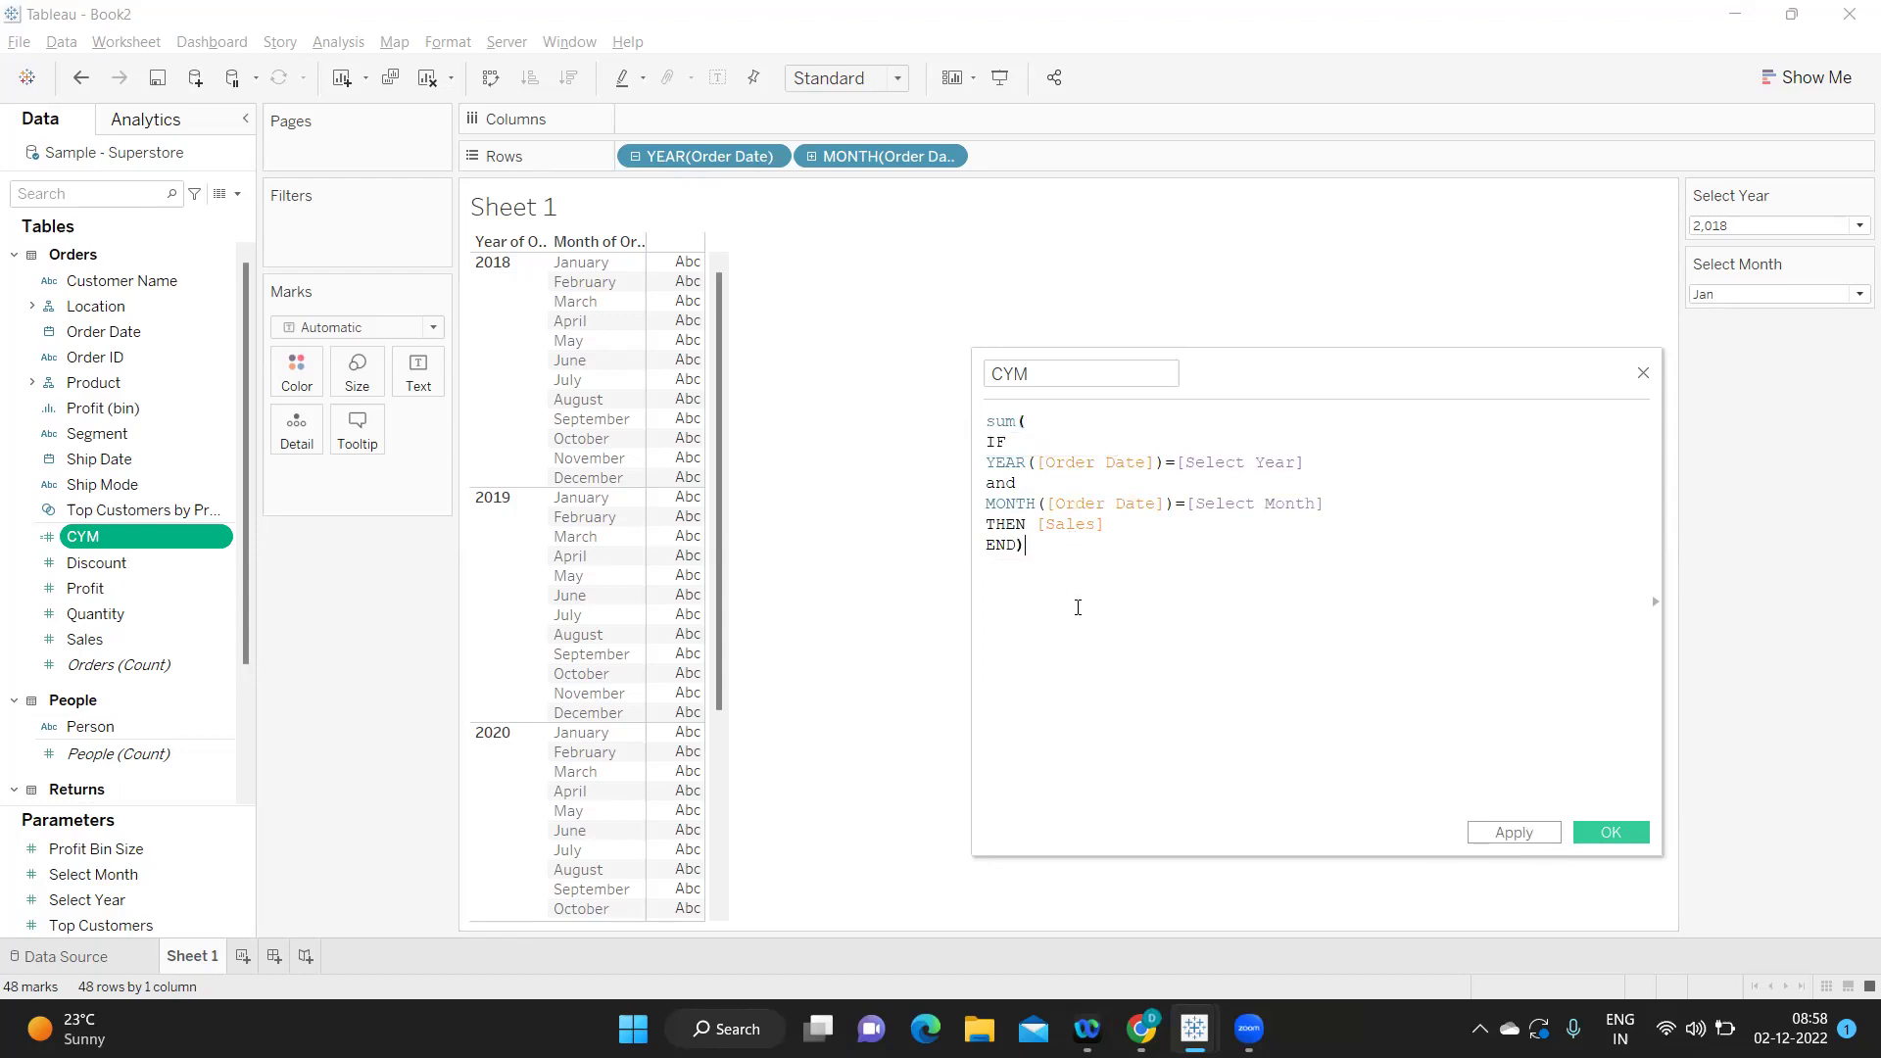
click(1509, 834)
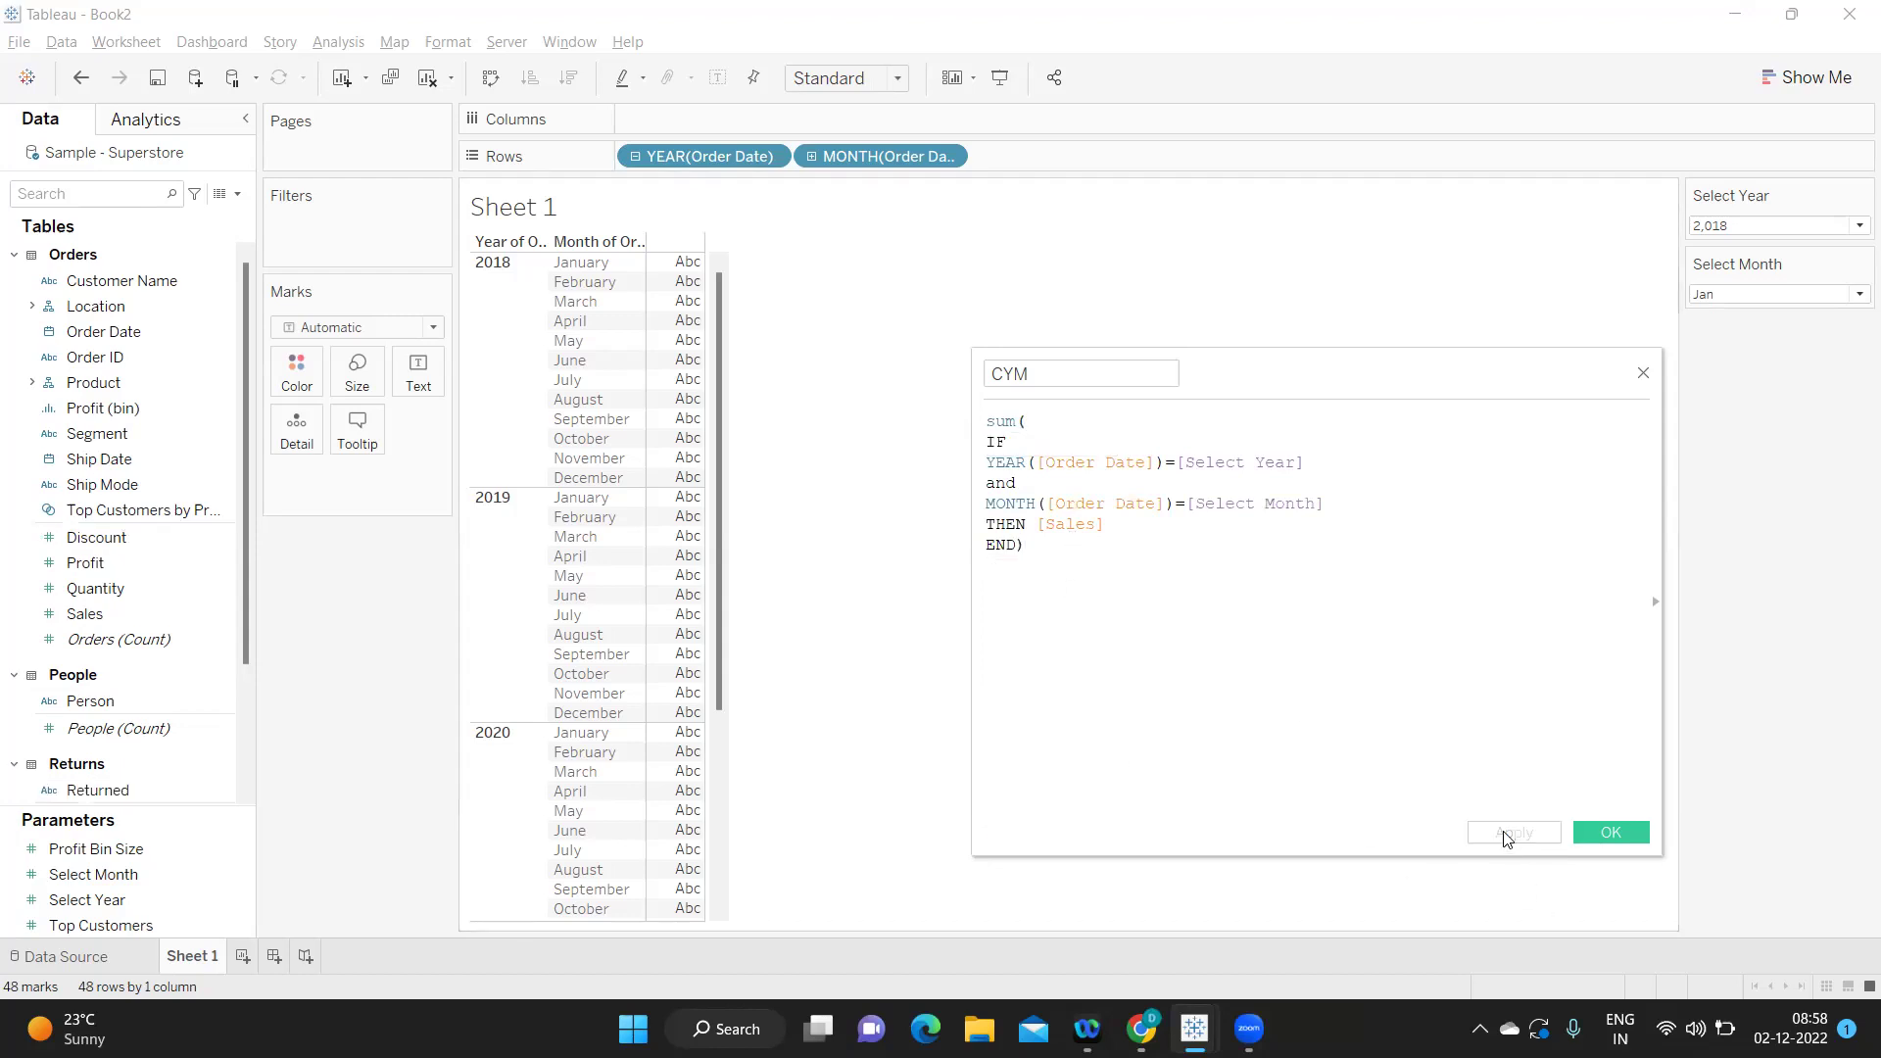
click(95, 193)
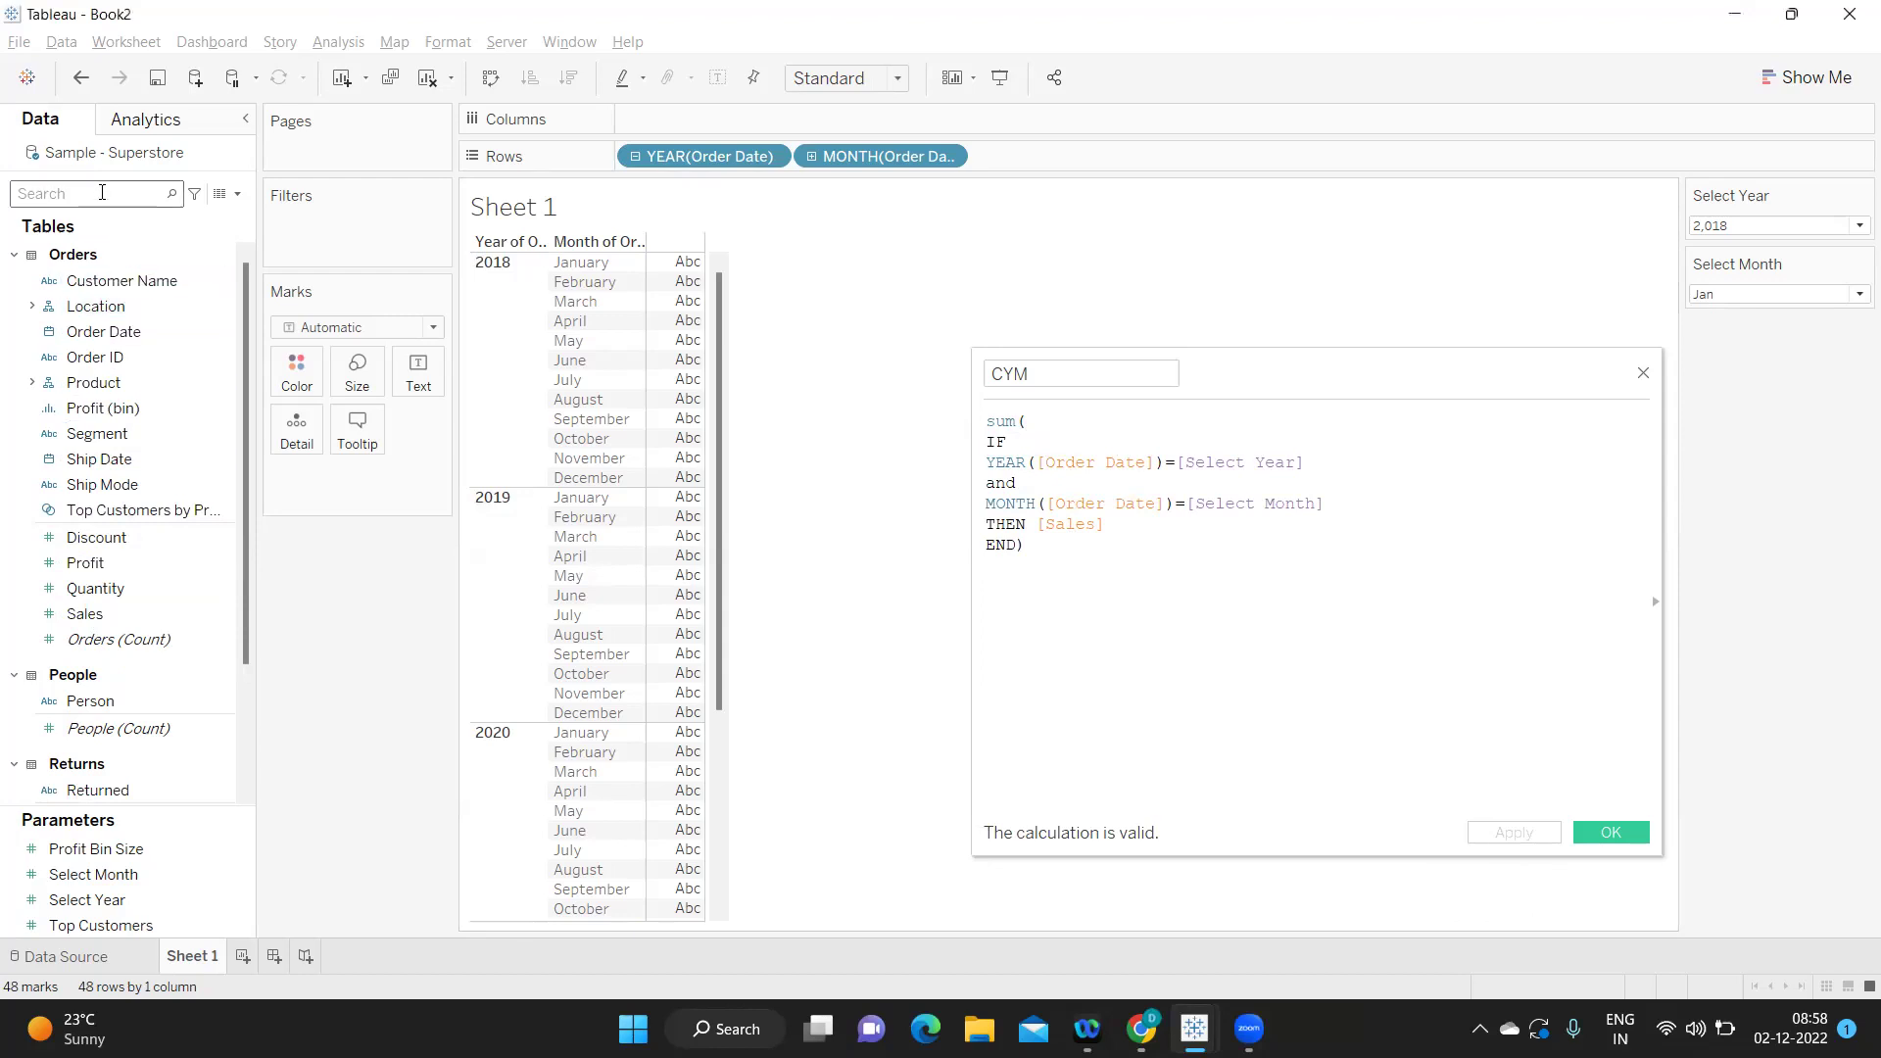
Show CYM as text and set Select Year to 2,019 and Select Month to Mar.
text(cy)
drag(77, 271, 418, 384)
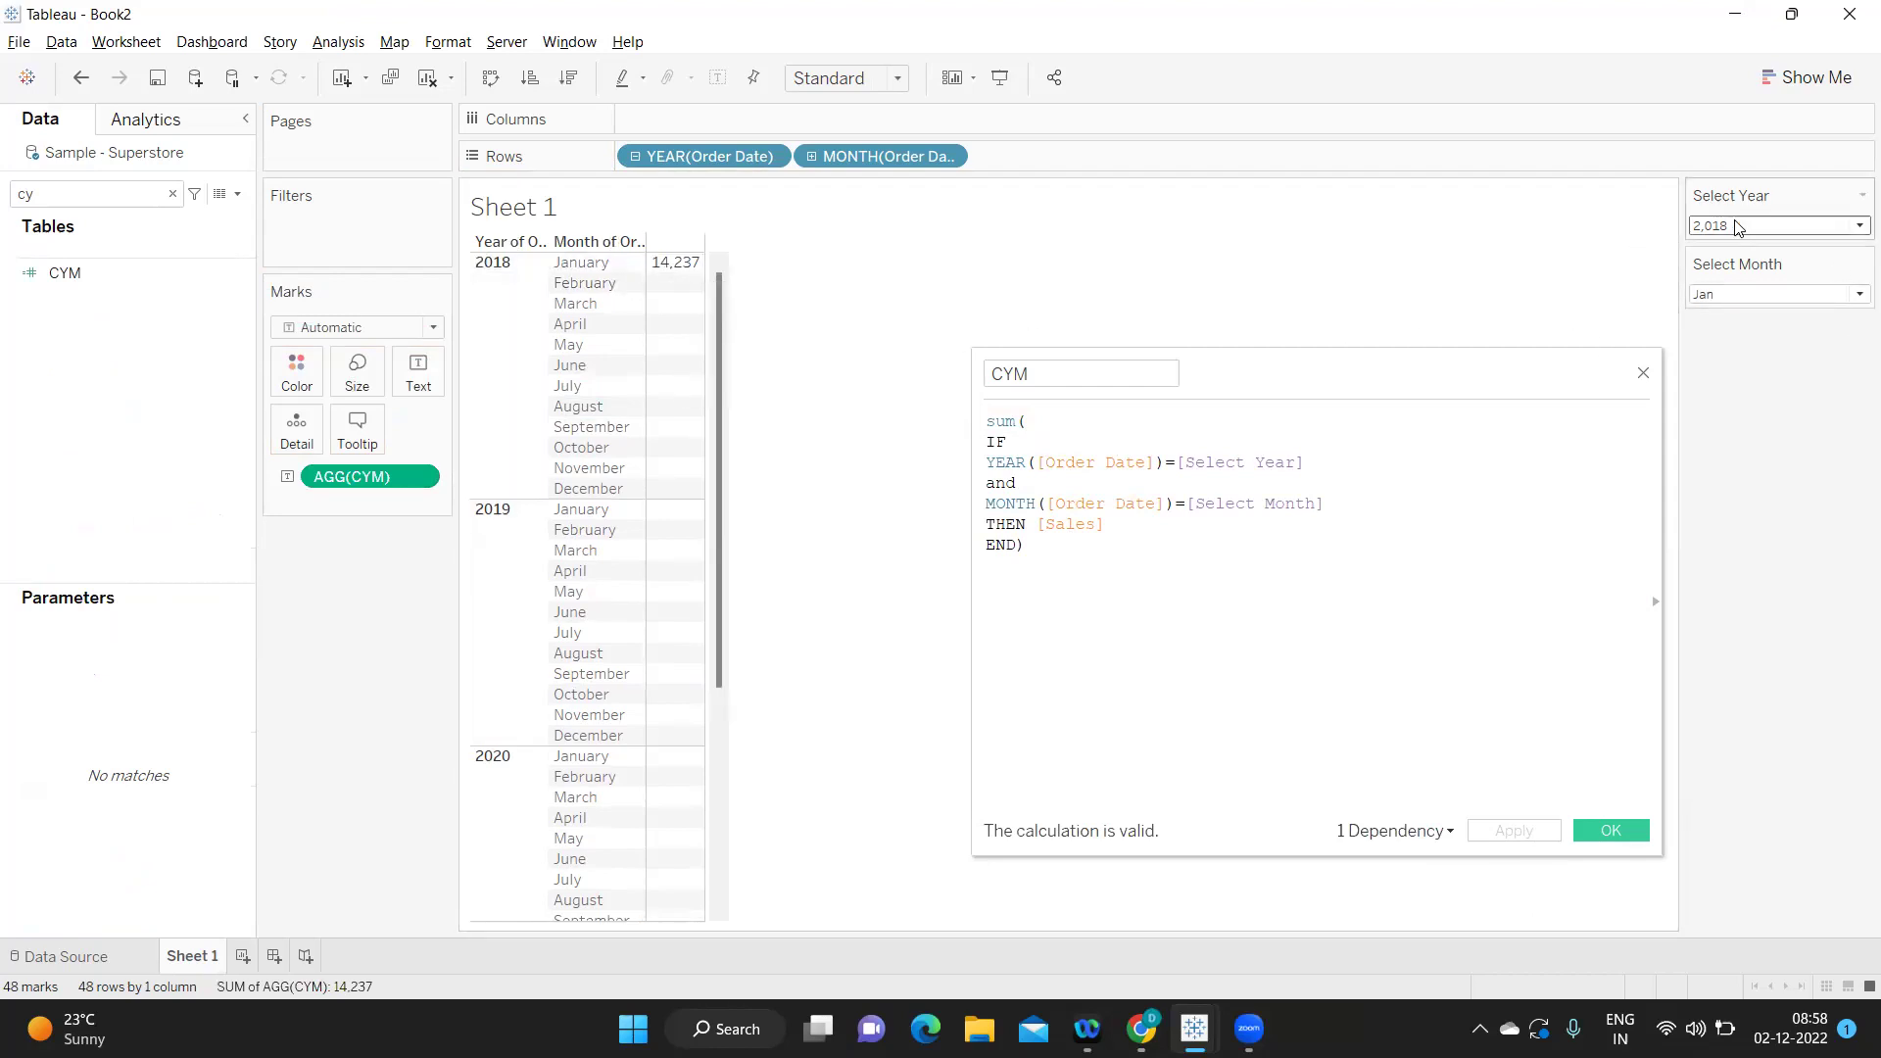
click(1815, 227)
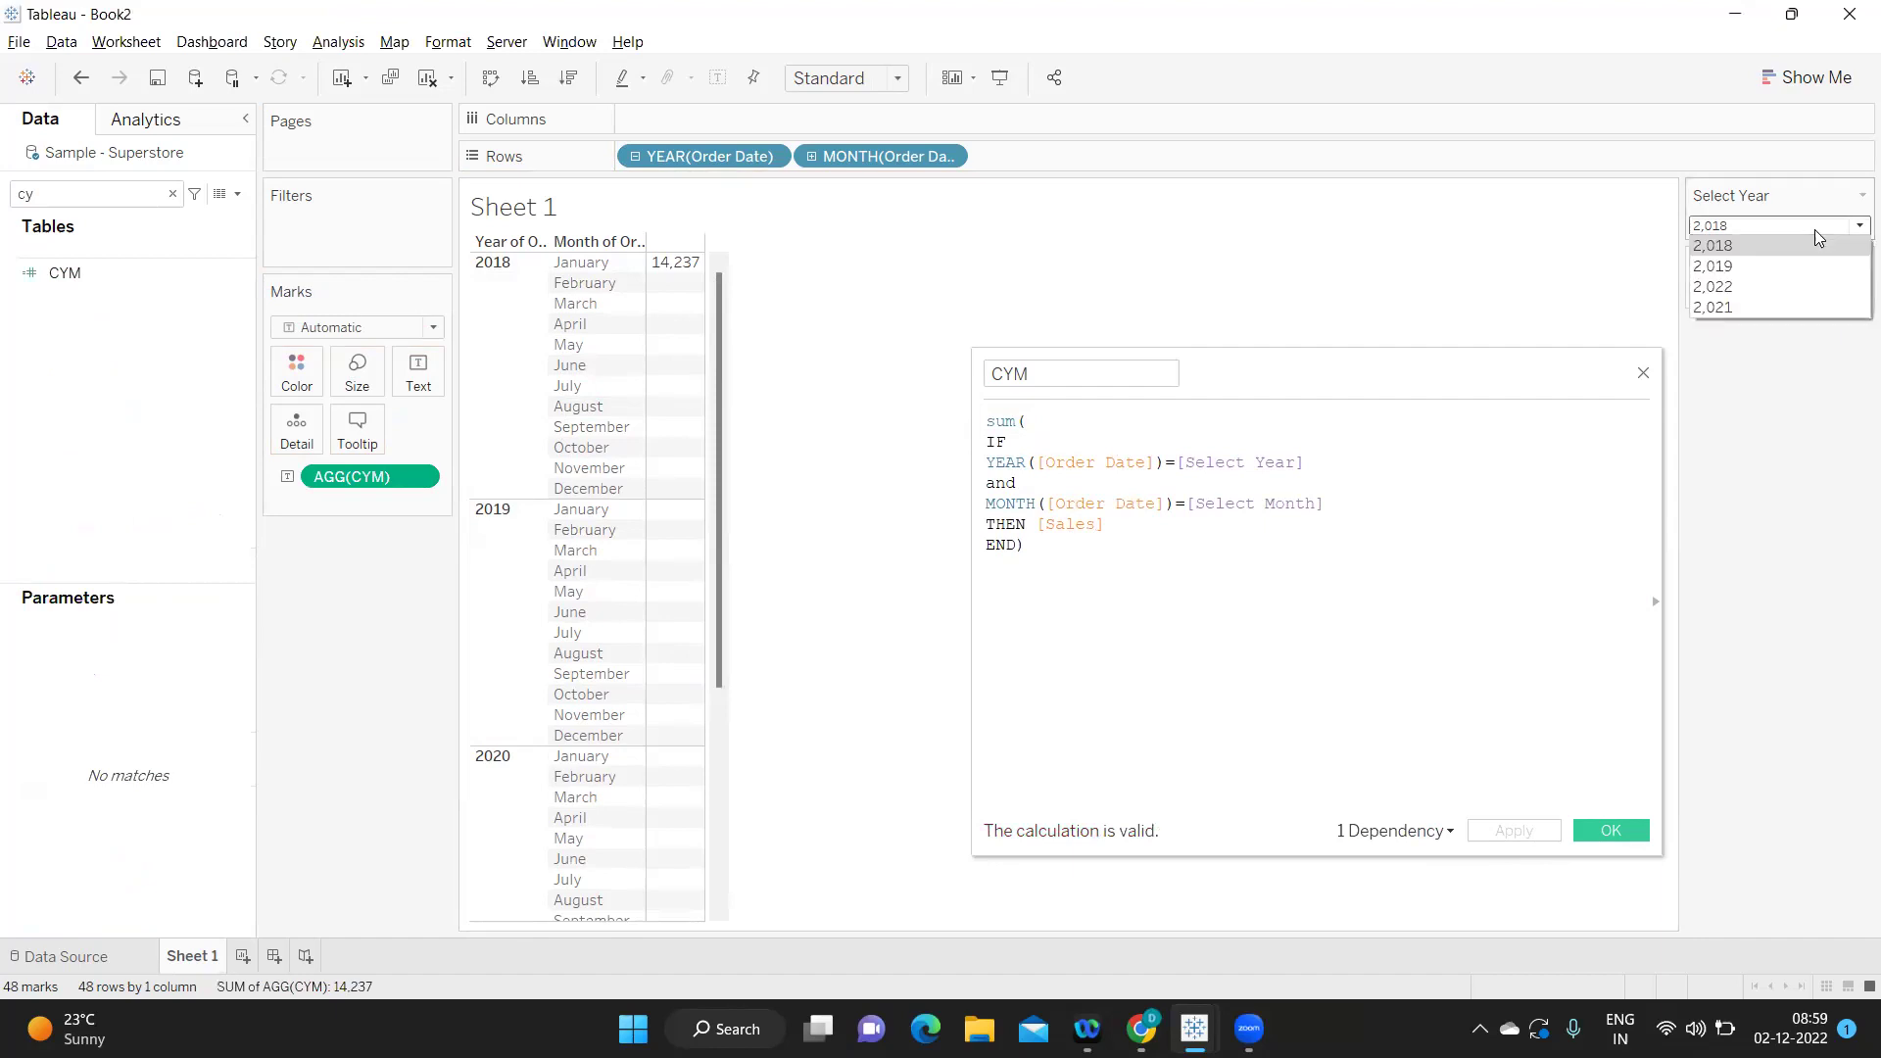
click(1778, 261)
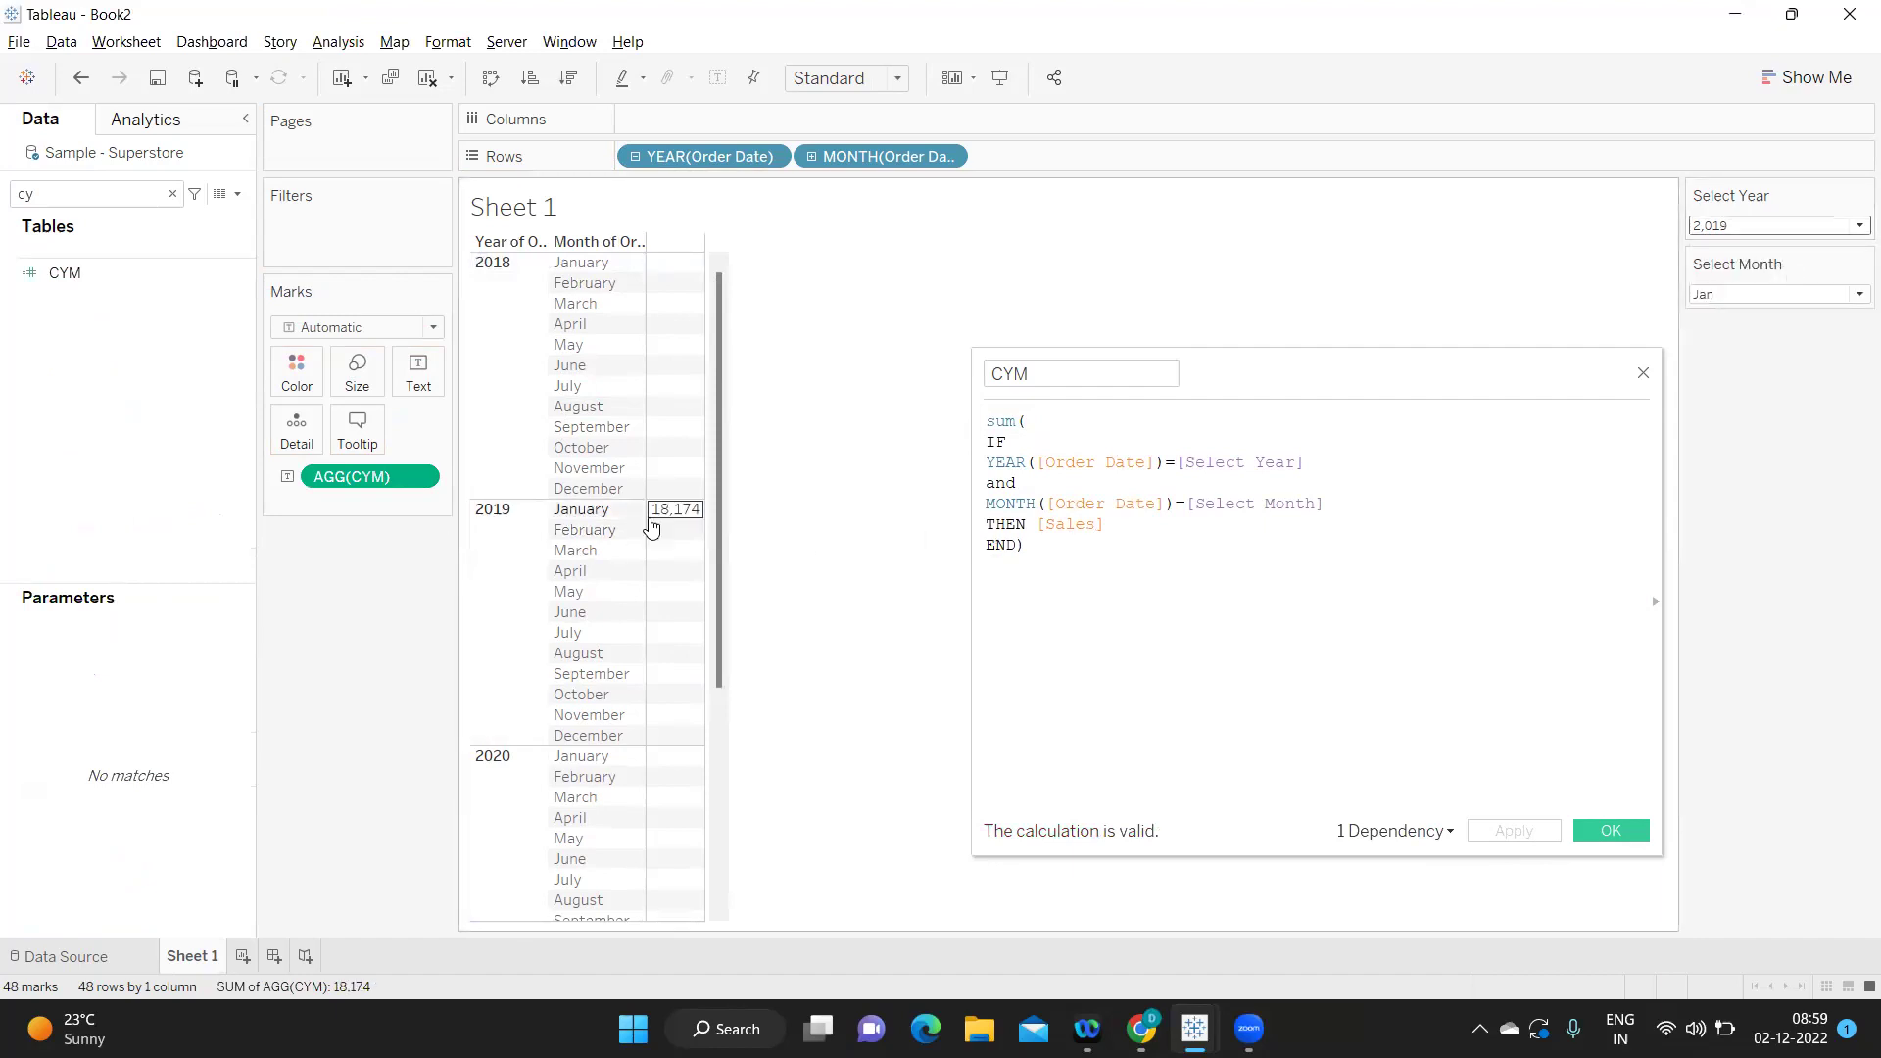
click(1773, 293)
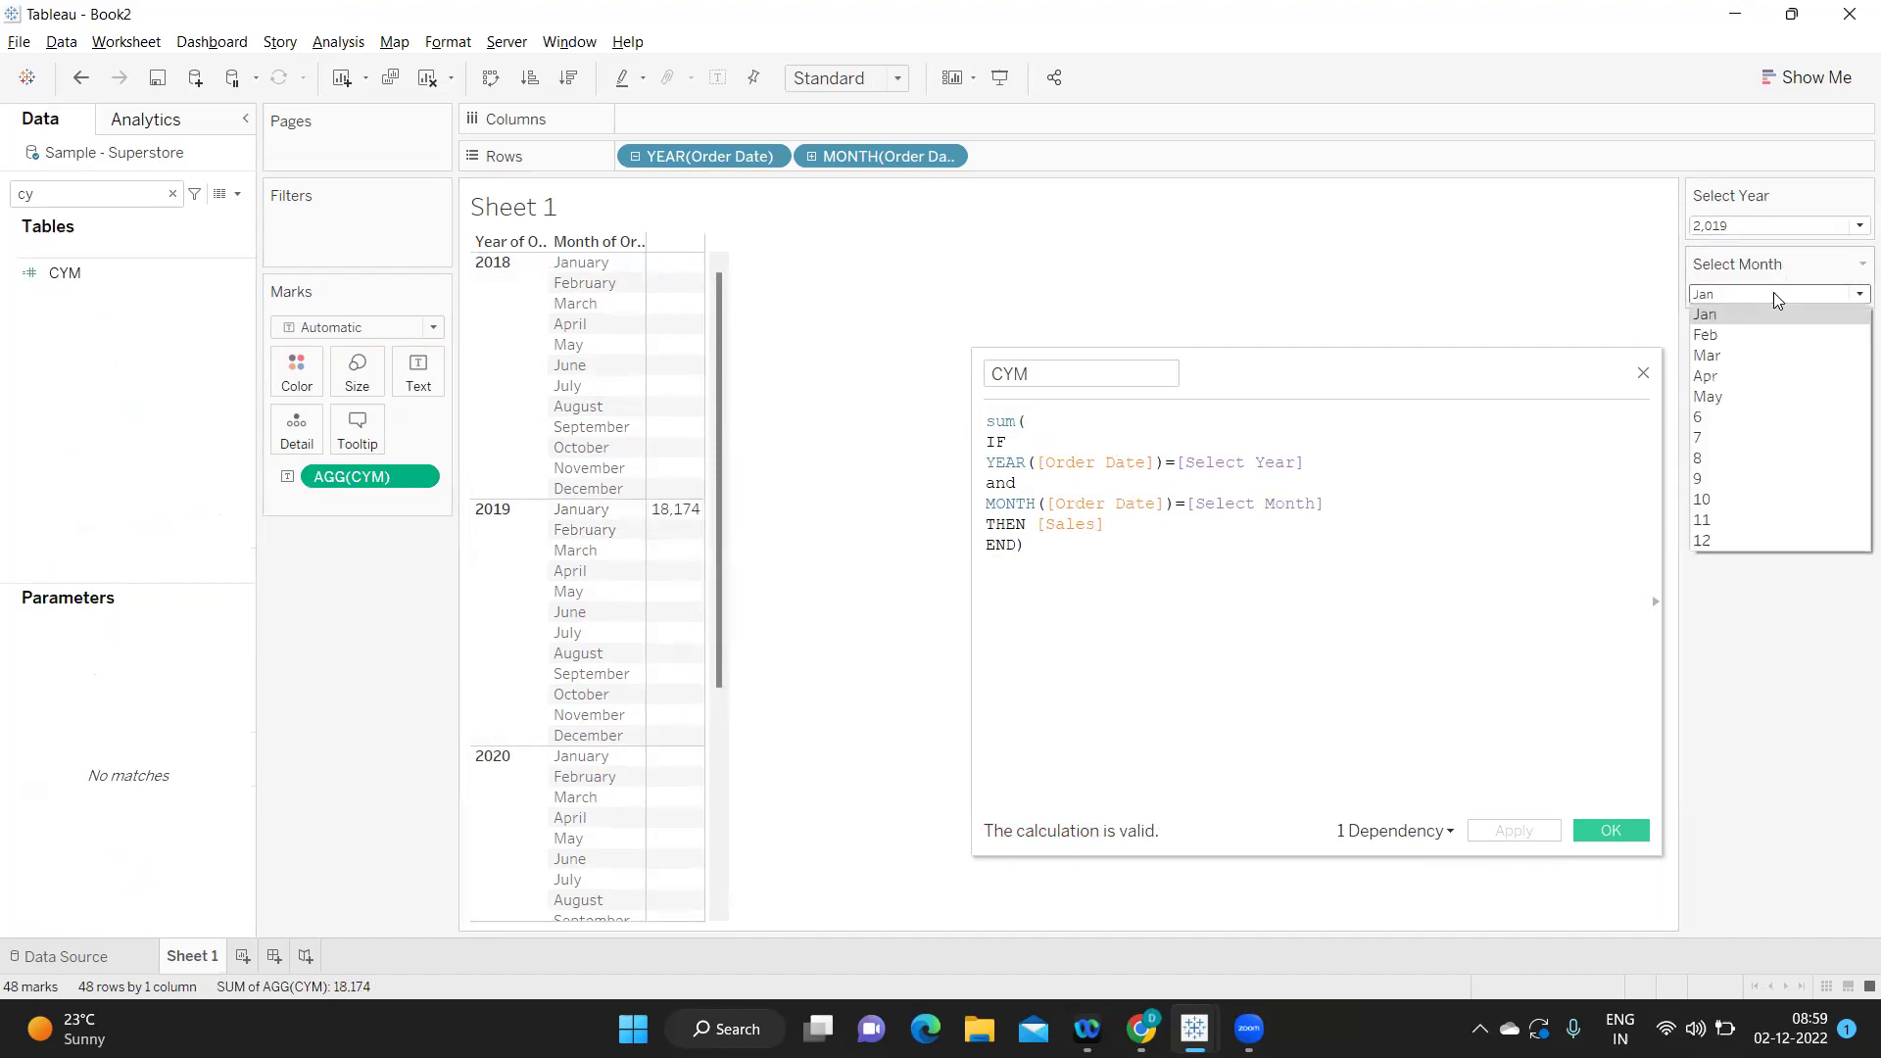
click(1728, 349)
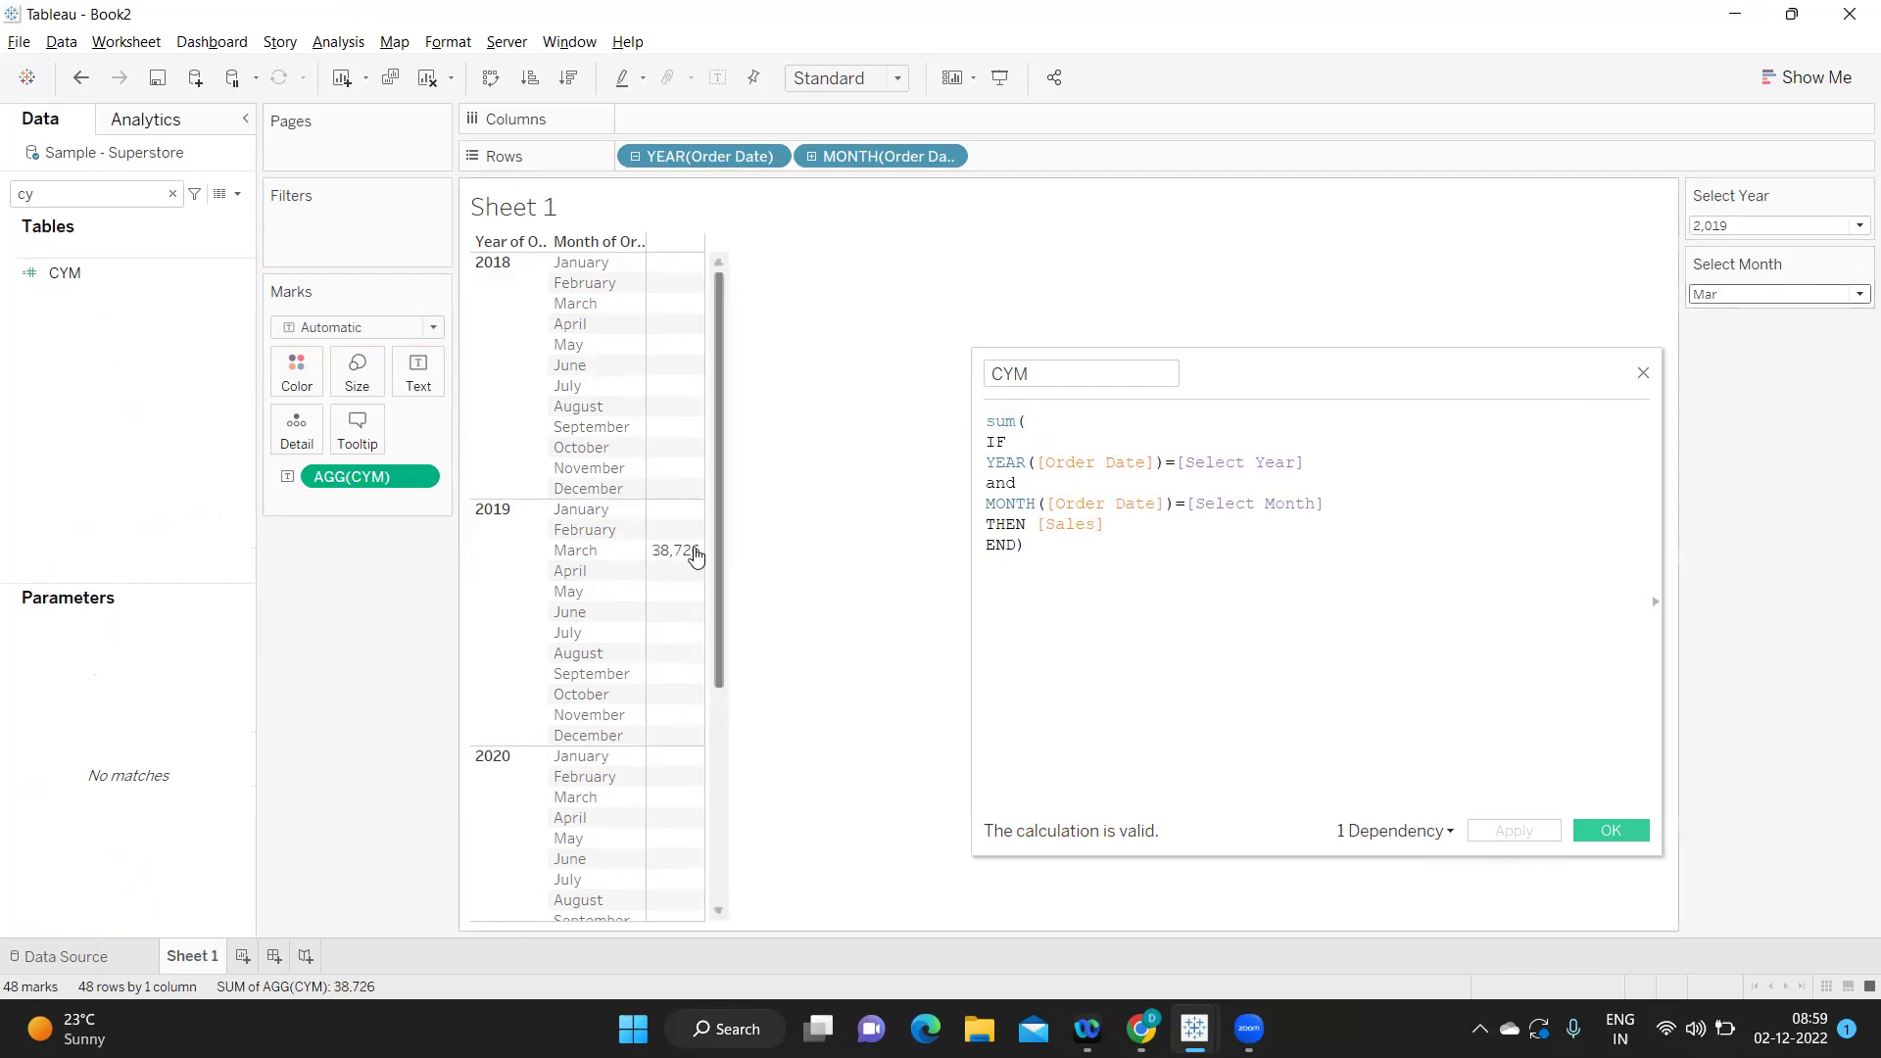
Close the CYM calculation editor, keeping the formula unchanged.
drag(1039, 546, 988, 428)
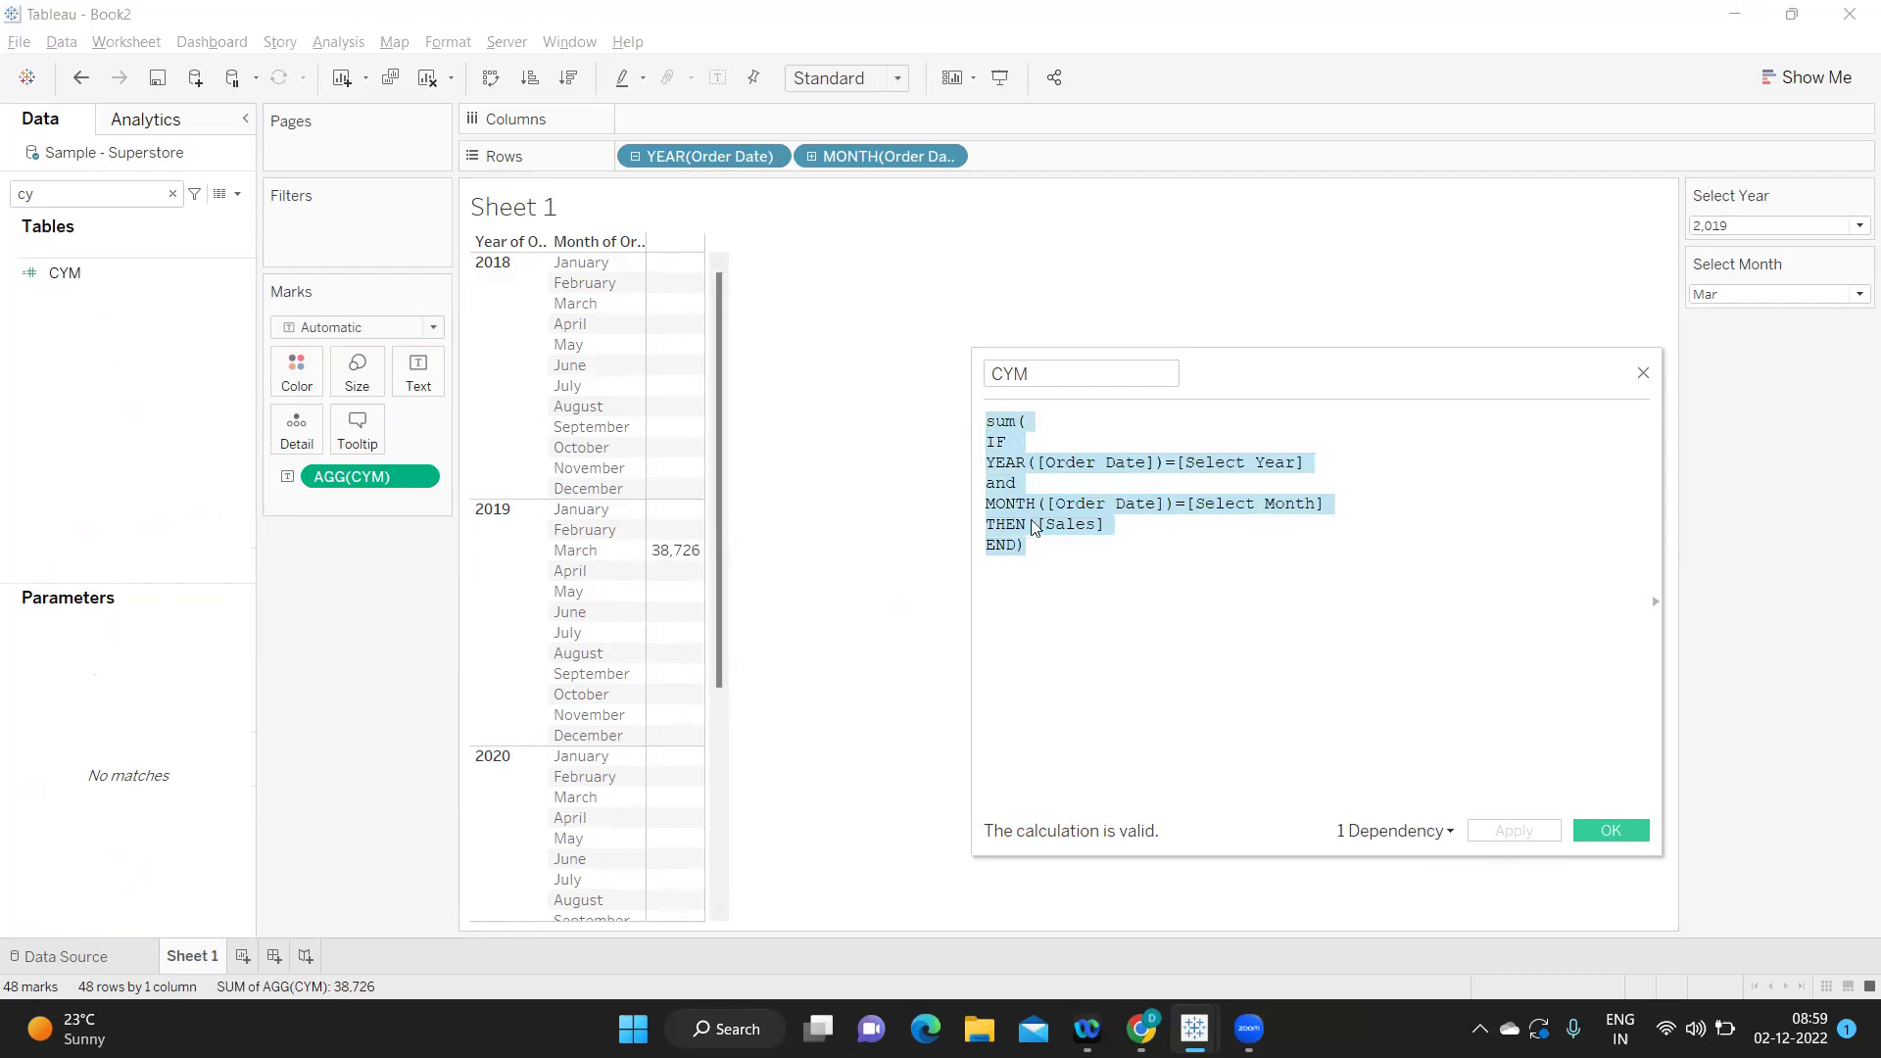
click(1031, 552)
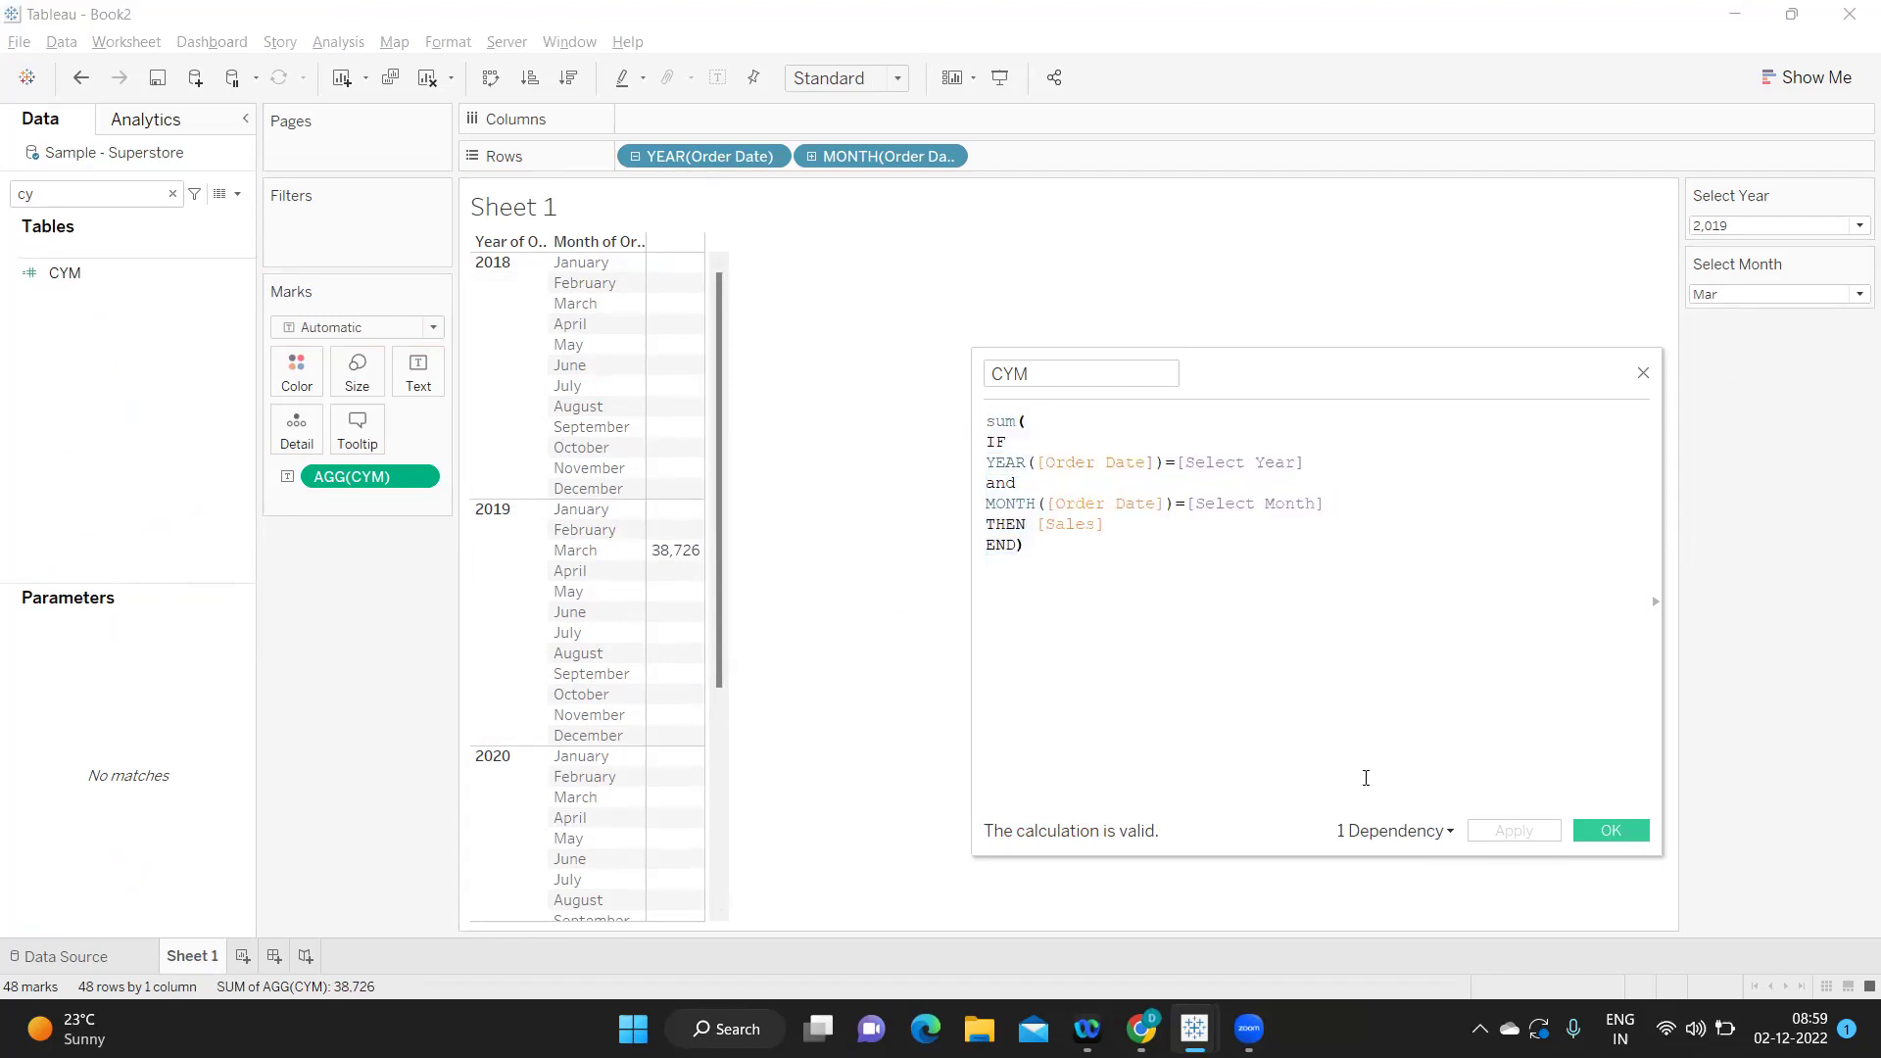
click(1615, 835)
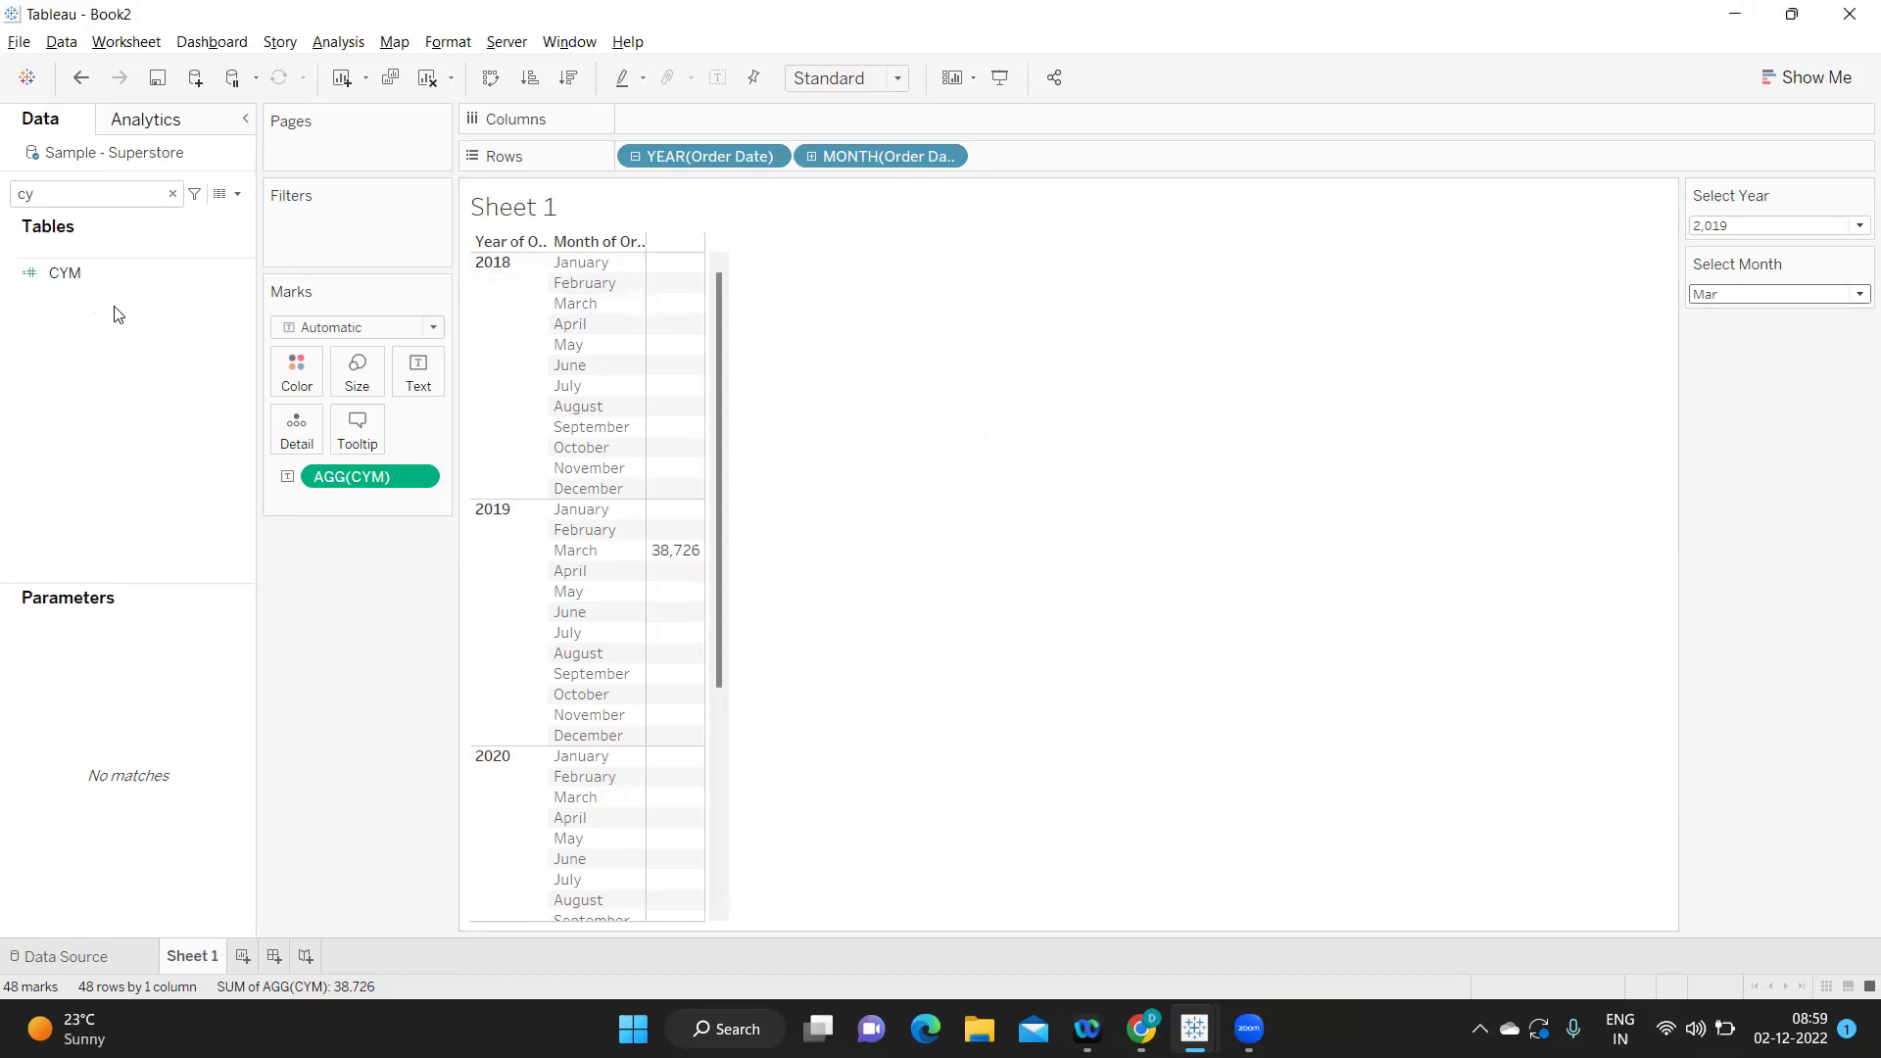
Duplicate CYM as PYM with its month condition changed to [Select Month]-1, applied and closed.
click(176, 273)
right_click(242, 277)
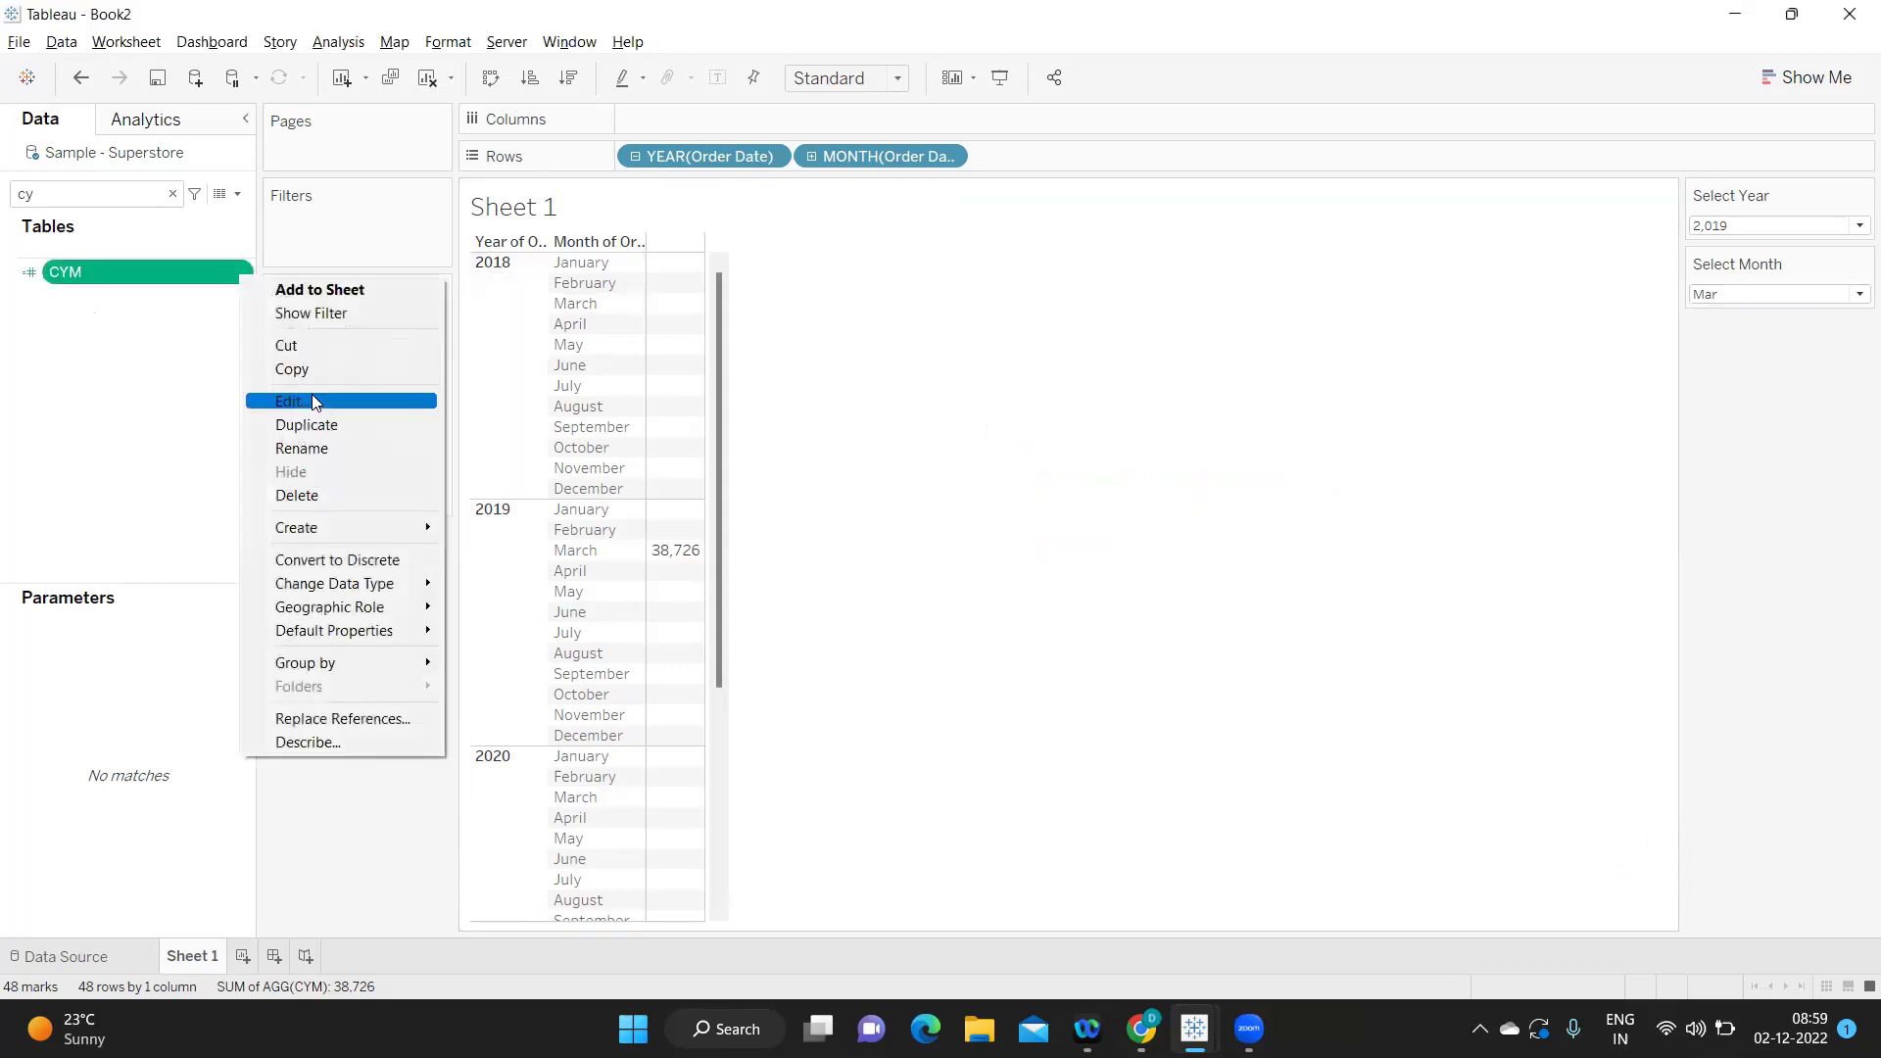
click(307, 424)
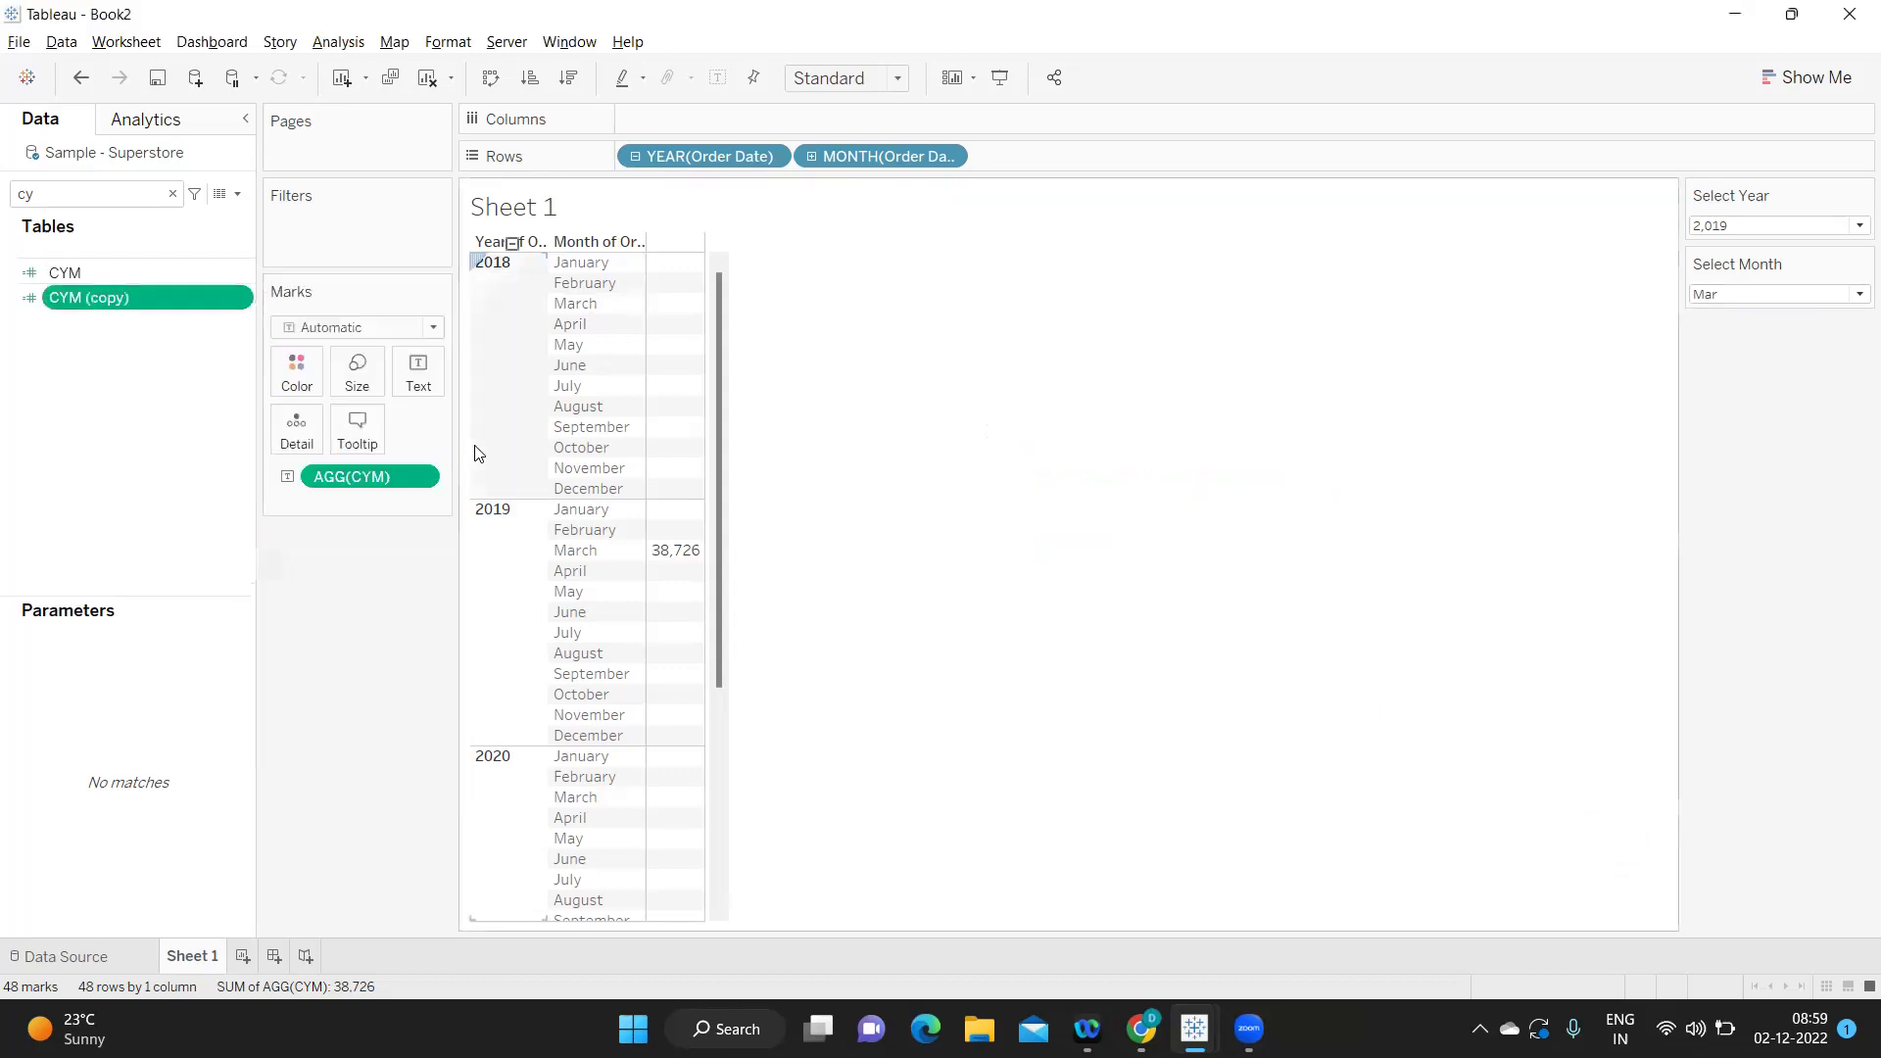
right_click(245, 298)
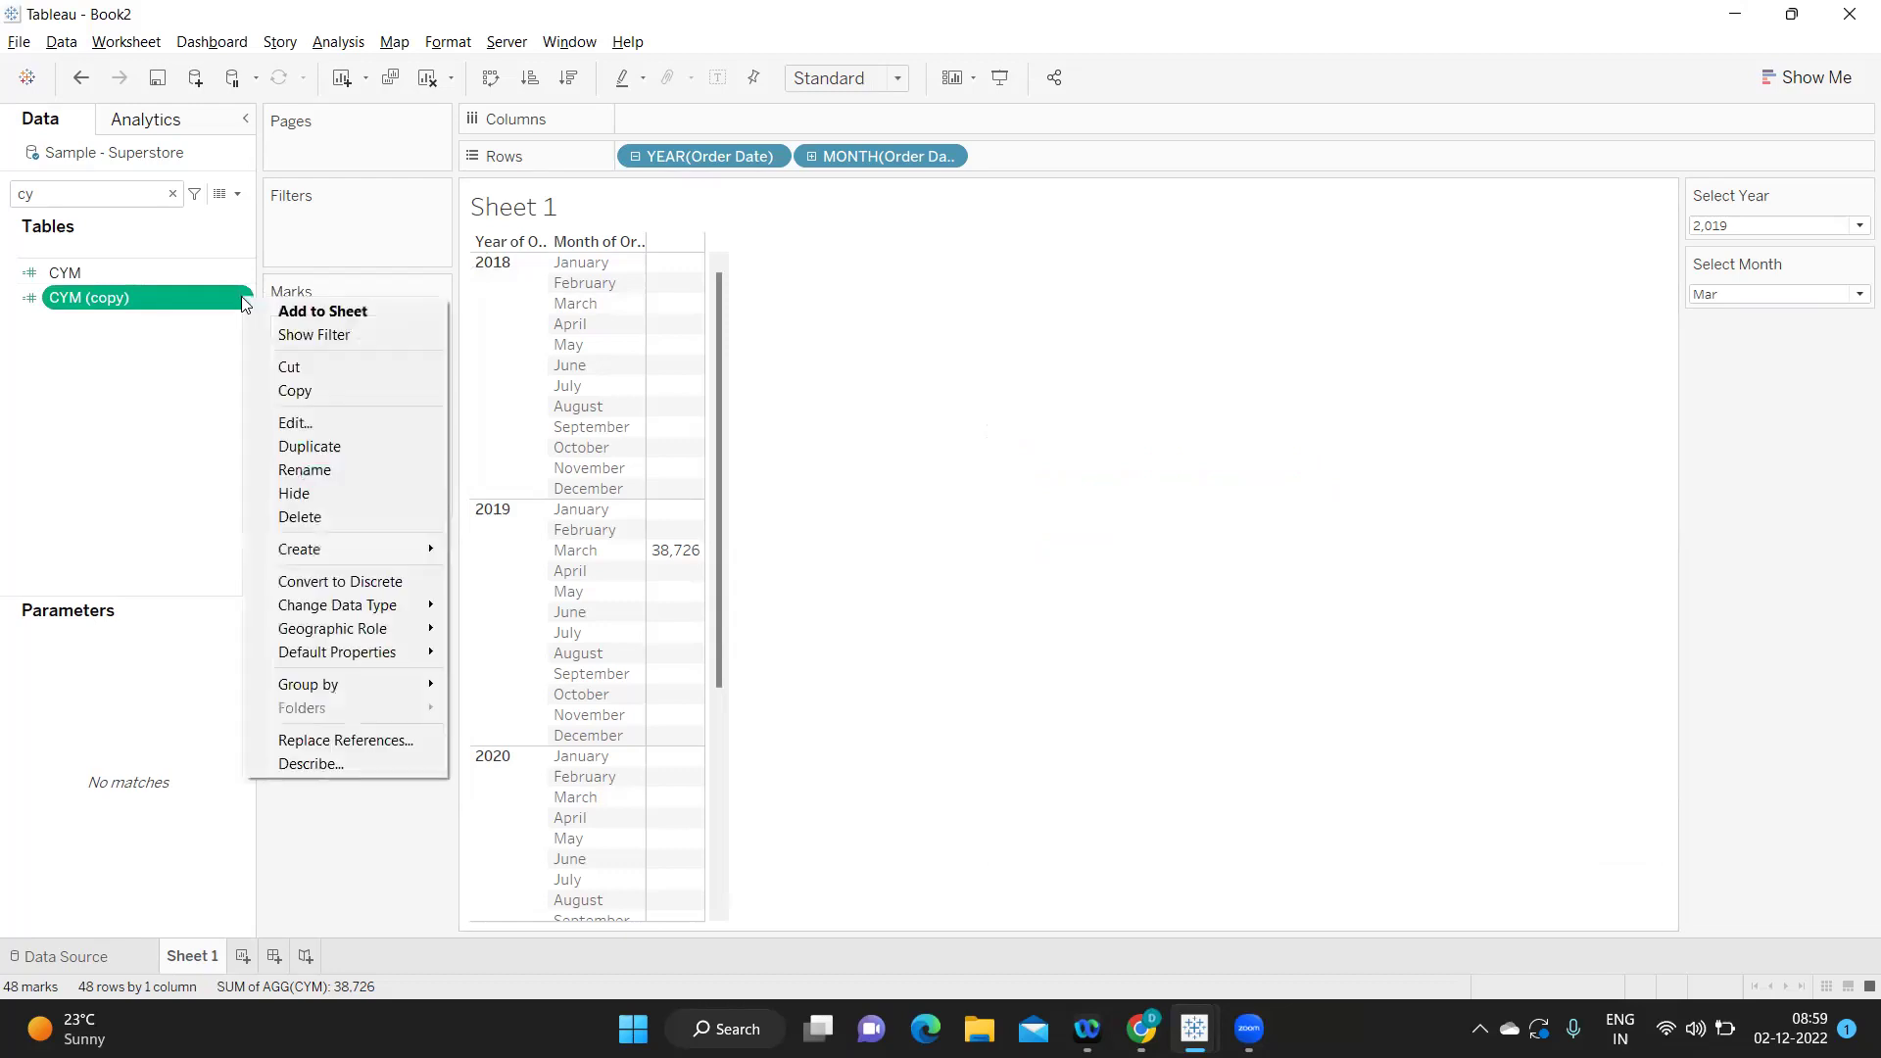
click(306, 429)
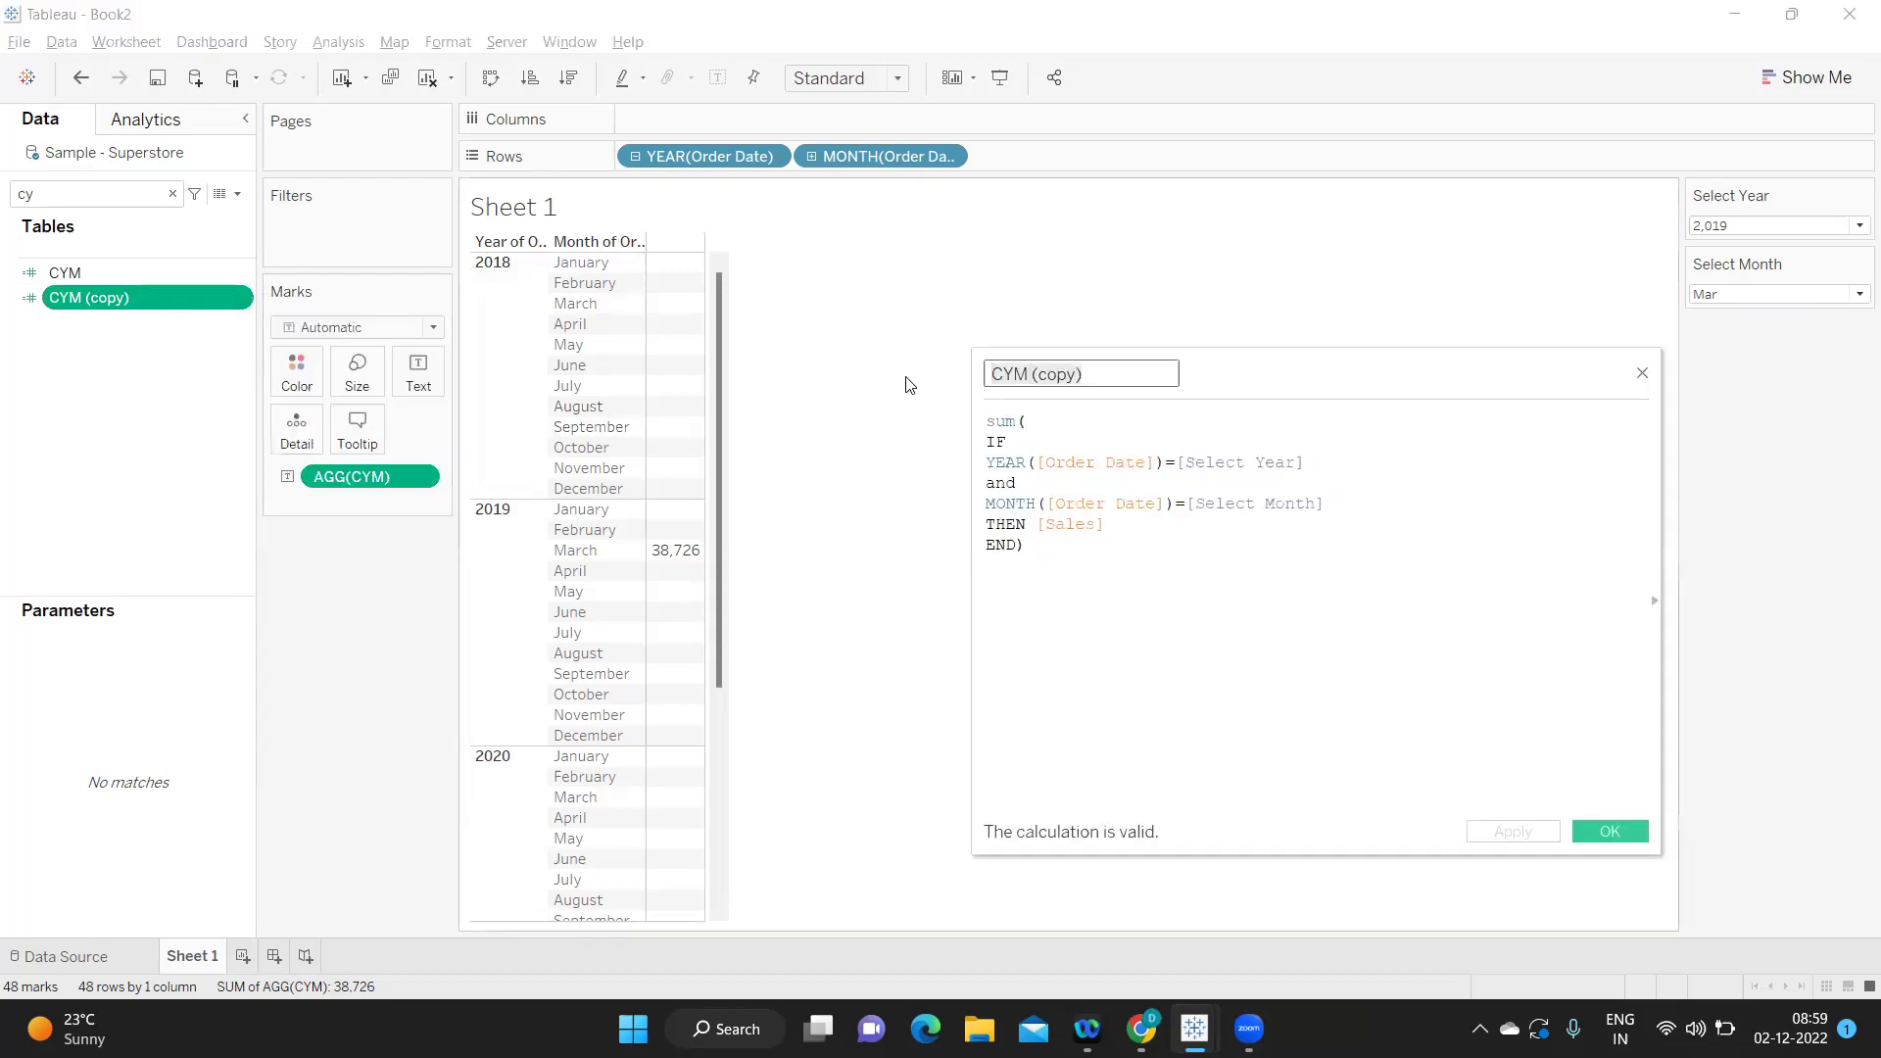
text(PYM)
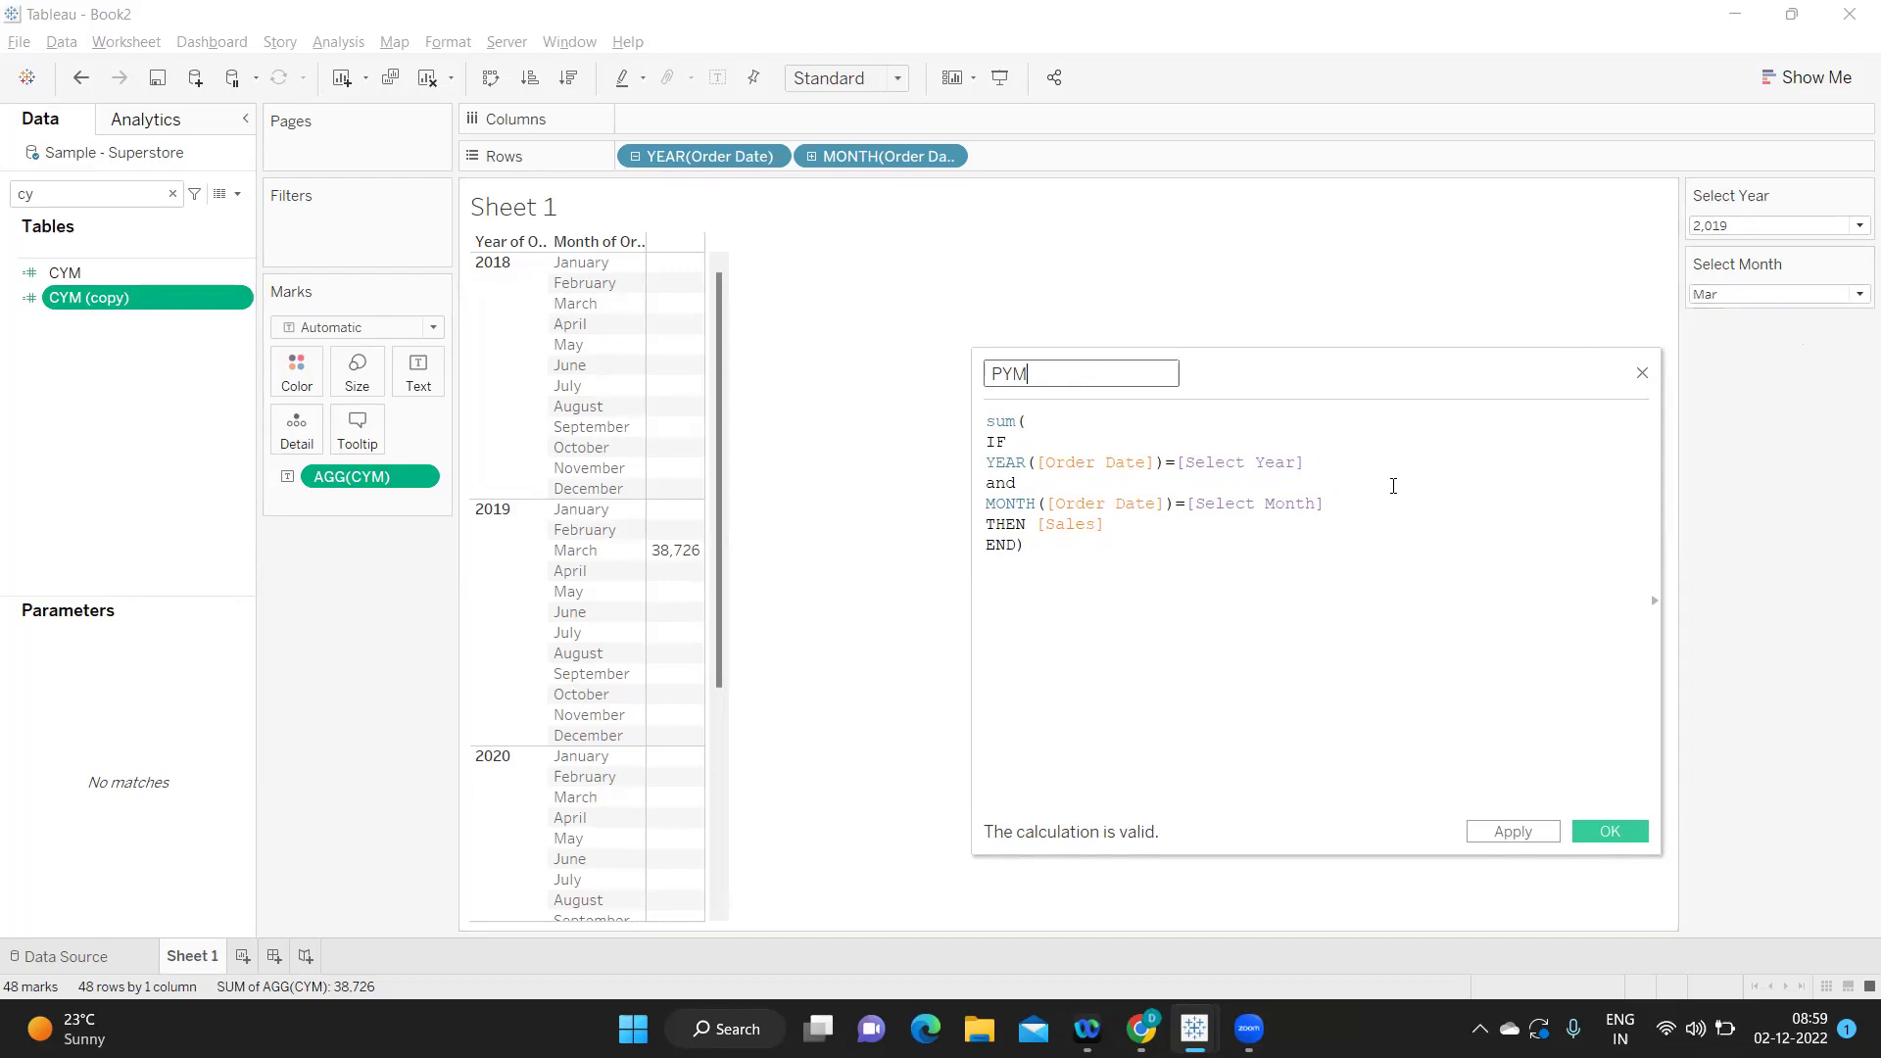
click(1344, 507)
text(-1)
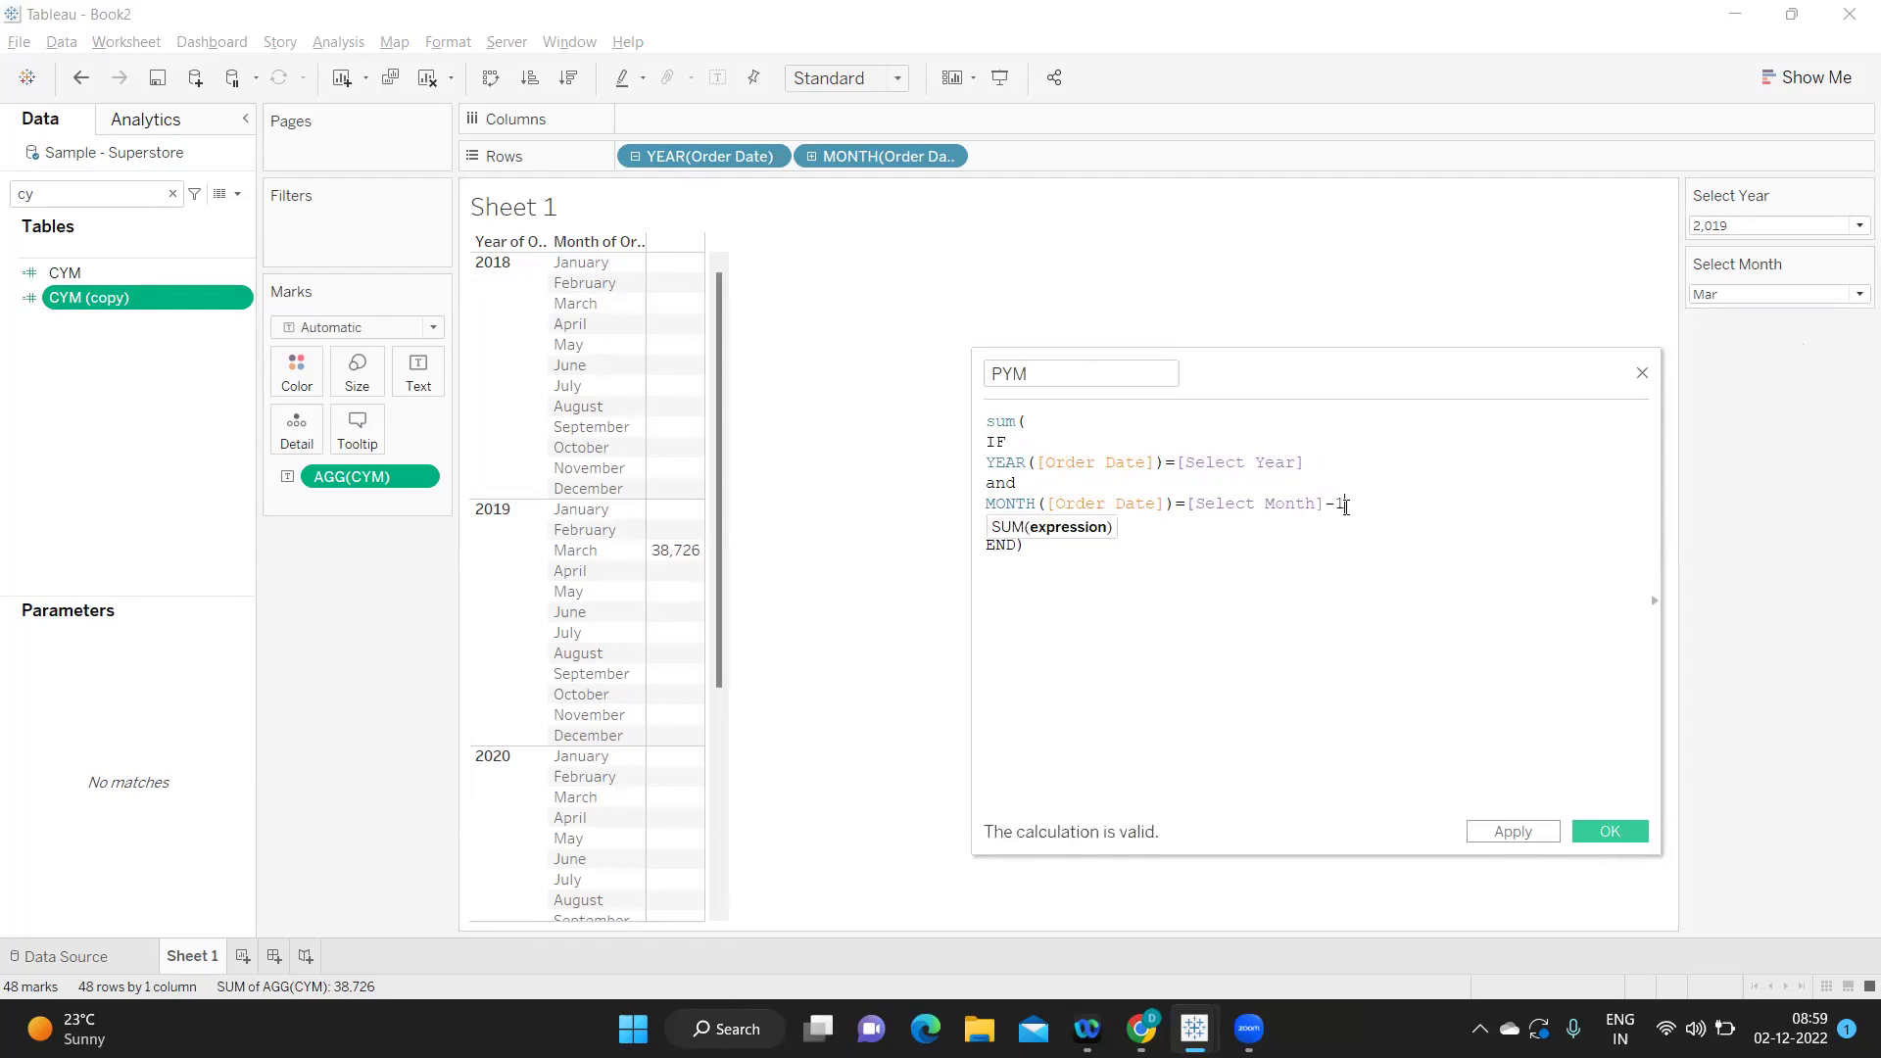
click(1516, 835)
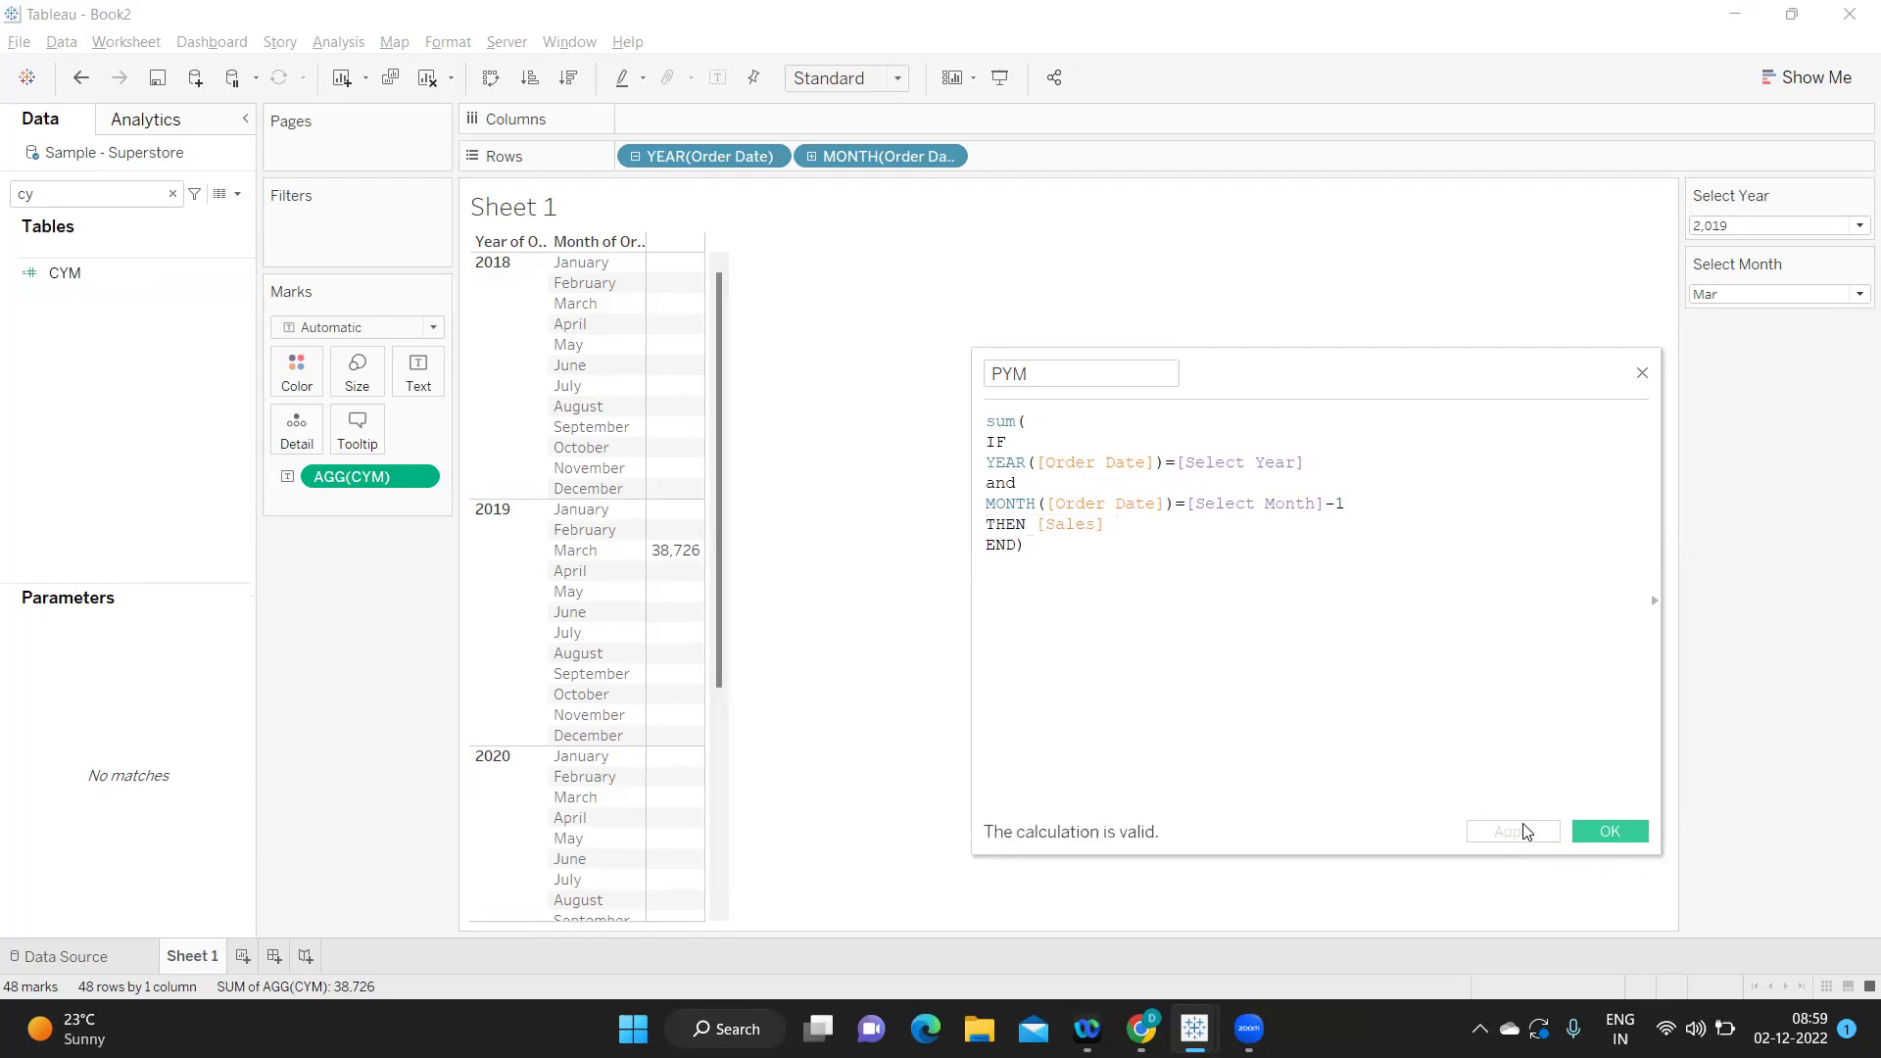
click(1617, 829)
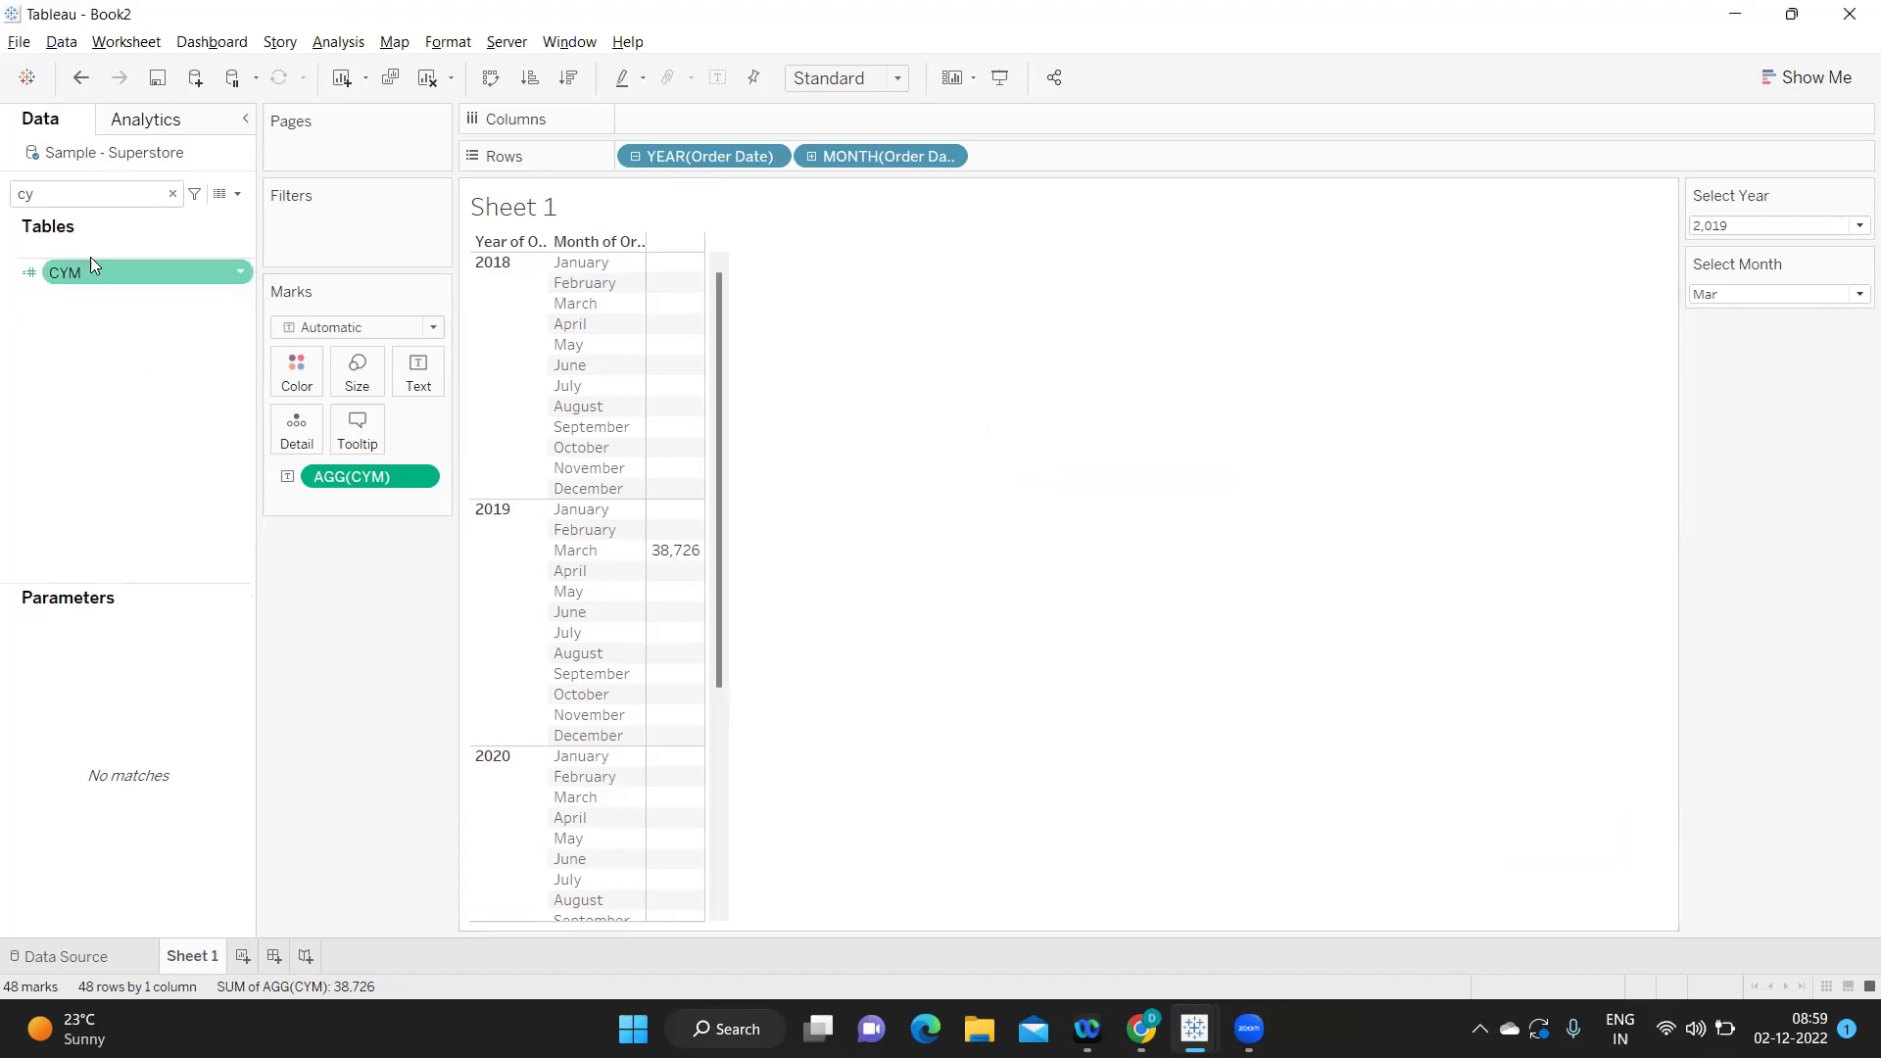
Edit CYM to compare the month with [Select Month]-1 and apply it.
click(236, 272)
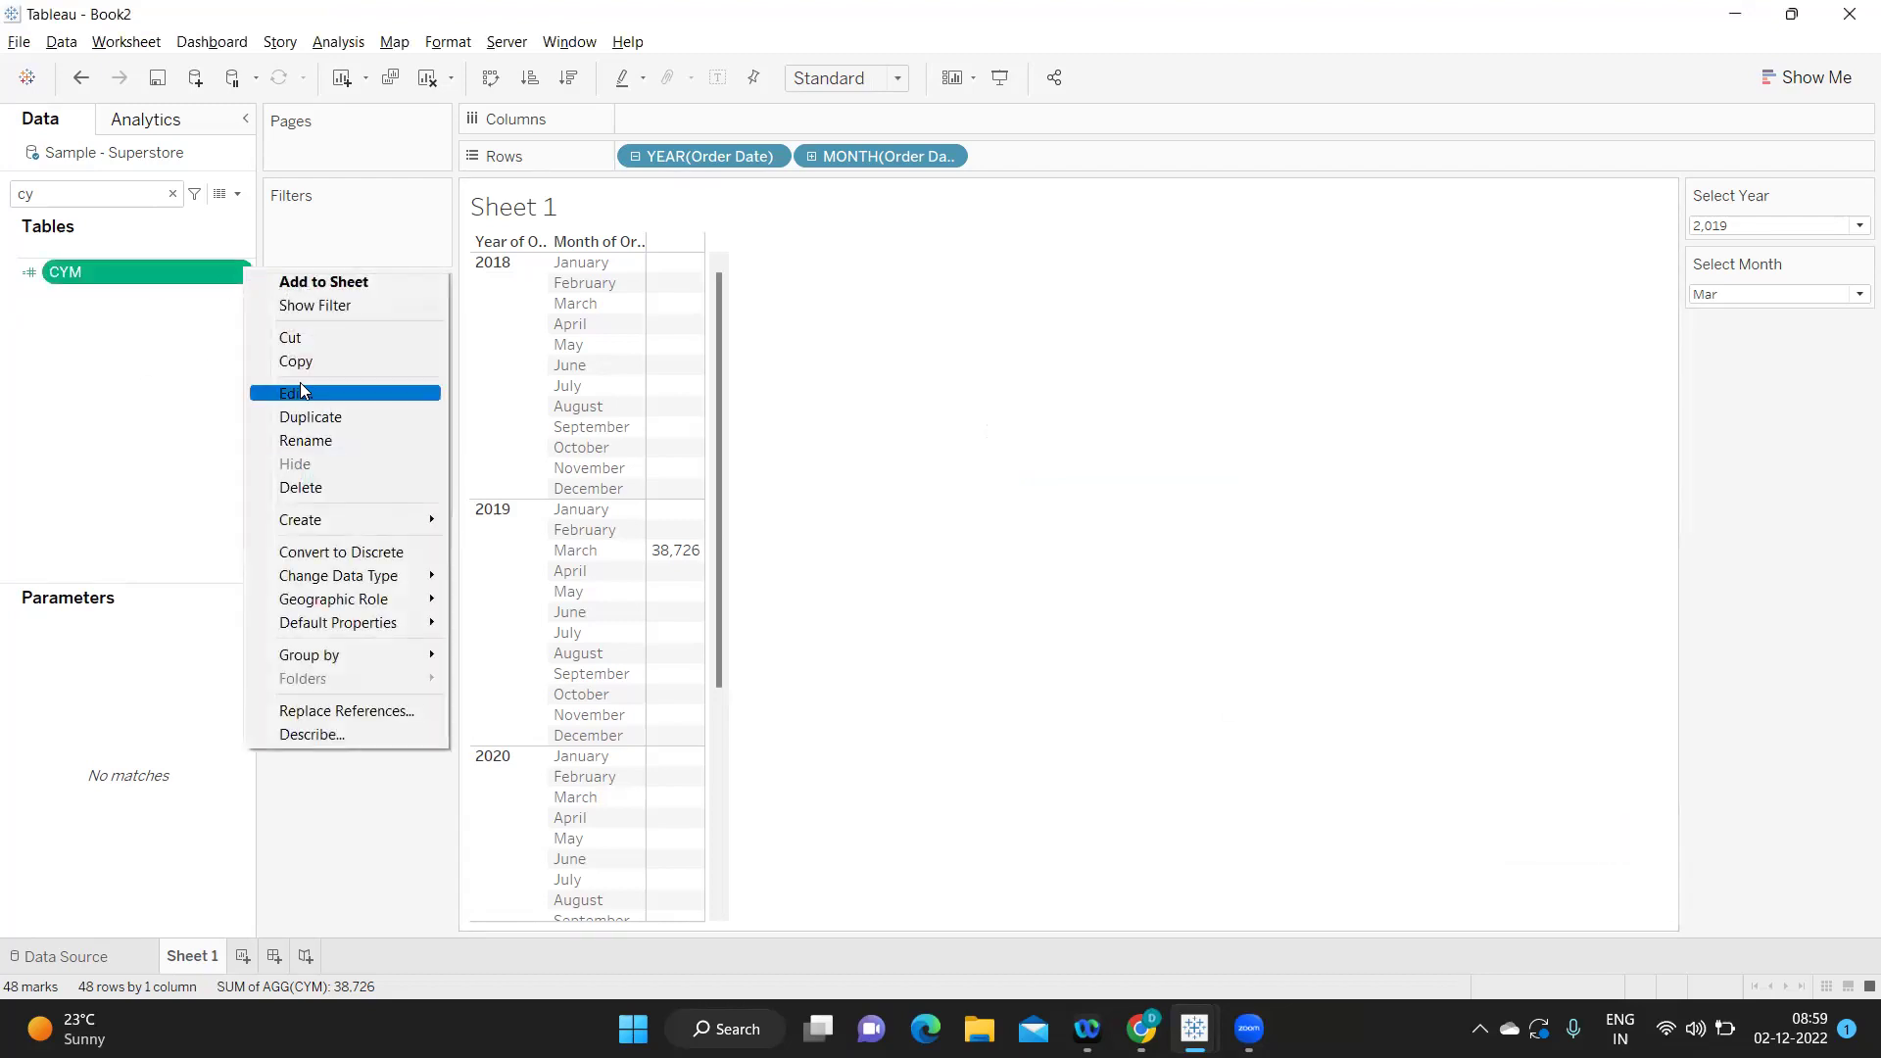
click(300, 384)
click(1362, 508)
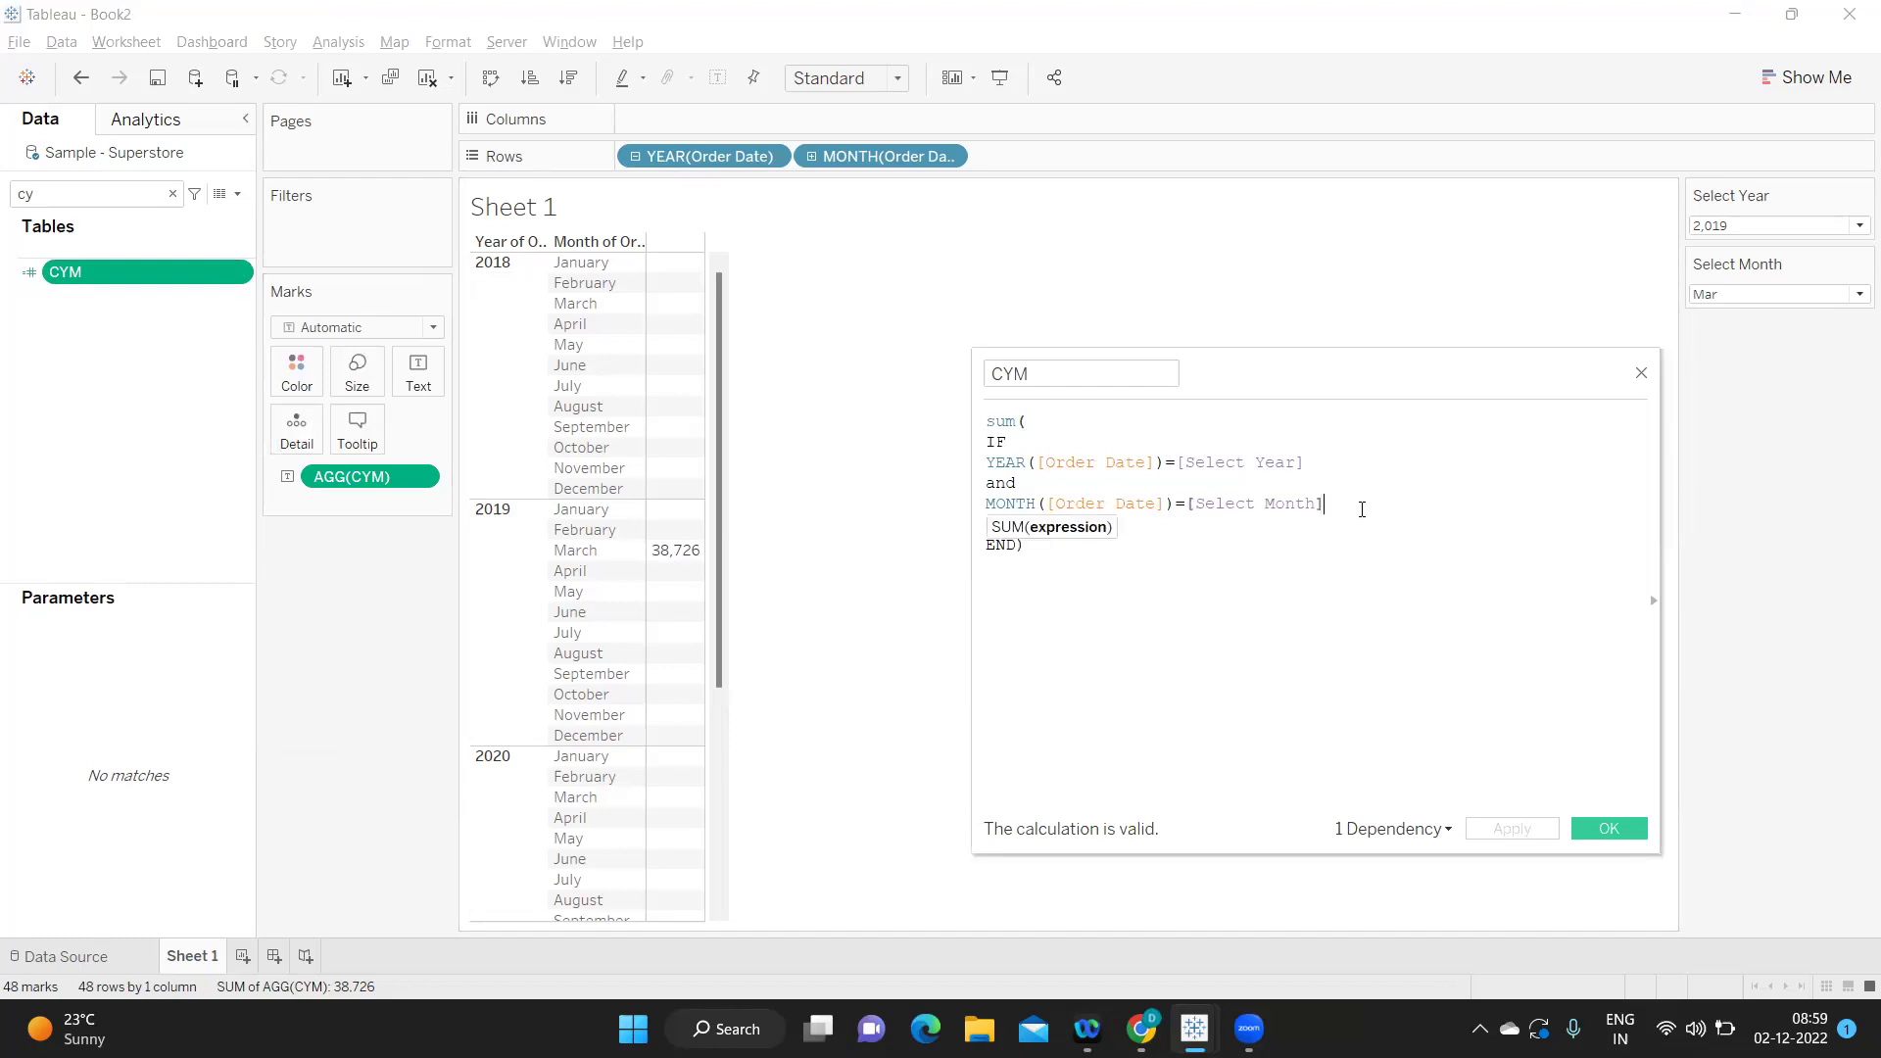
text(-1)
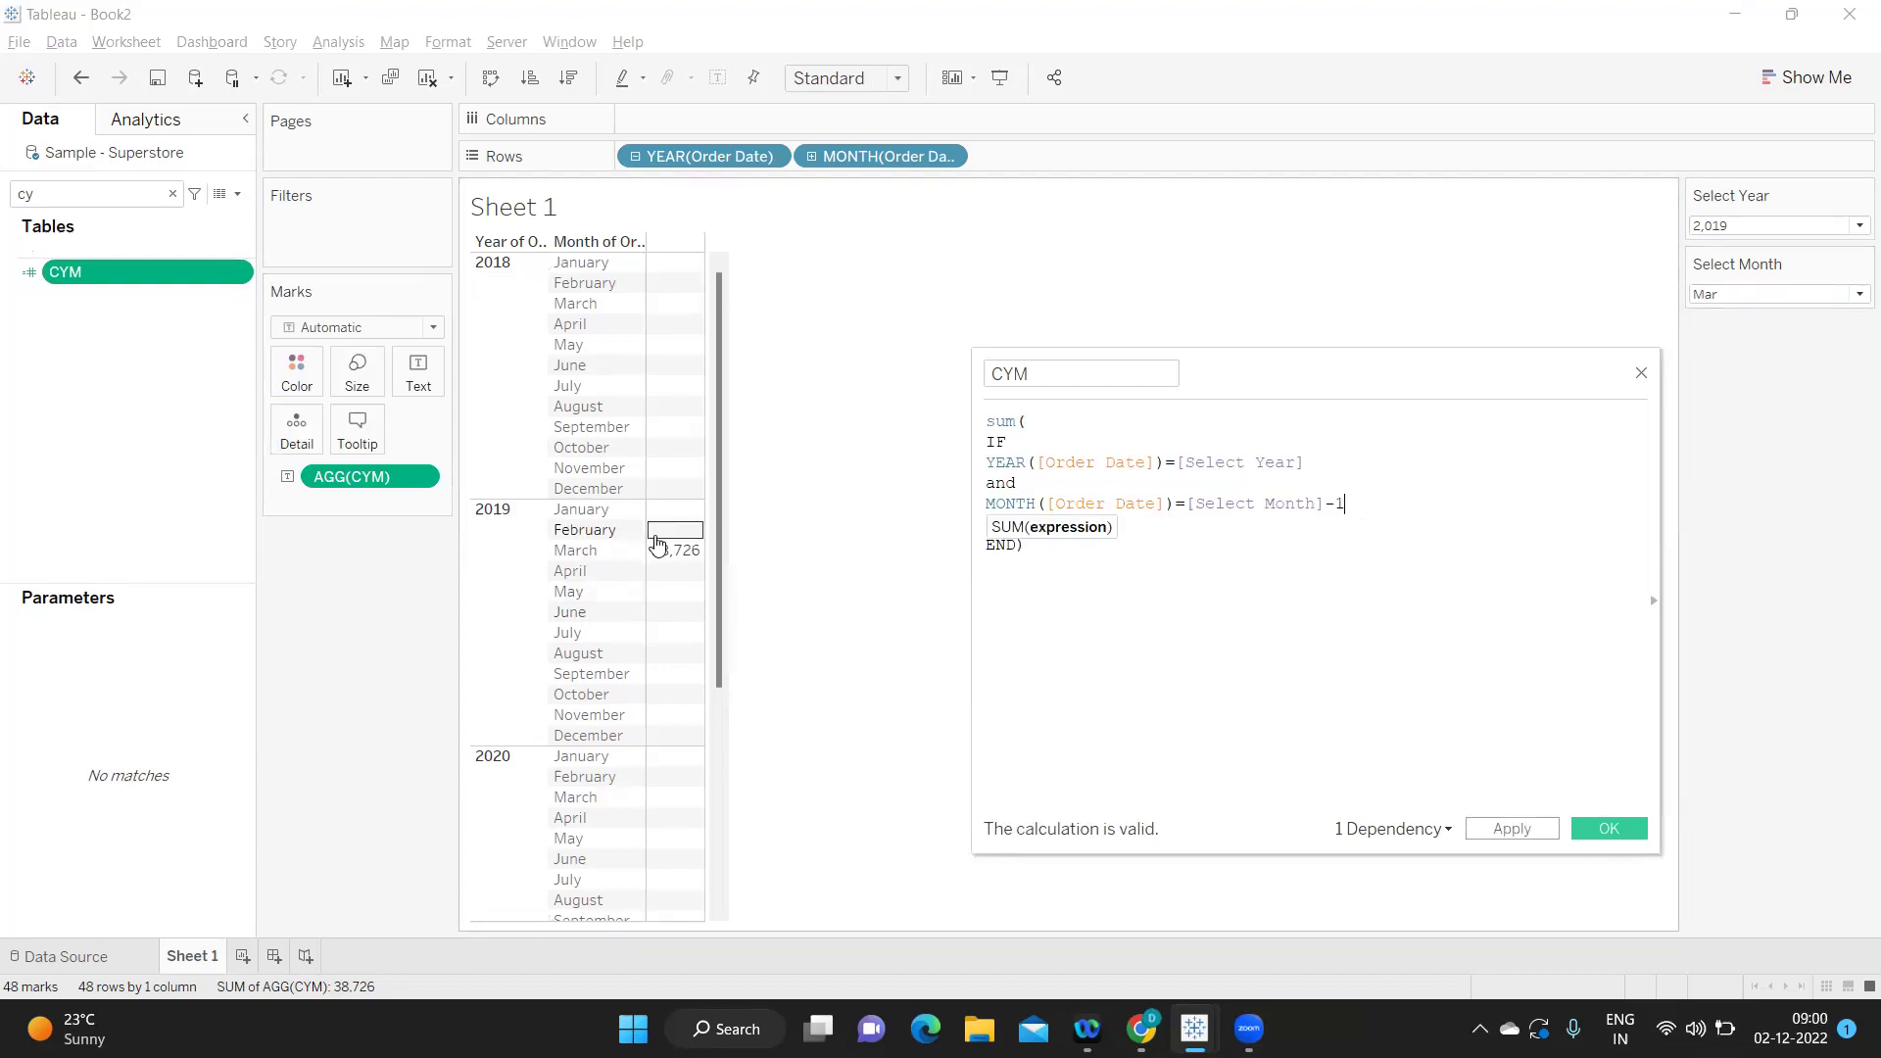
click(1506, 831)
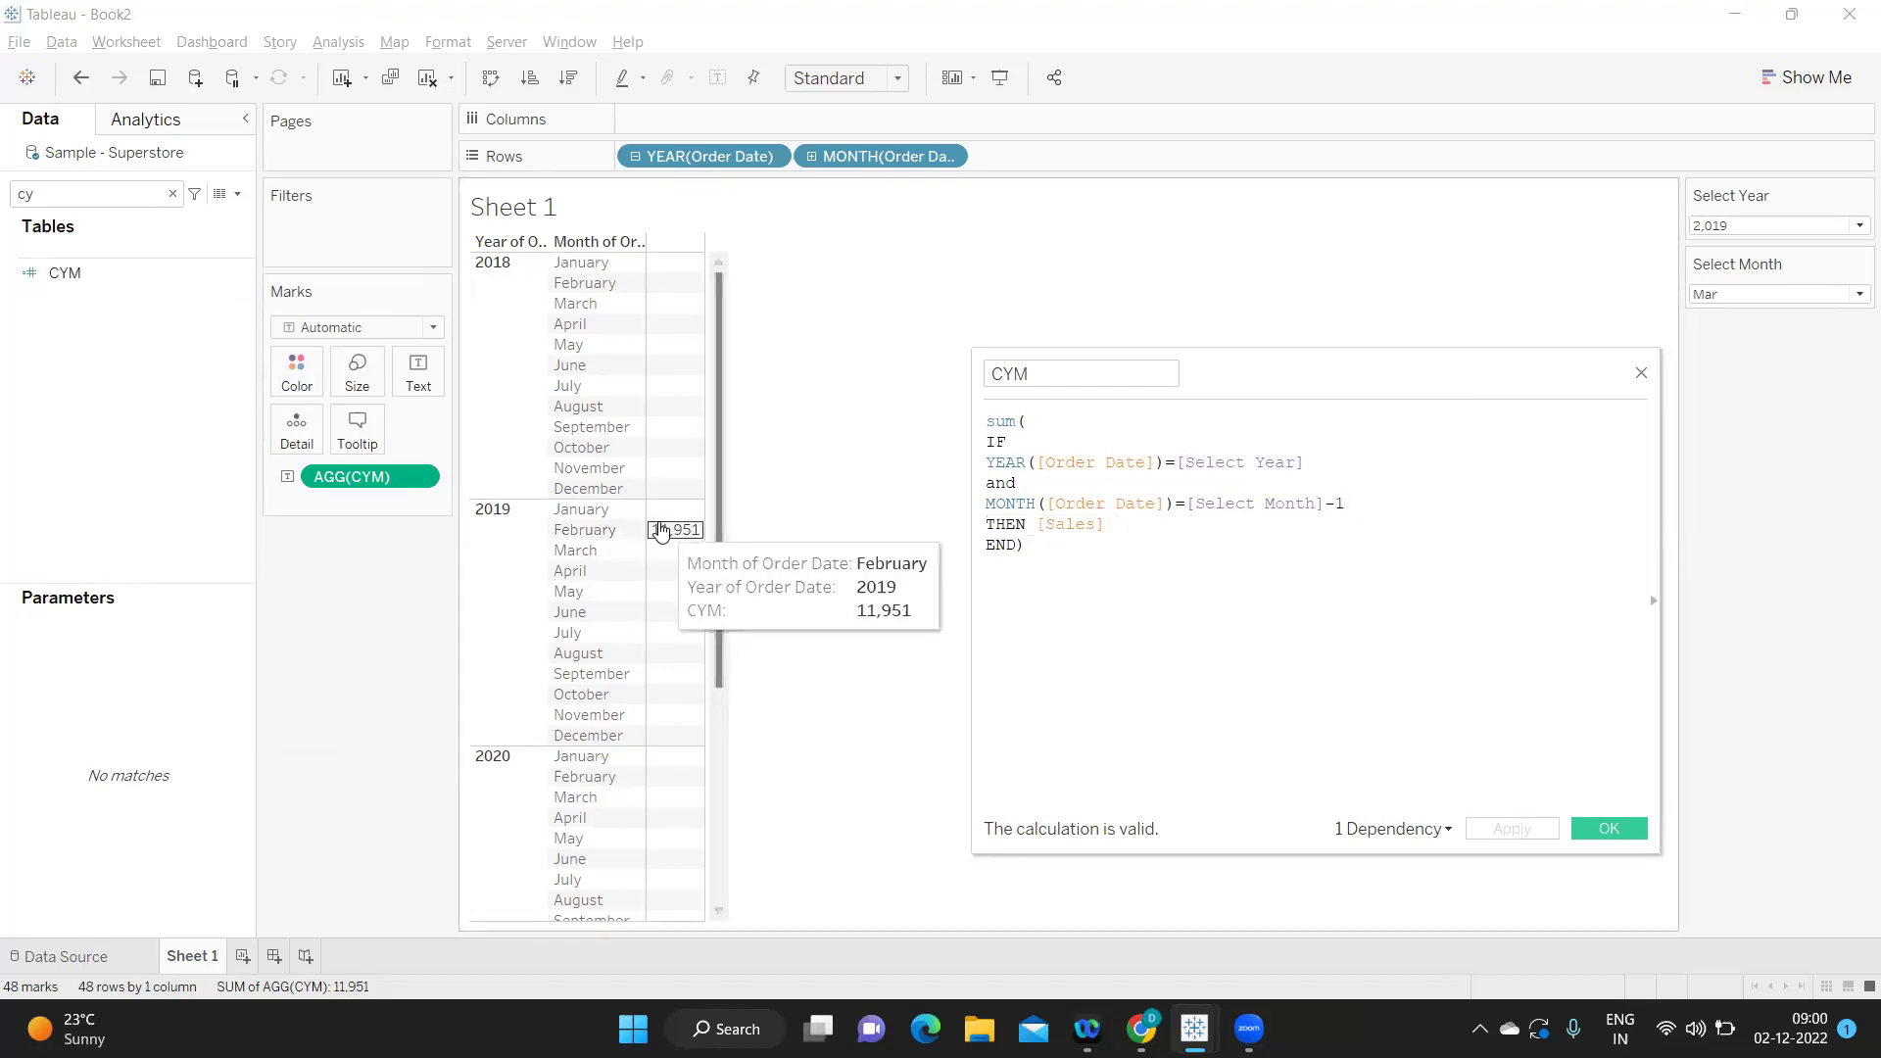
drag(1026, 545, 982, 425)
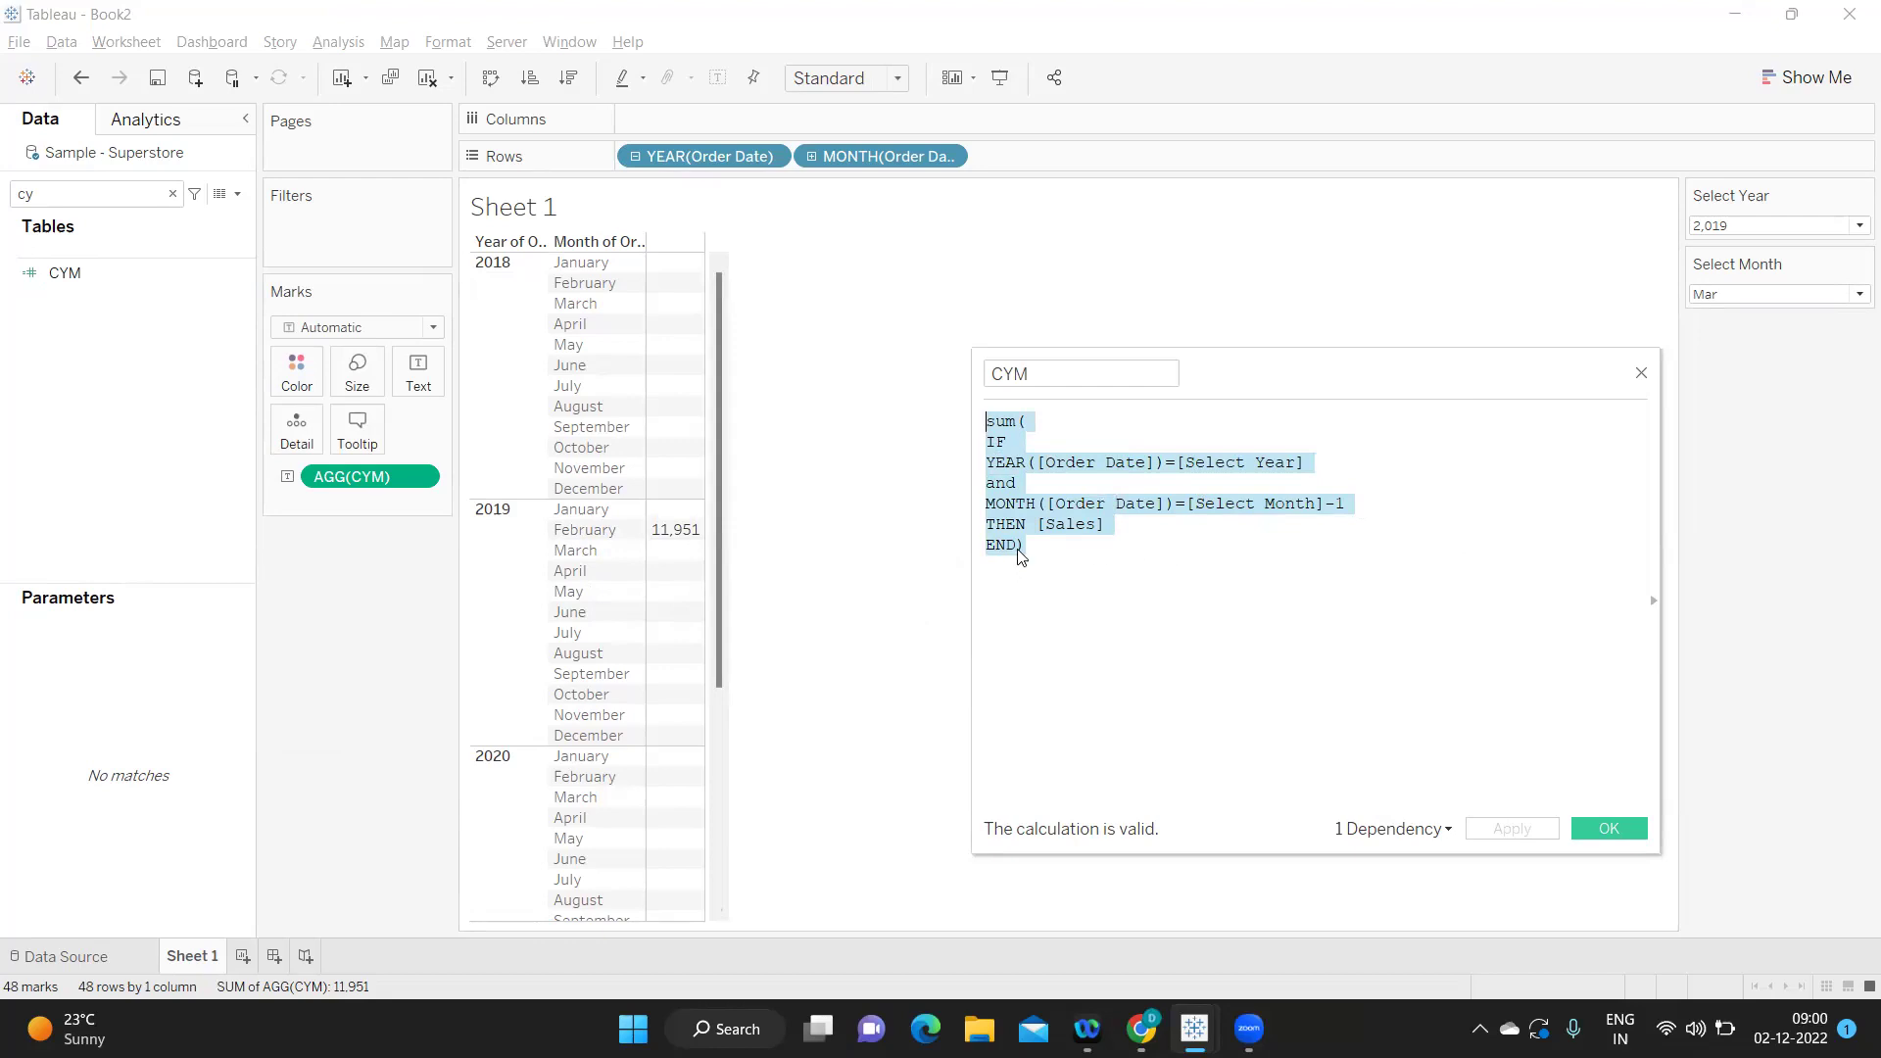
drag(1039, 547, 987, 431)
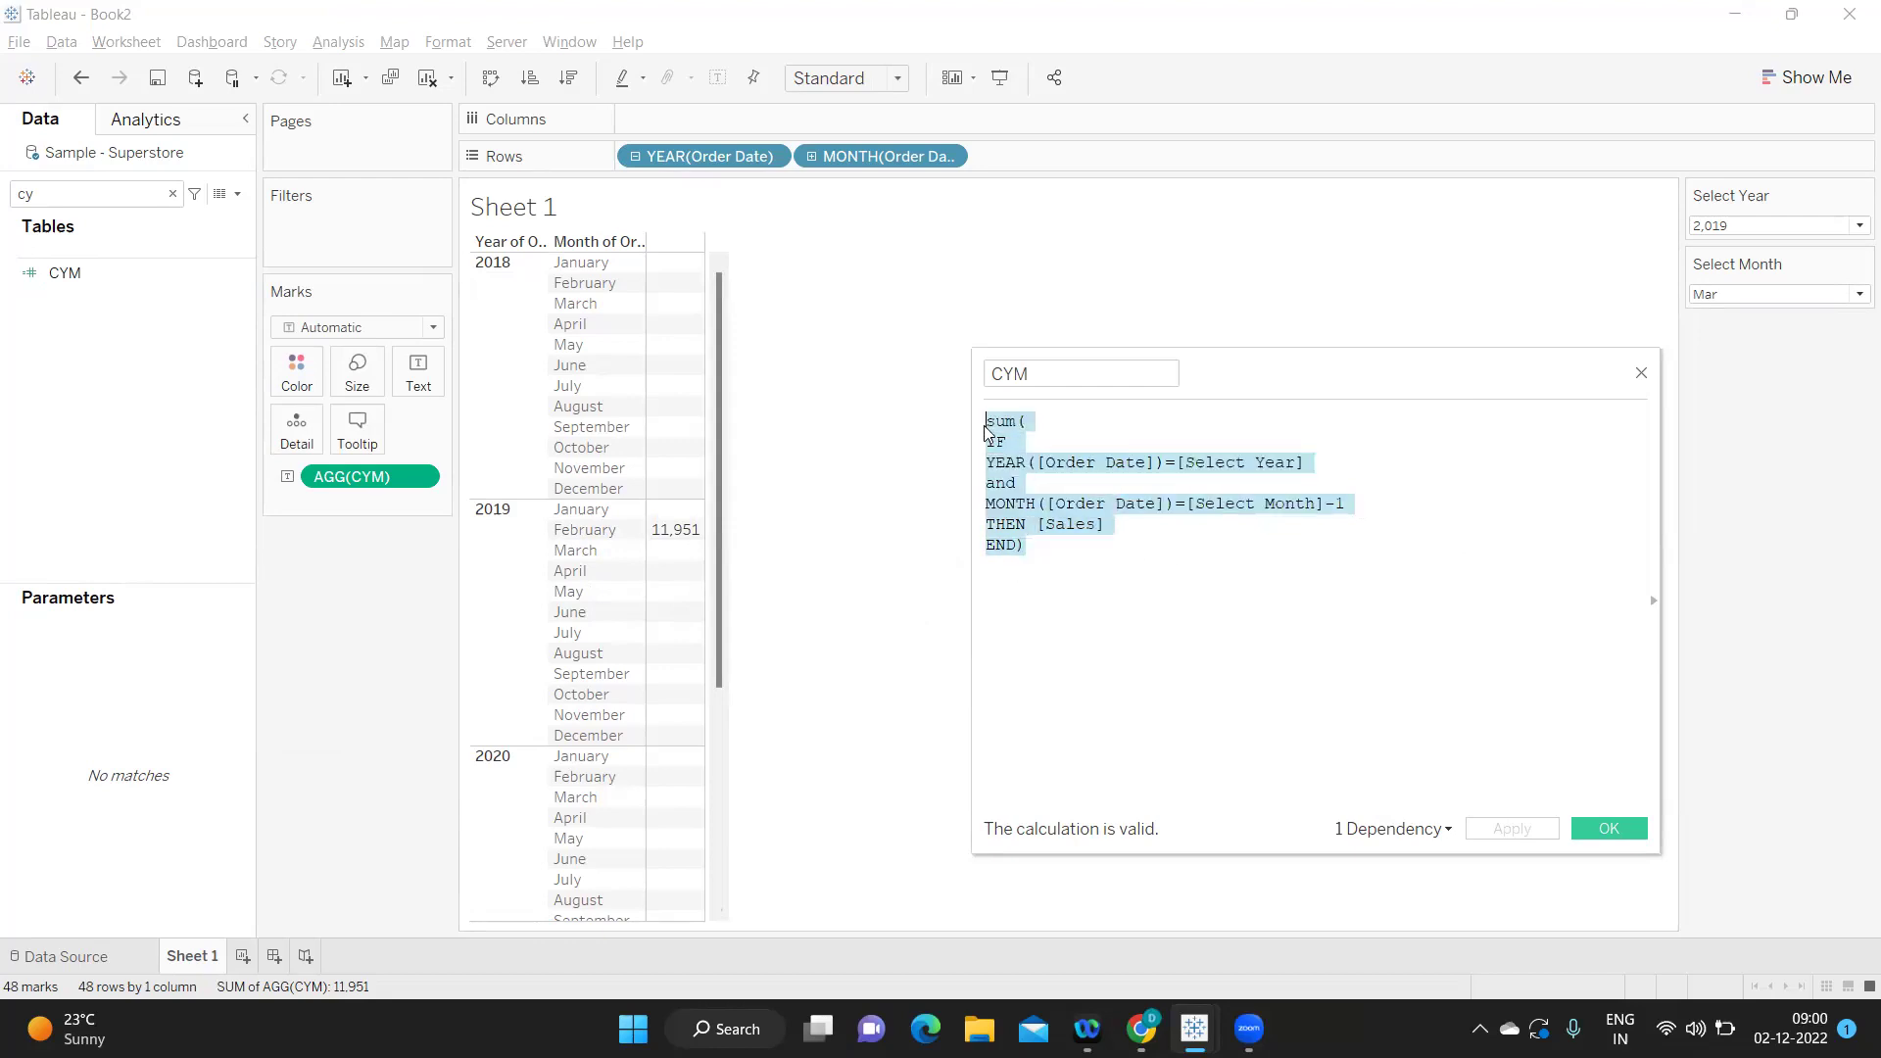
Set Select Month to Feb, then Jan, and close the CYM editor.
click(1761, 300)
click(1743, 336)
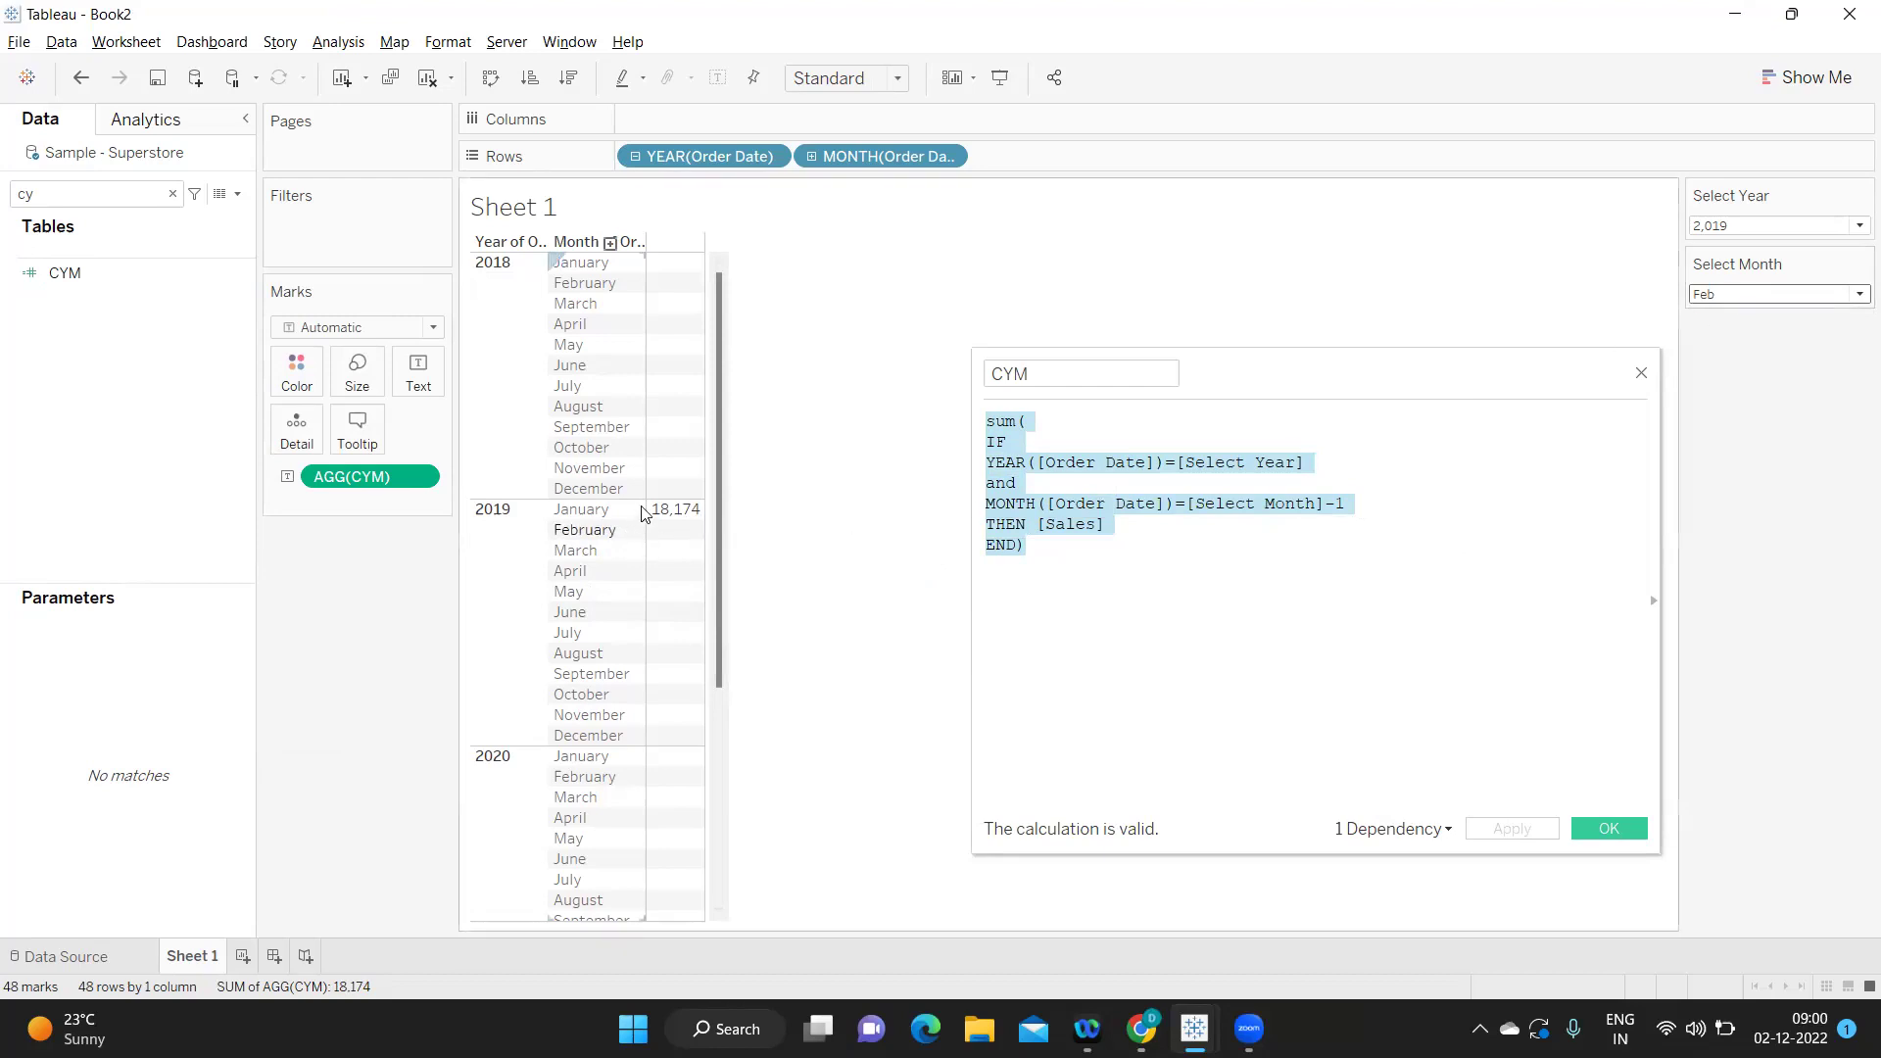
click(1752, 296)
click(1742, 315)
mouse_move(678, 509)
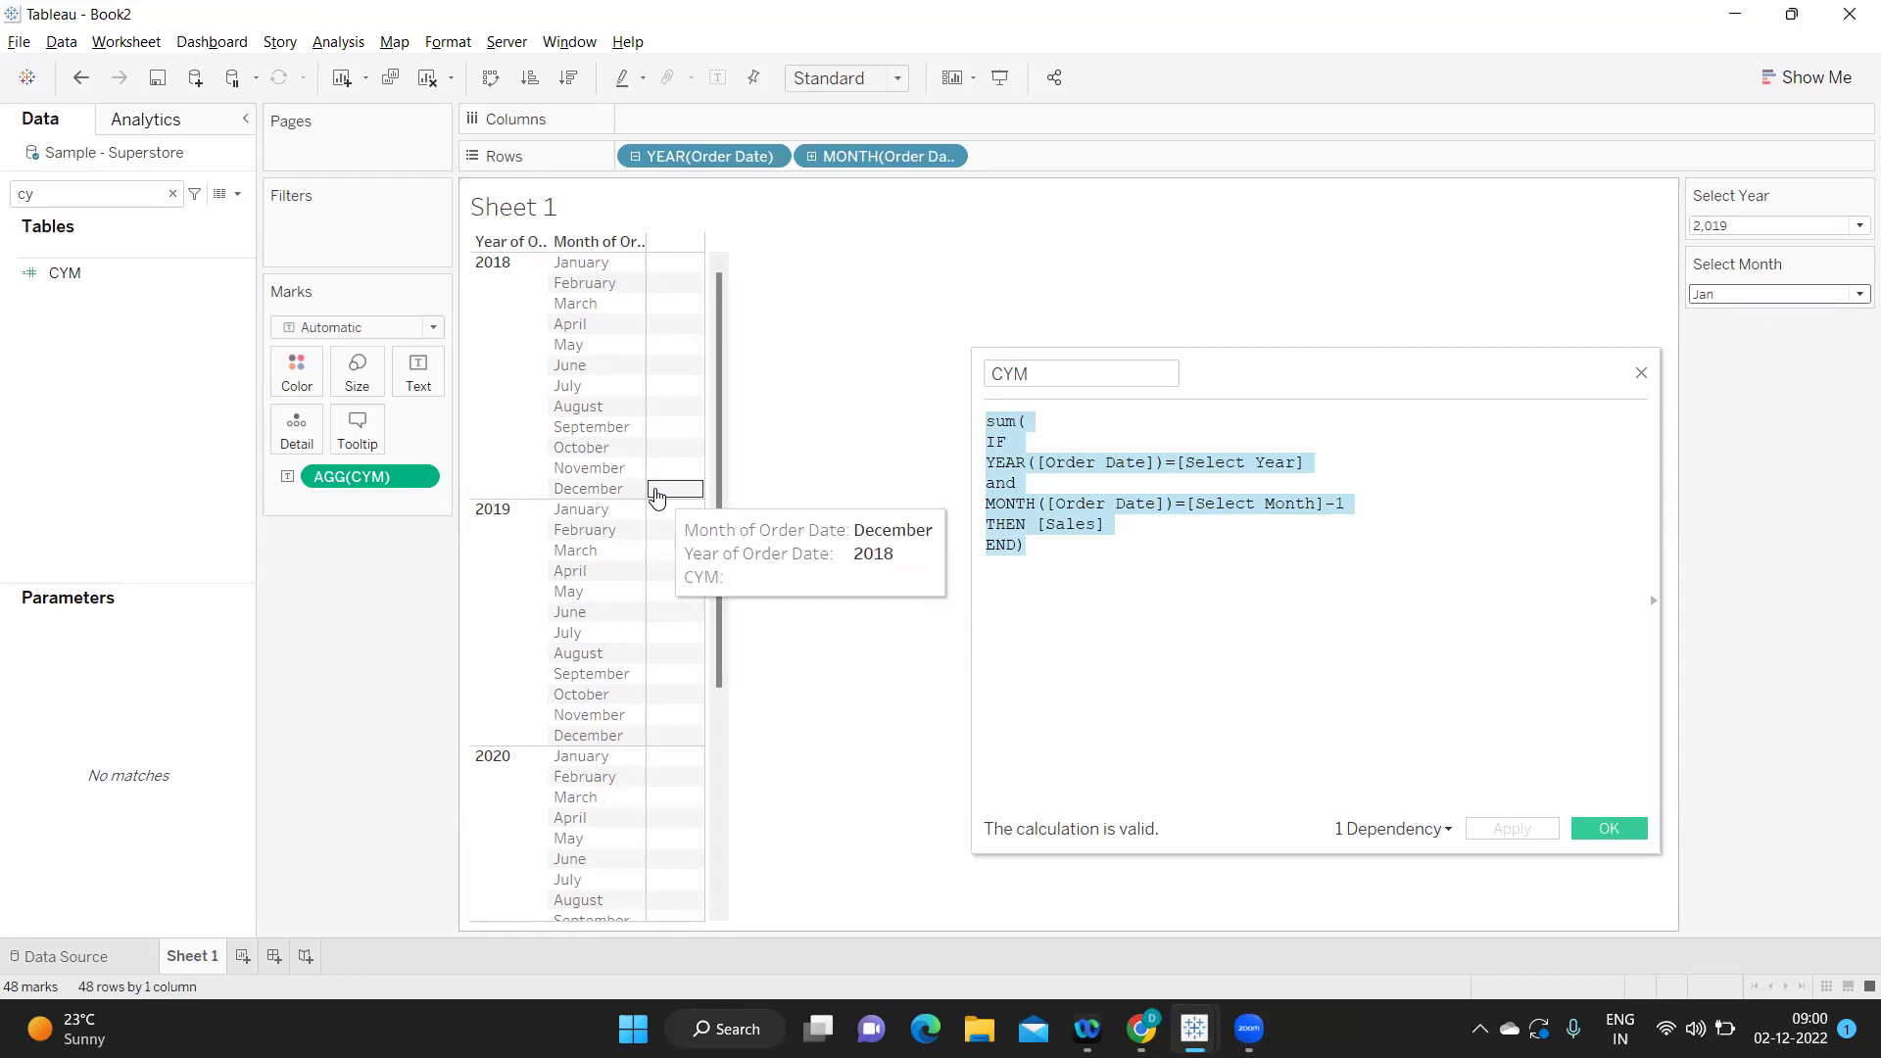
click(1096, 562)
drag(1097, 562, 970, 419)
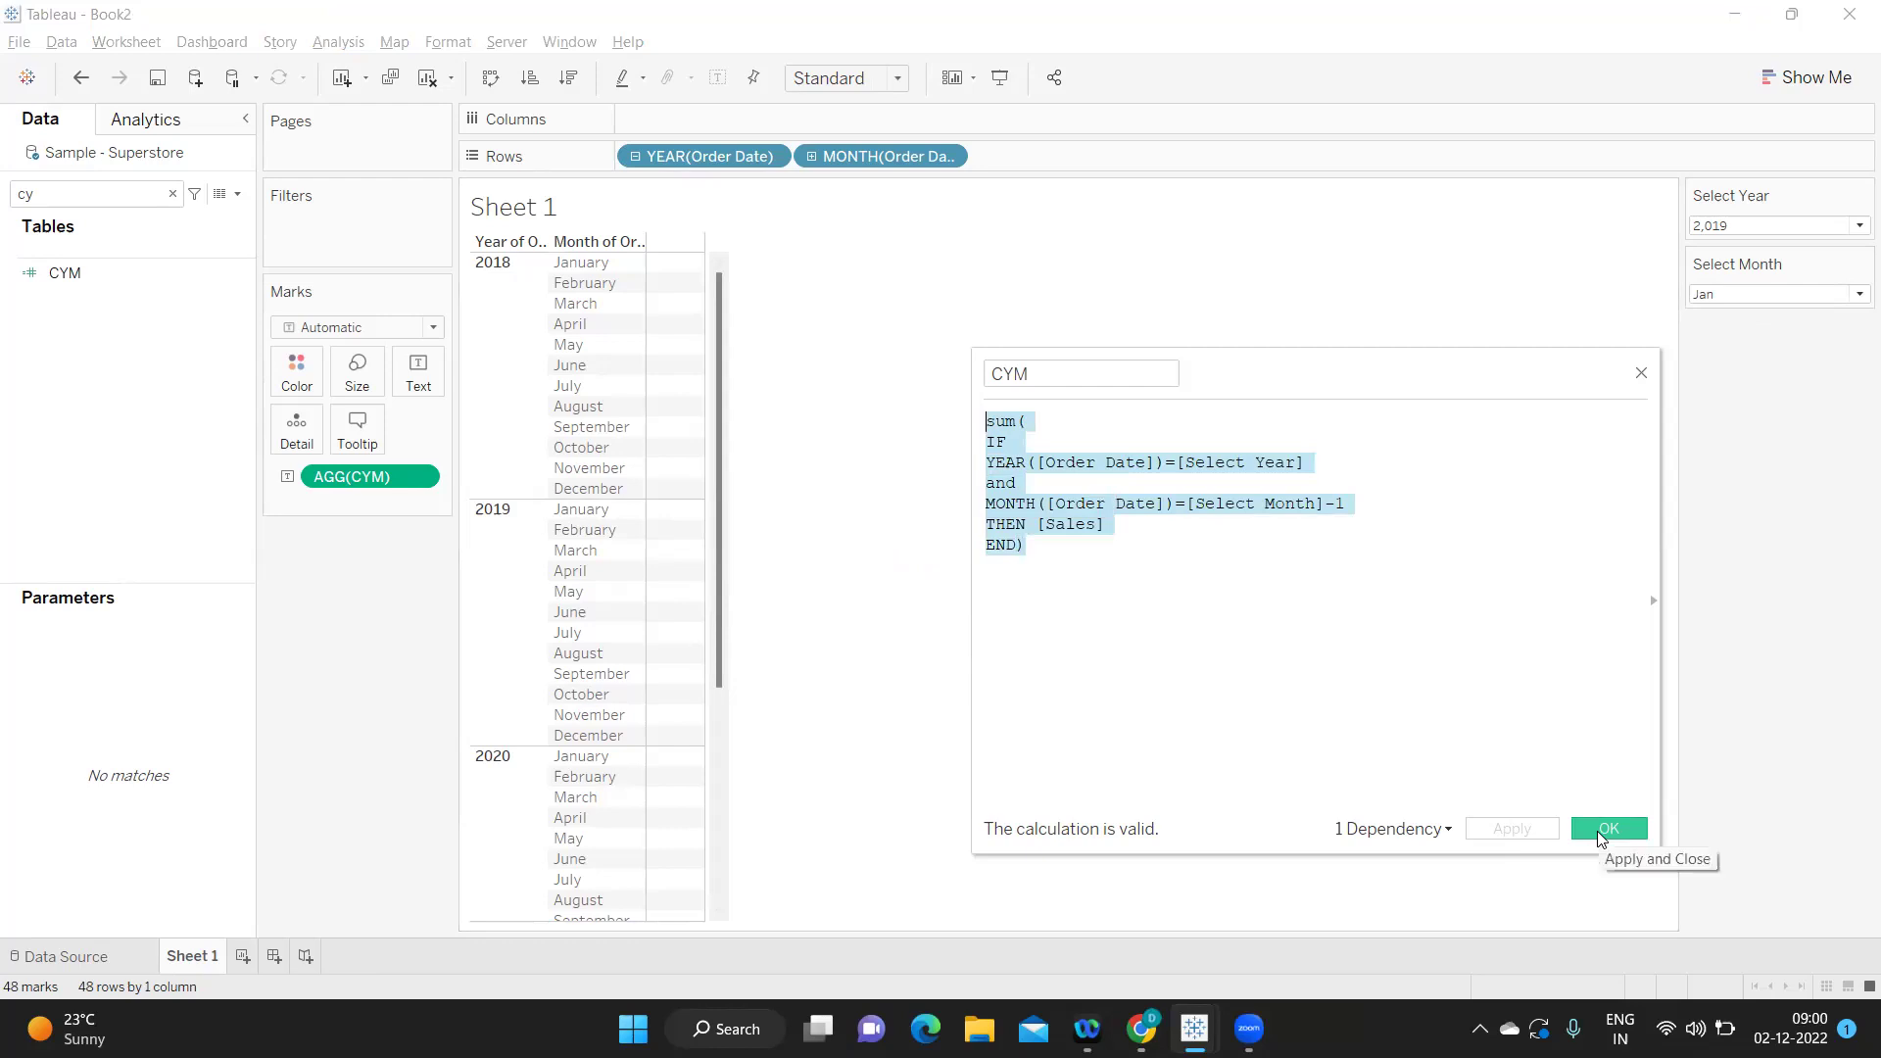
click(1607, 830)
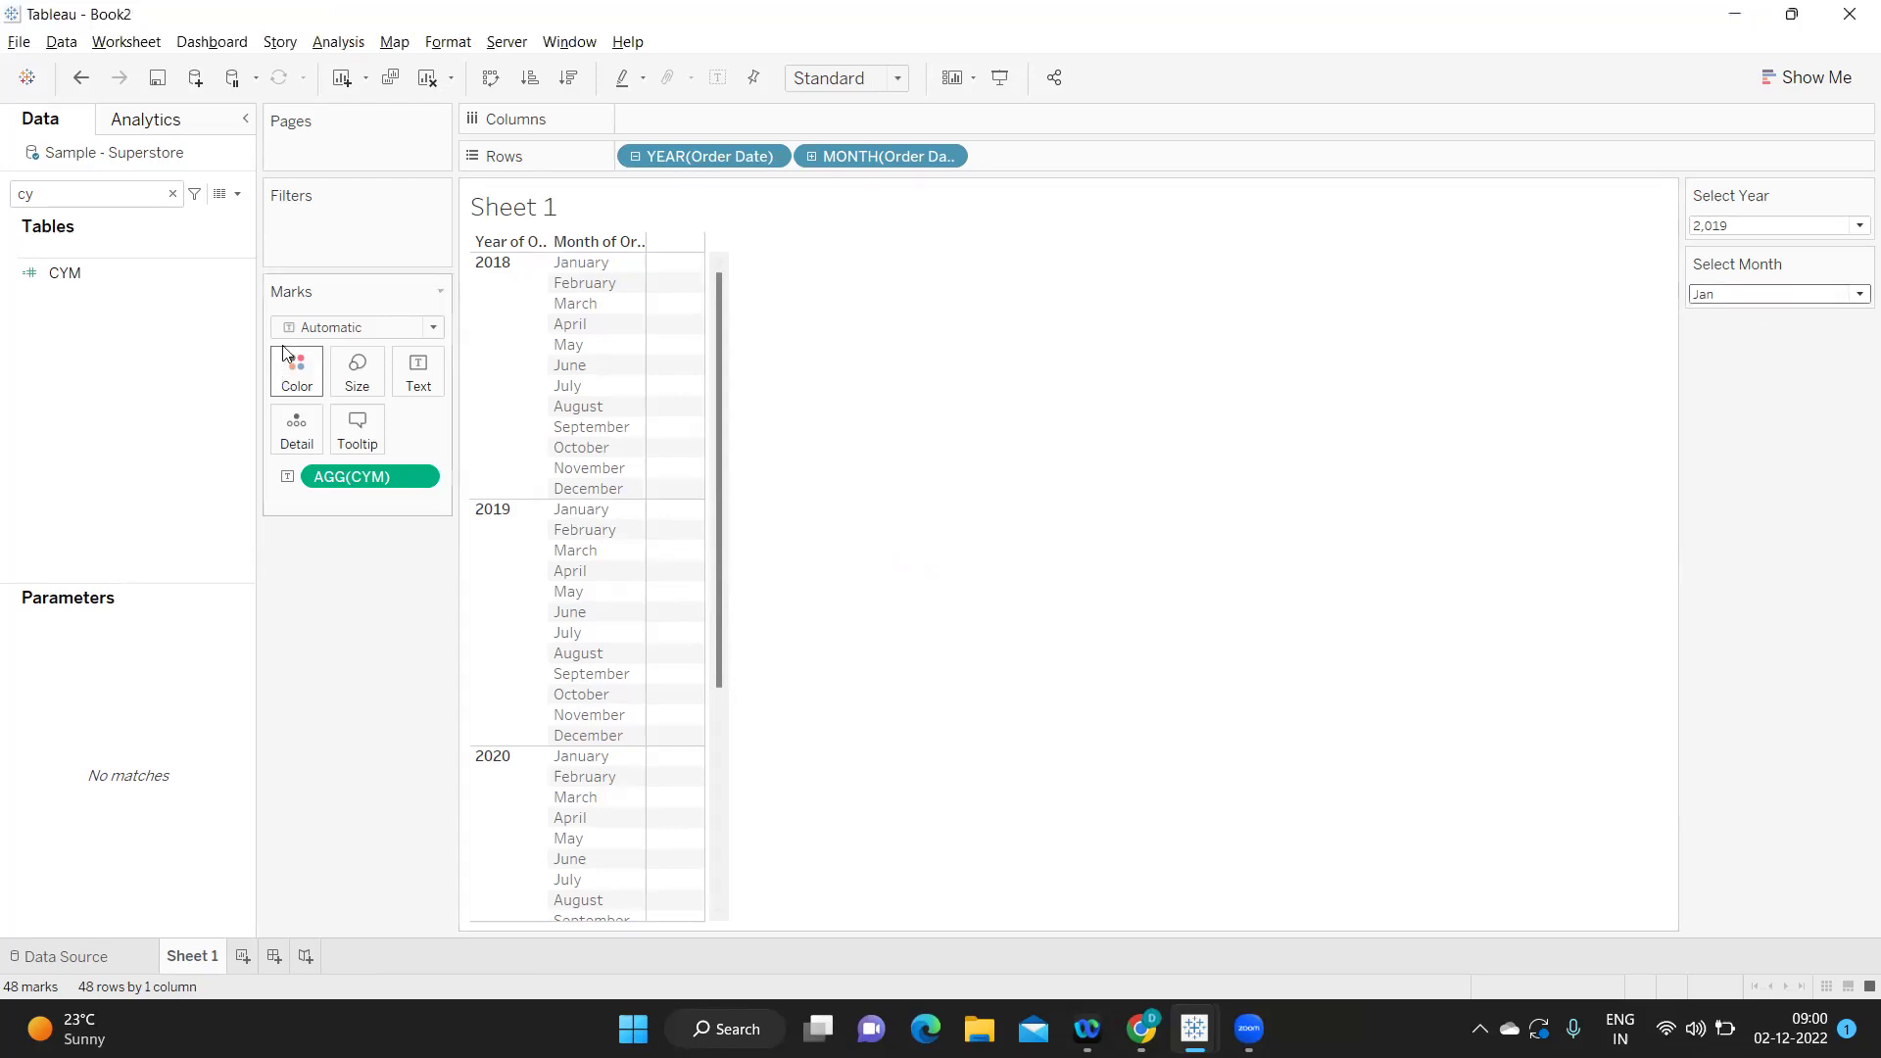
Create a new calculated field named Converted Date.
click(173, 193)
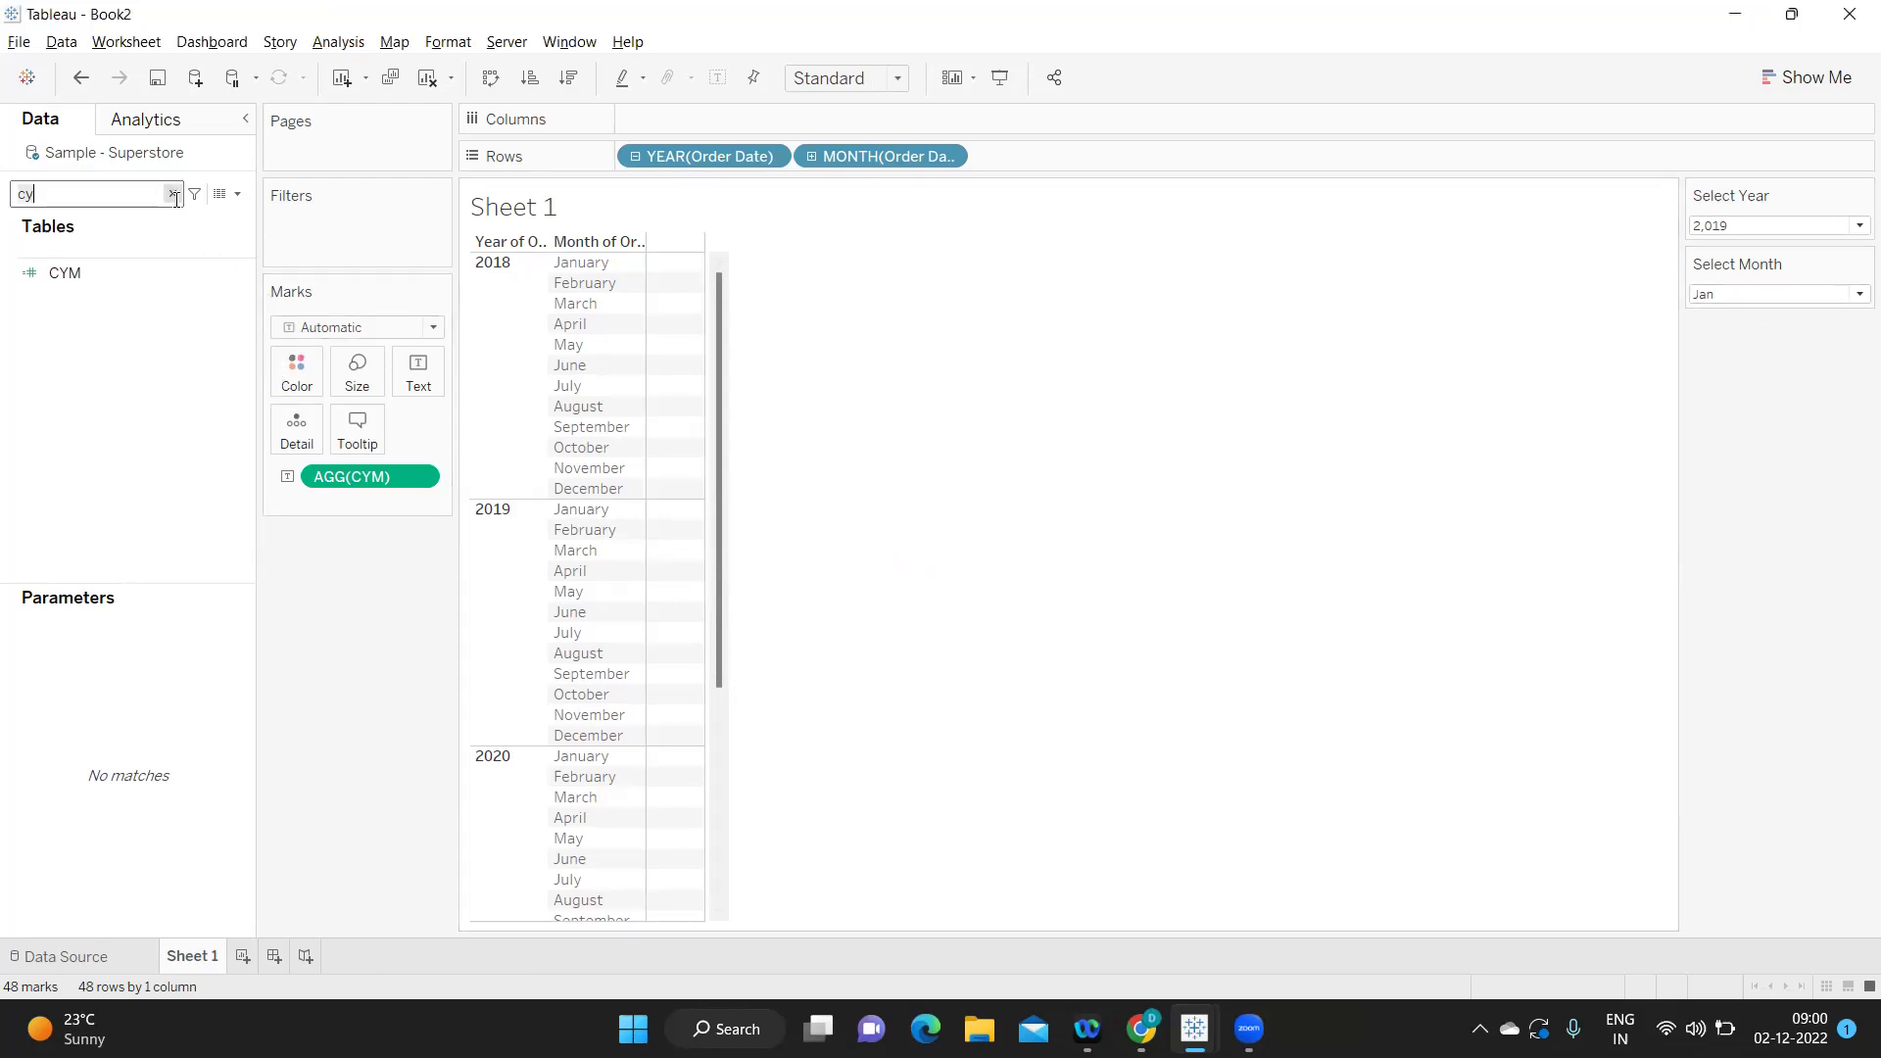
click(237, 193)
click(206, 215)
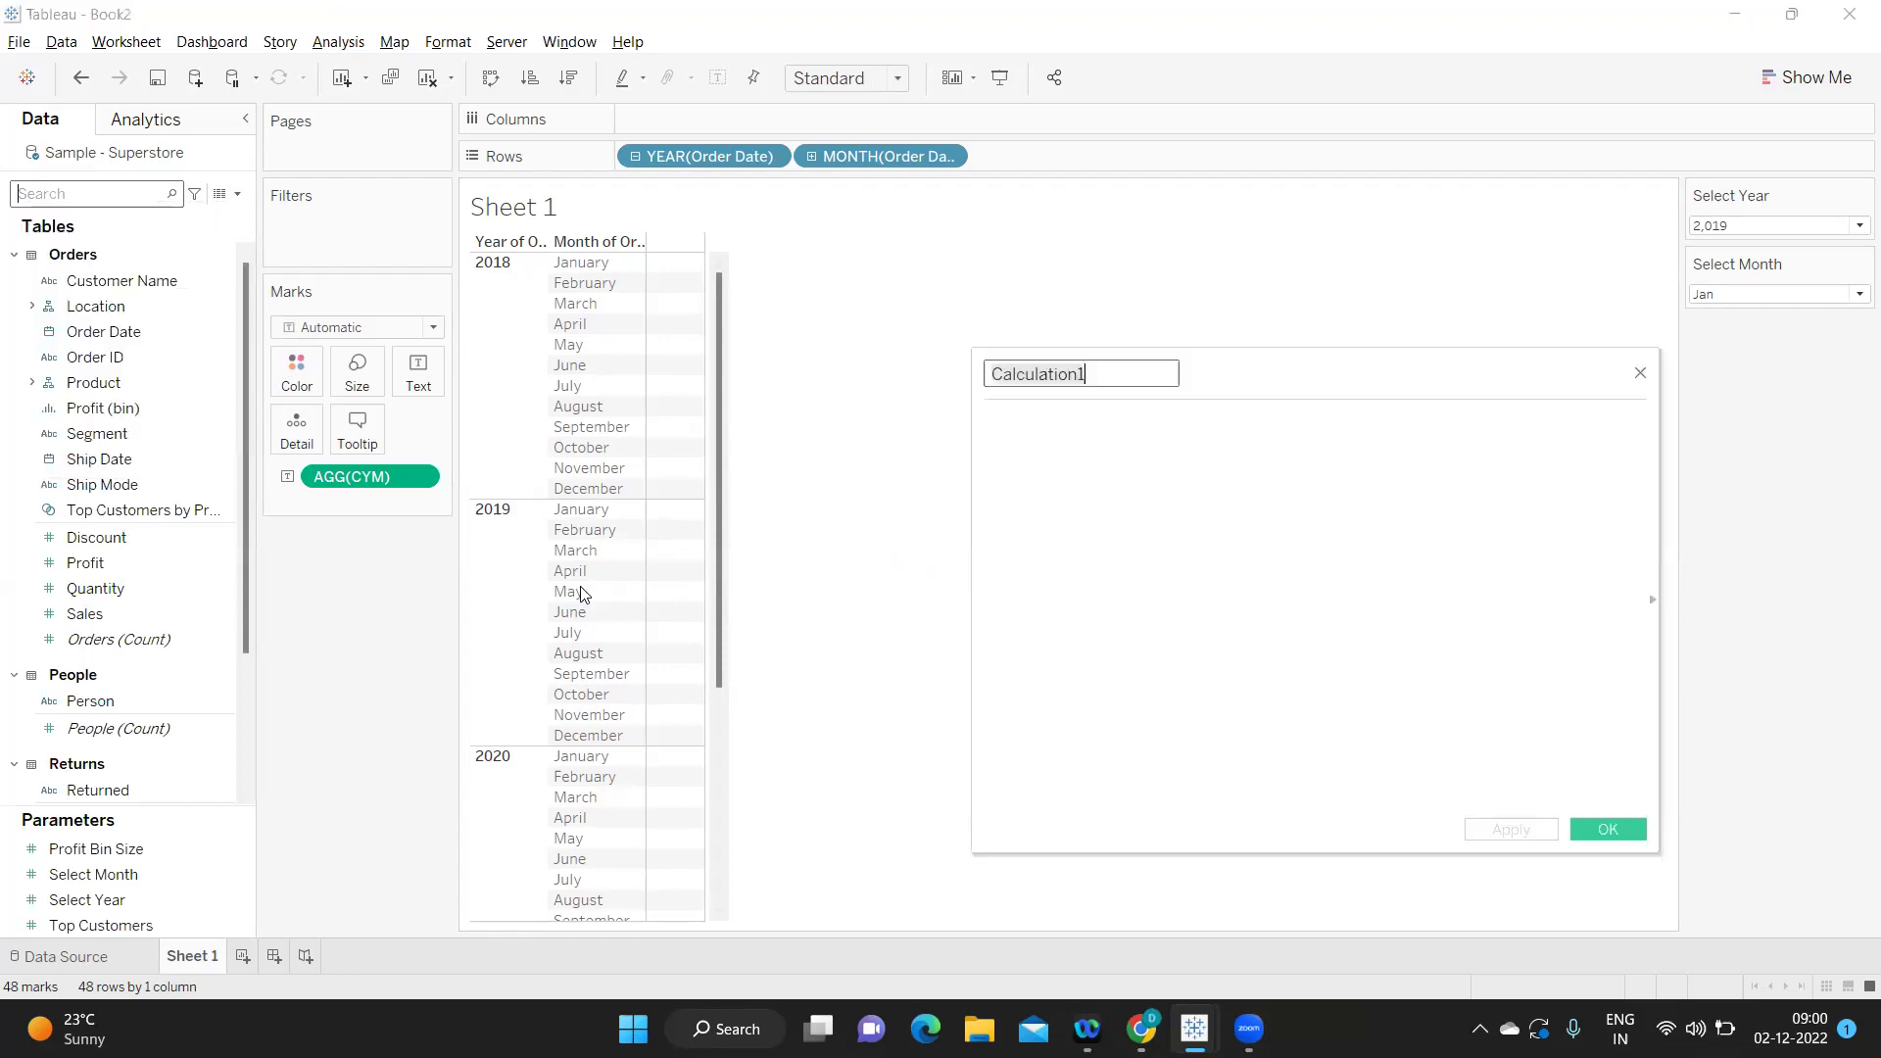
click(1734, 195)
click(1321, 437)
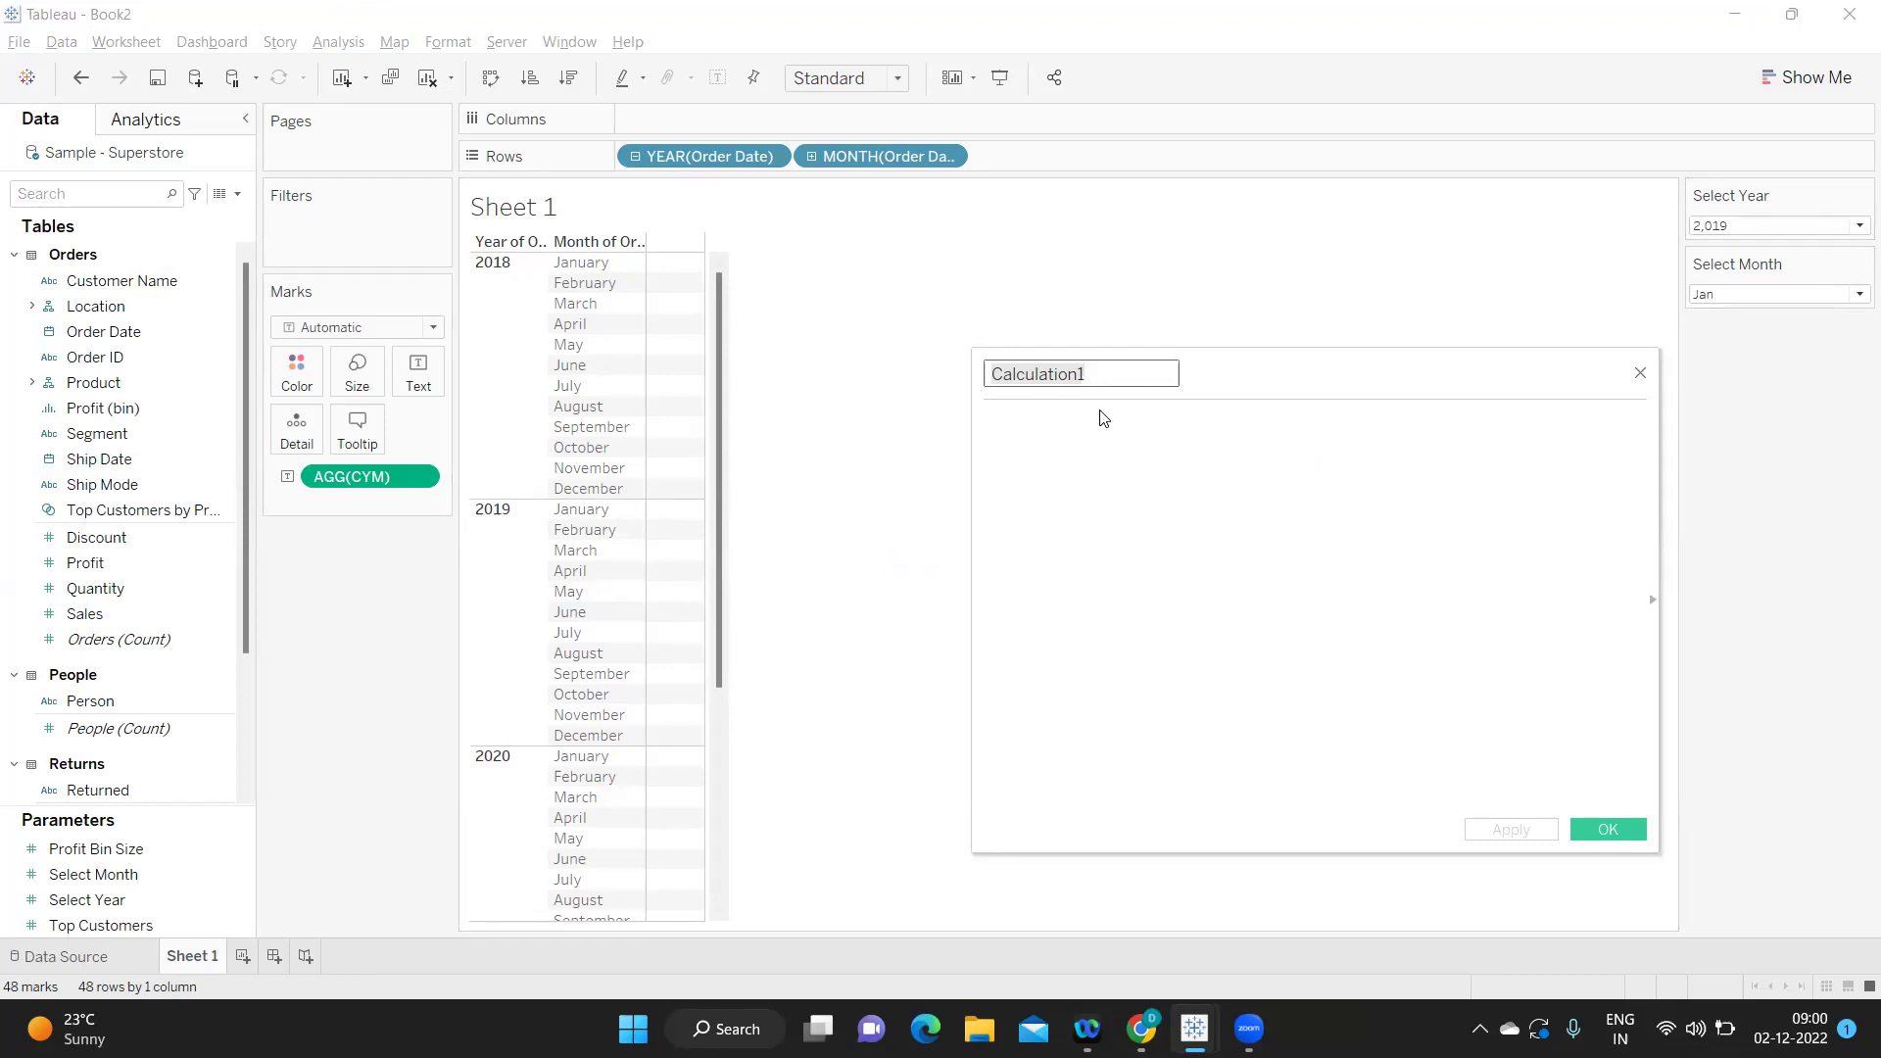
text(Co)
key(BackSpace)
key(BackSpace)
text(Converted Date)
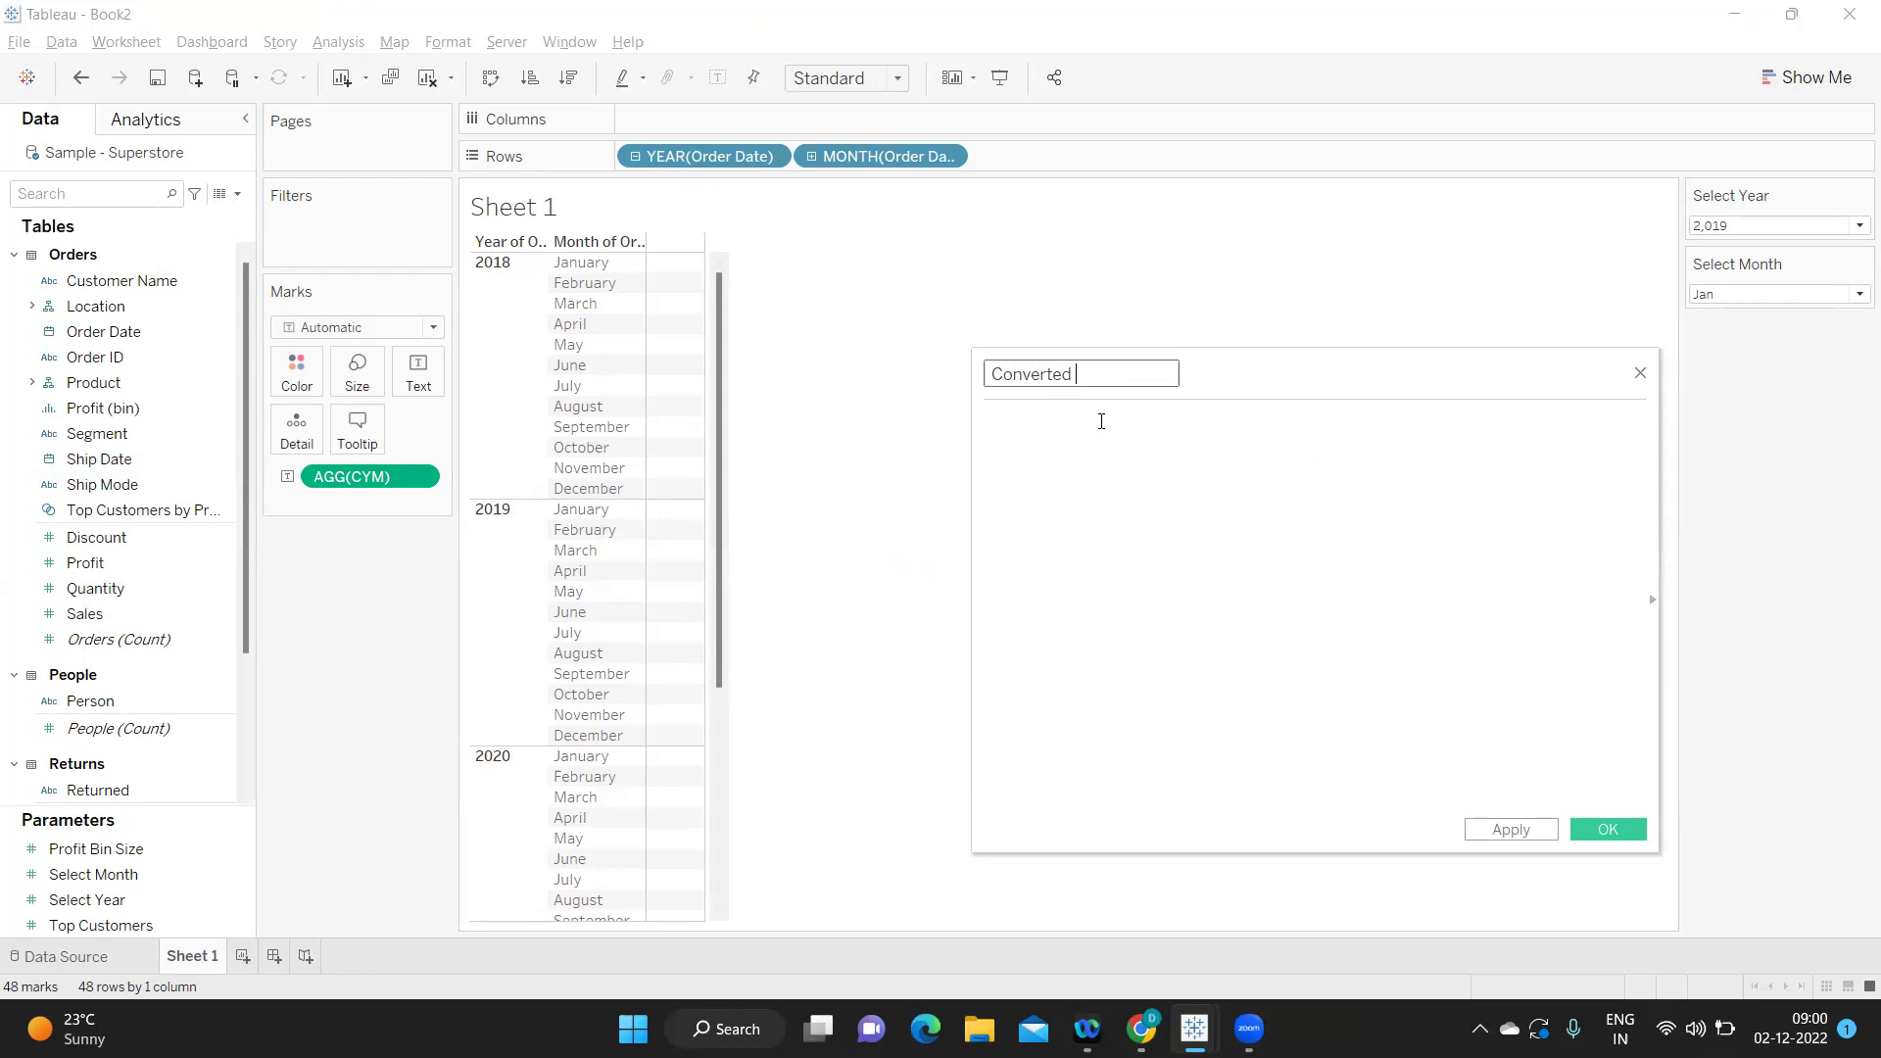
Give it the formula MAKEDATE([Select Year],[Select Month],1), apply and close.
click(1039, 545)
text(ma)
key(Return)
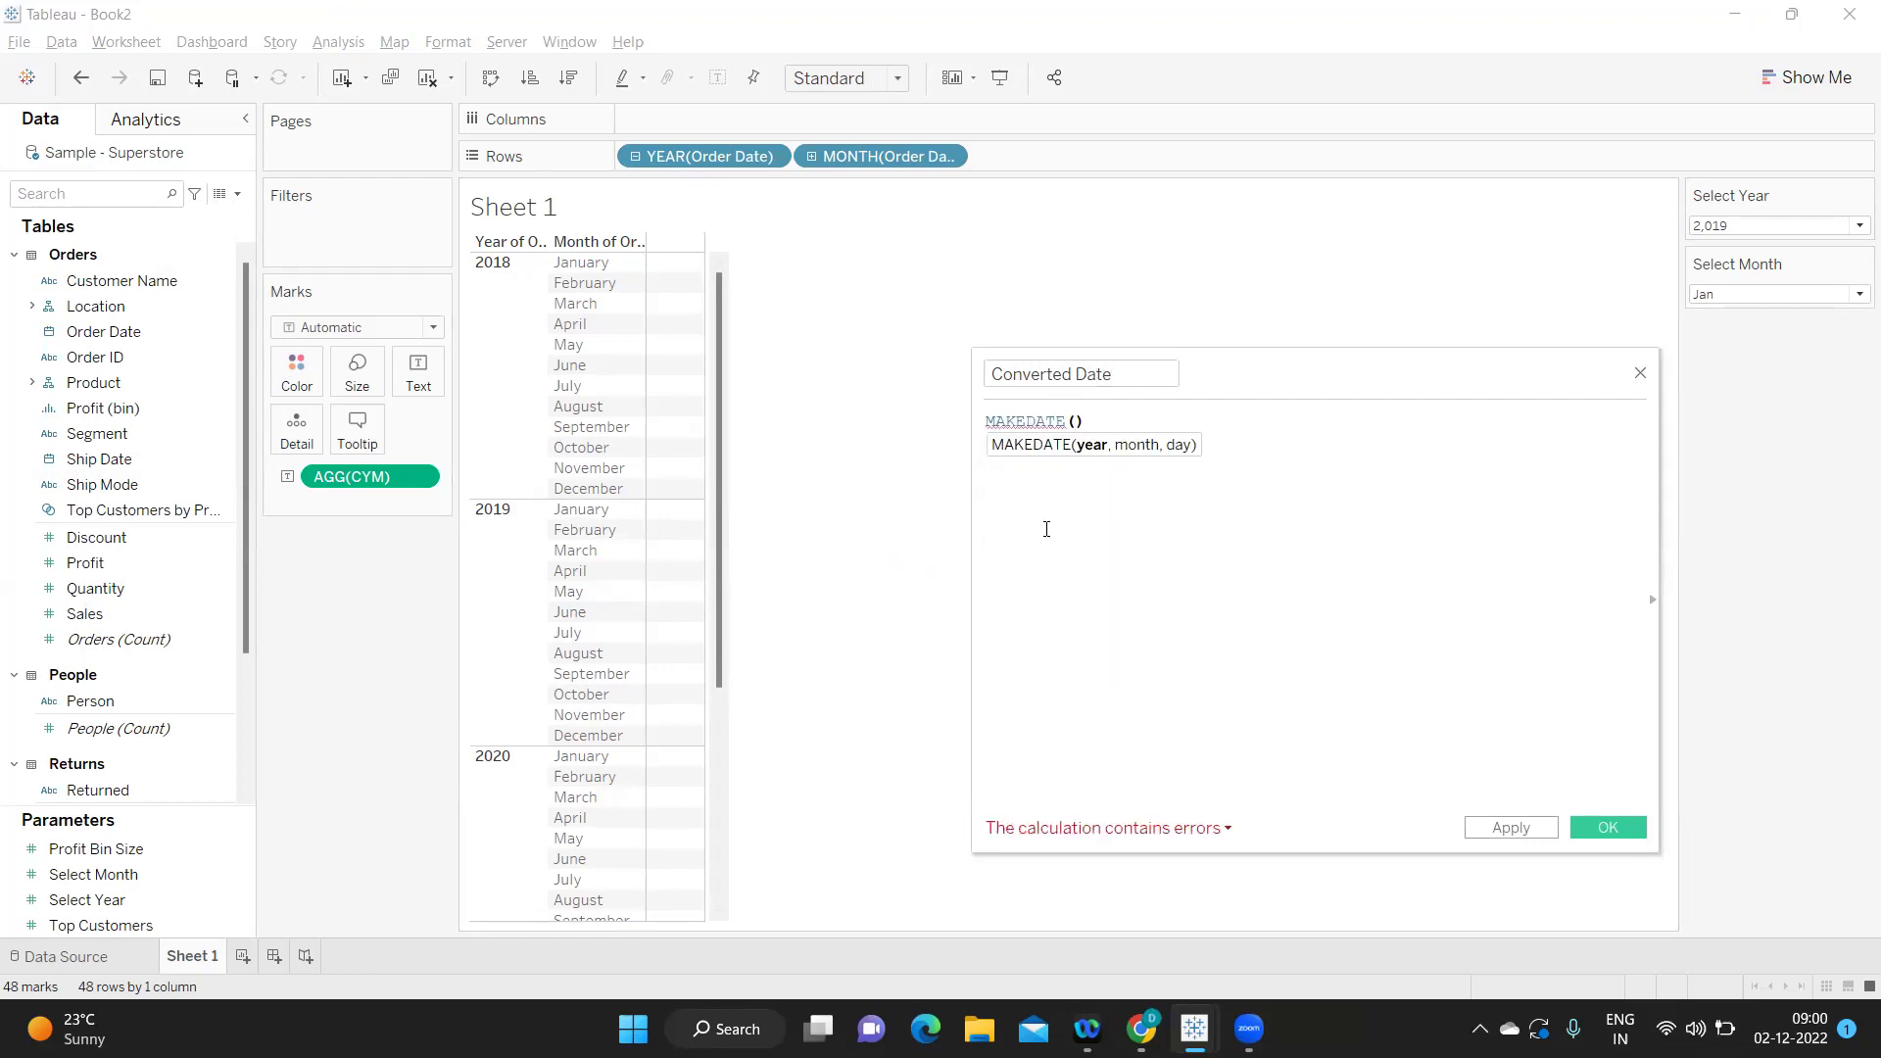
text(sel)
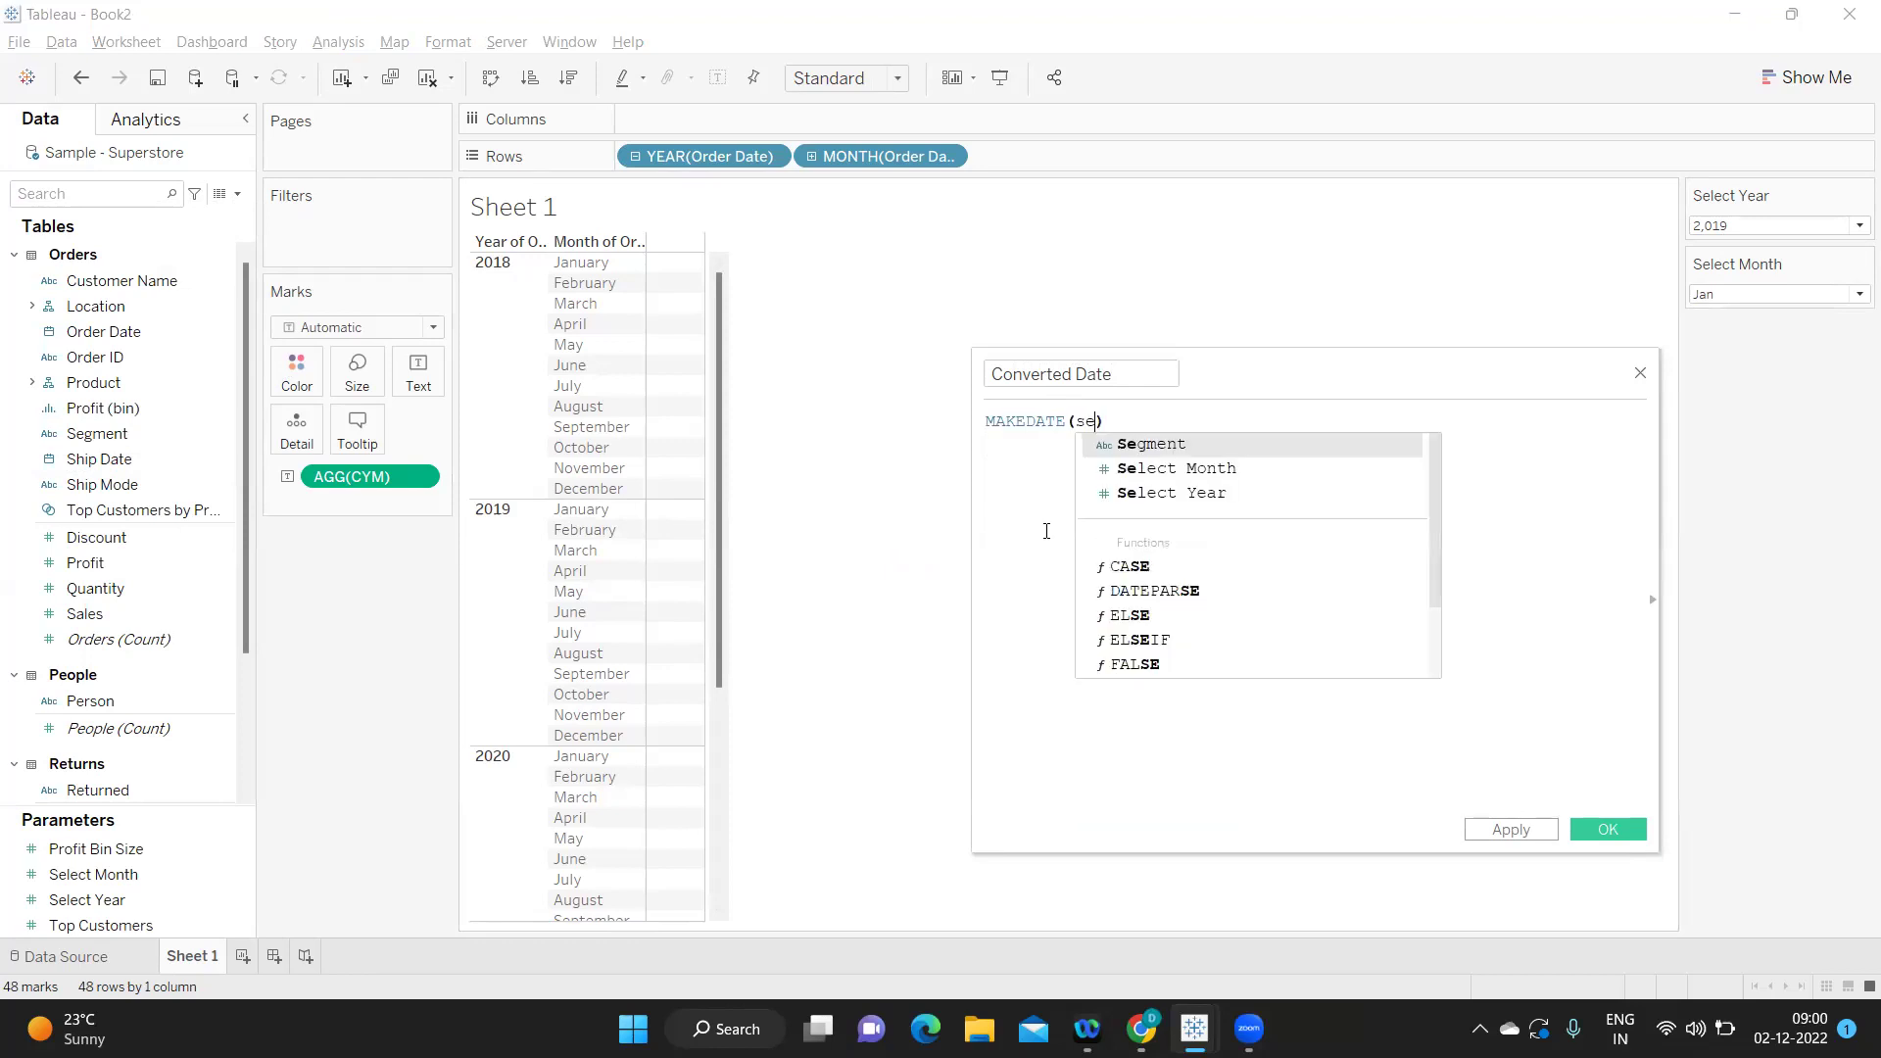
key(Down)
key(Return)
text(,sel)
key(Return)
text(,1)
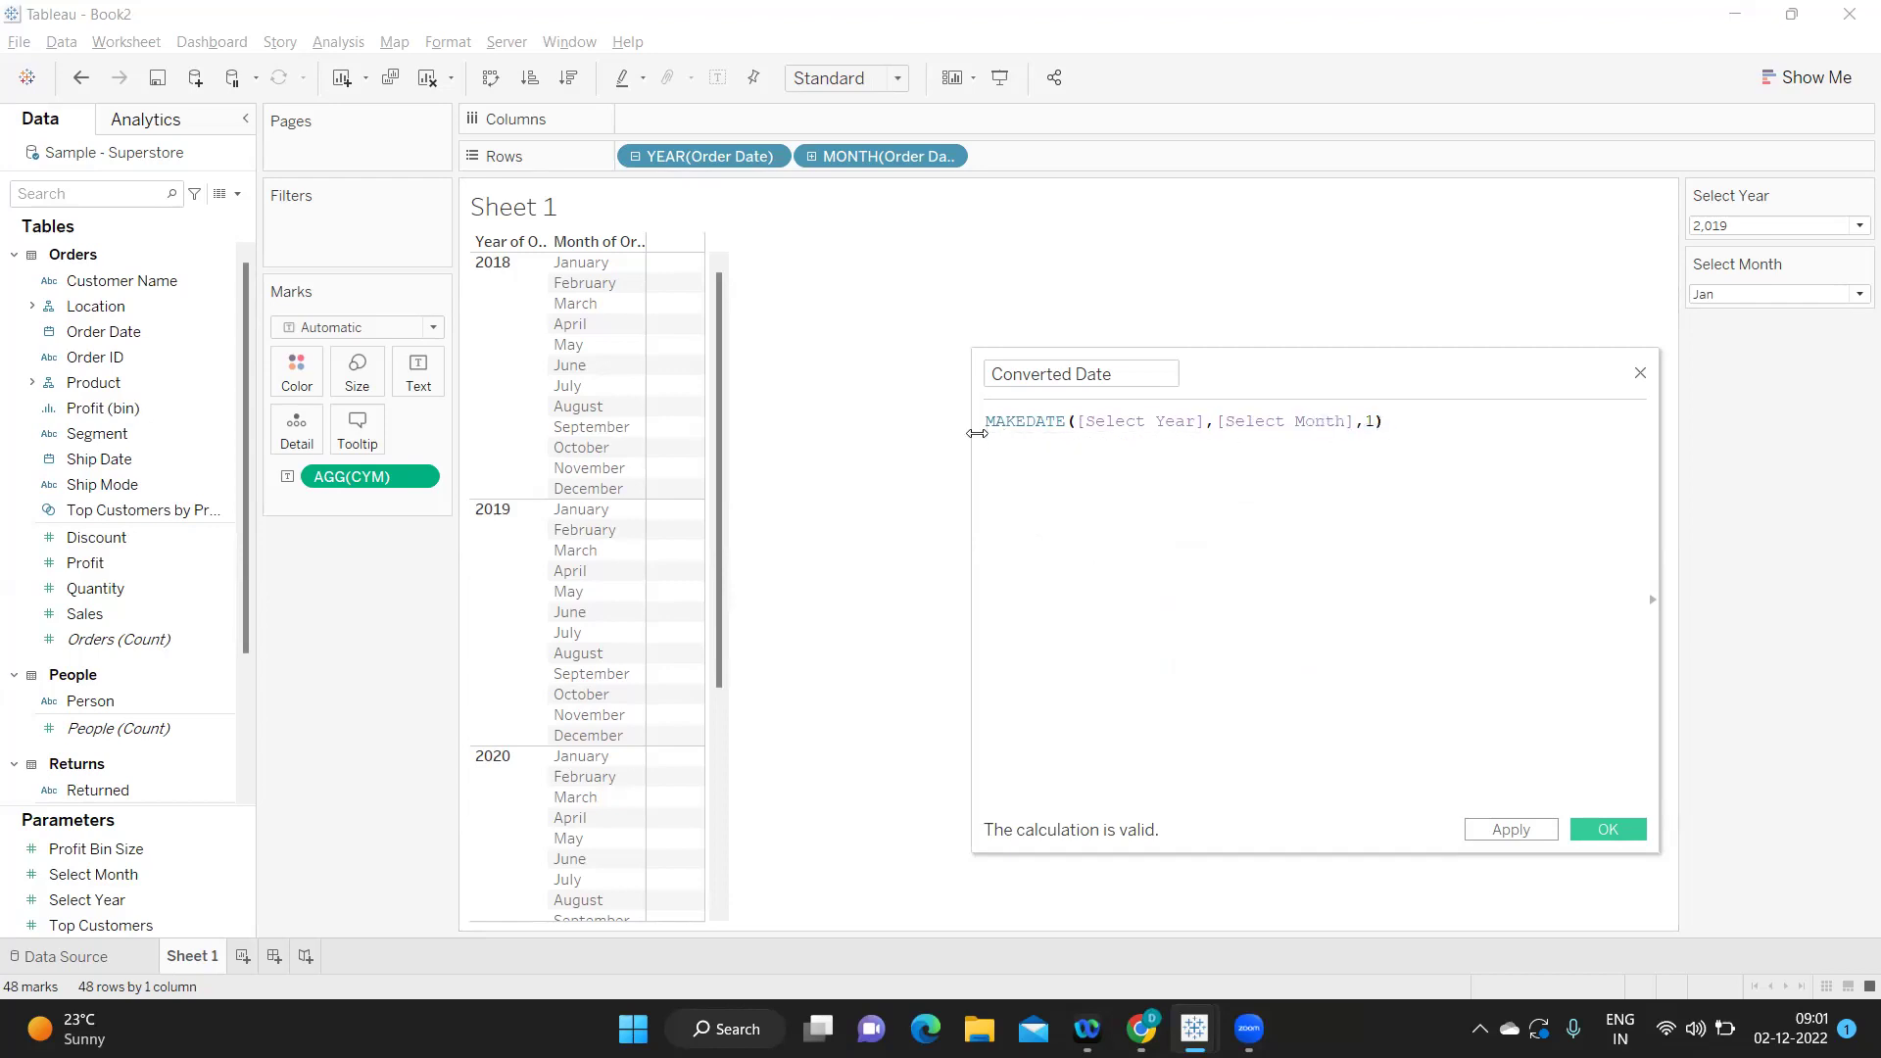
key(ctrl+a)
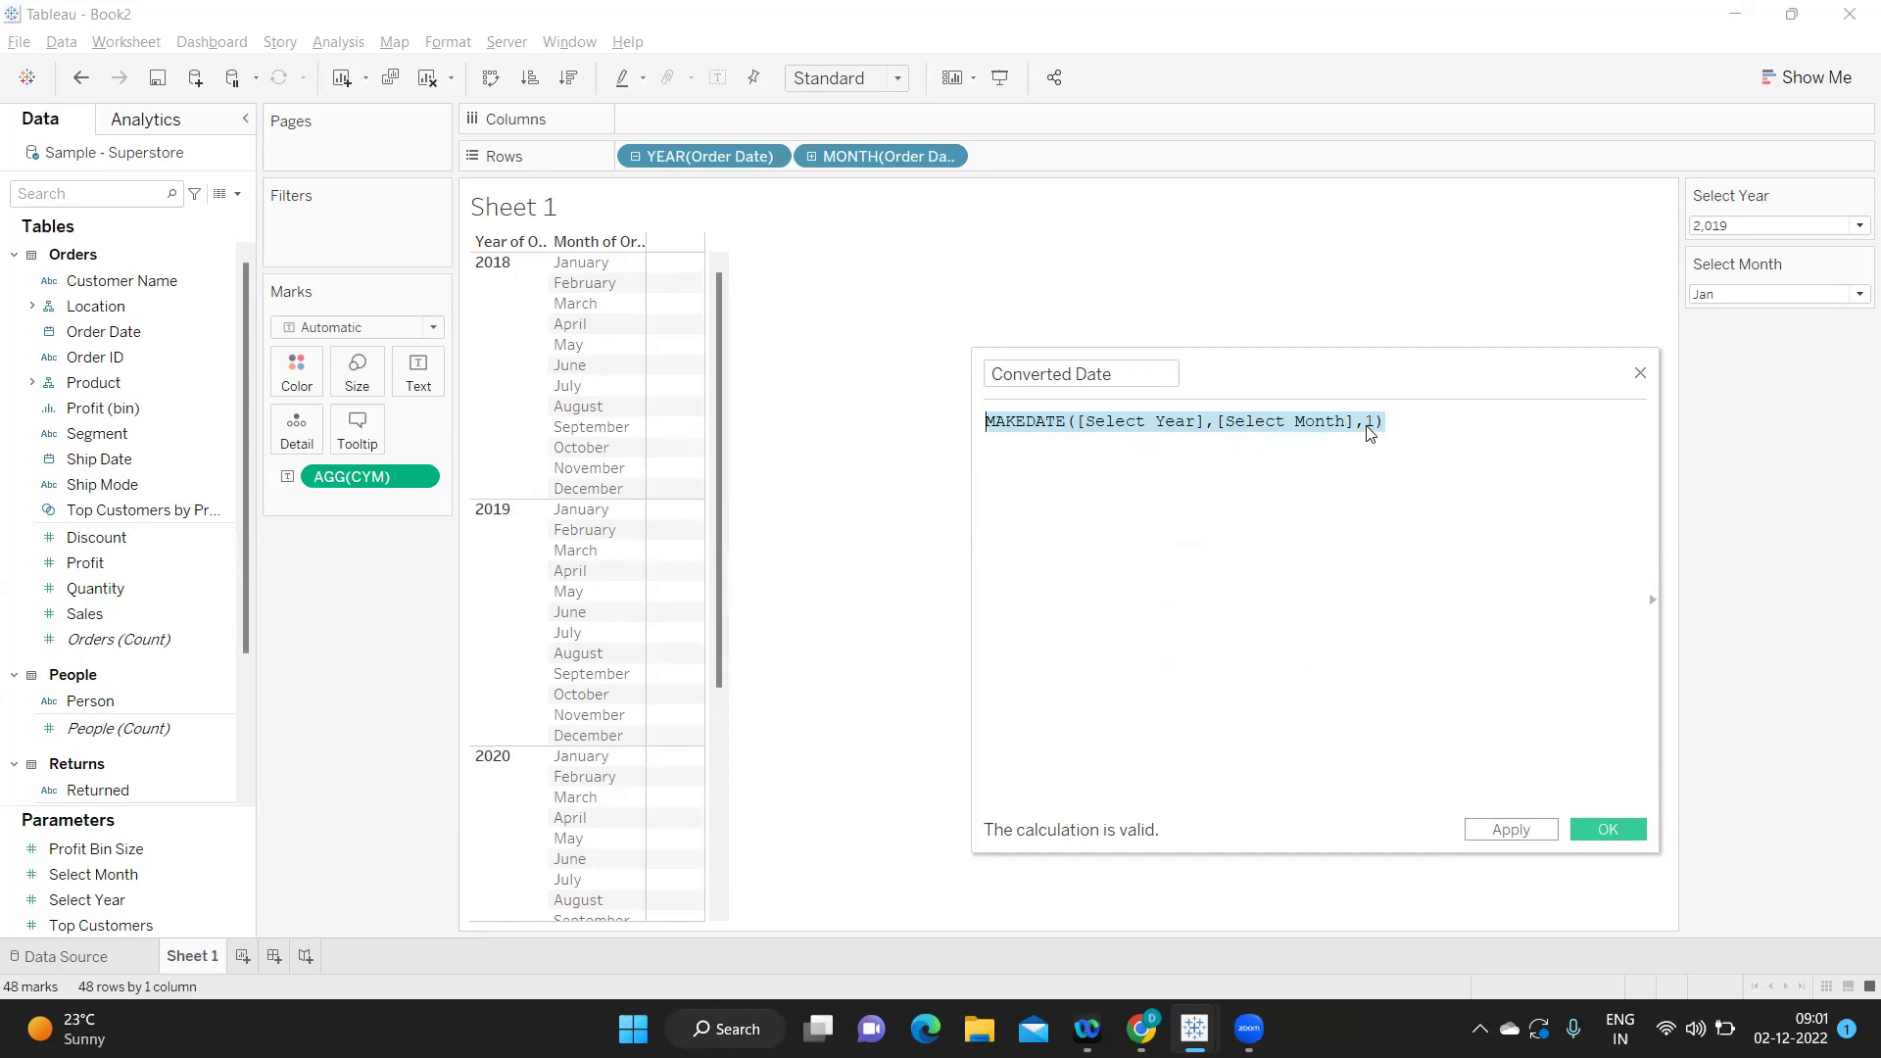
click(1512, 830)
click(1593, 829)
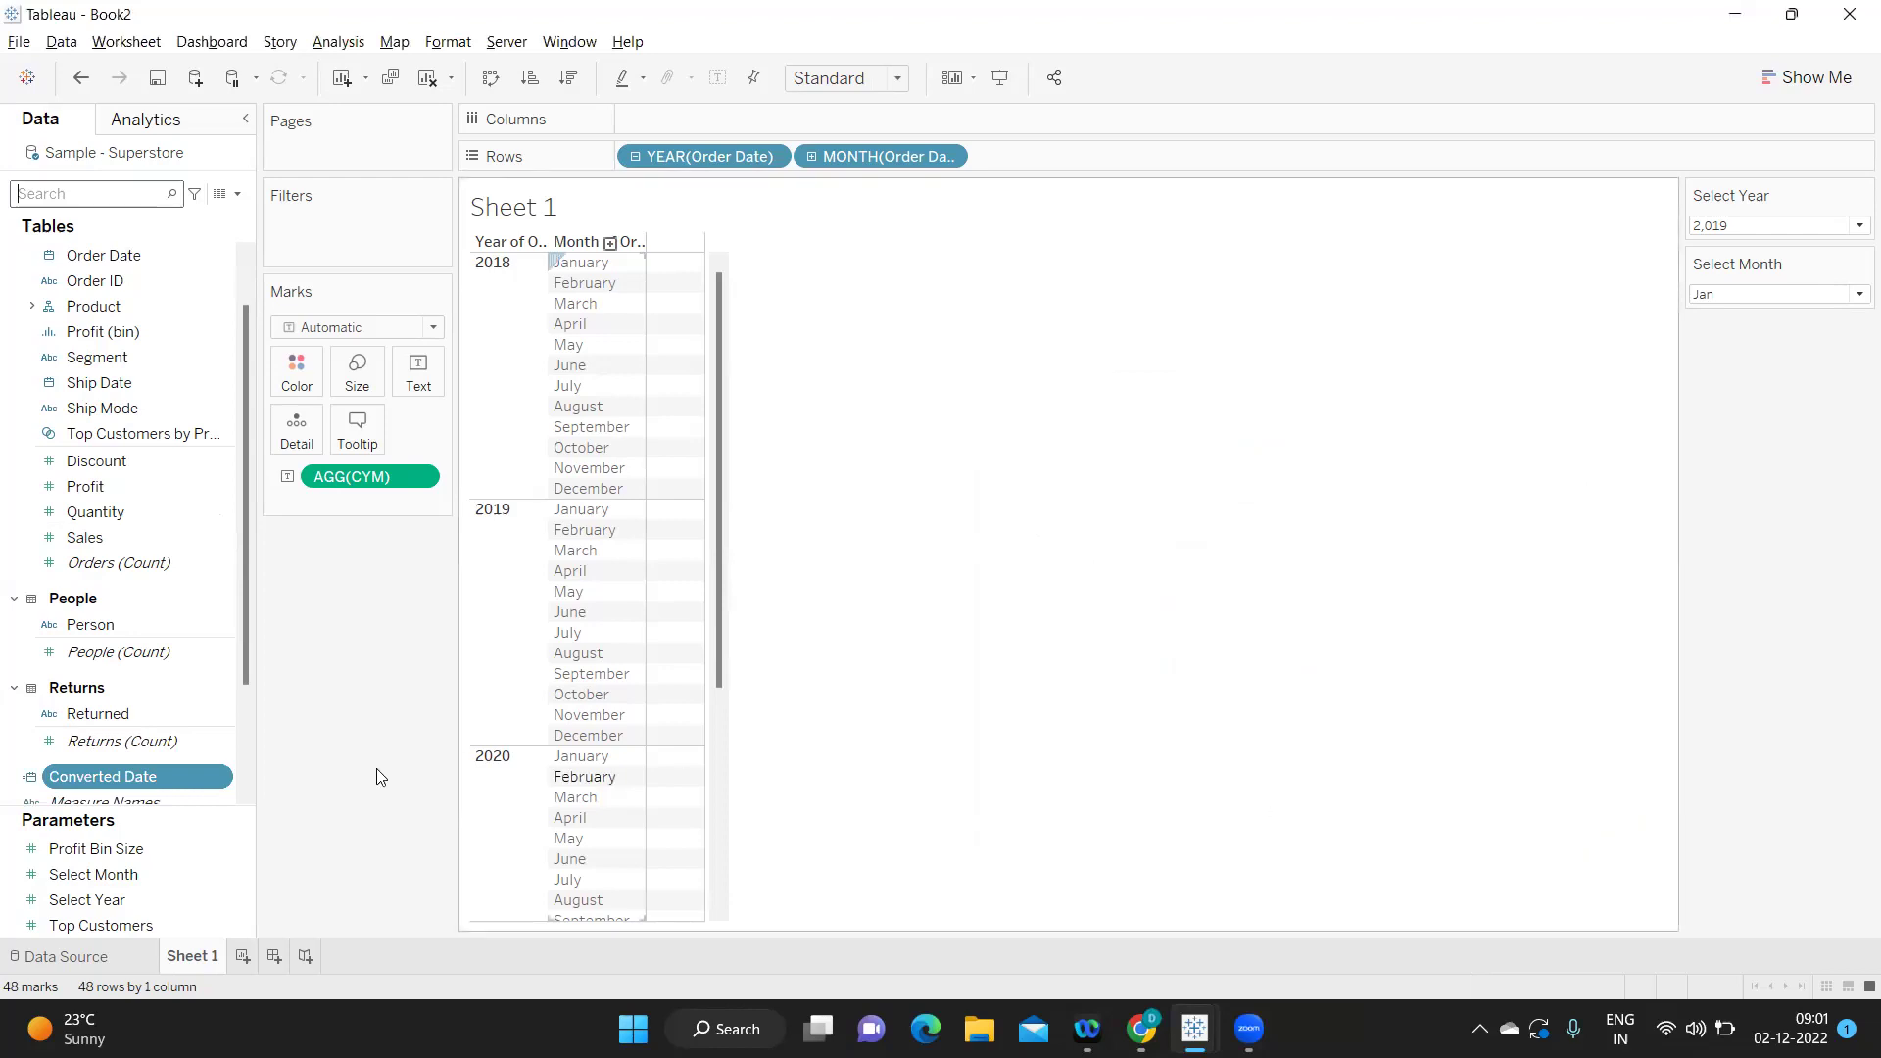
Create a CYM Sales calculated field beginning with DATEDIFF('month'.
click(237, 193)
click(186, 215)
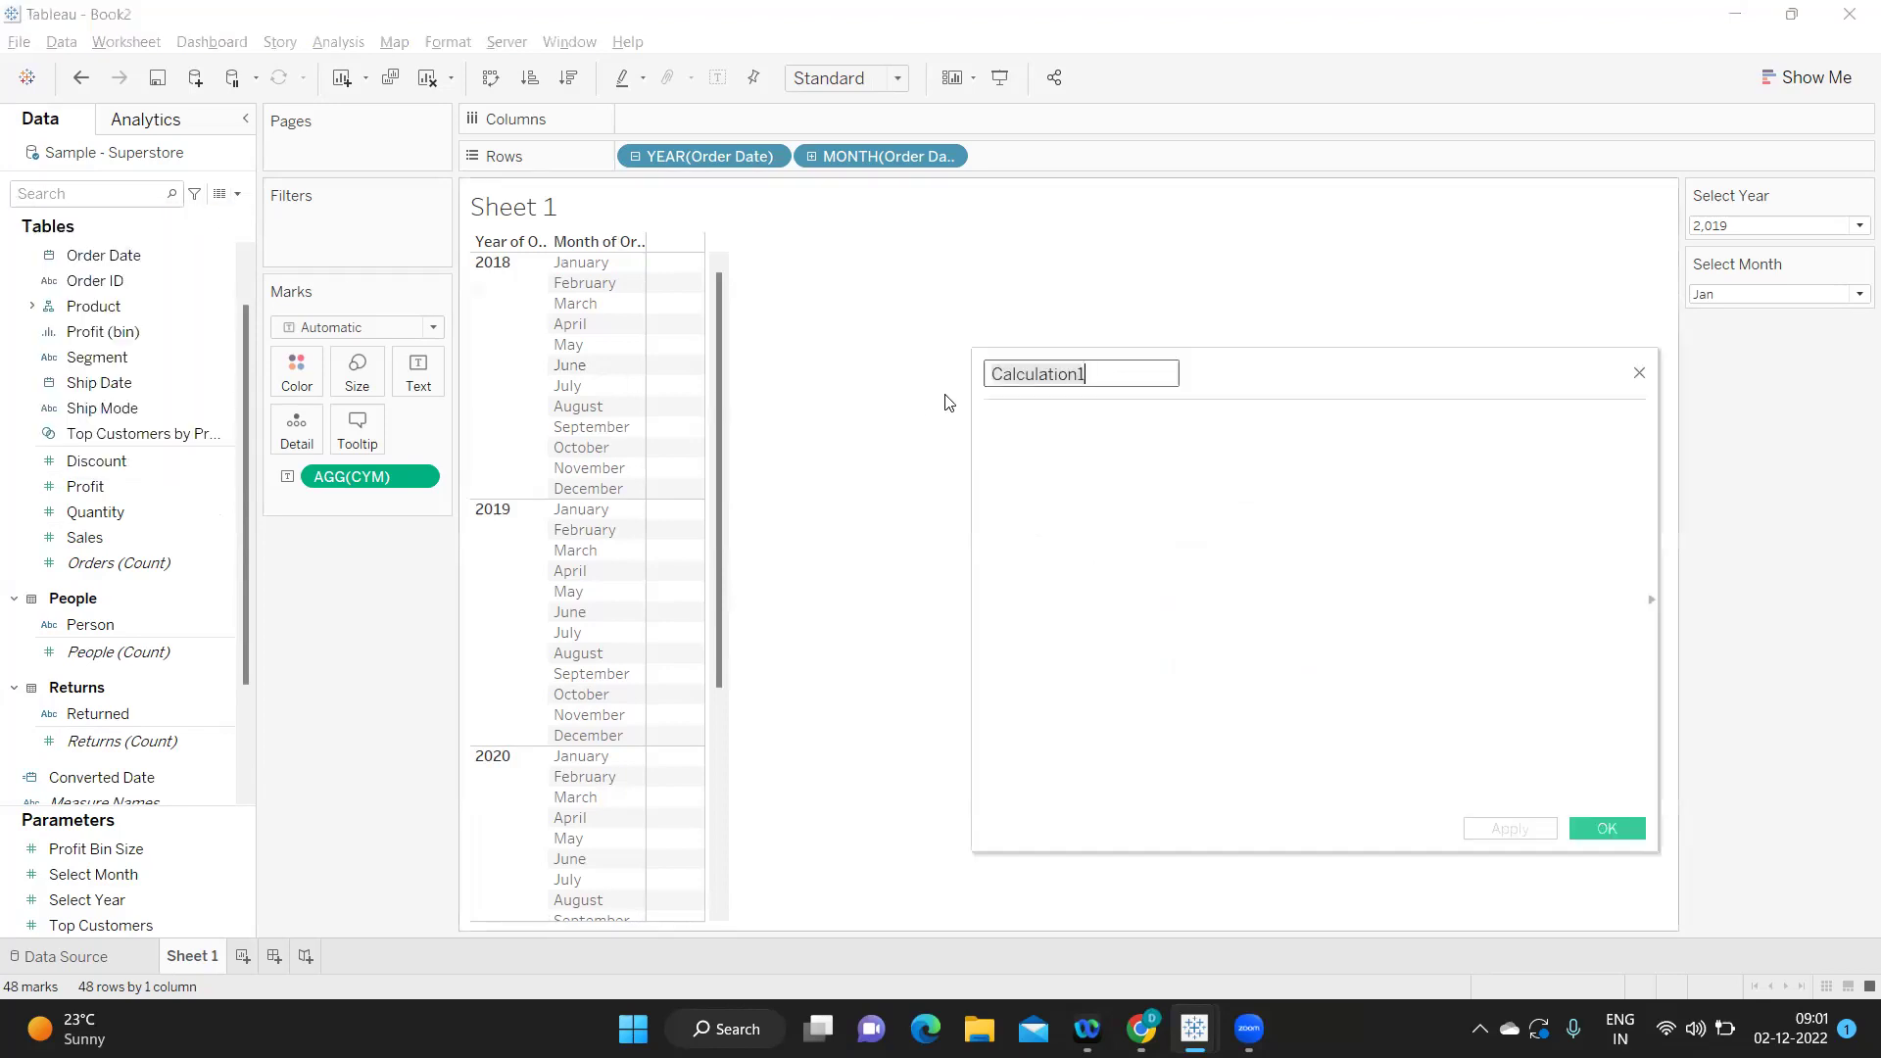
text(CYM Sales)
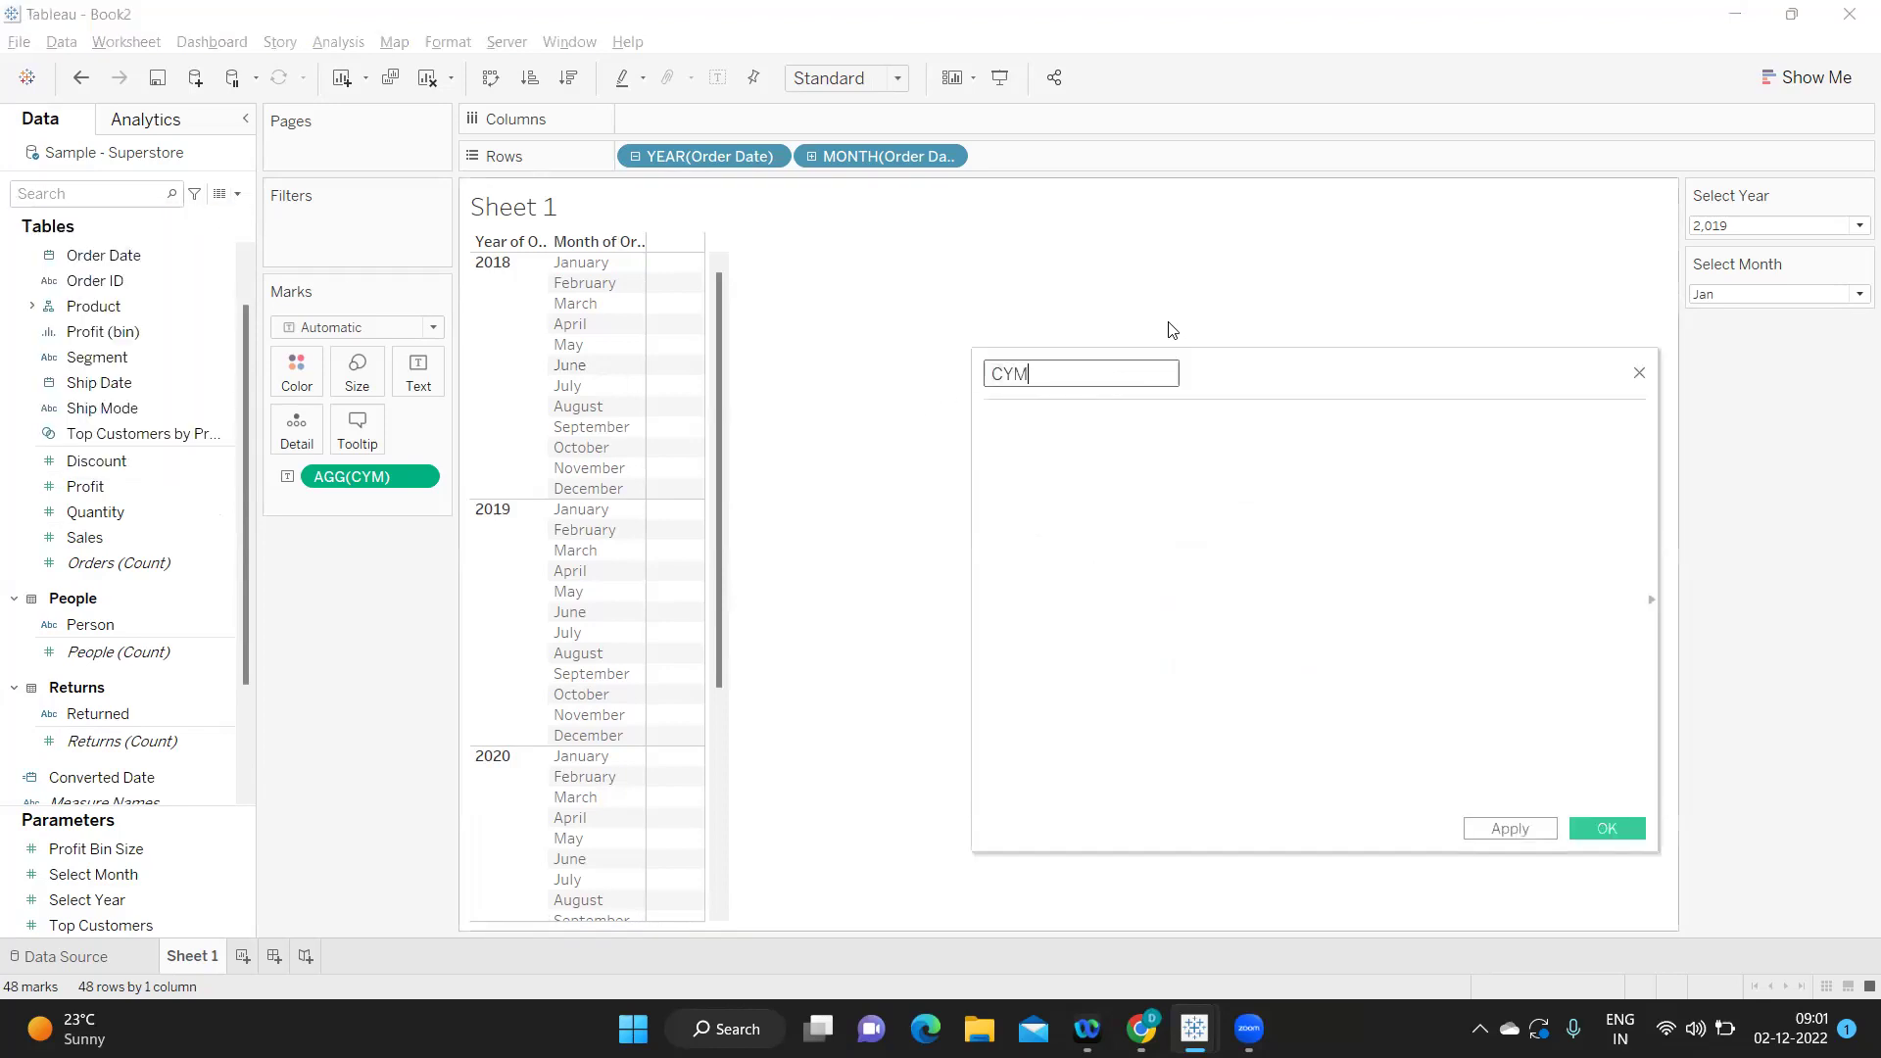
key(Tab)
text(date)
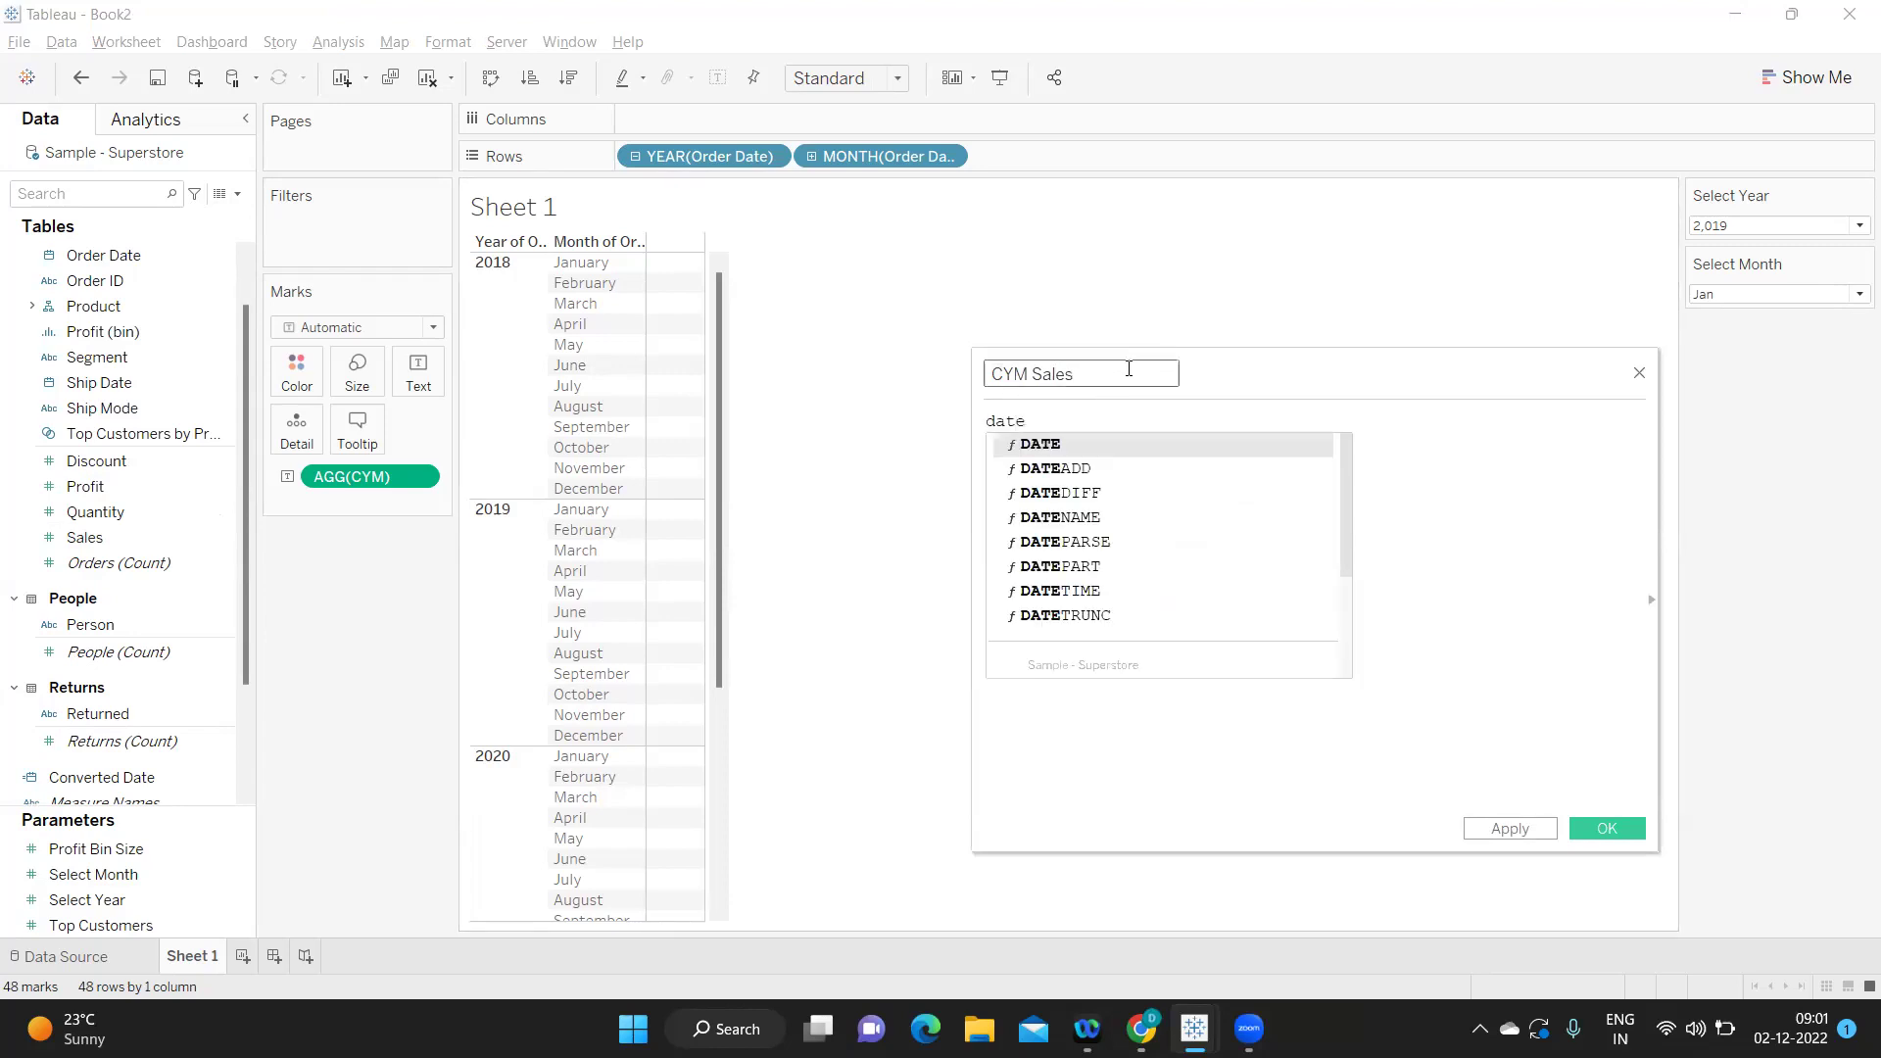
key(Down)
key(Down)
key(Return)
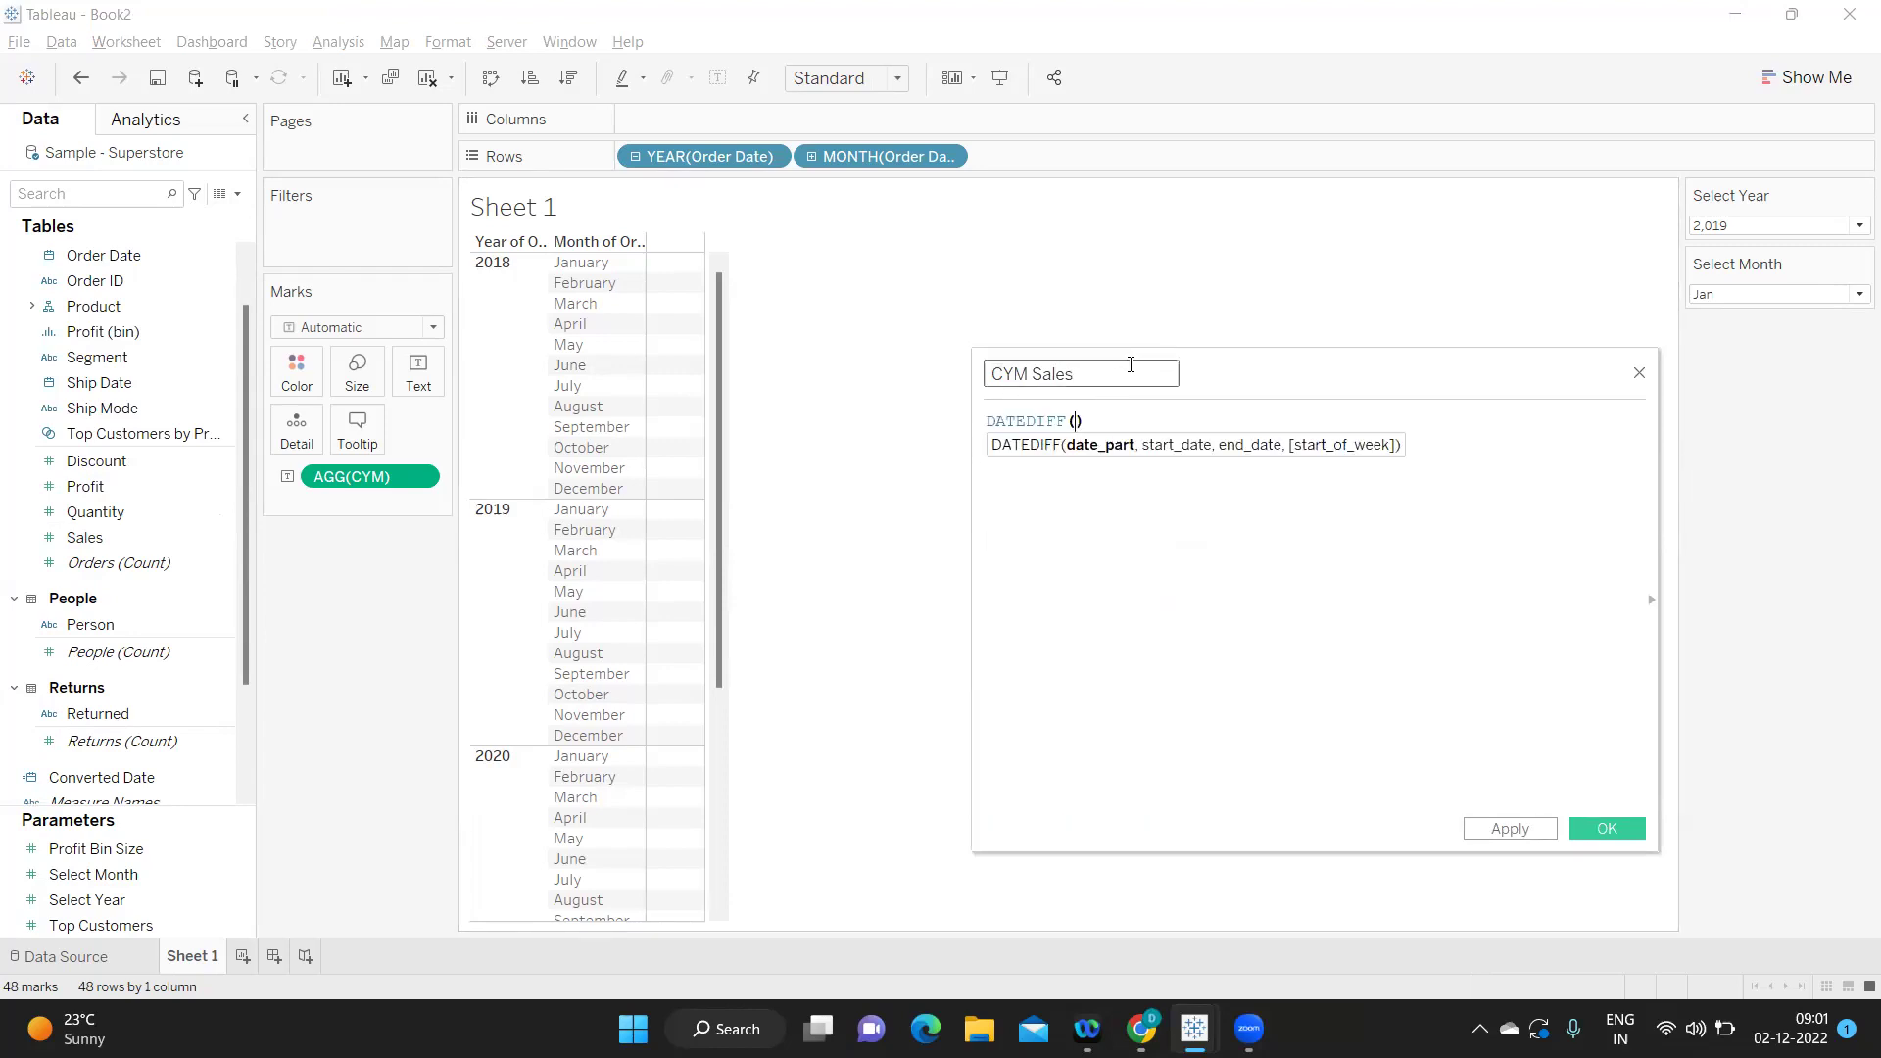
text('month)
key(Return)
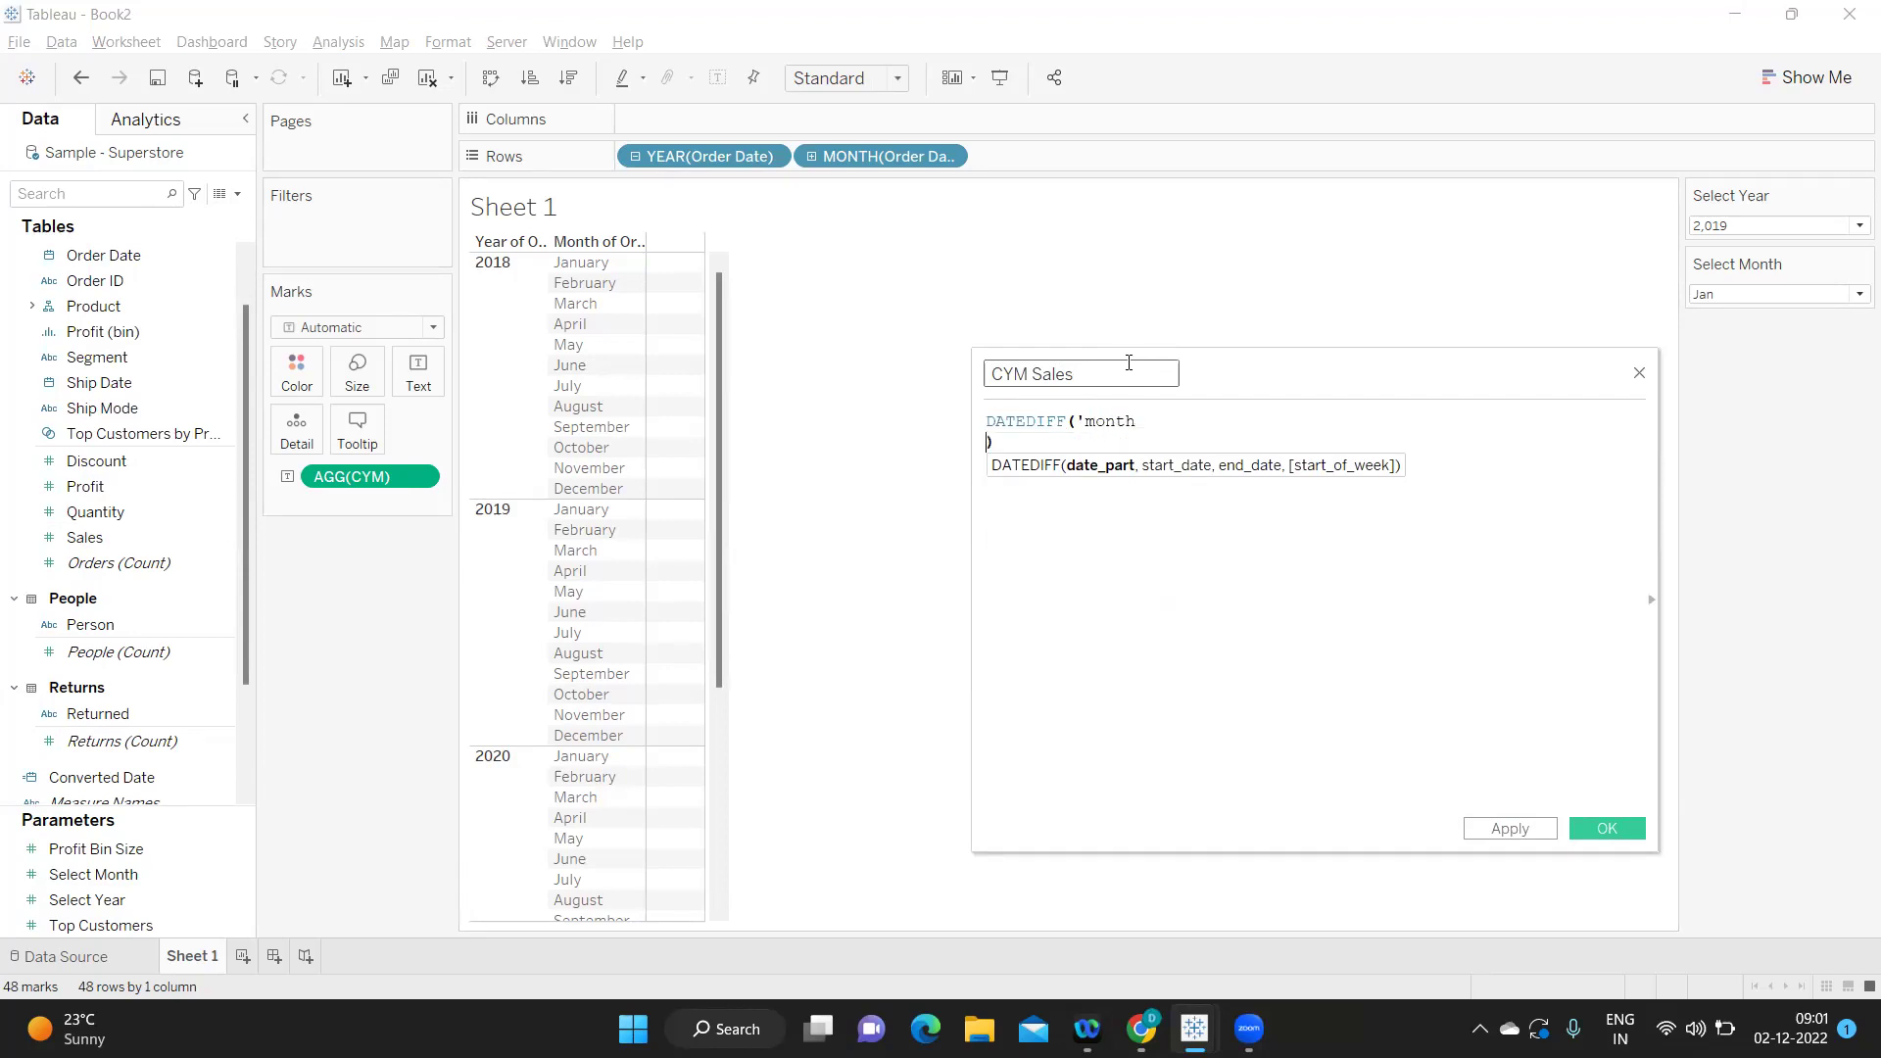
key(BackSpace)
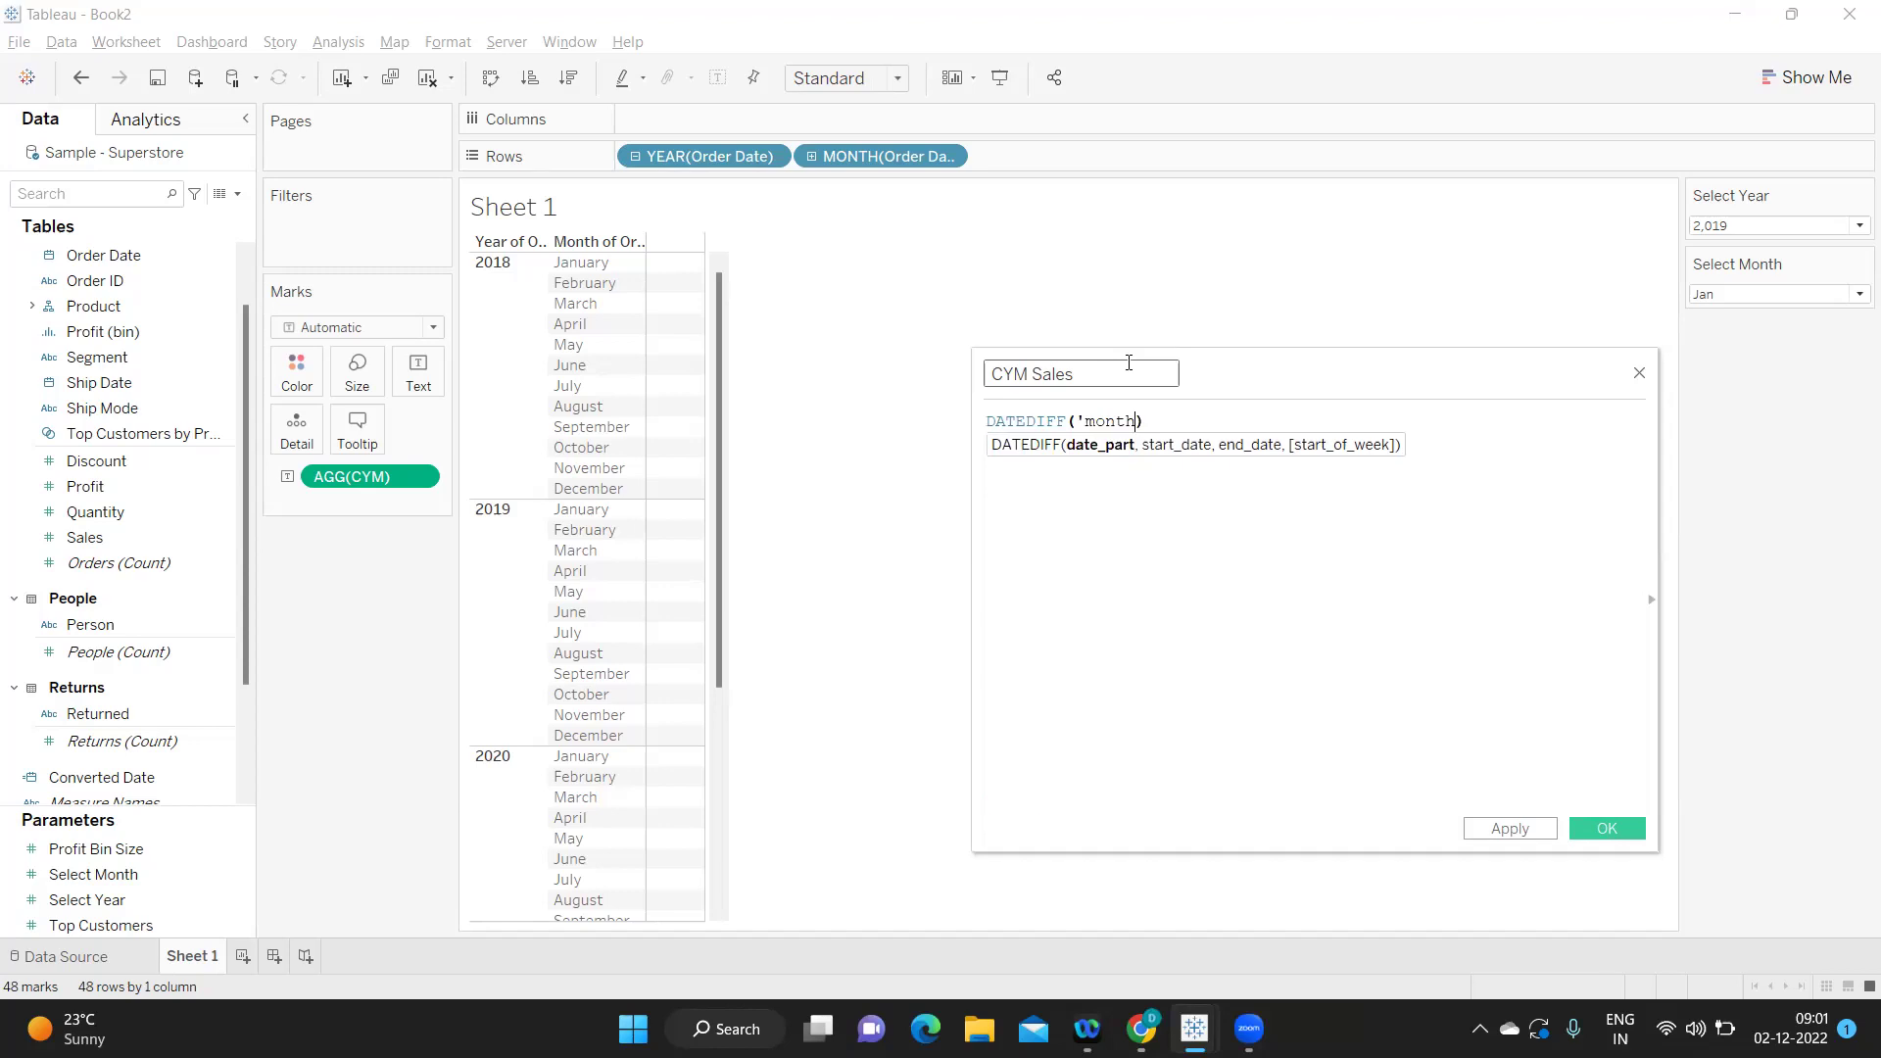
text(')
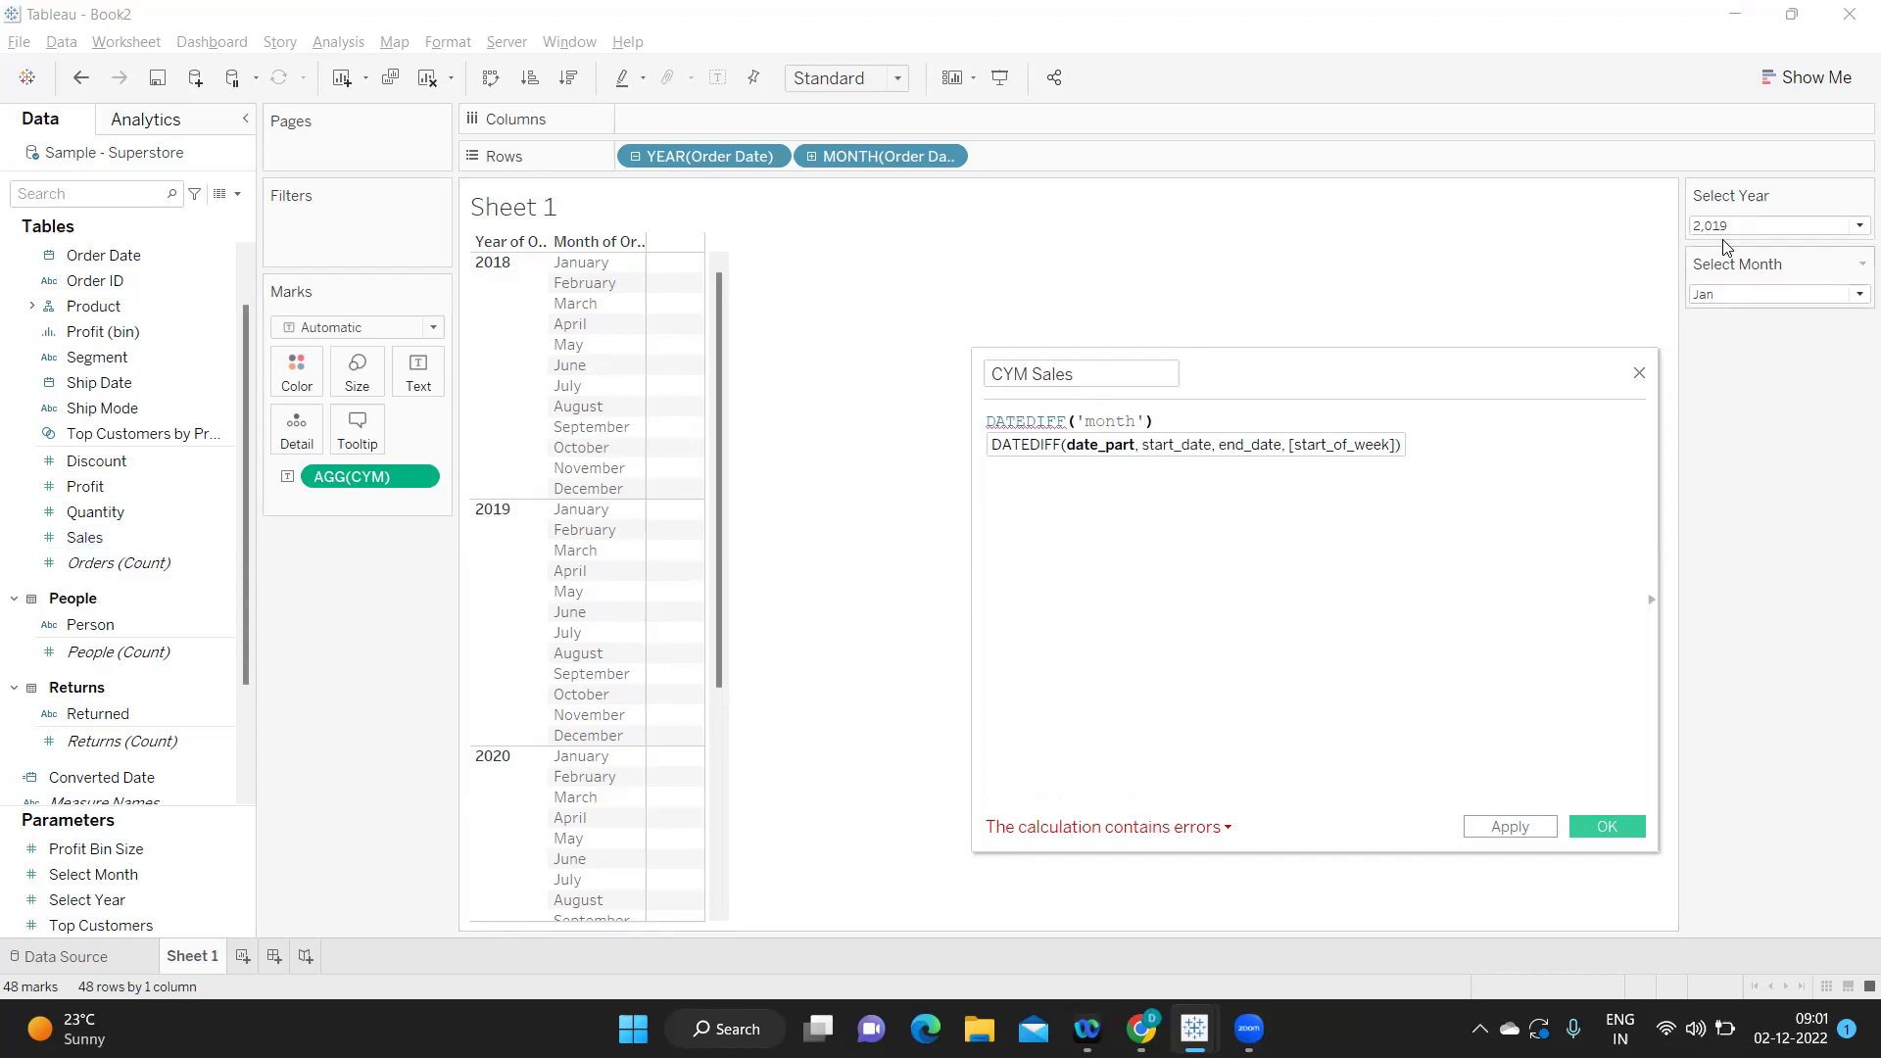
Complete the expression as DATEDIFF('month',[Order Date],[Converted Date]).
double_click(1115, 420)
click(1149, 420)
text(,[O)
key(Return)
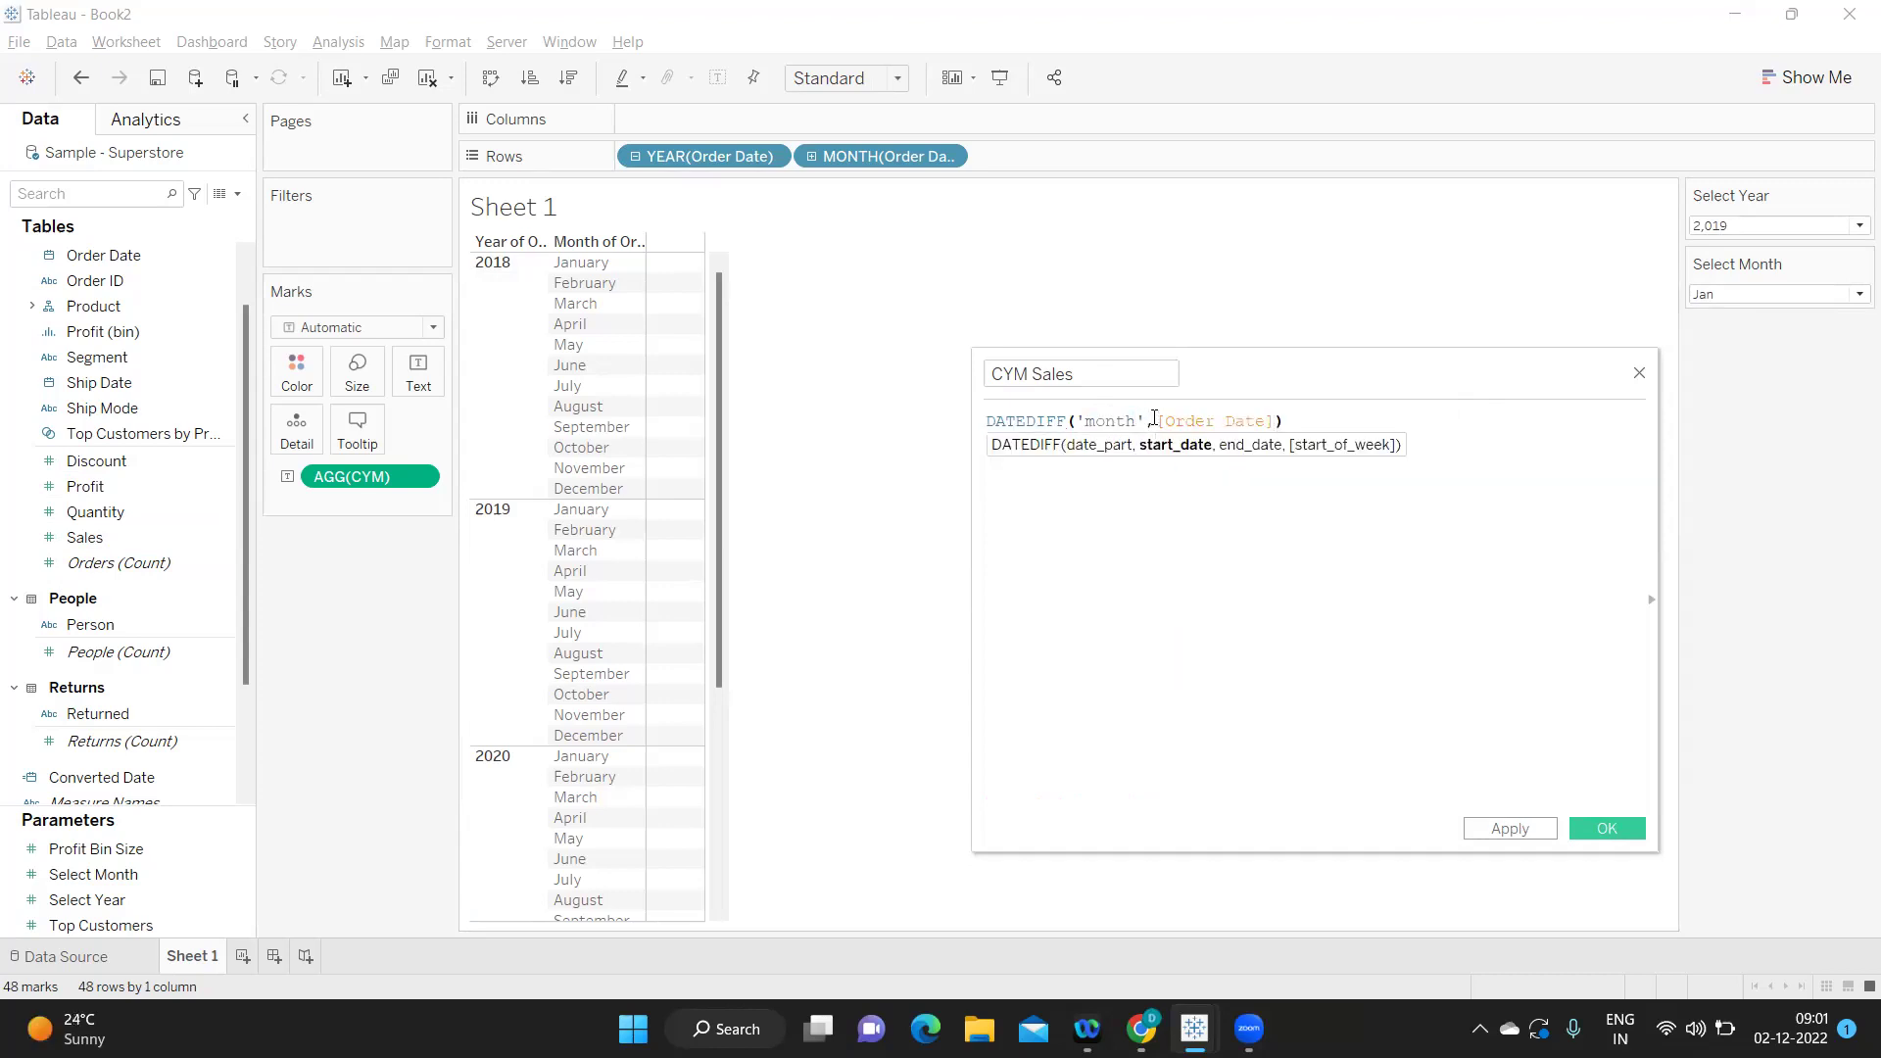
text(,)
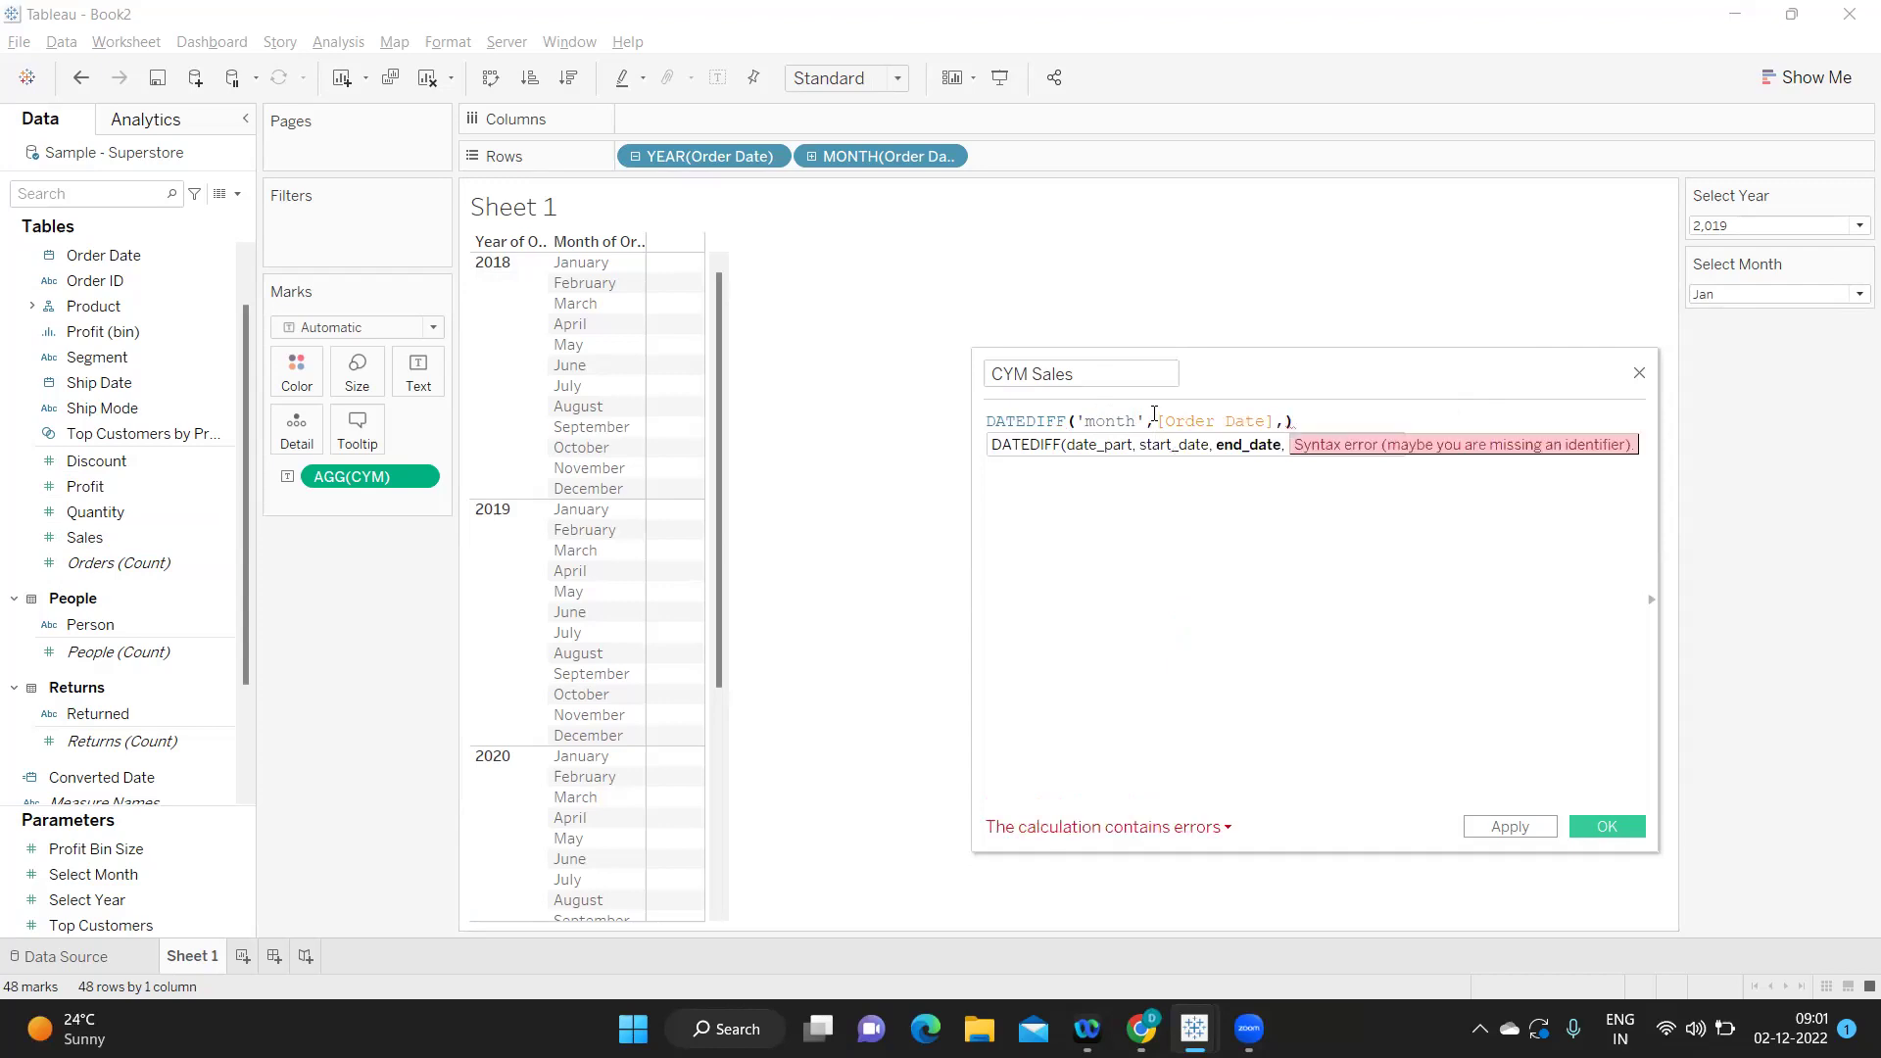
text(con)
key(Down)
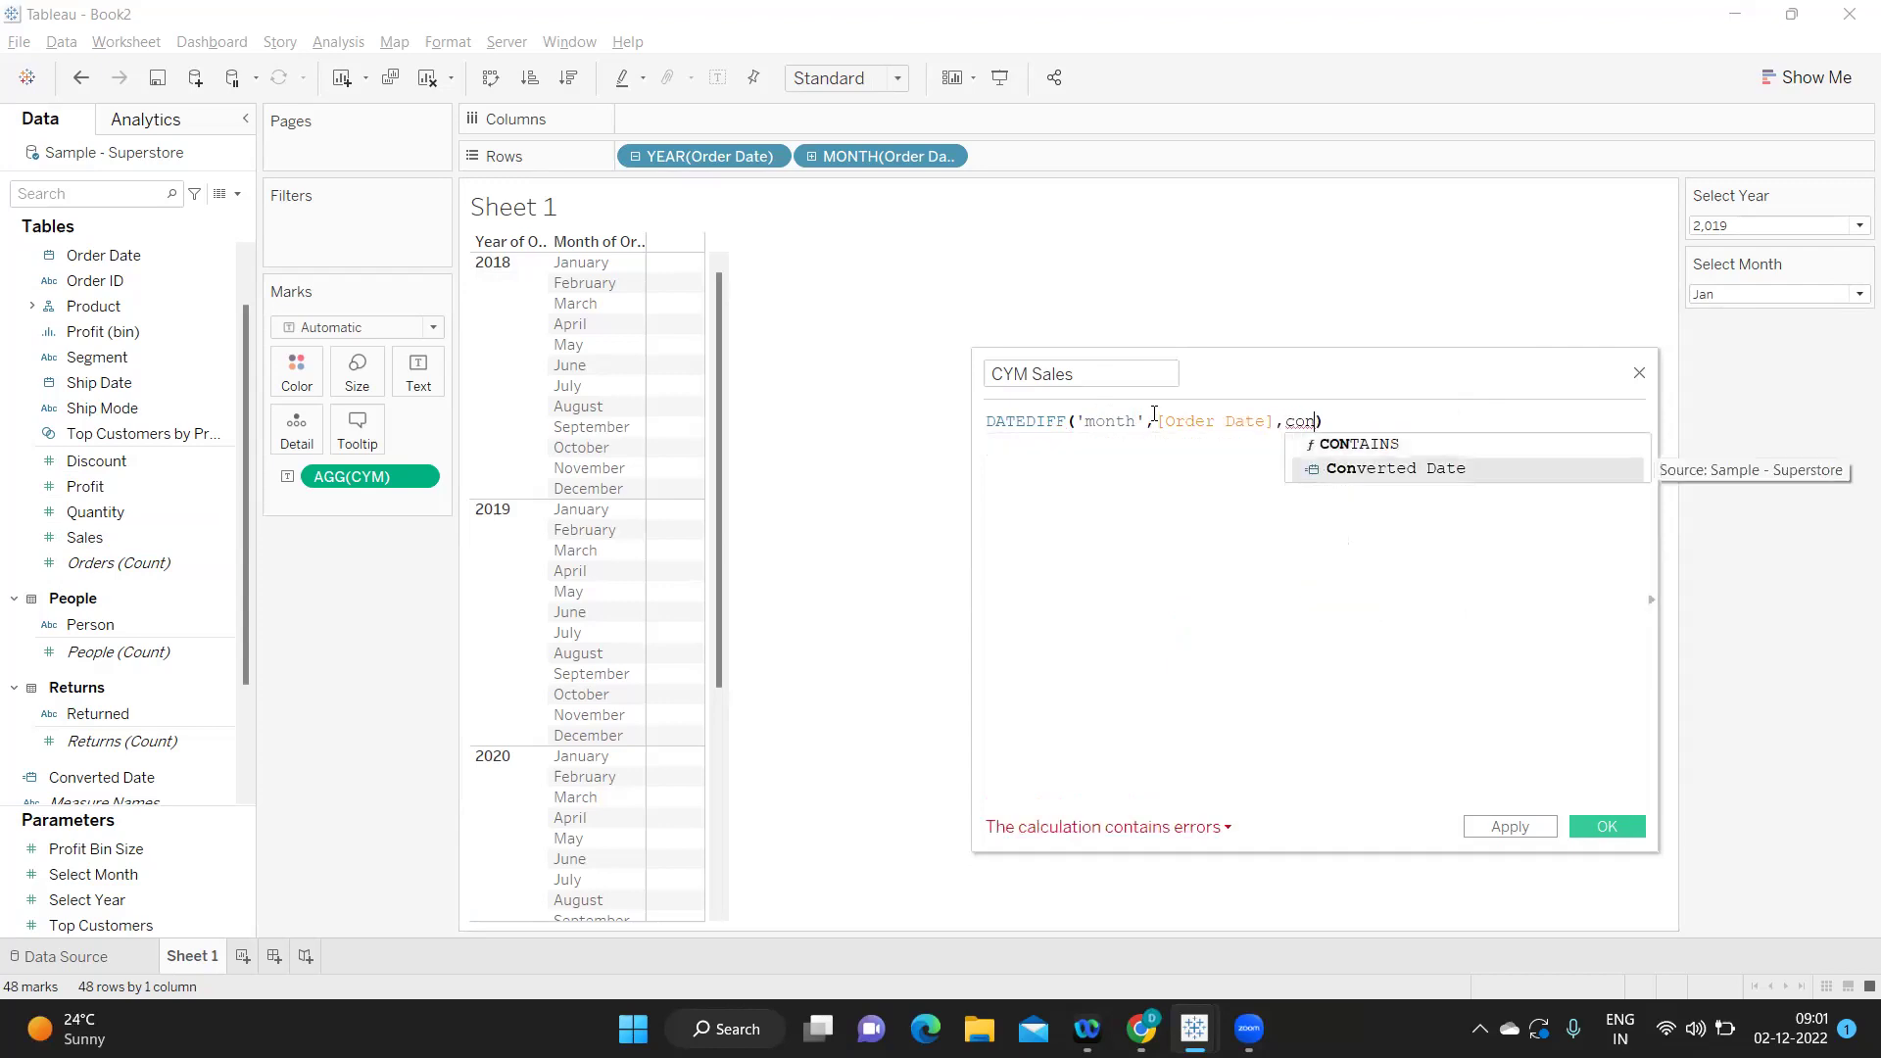
key(Return)
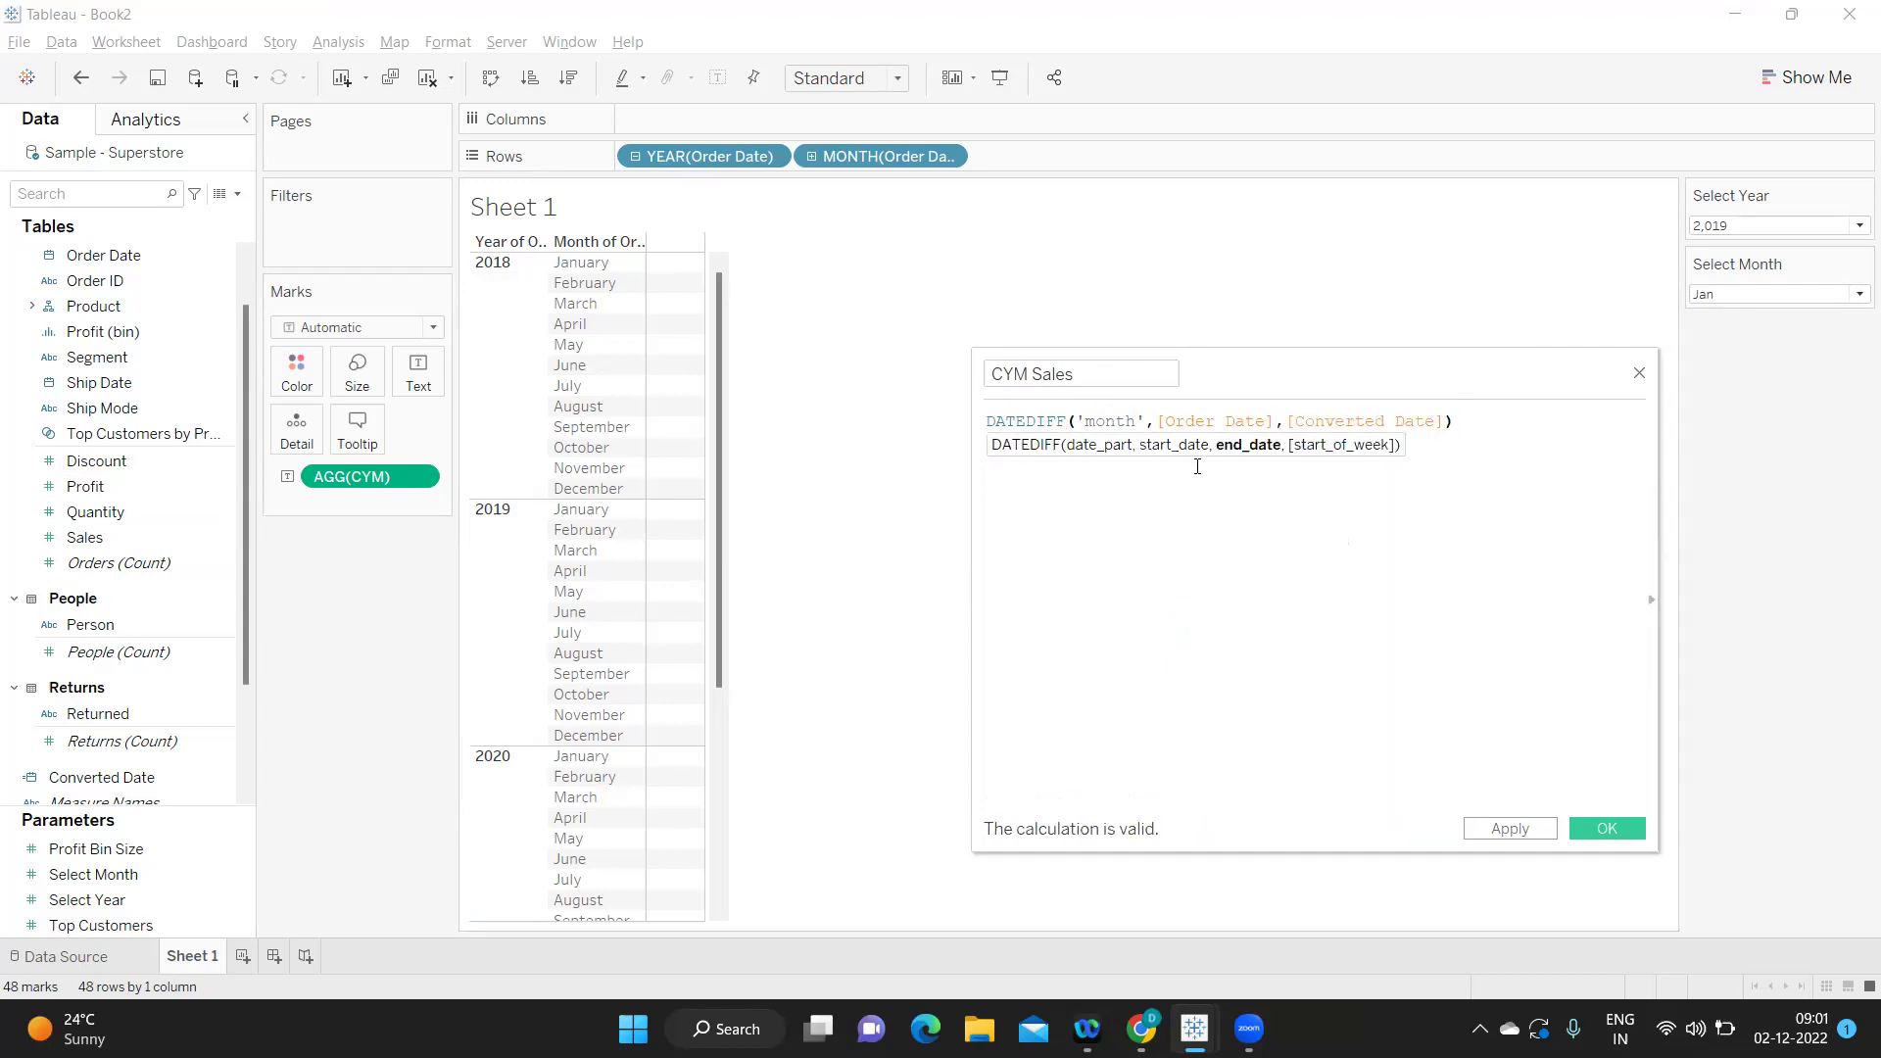
Wrap it into sum(IF DATEDIFF(...)=0 THEN [Sales] END) and apply.
click(1489, 424)
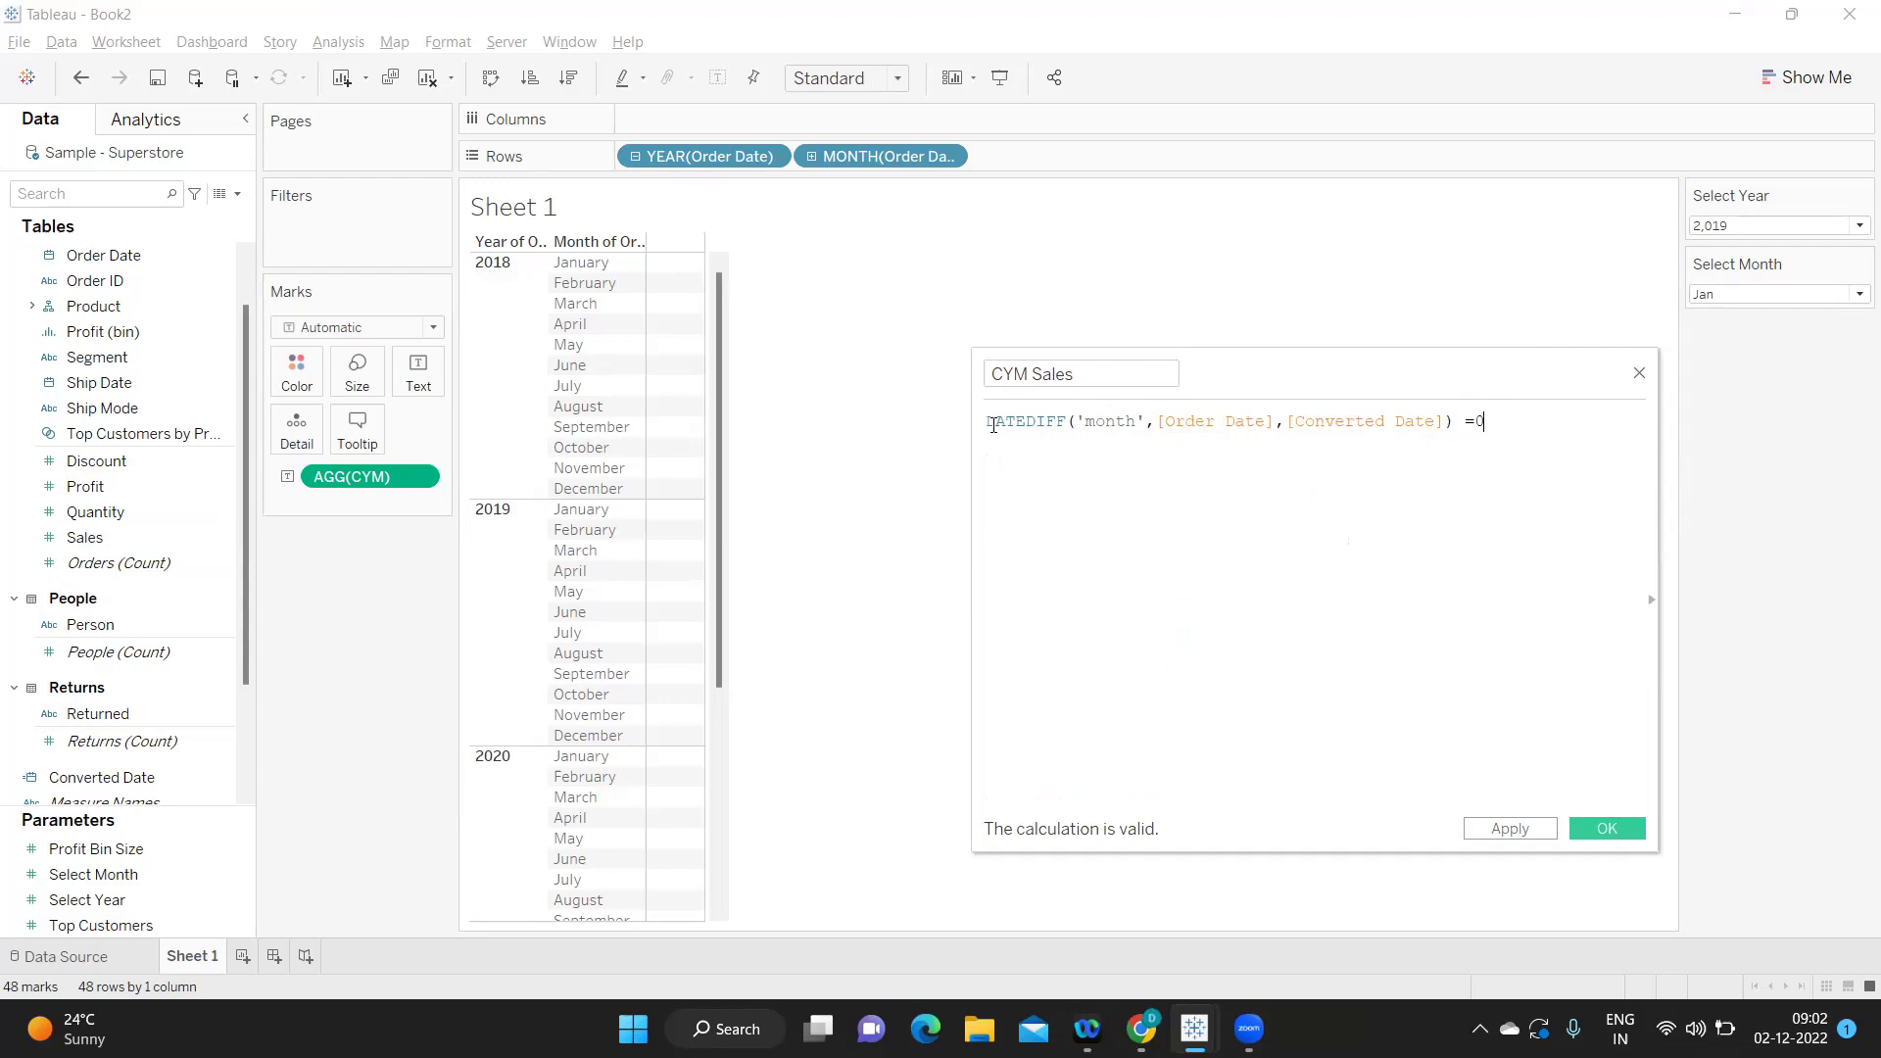
key(Return)
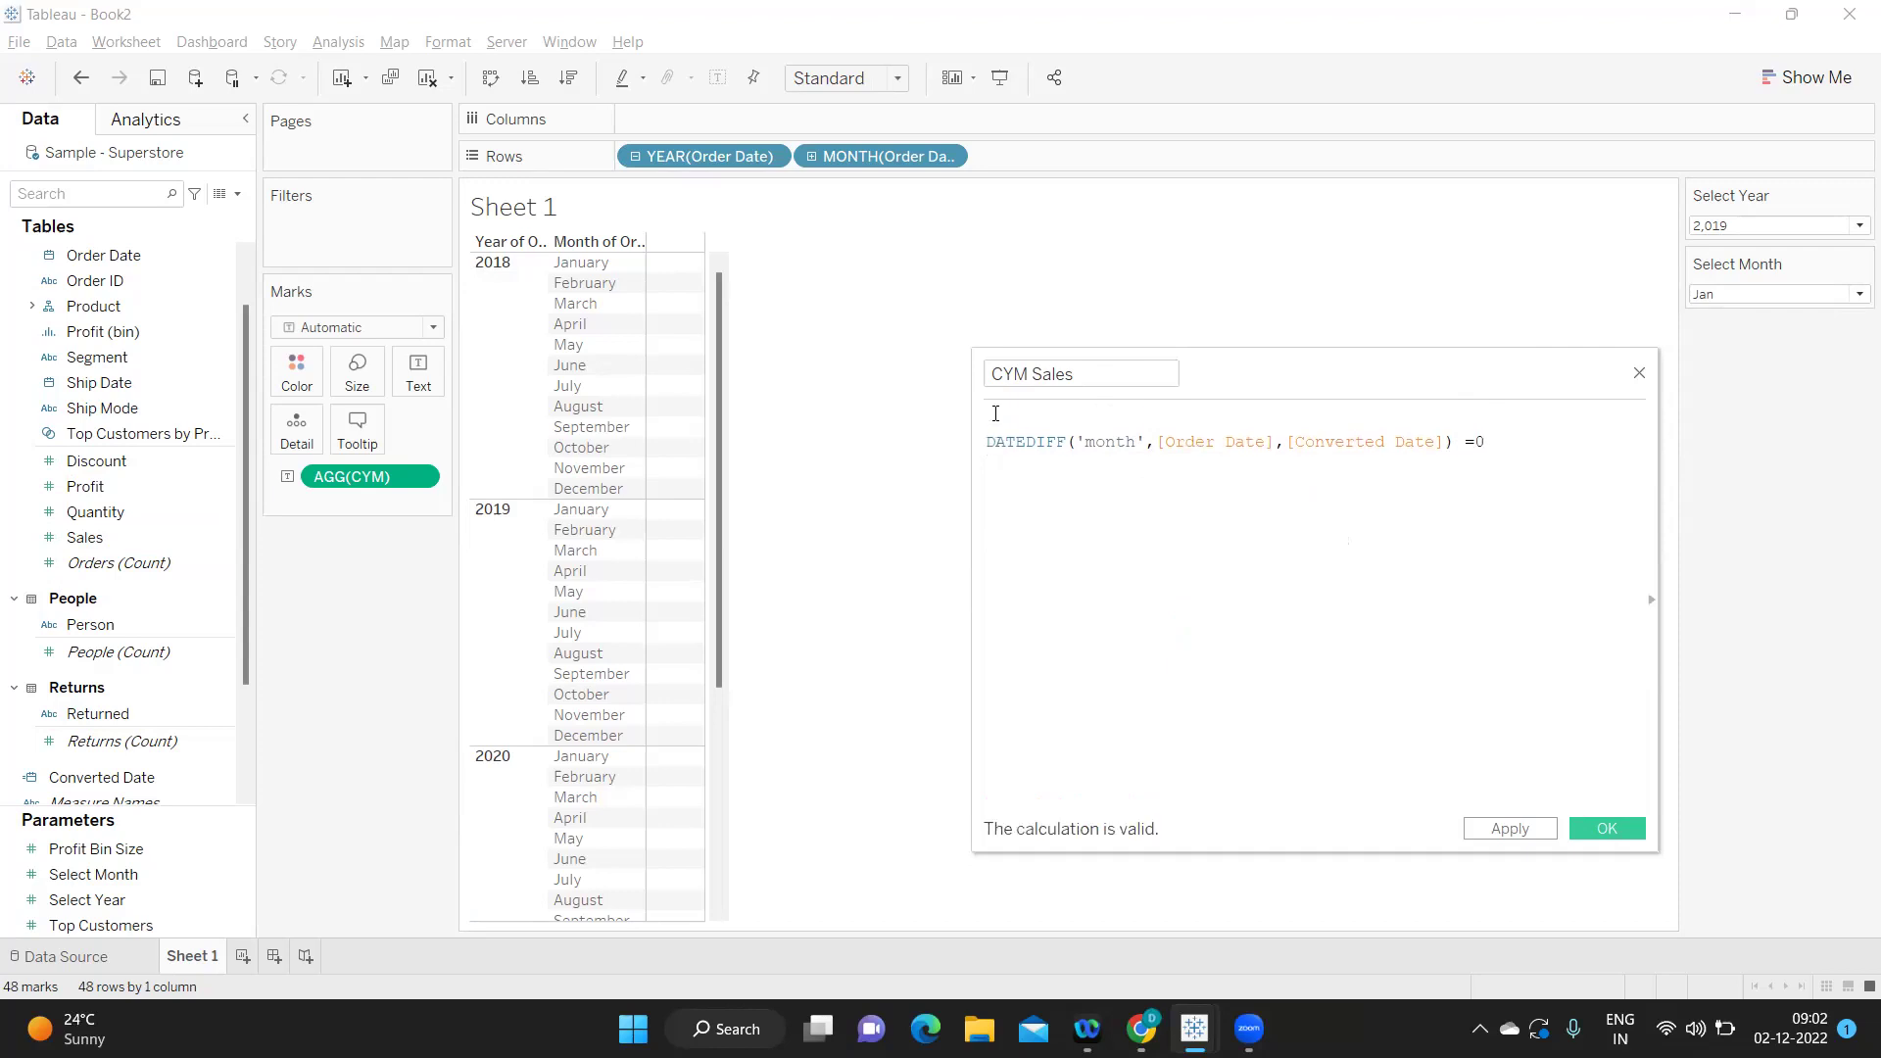
text(IF)
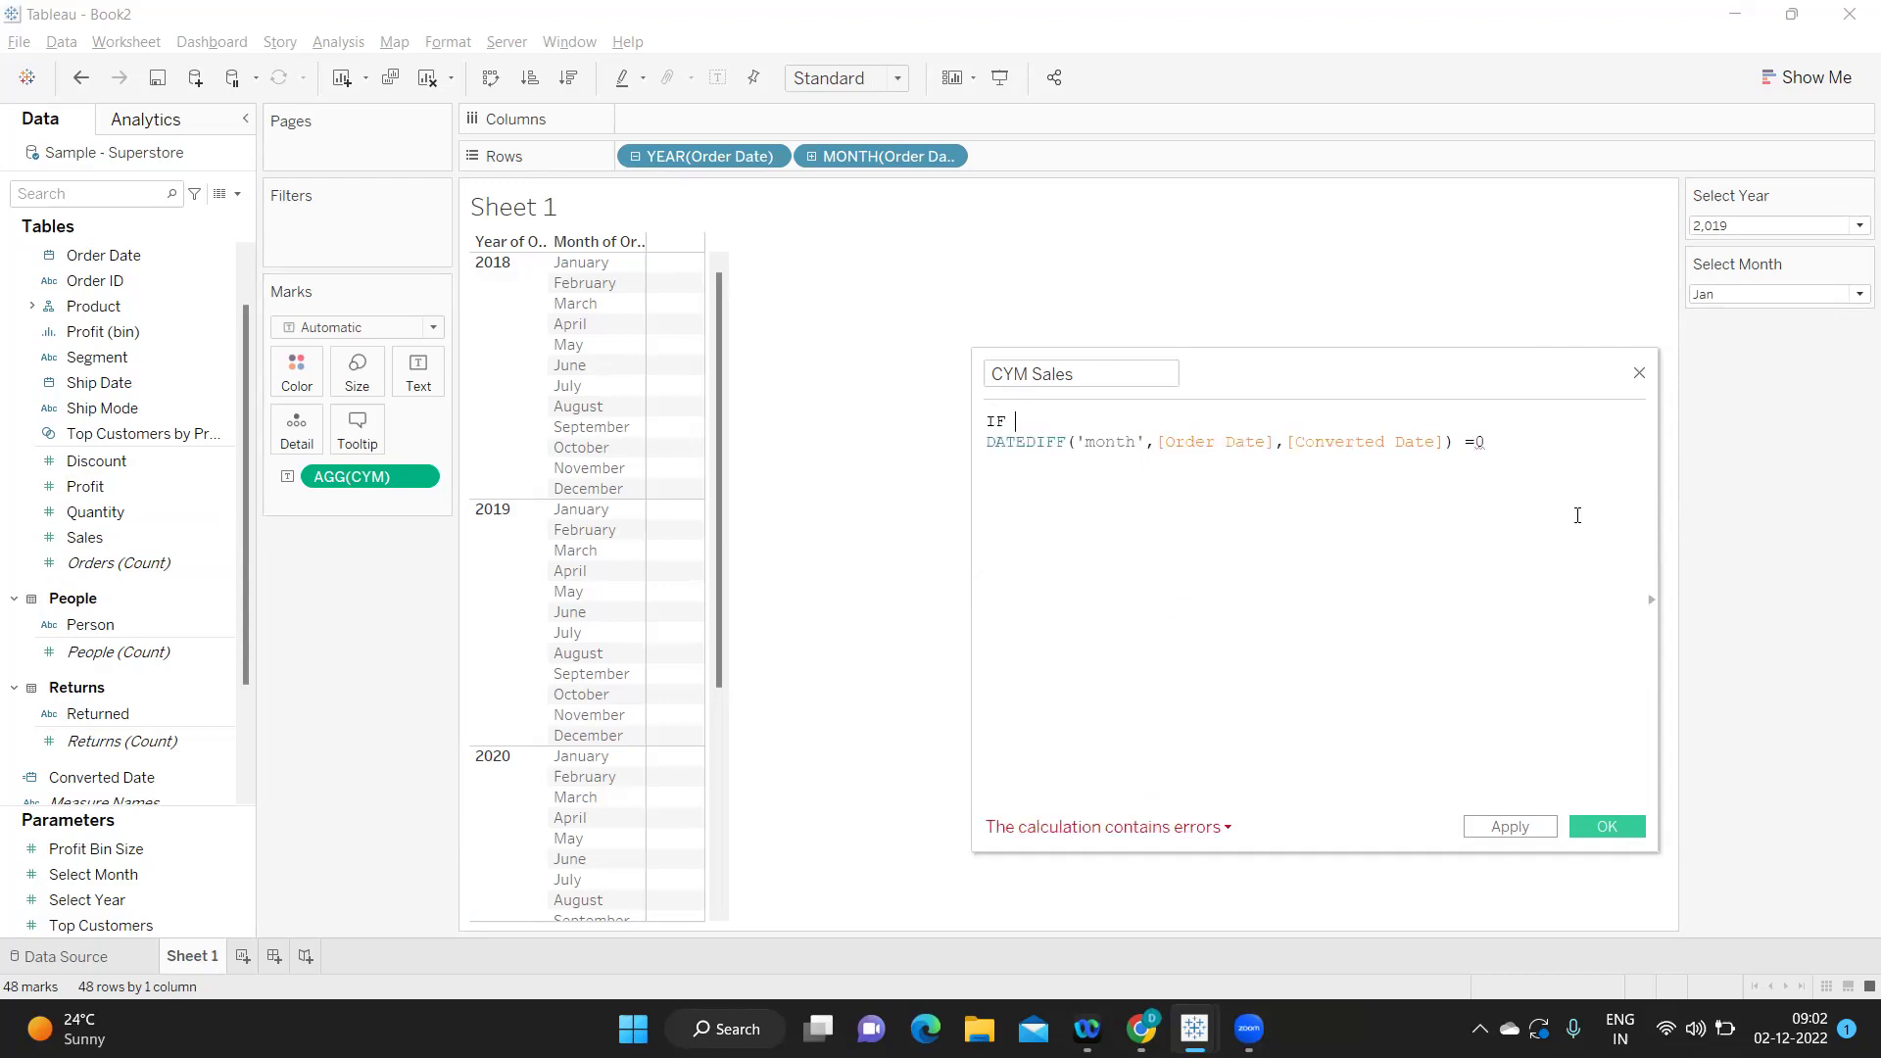
key(Return)
text(THEN sale)
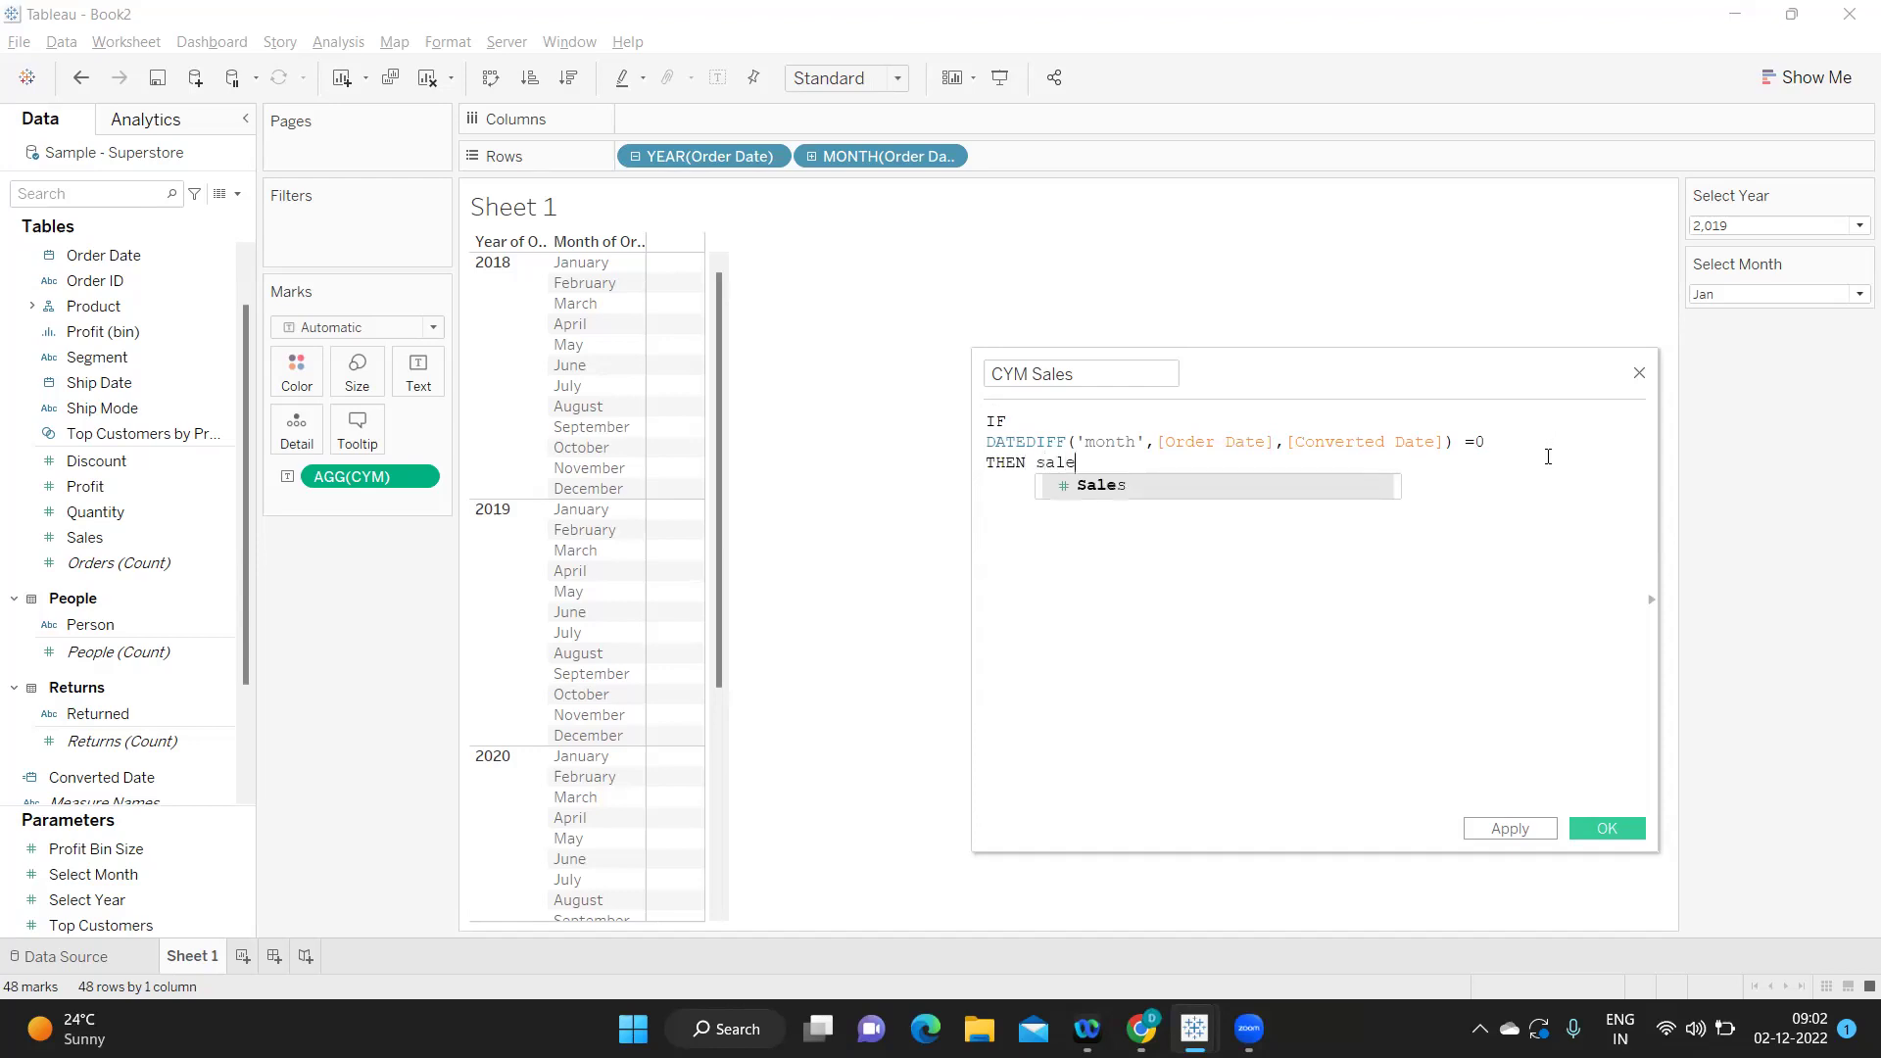
key(Return)
text(END)
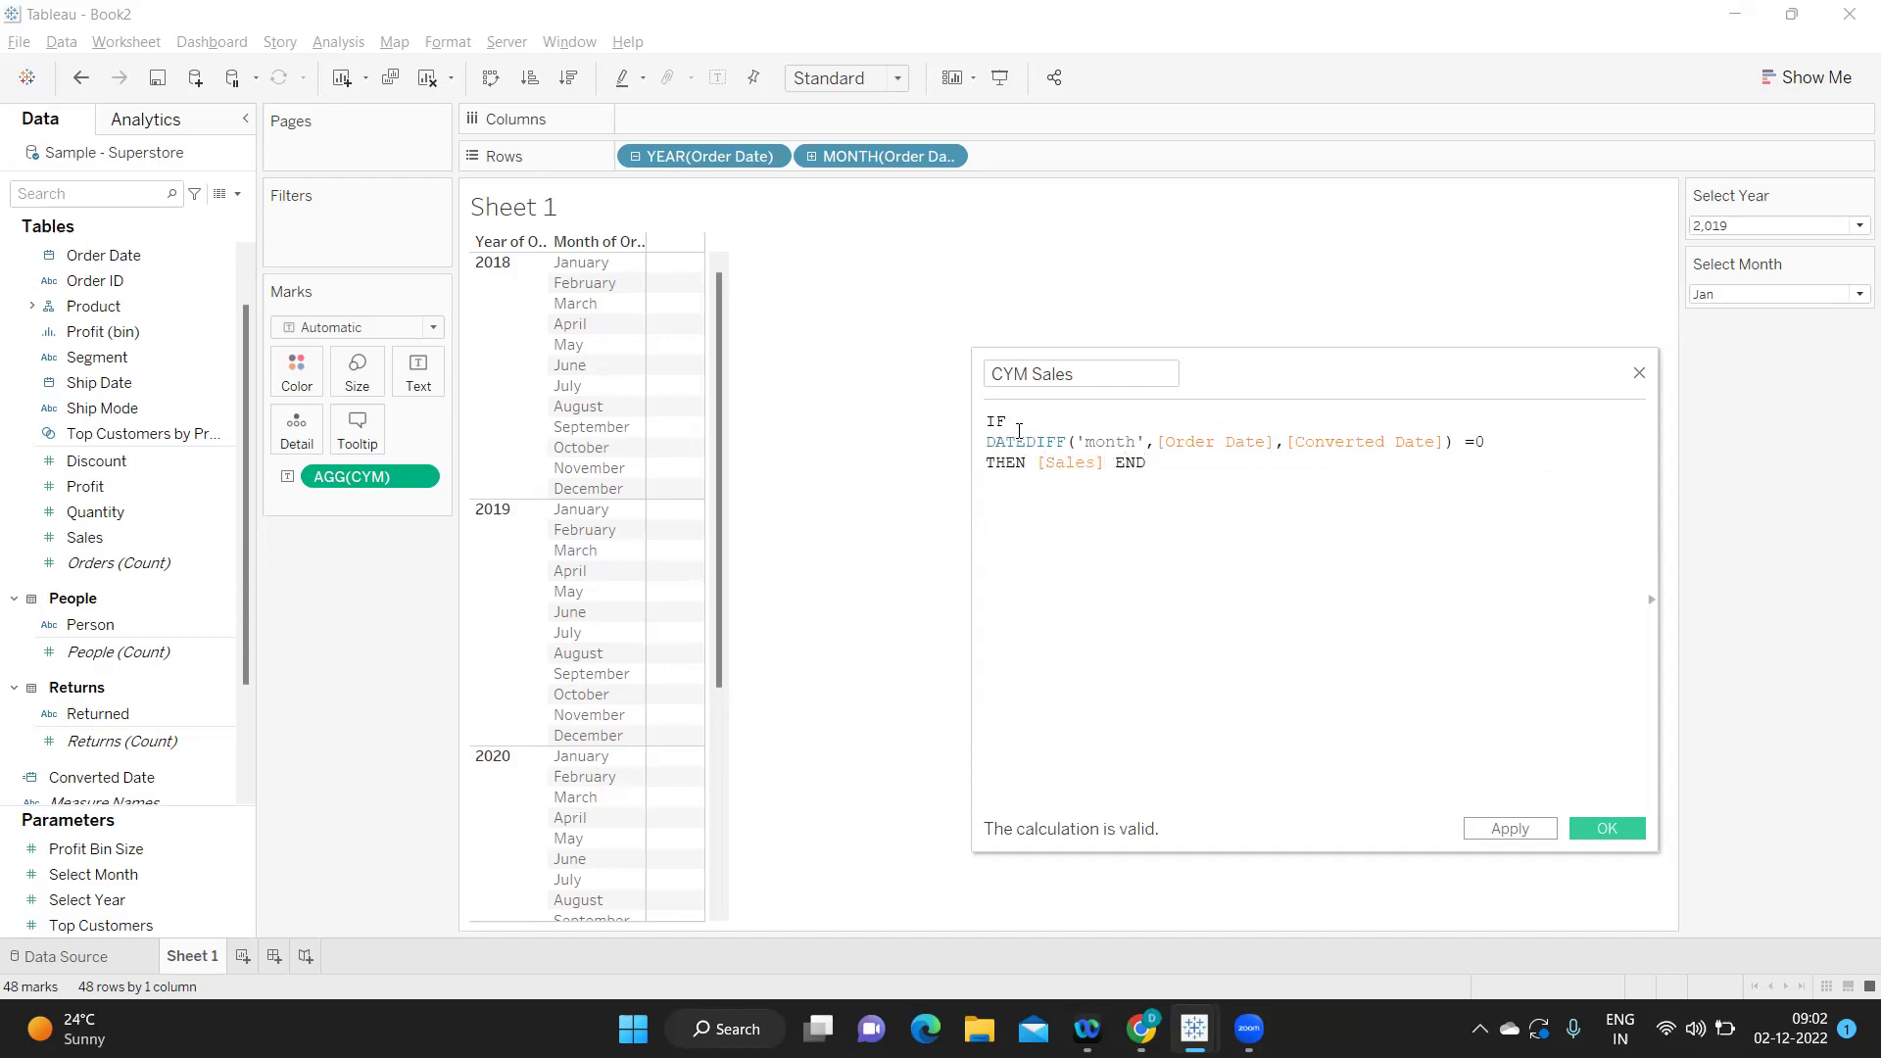
key(Return)
text(sum ()
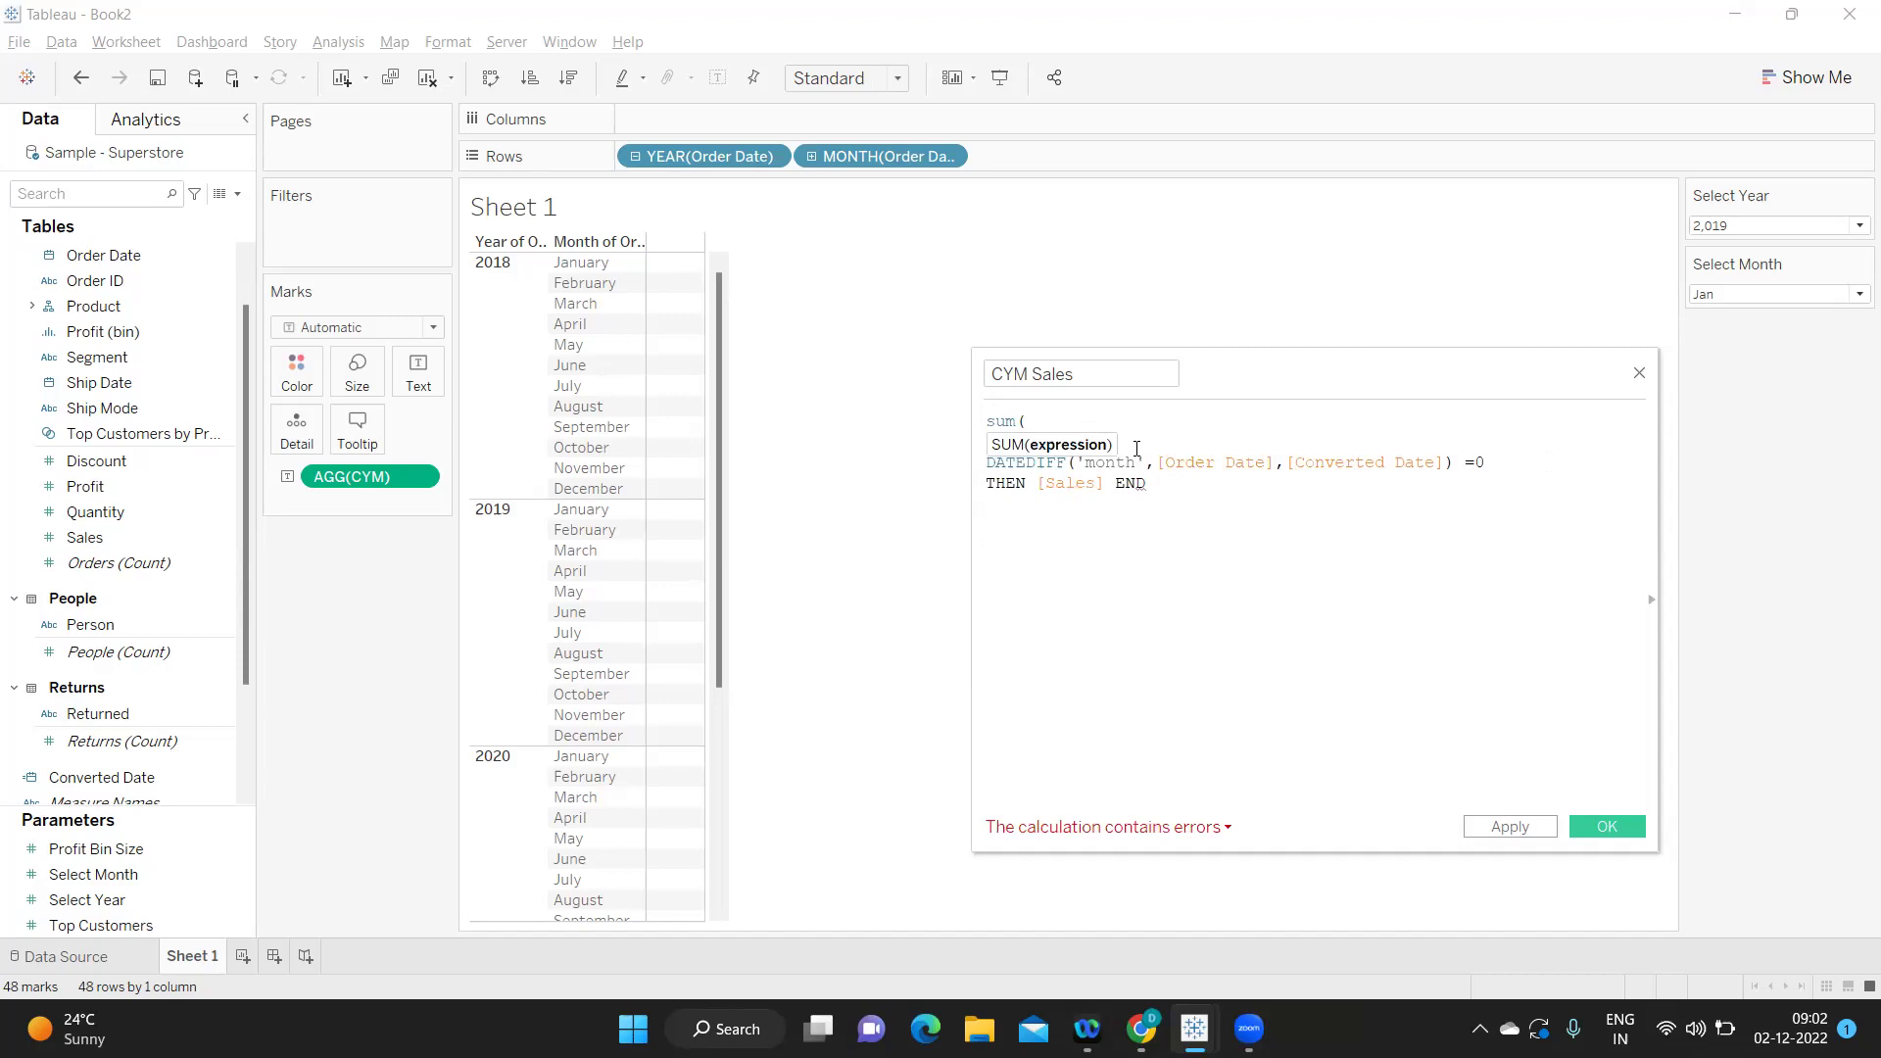
click(1213, 498)
text())
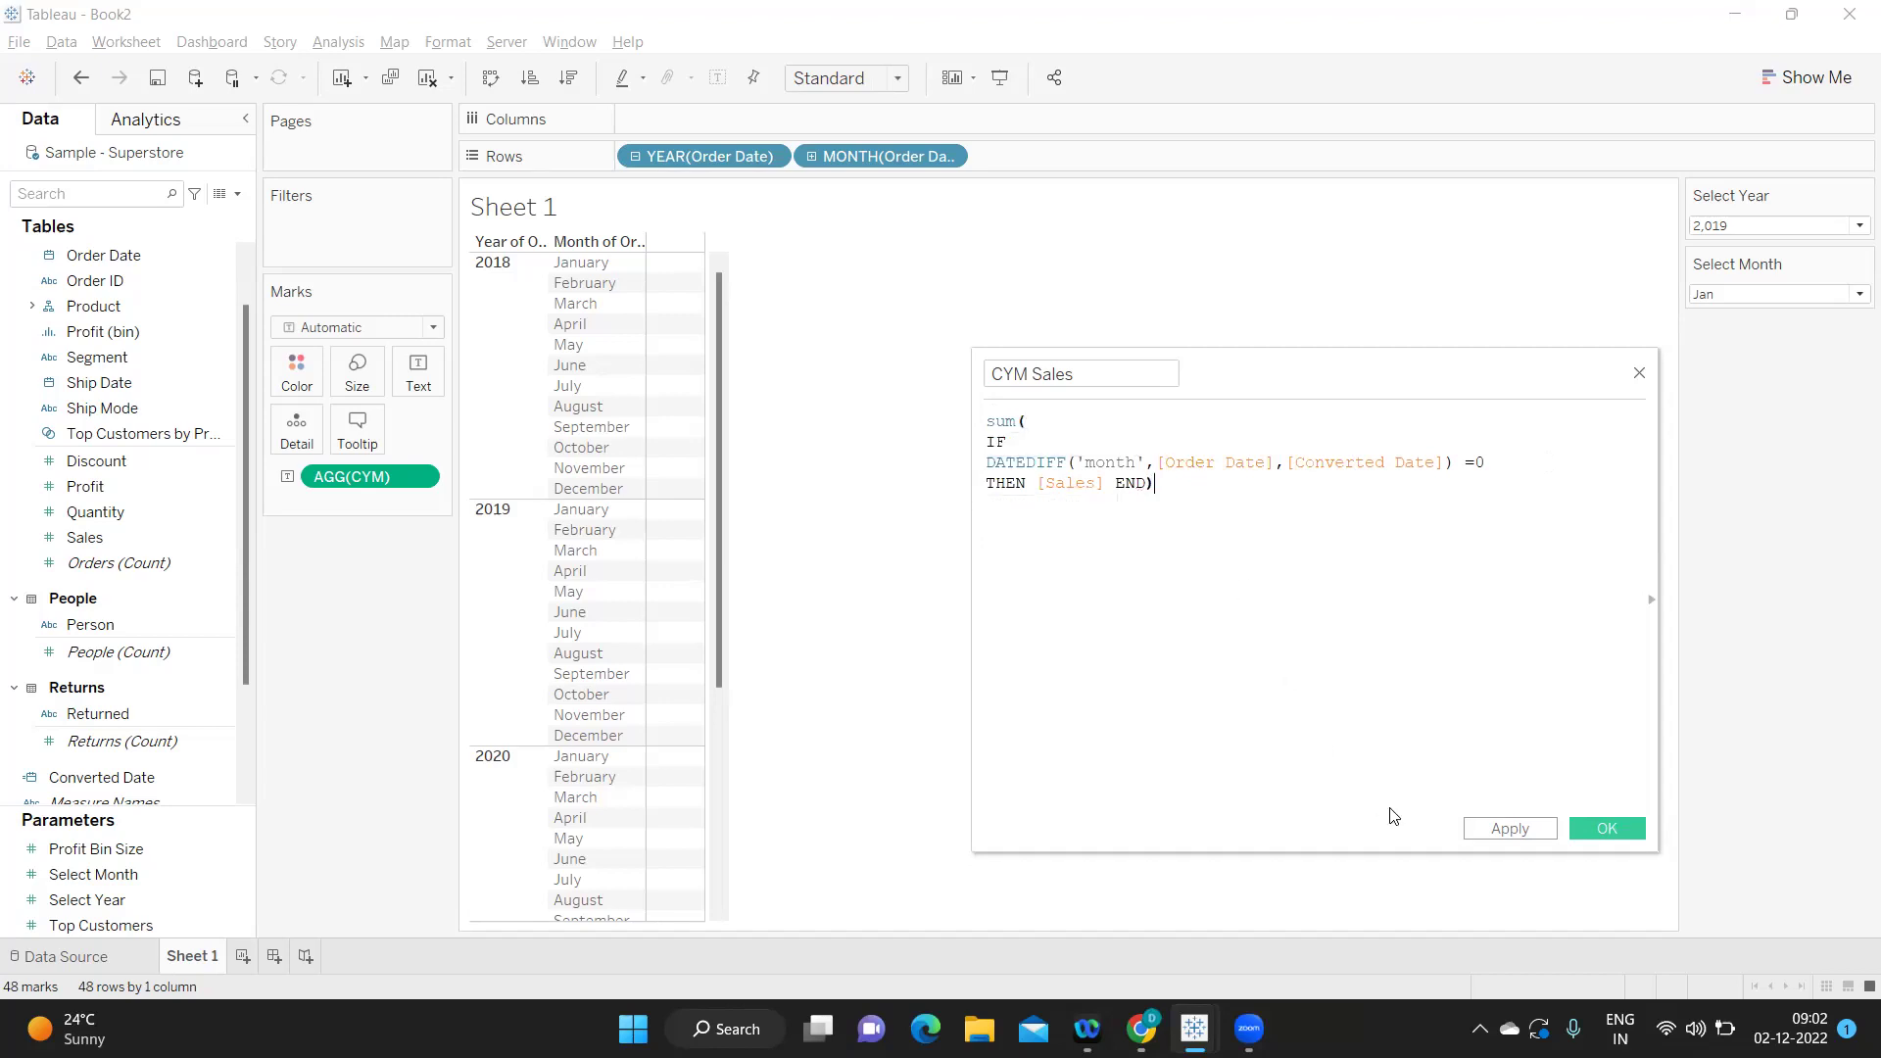
click(1504, 830)
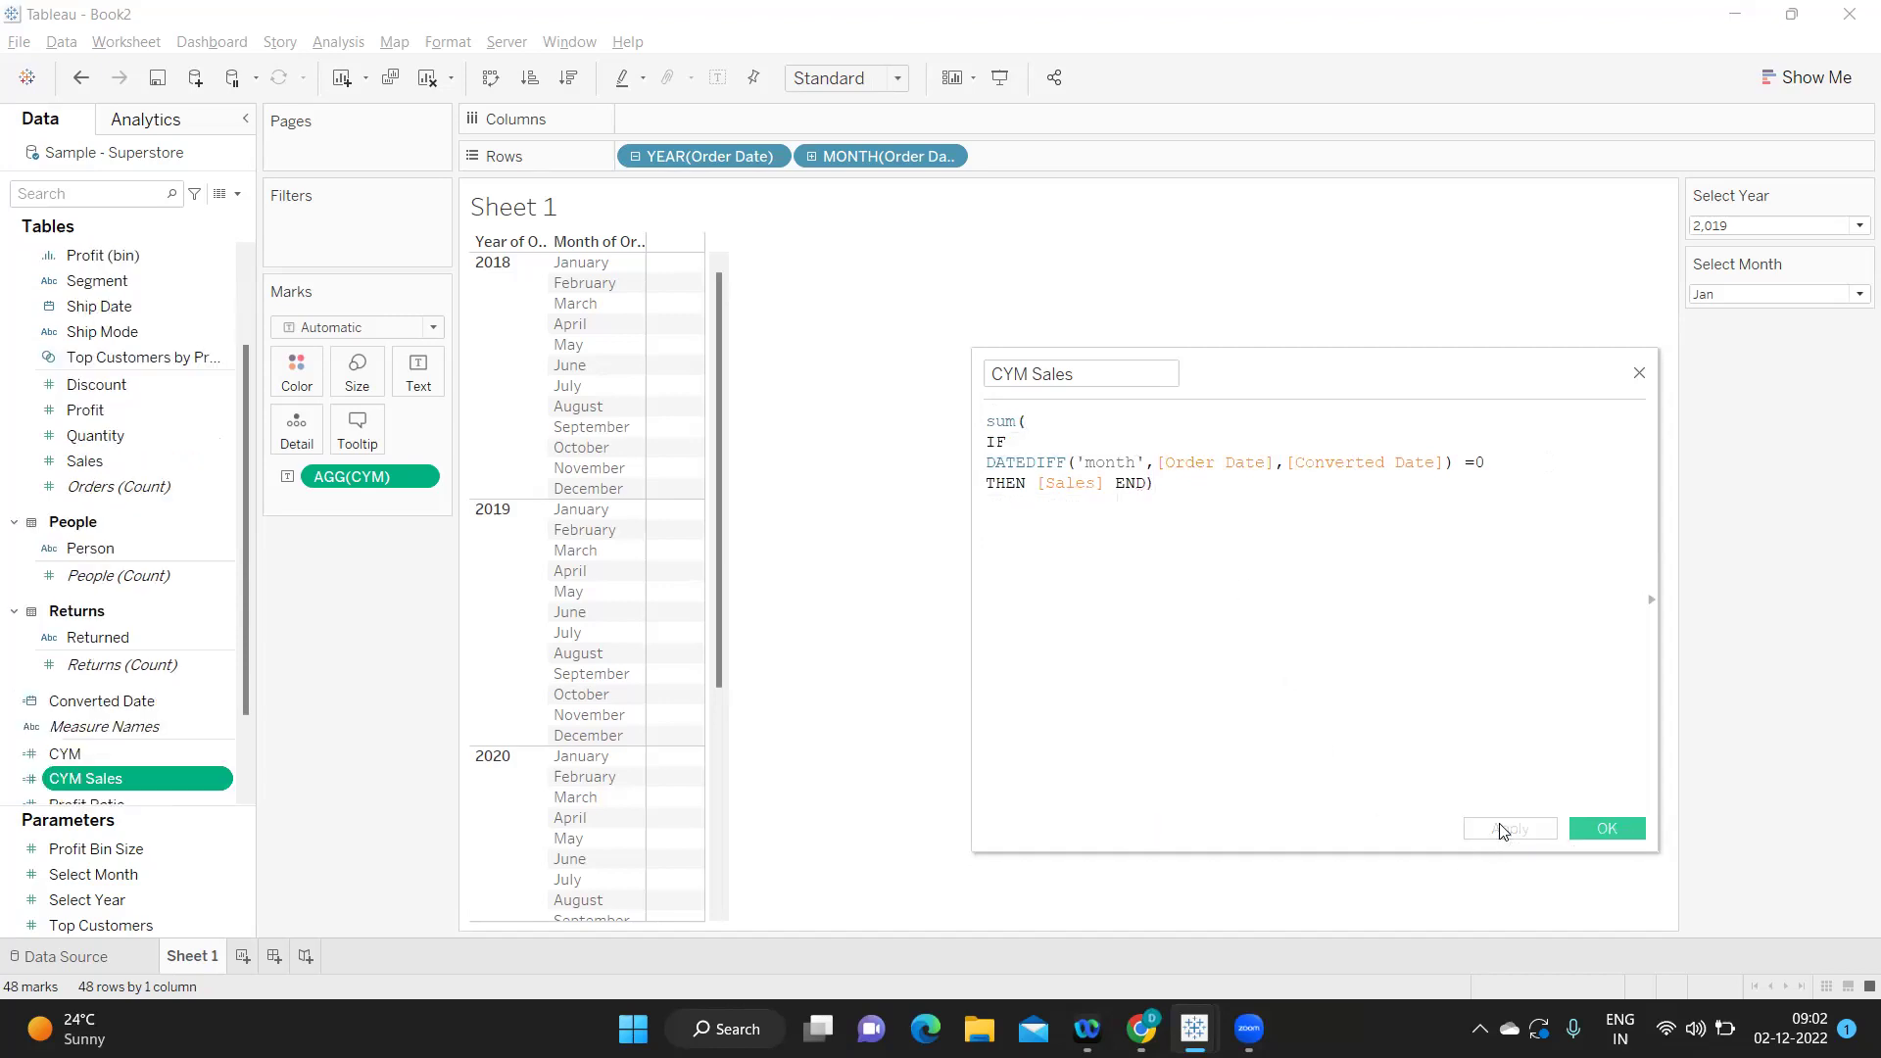
Show CYM Sales on Text in place of CYM and check Select Month Feb and Mar.
drag(103, 784, 416, 378)
drag(327, 500, 347, 474)
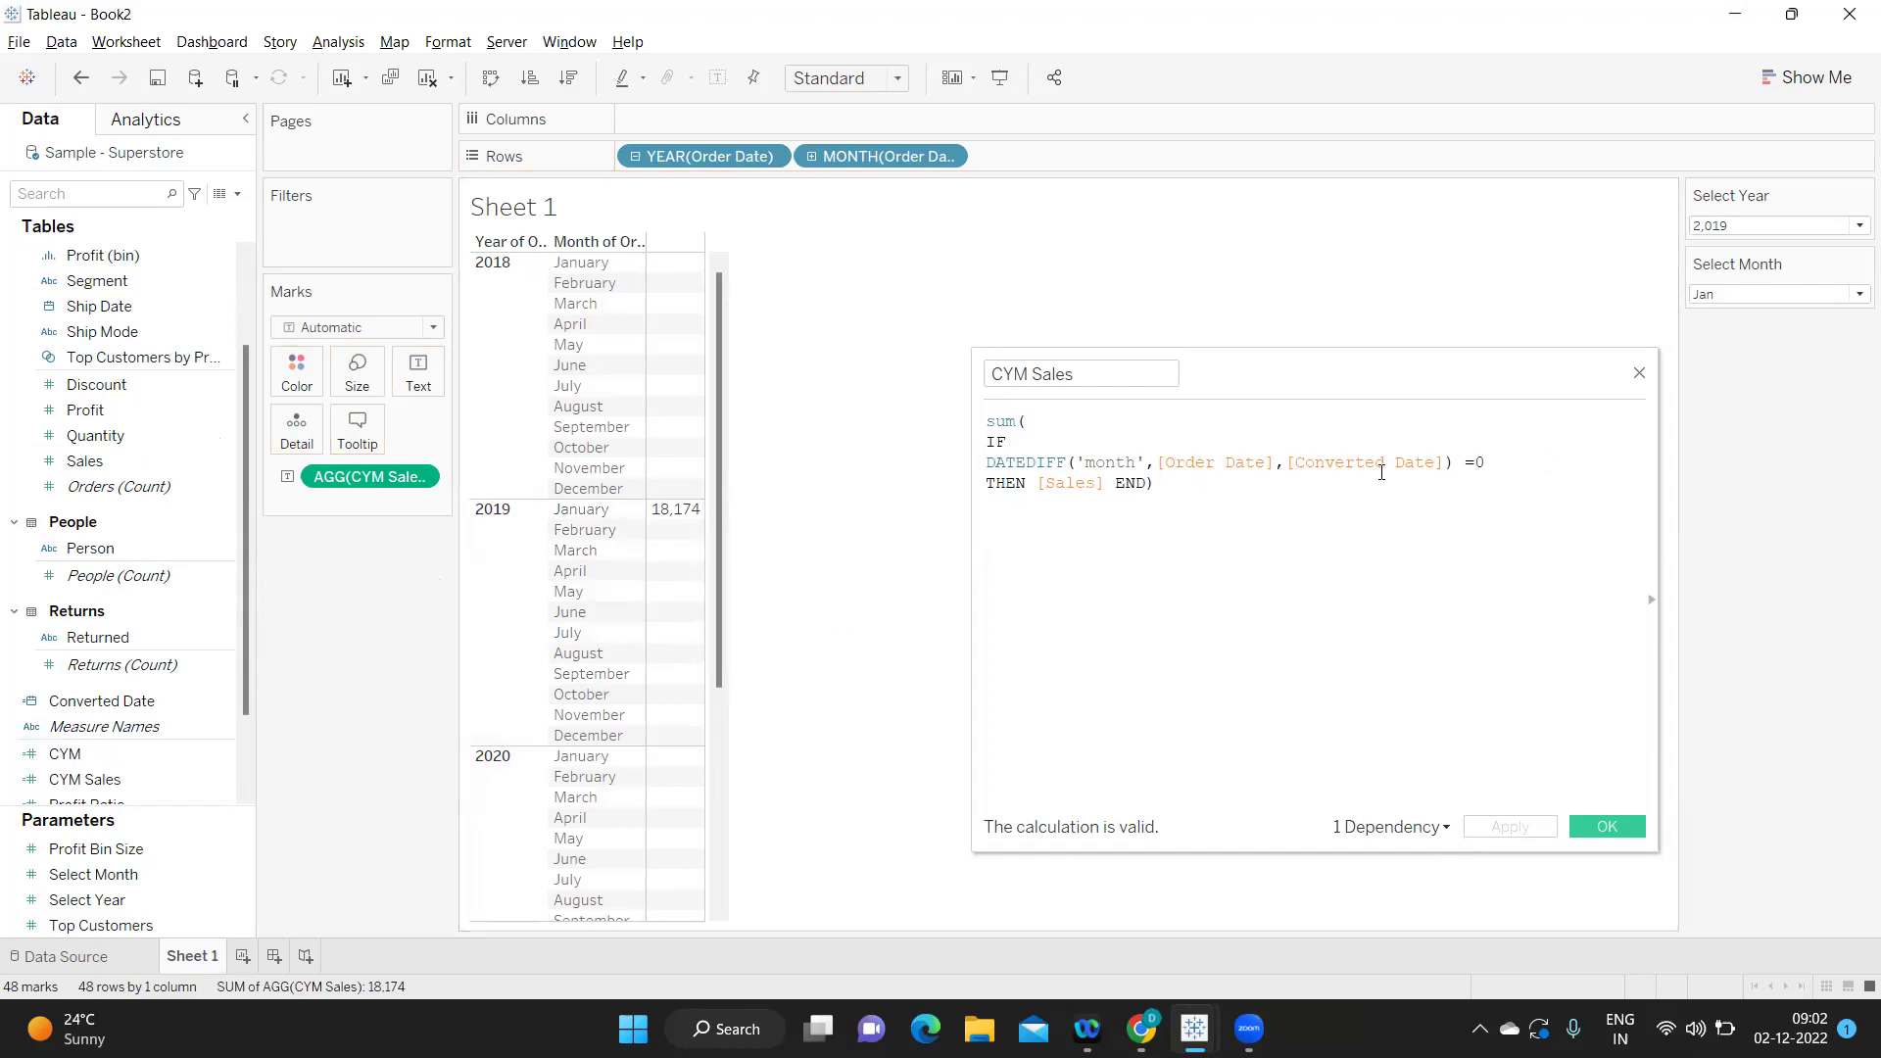
click(1469, 463)
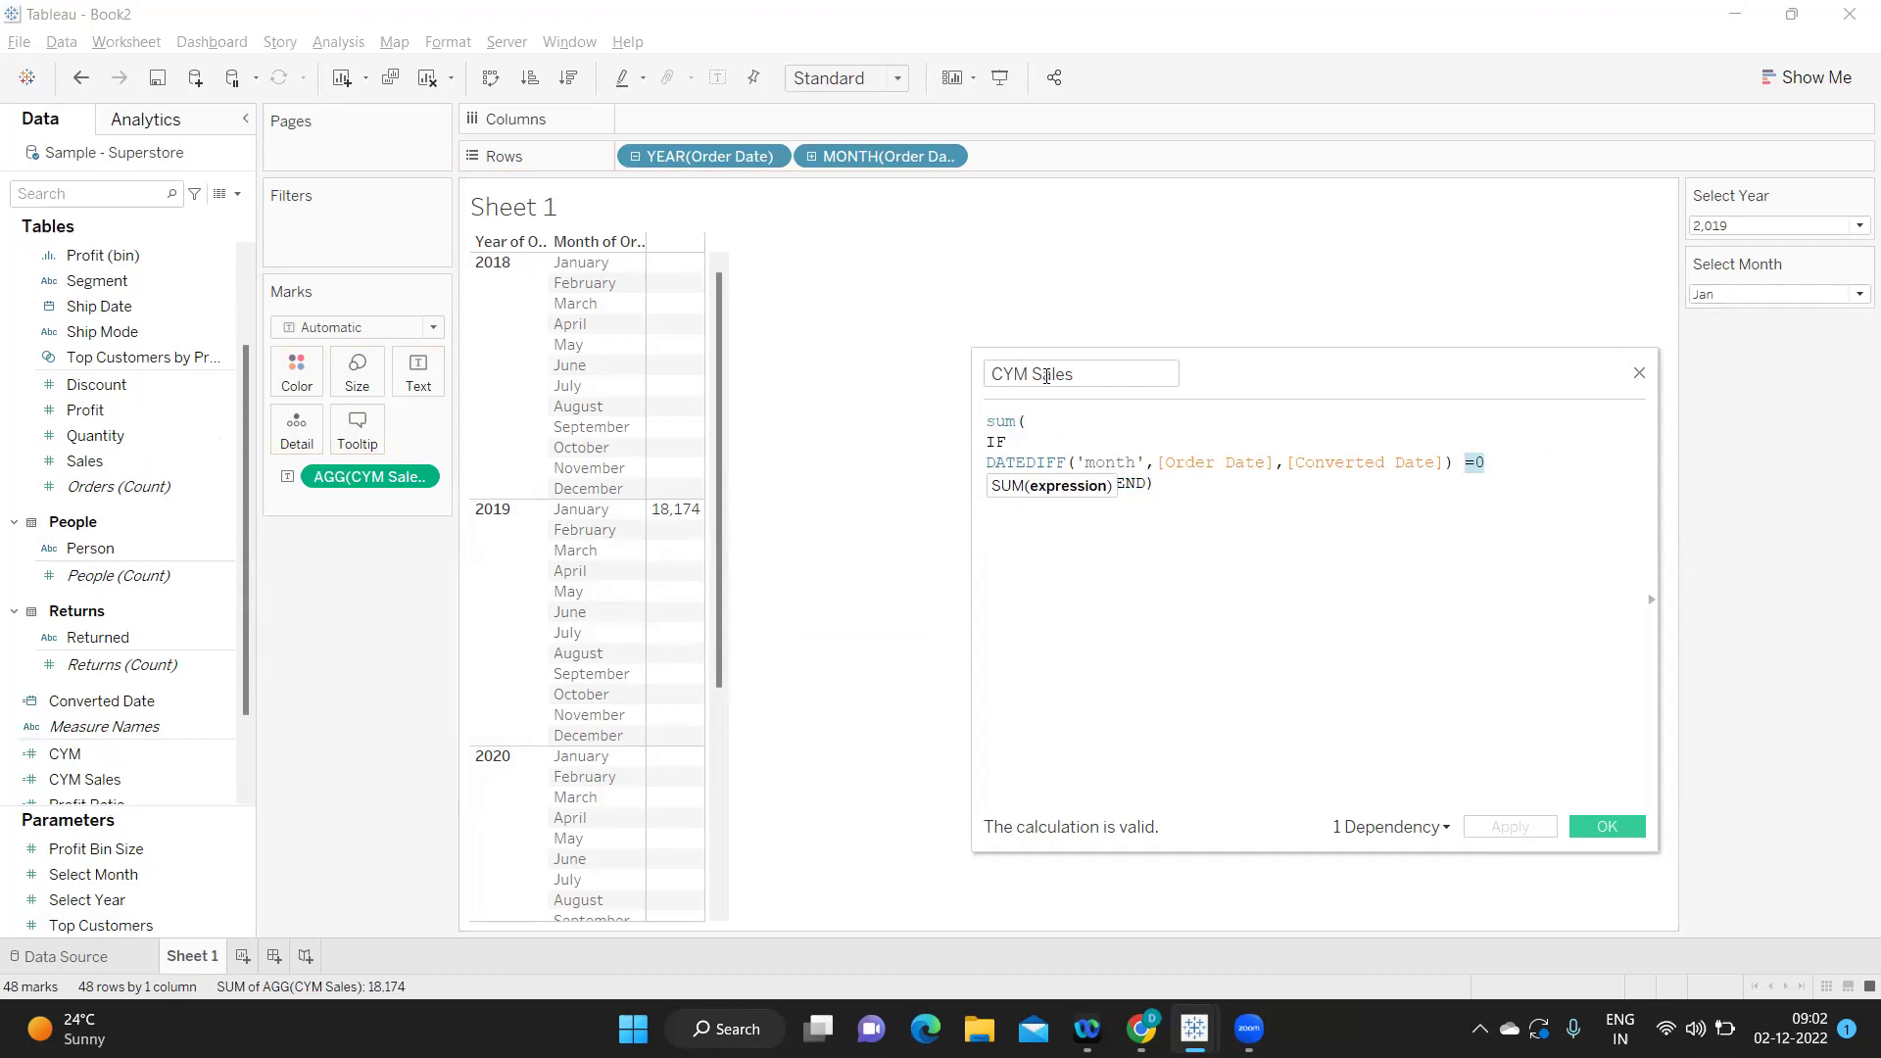
click(1715, 296)
click(1711, 333)
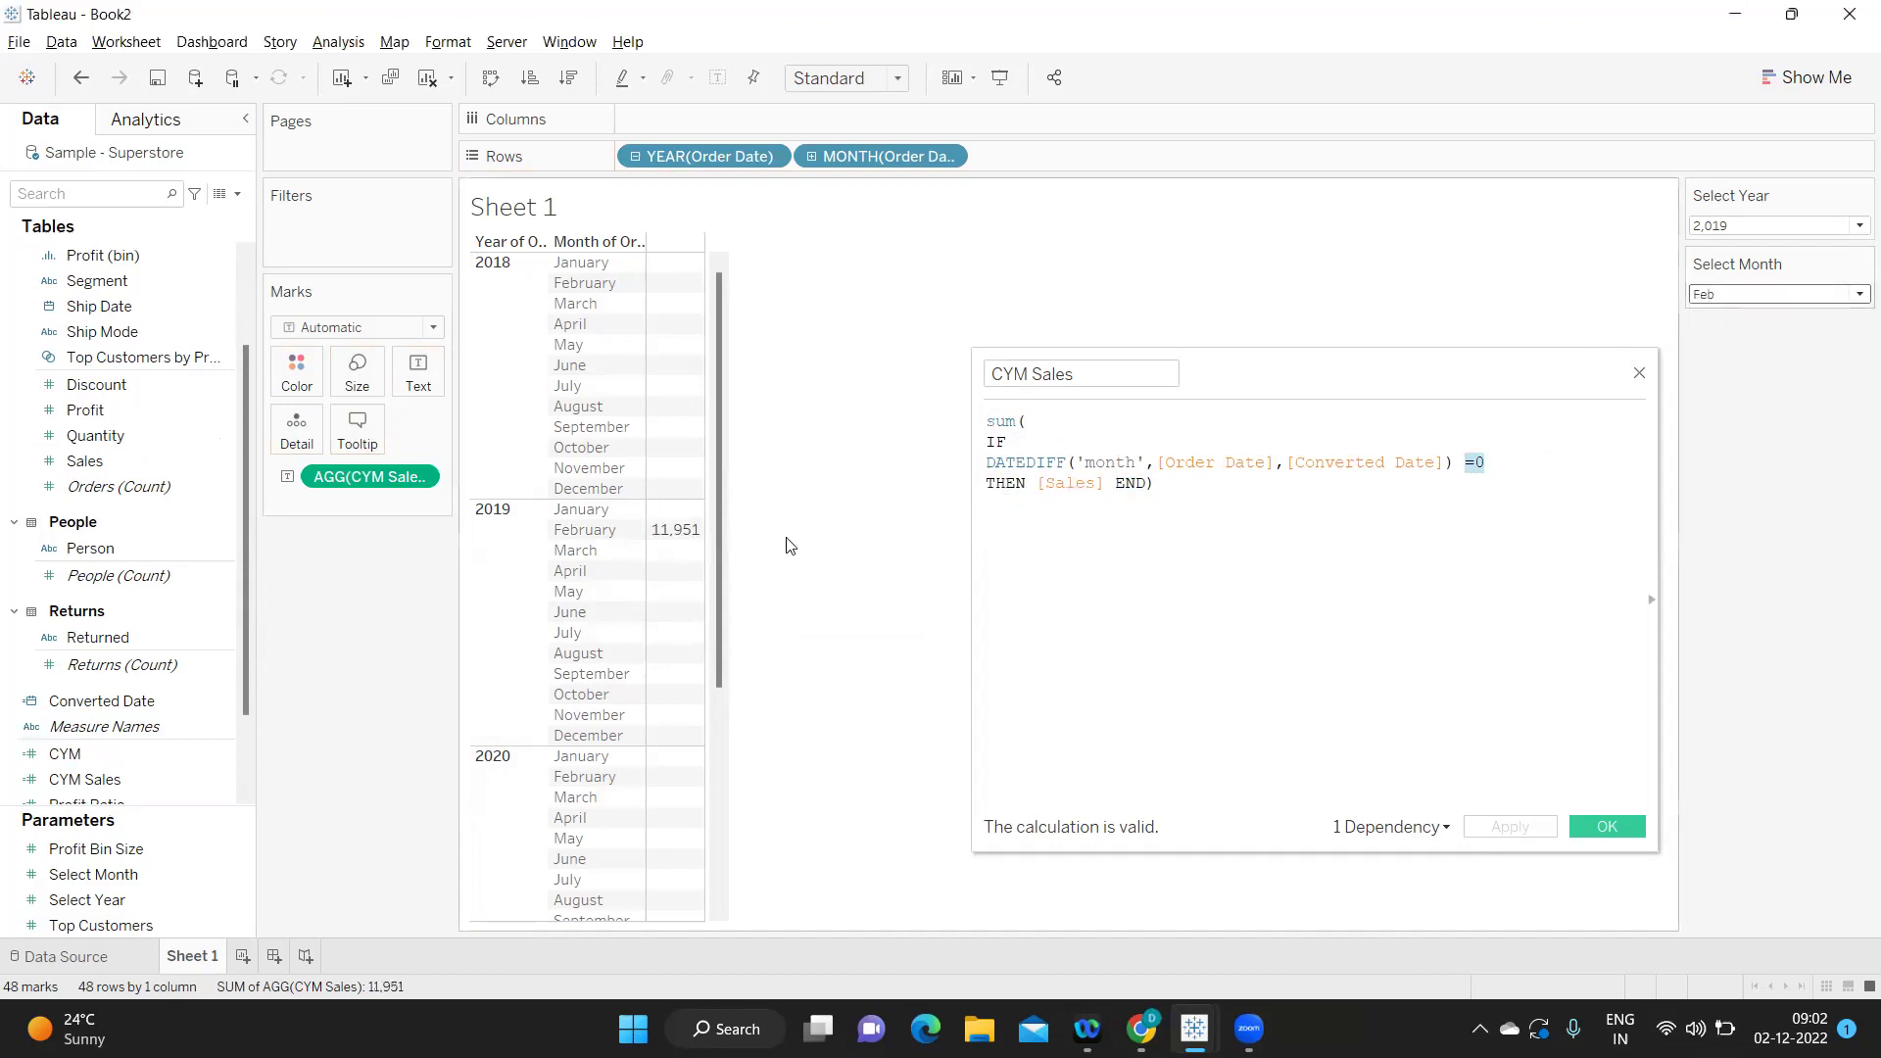
click(1745, 298)
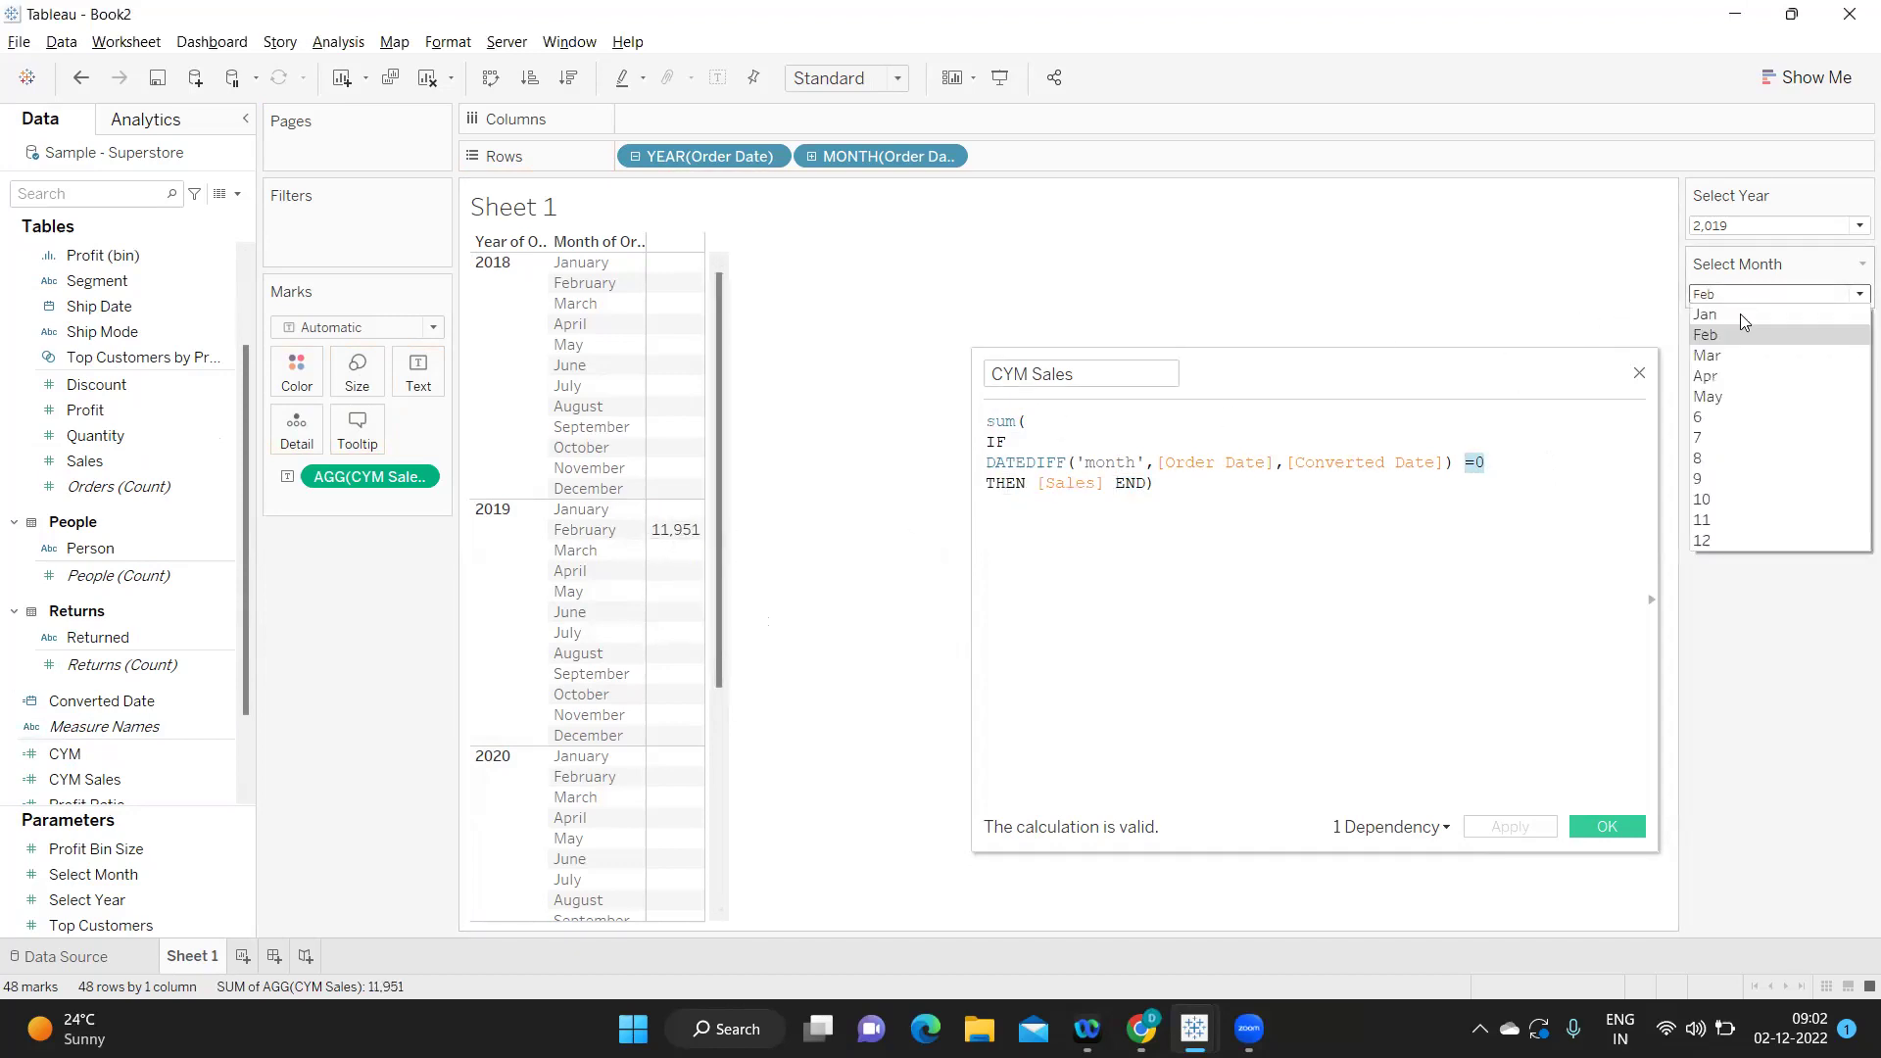
click(1724, 354)
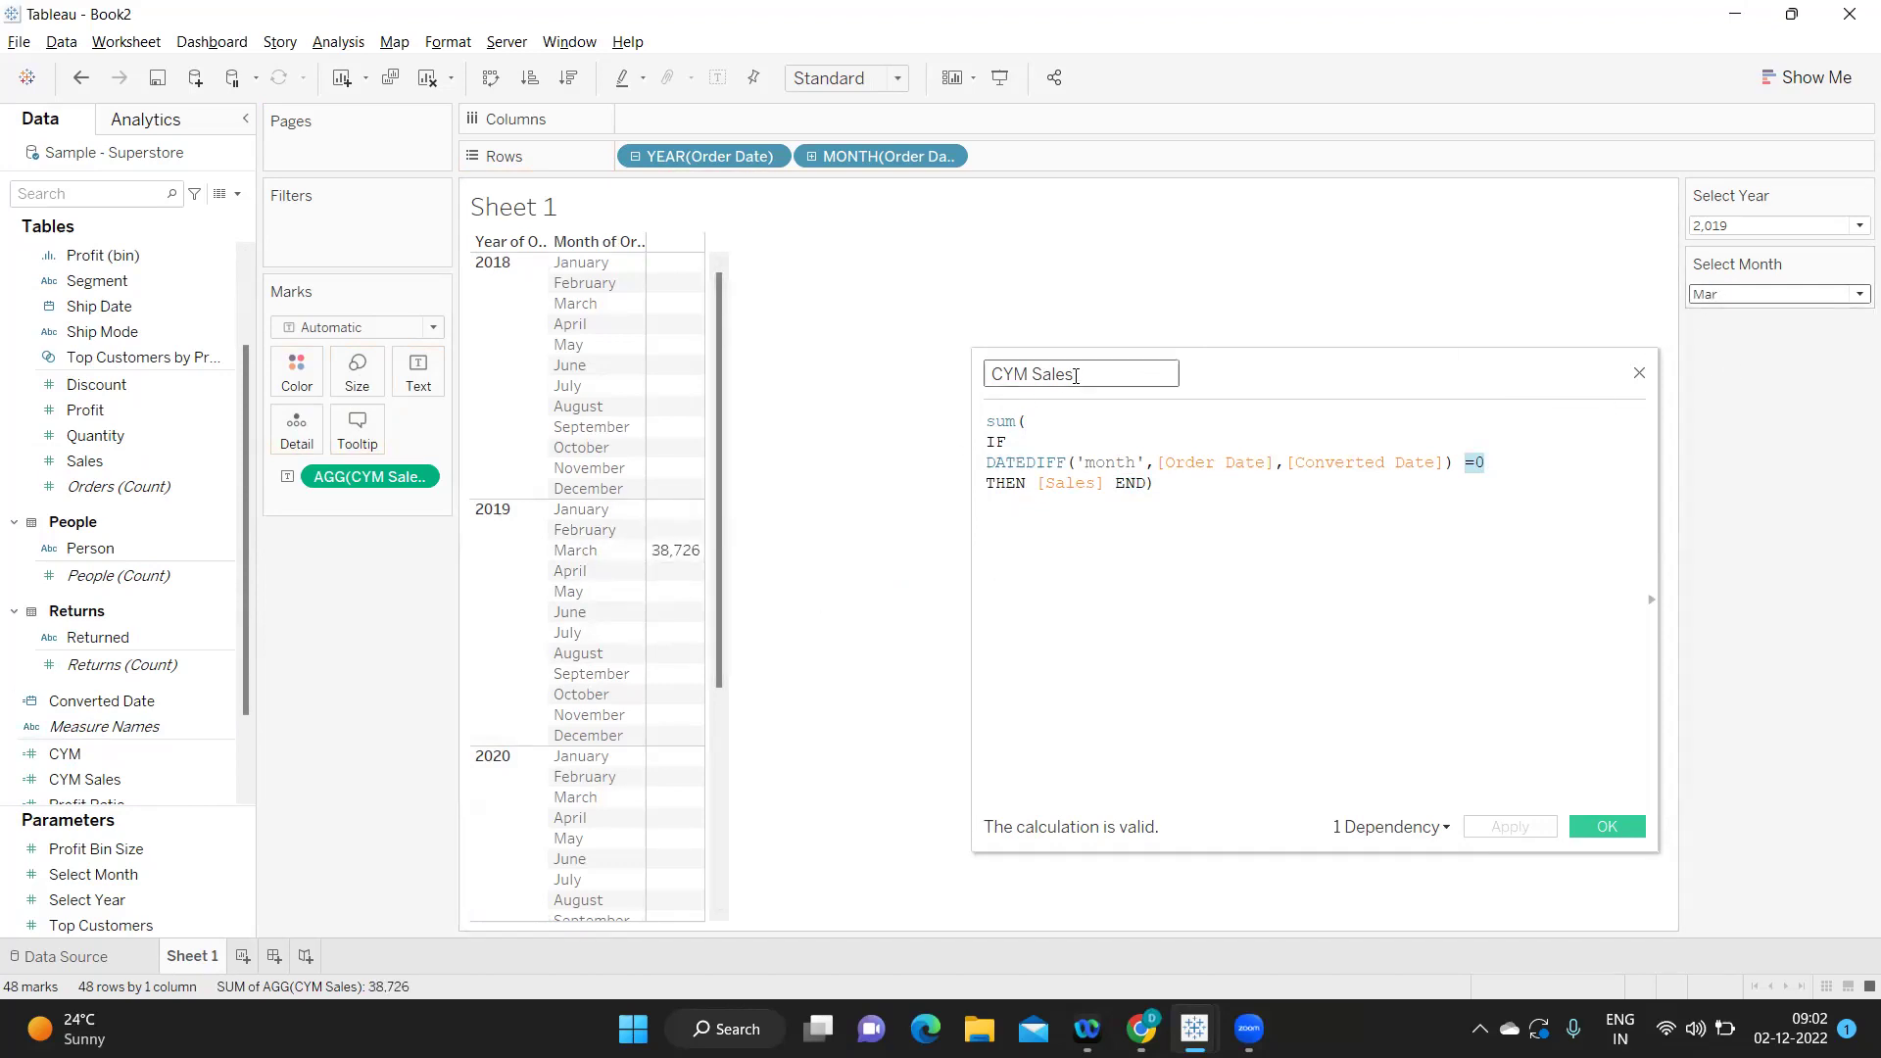
Temporarily change the comparison to =1, apply, and test with Select Month Feb and Jan.
click(976, 378)
click(1321, 522)
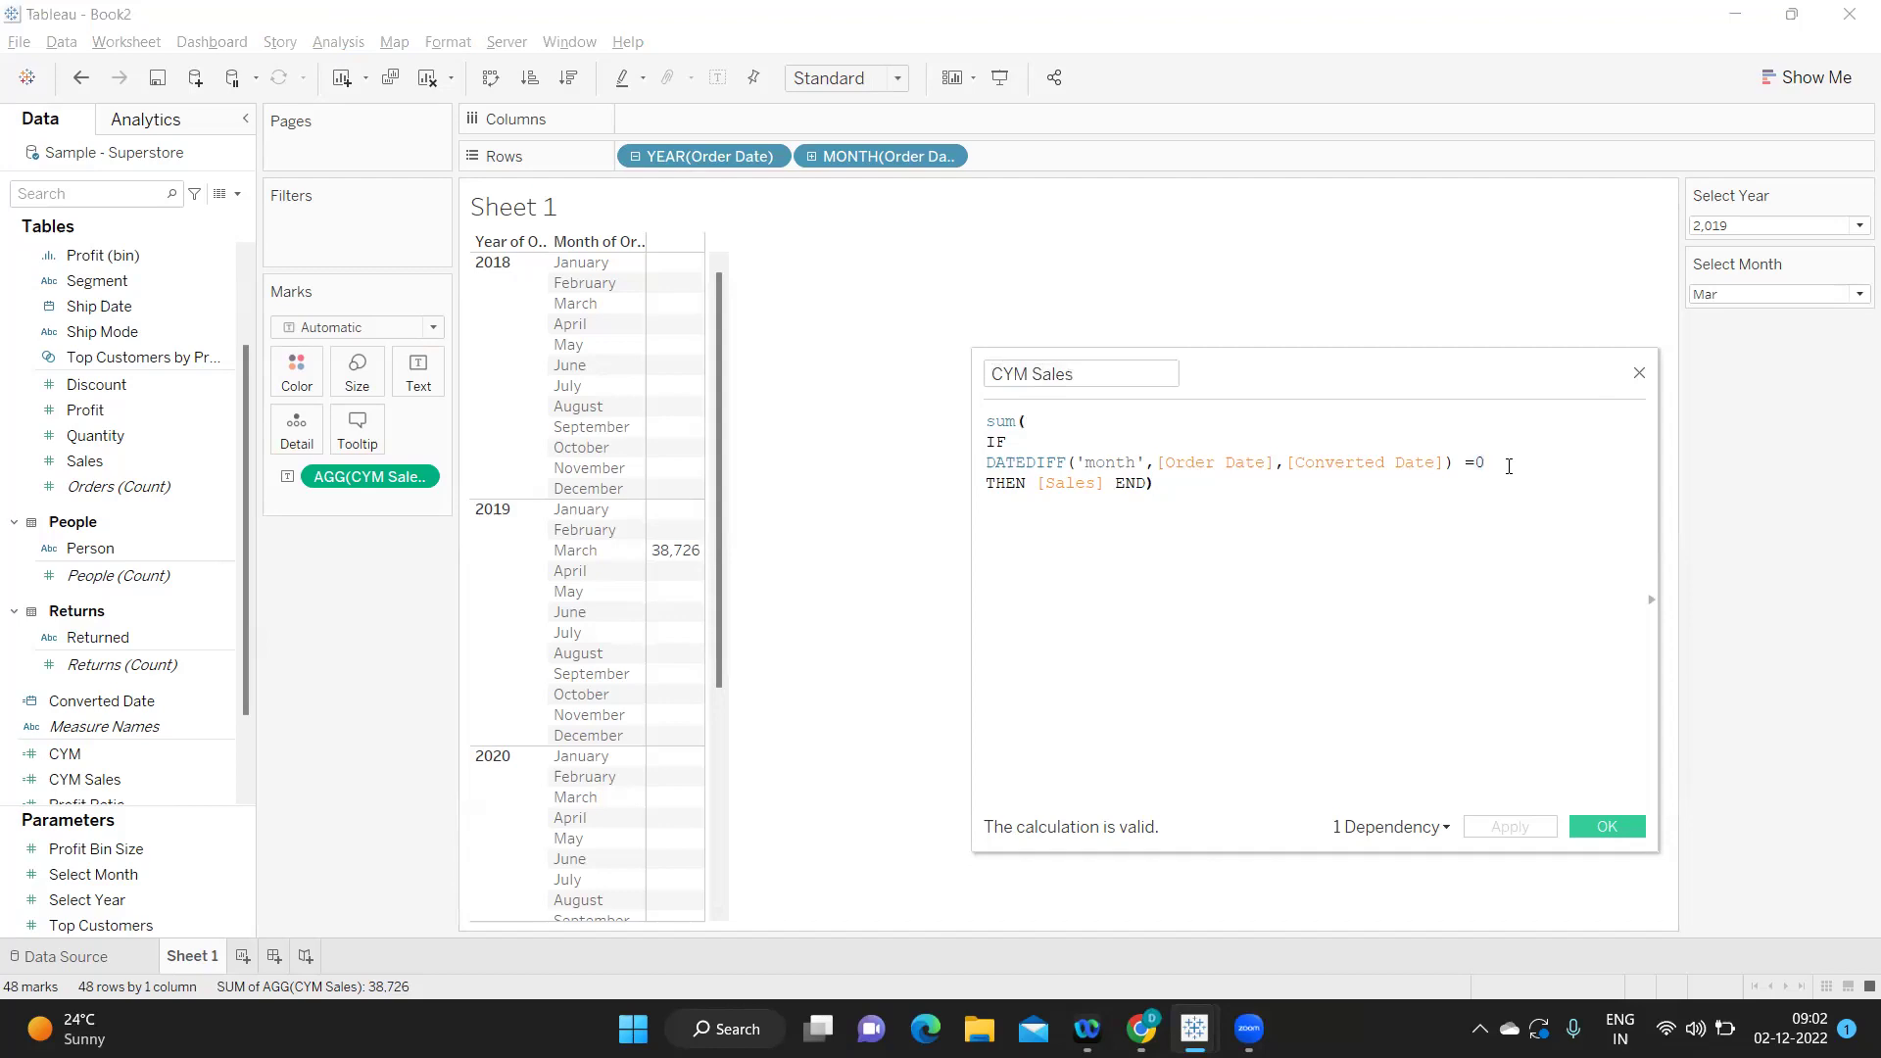
click(1483, 463)
key(BackSpace)
text(1)
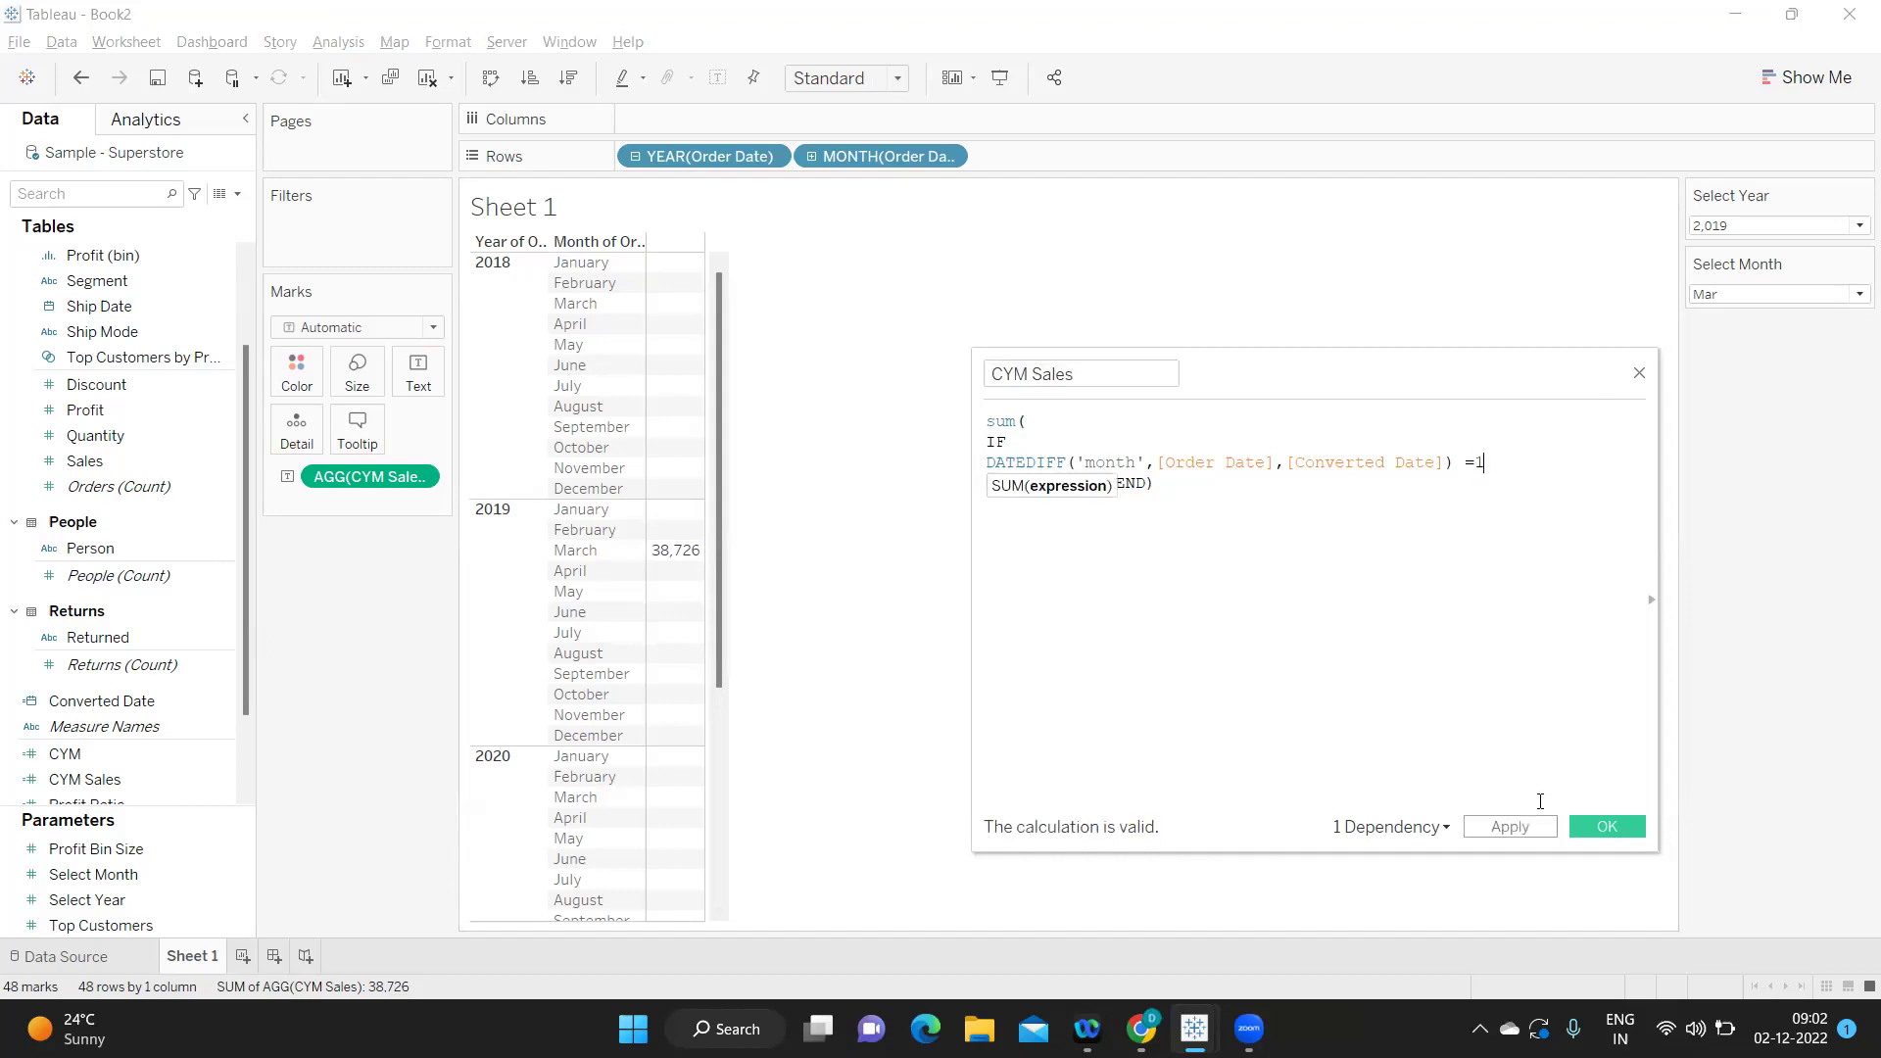
click(1524, 835)
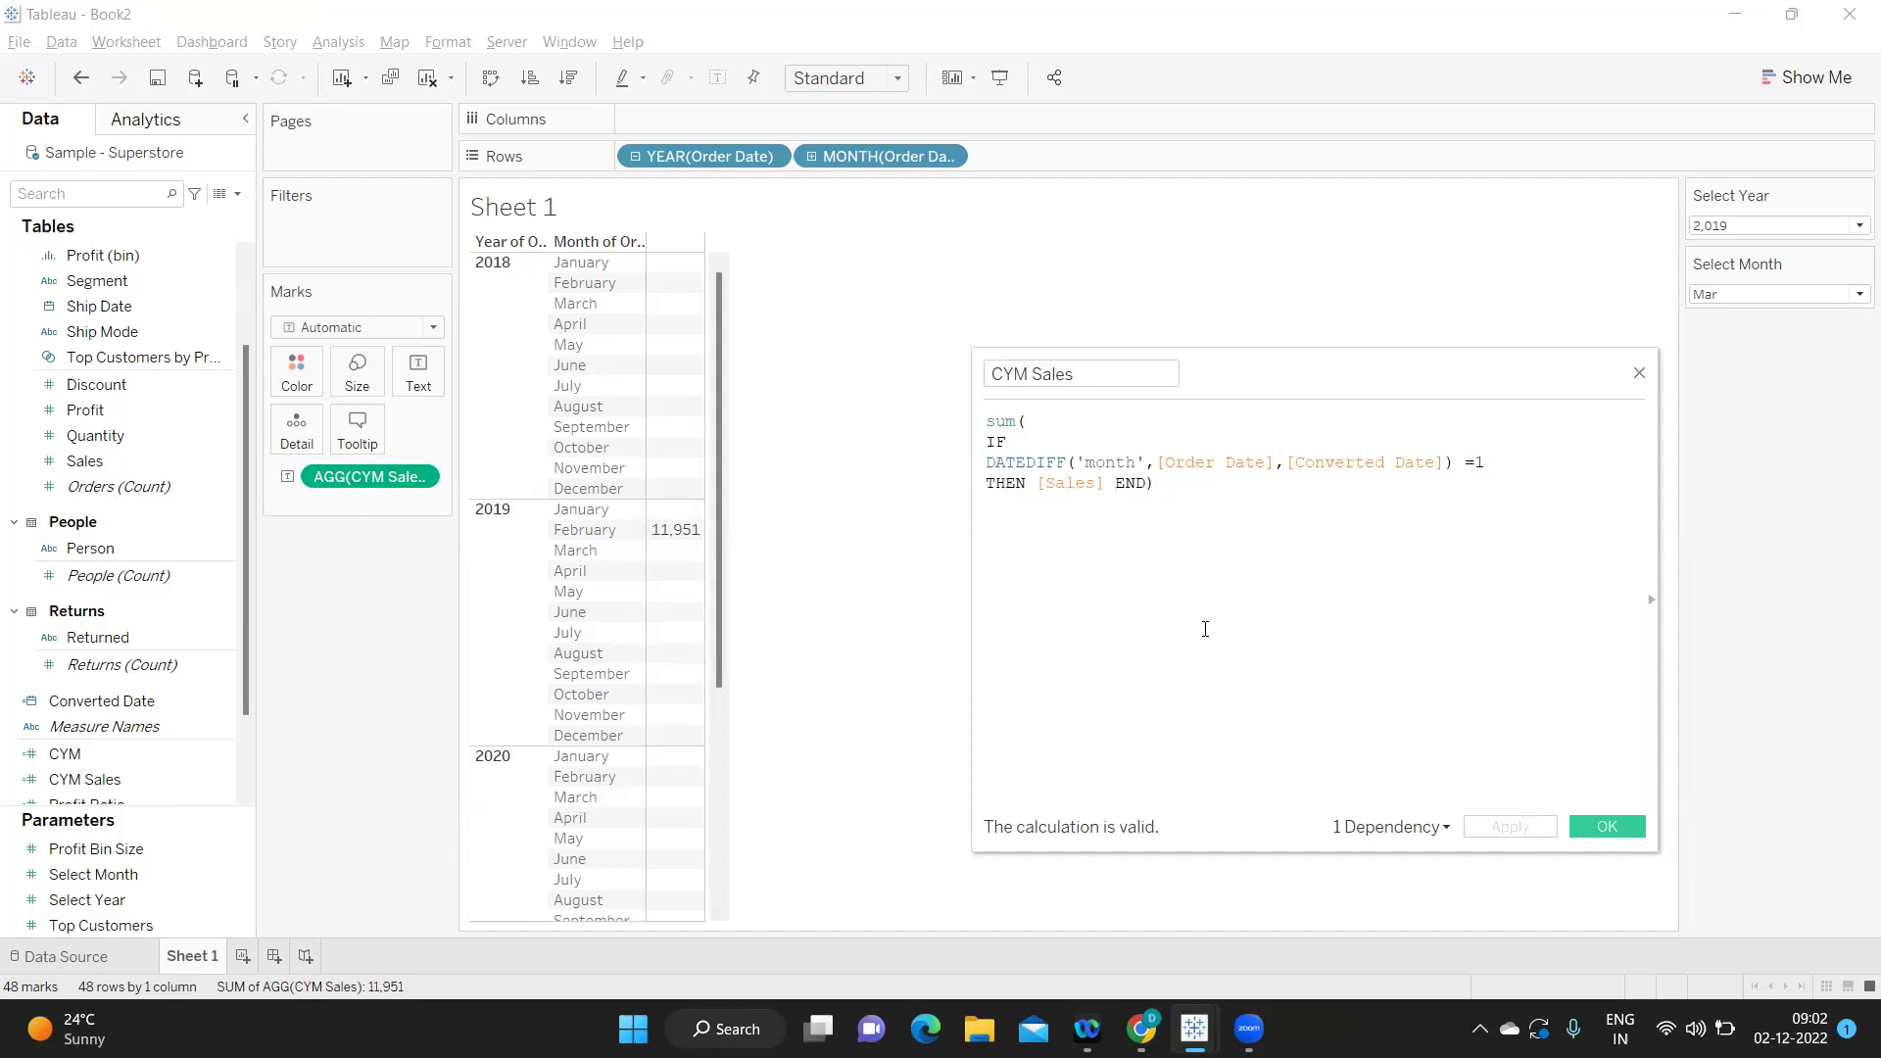
mouse_move(655, 542)
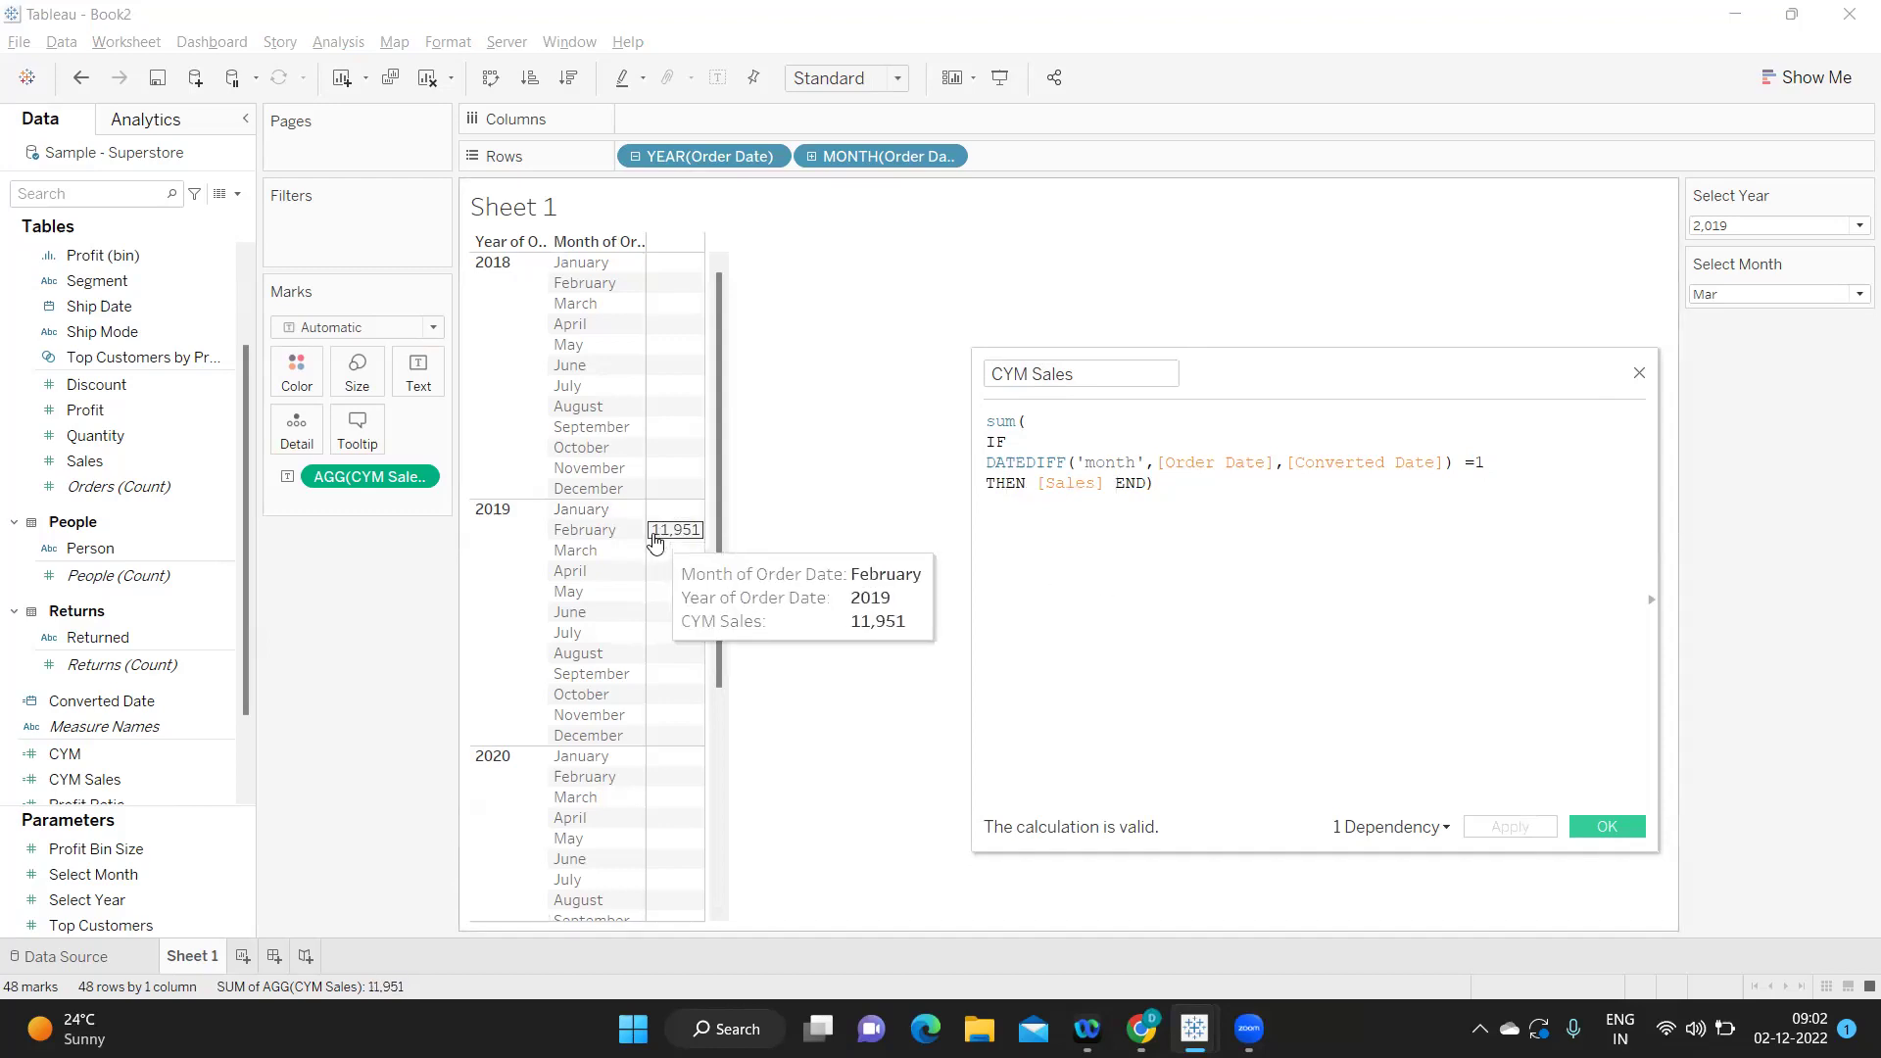
click(1713, 297)
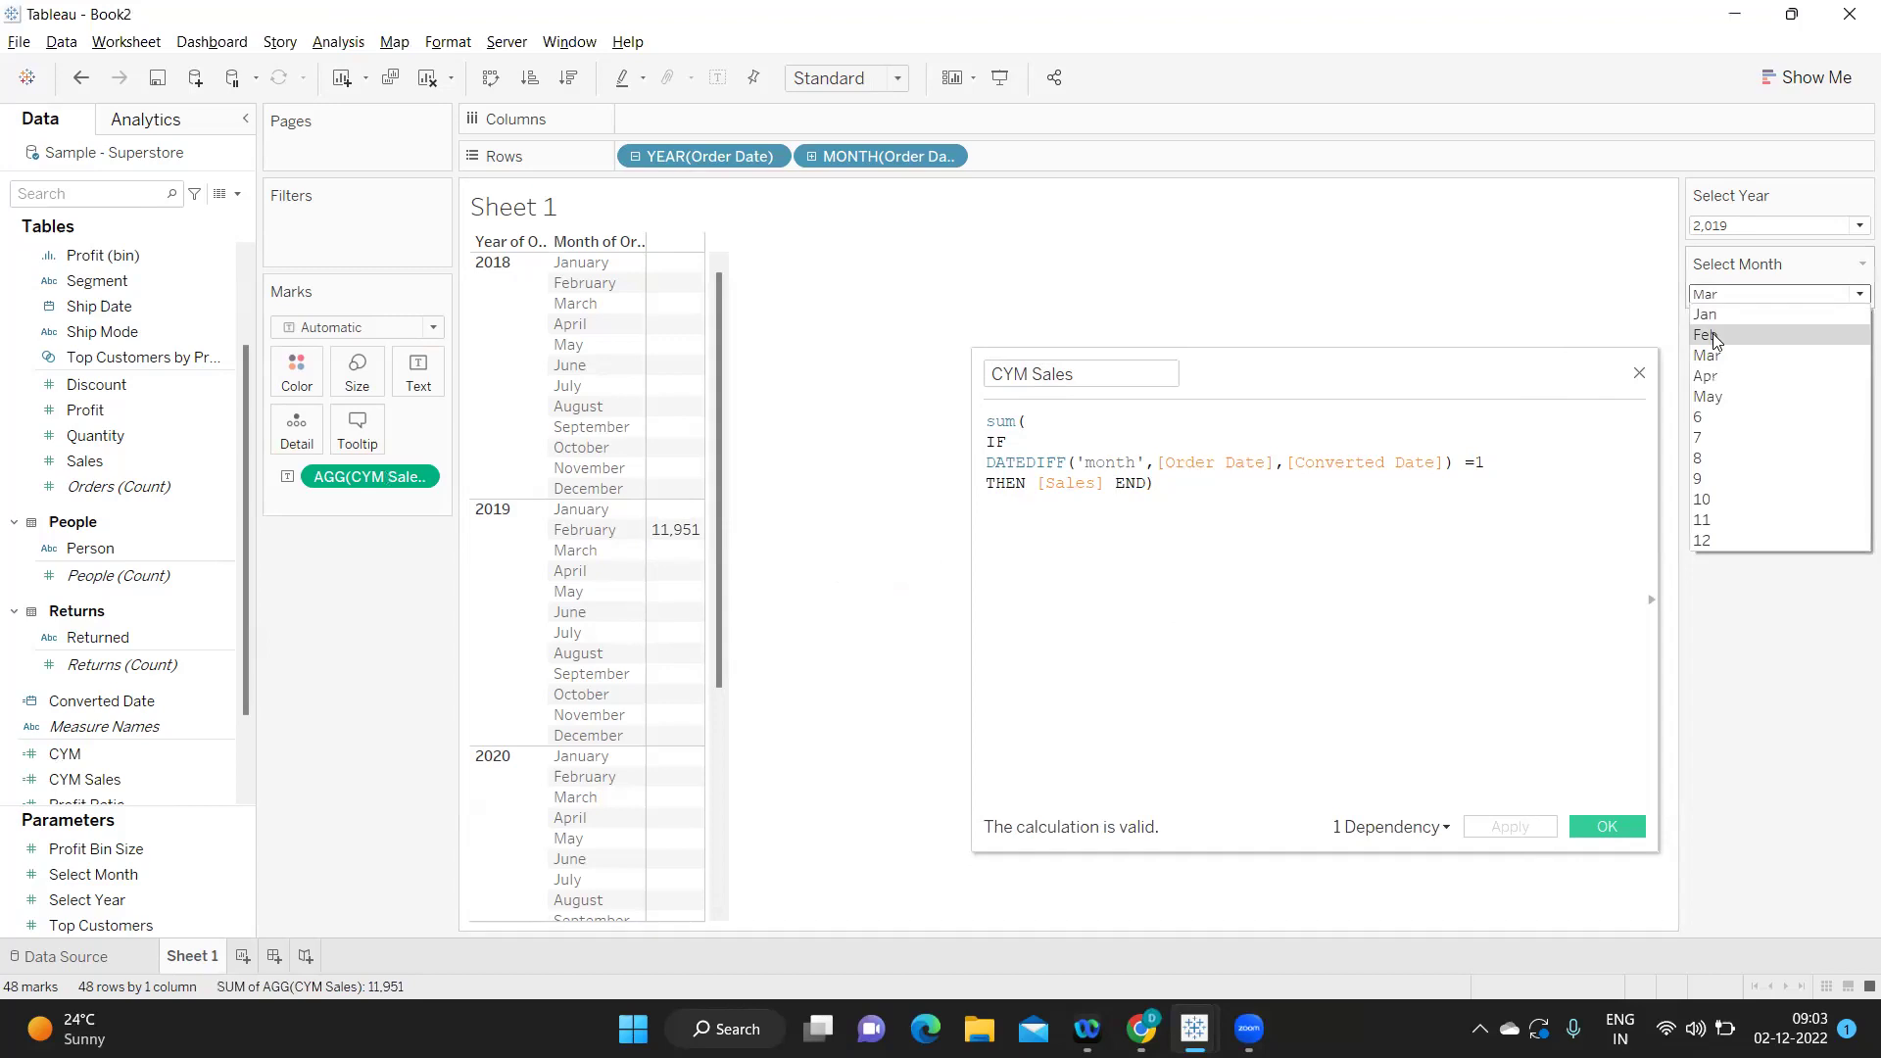
click(1713, 335)
click(1797, 300)
click(1764, 315)
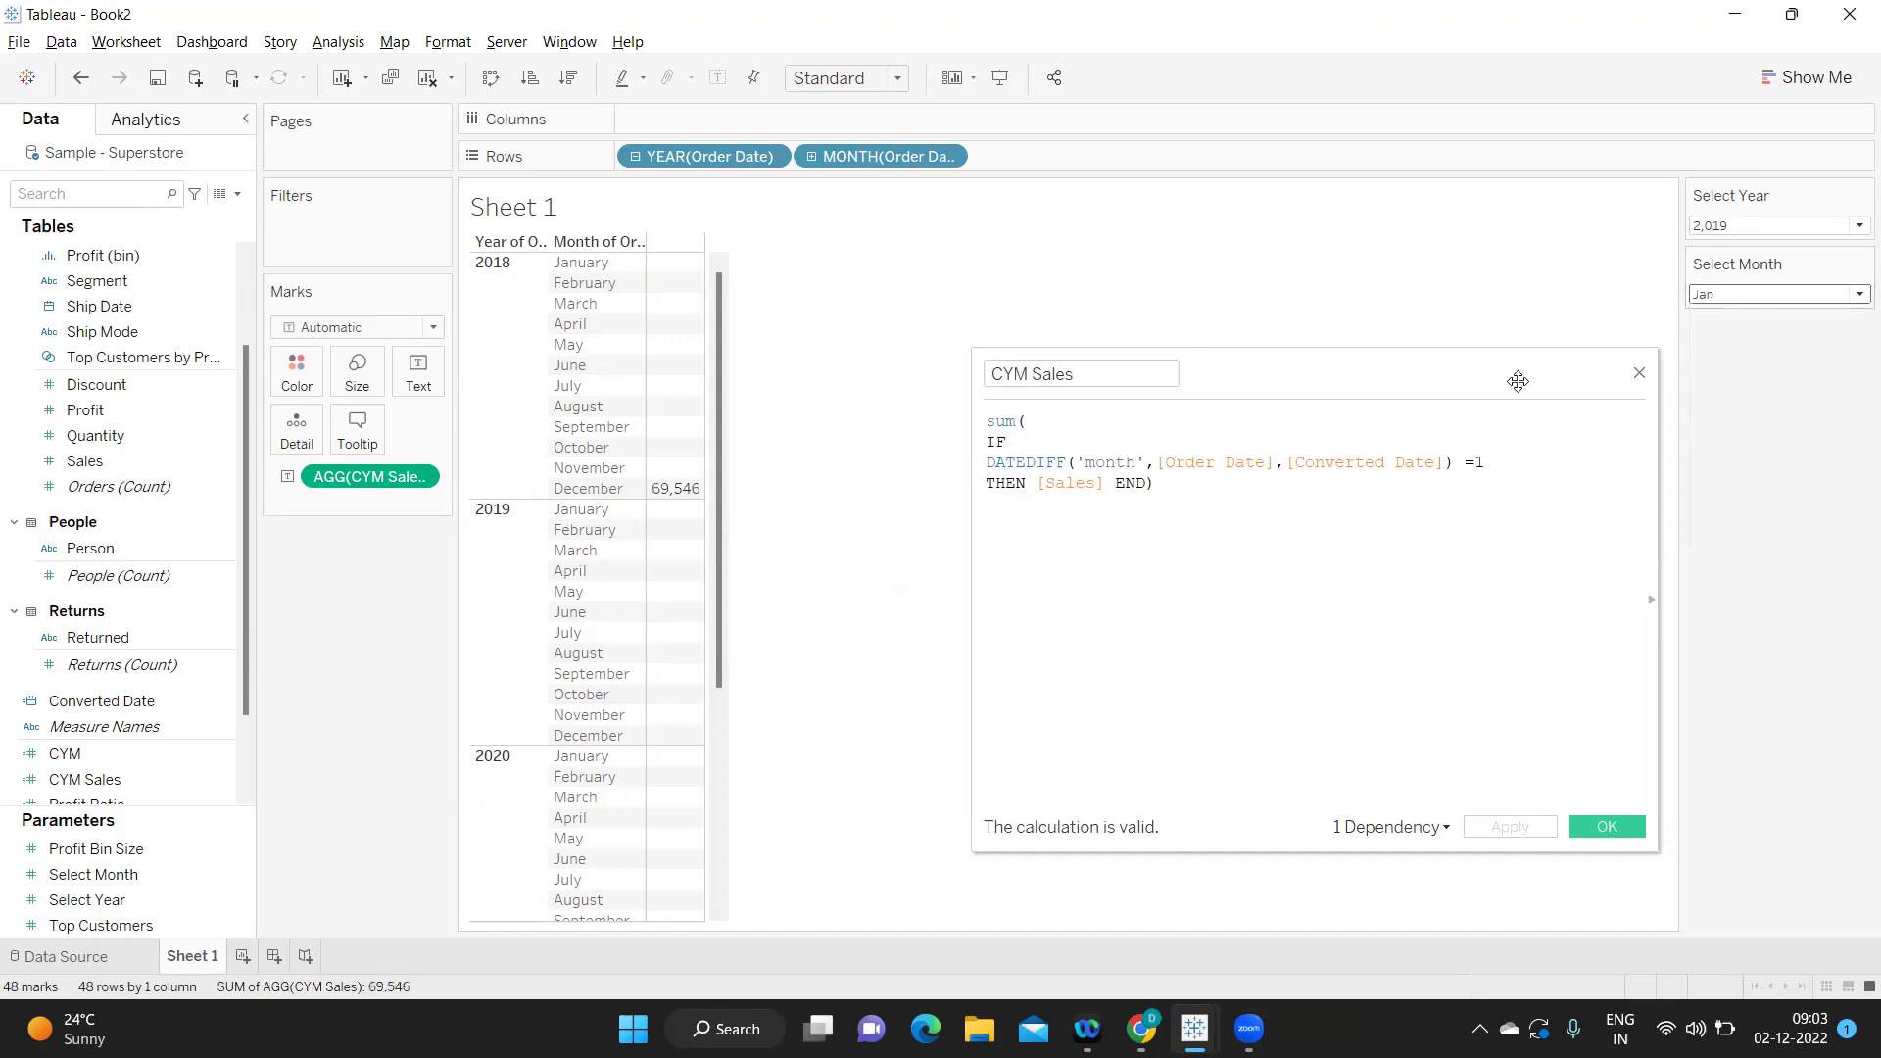
Restore the =0 comparison, apply, and close the CYM Sales calculation.
mouse_move(678, 490)
drag(1519, 468, 1416, 460)
click(1209, 539)
key(Return)
text(THEN [Sales] END))
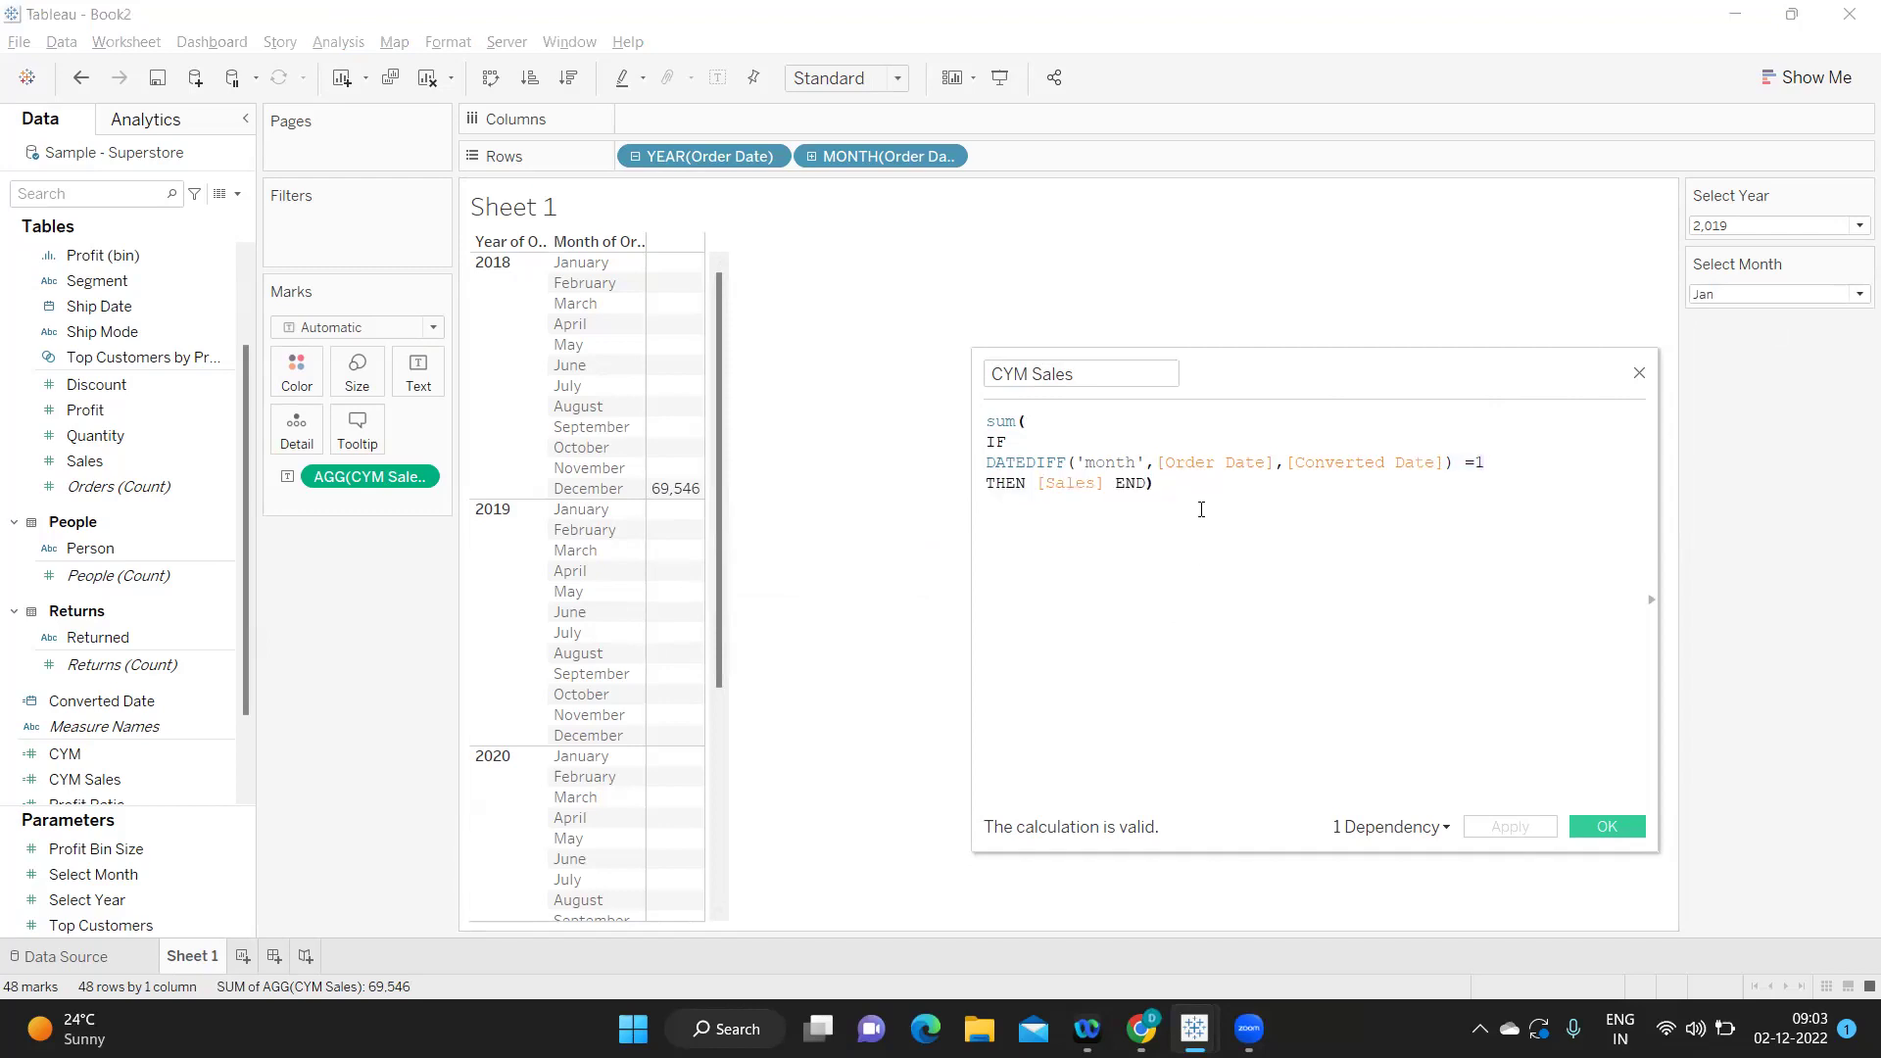
click(1479, 464)
text(0)
click(1490, 831)
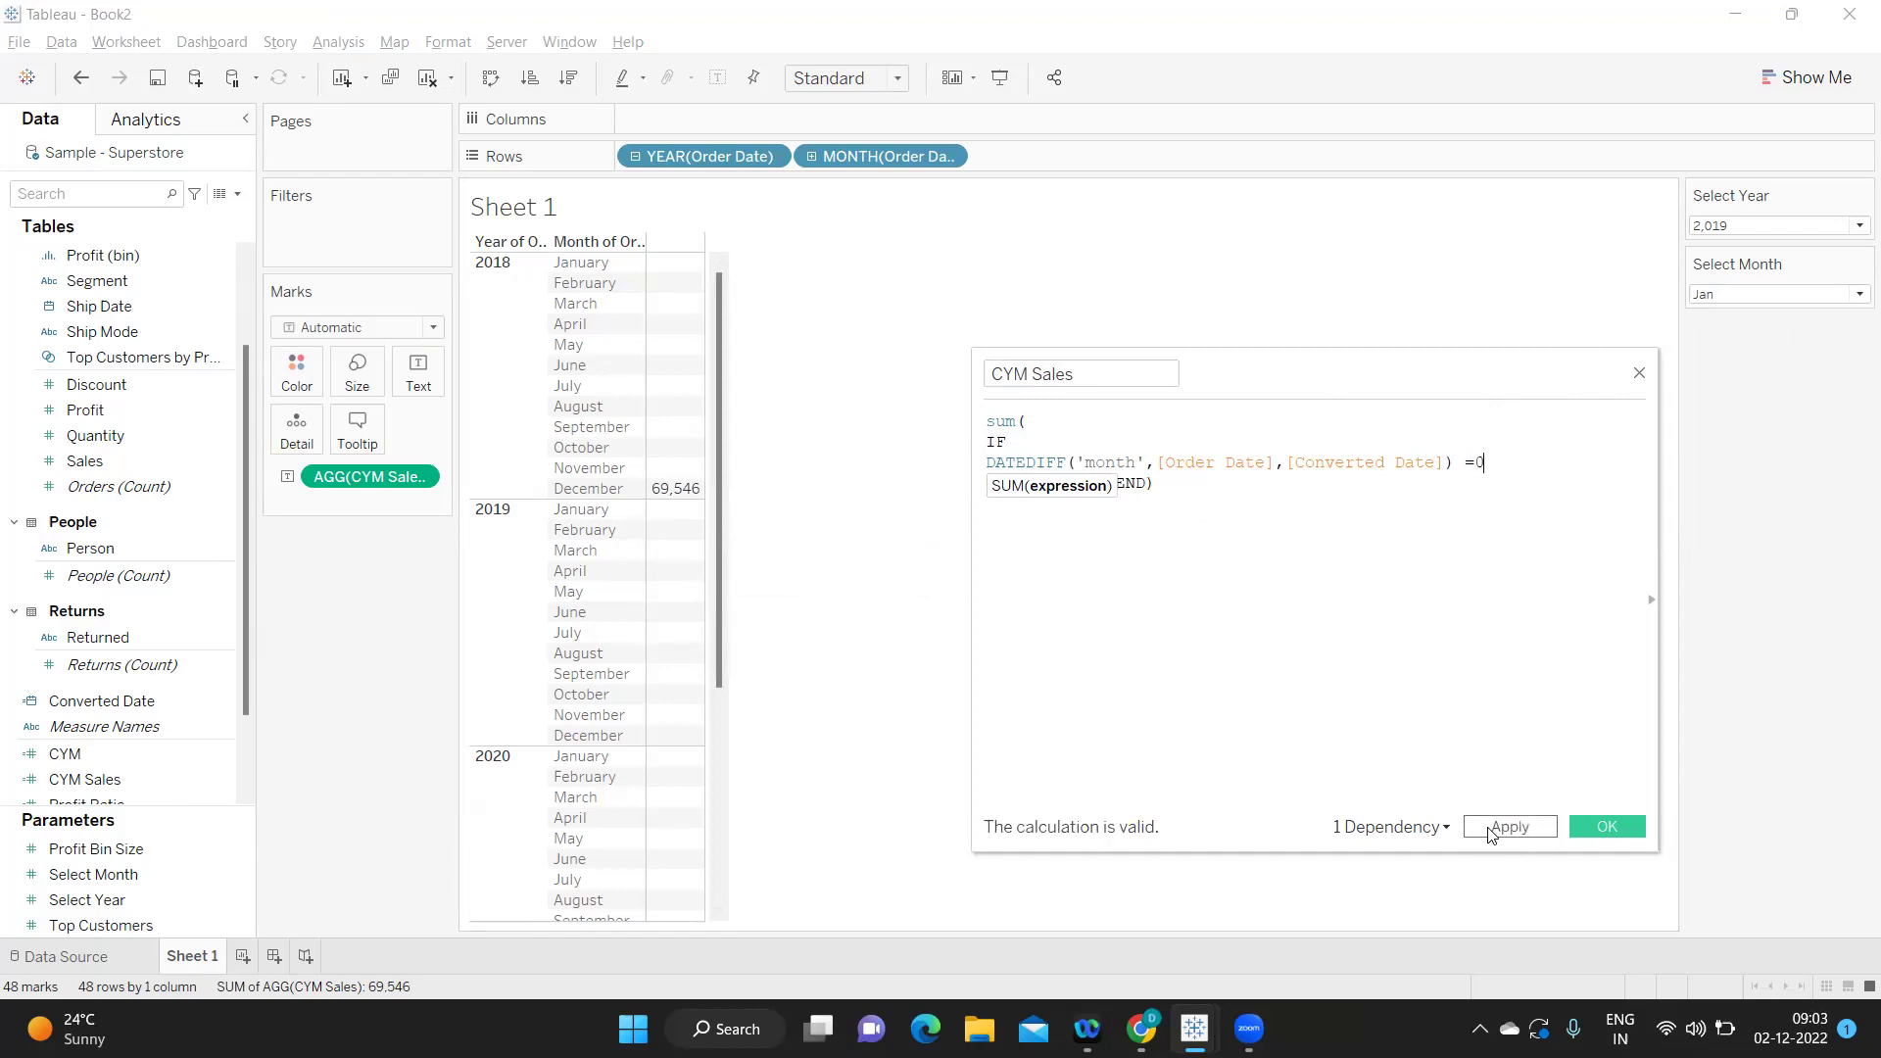
click(1490, 831)
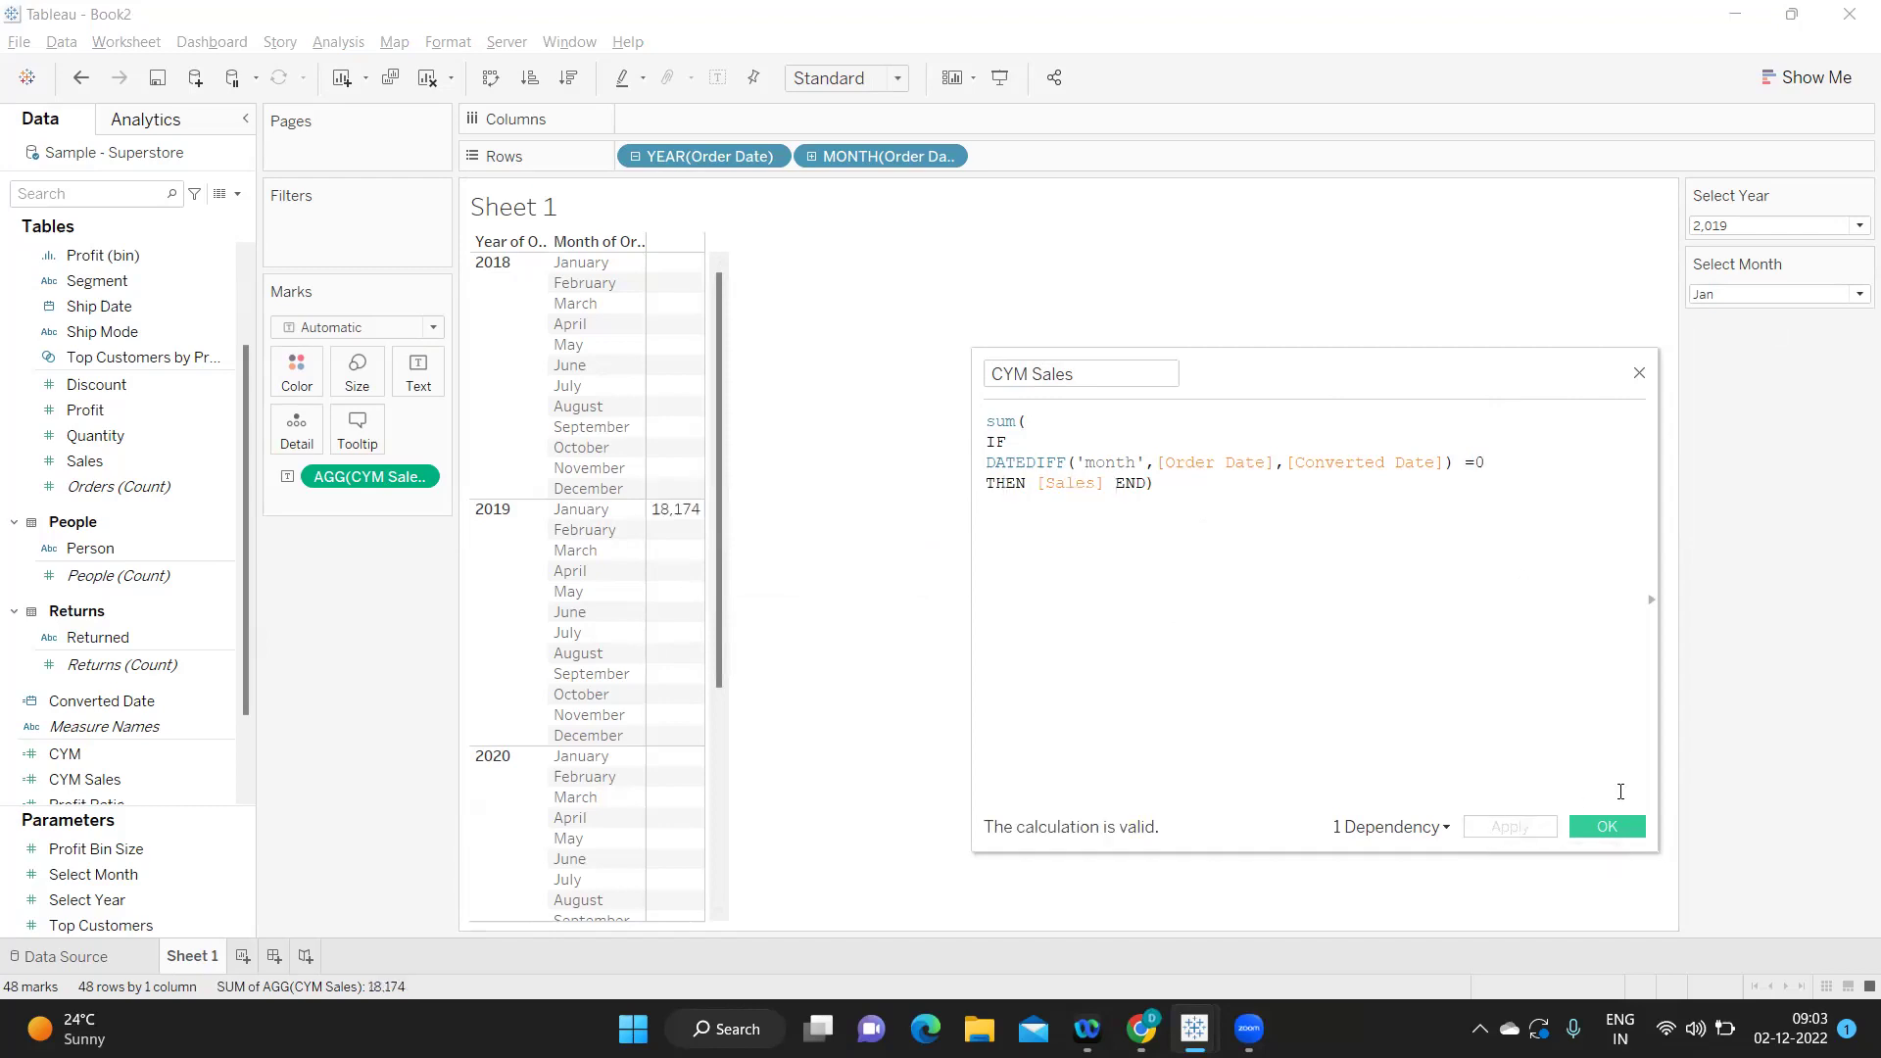
click(1631, 832)
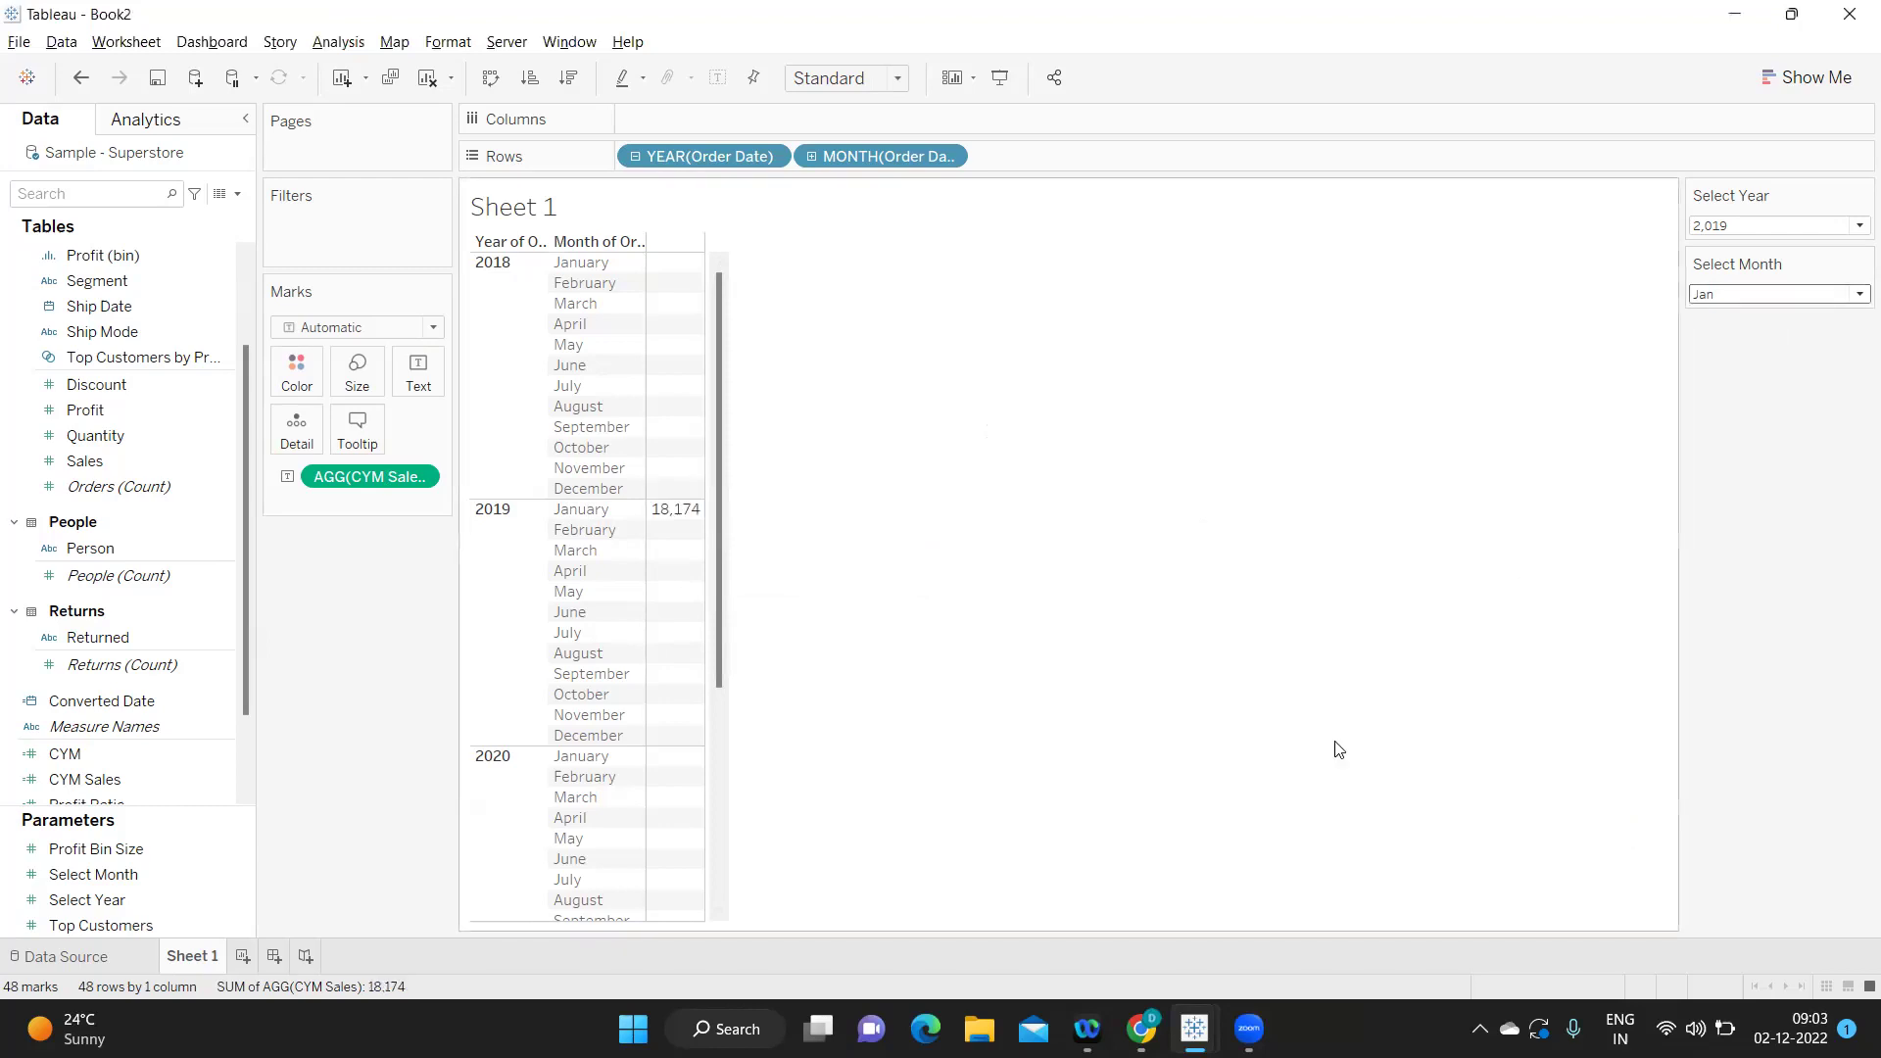
Duplicate CYM Sales and change the copy's month comparison from =0 to =1.
click(104, 754)
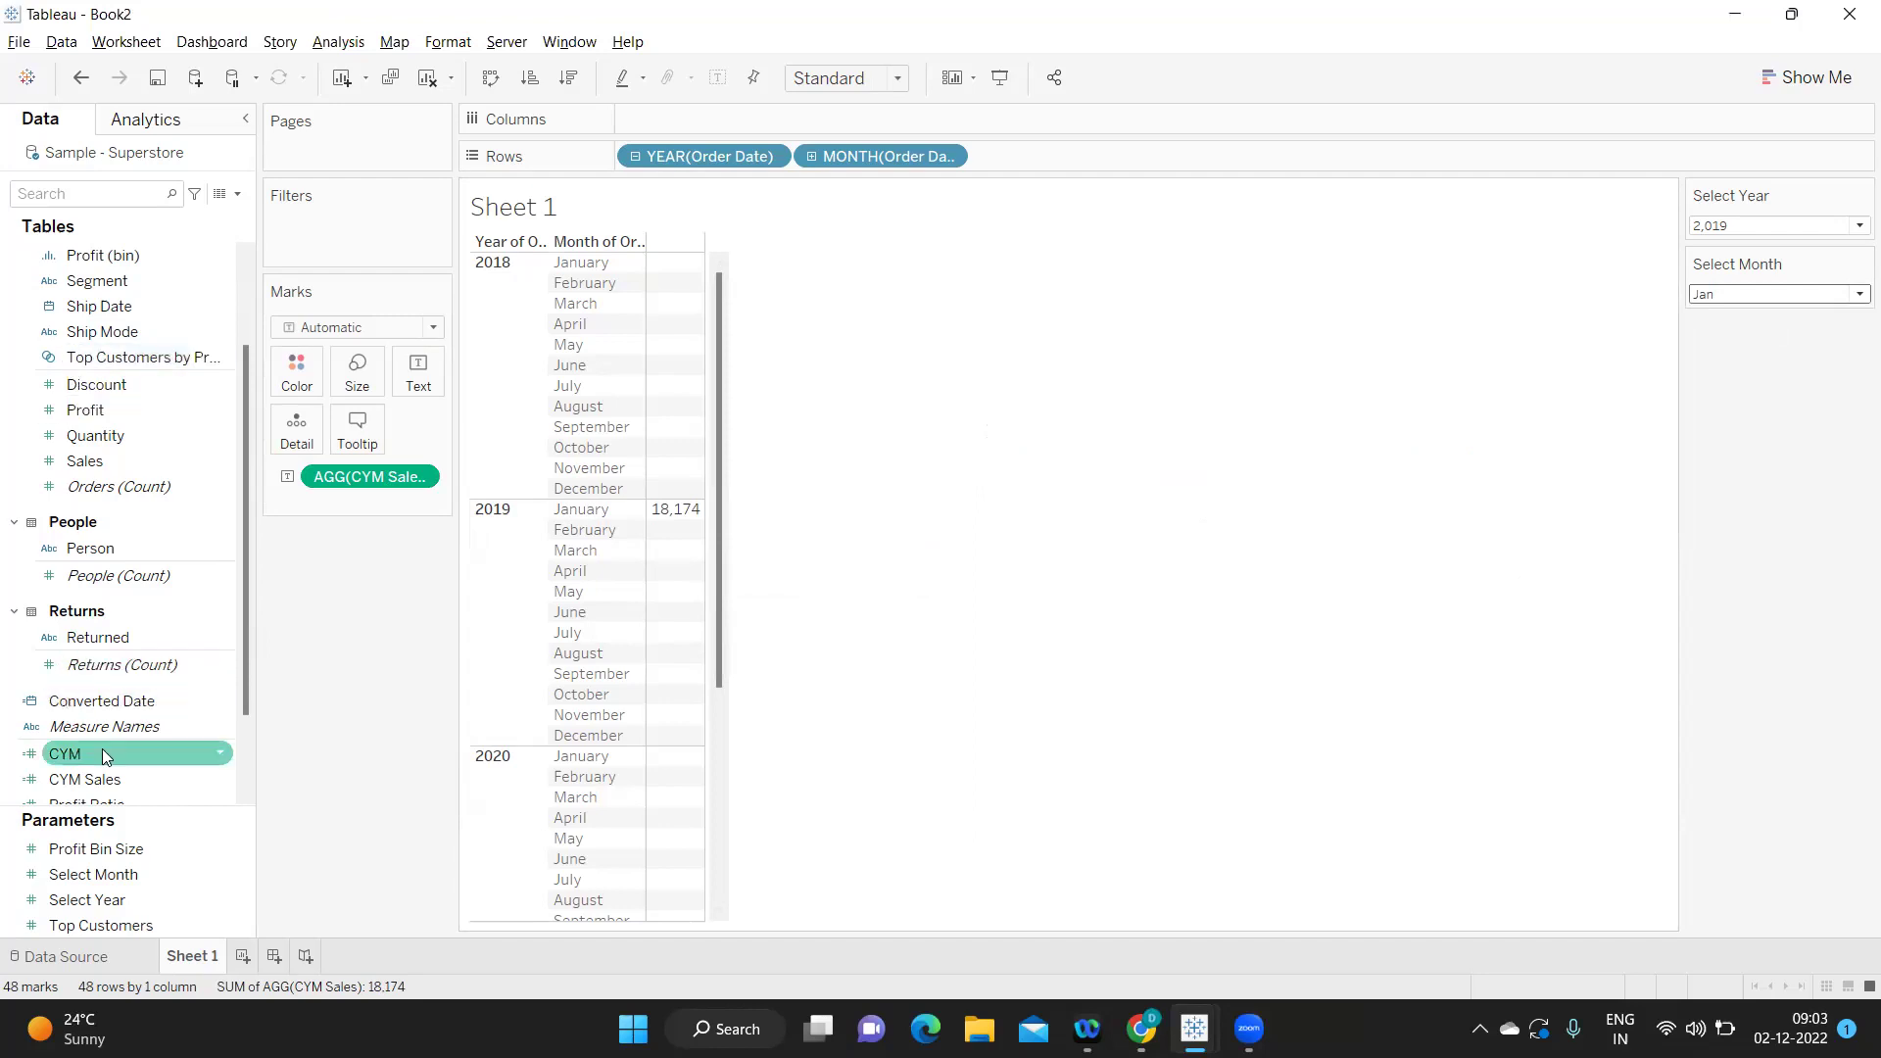
click(206, 777)
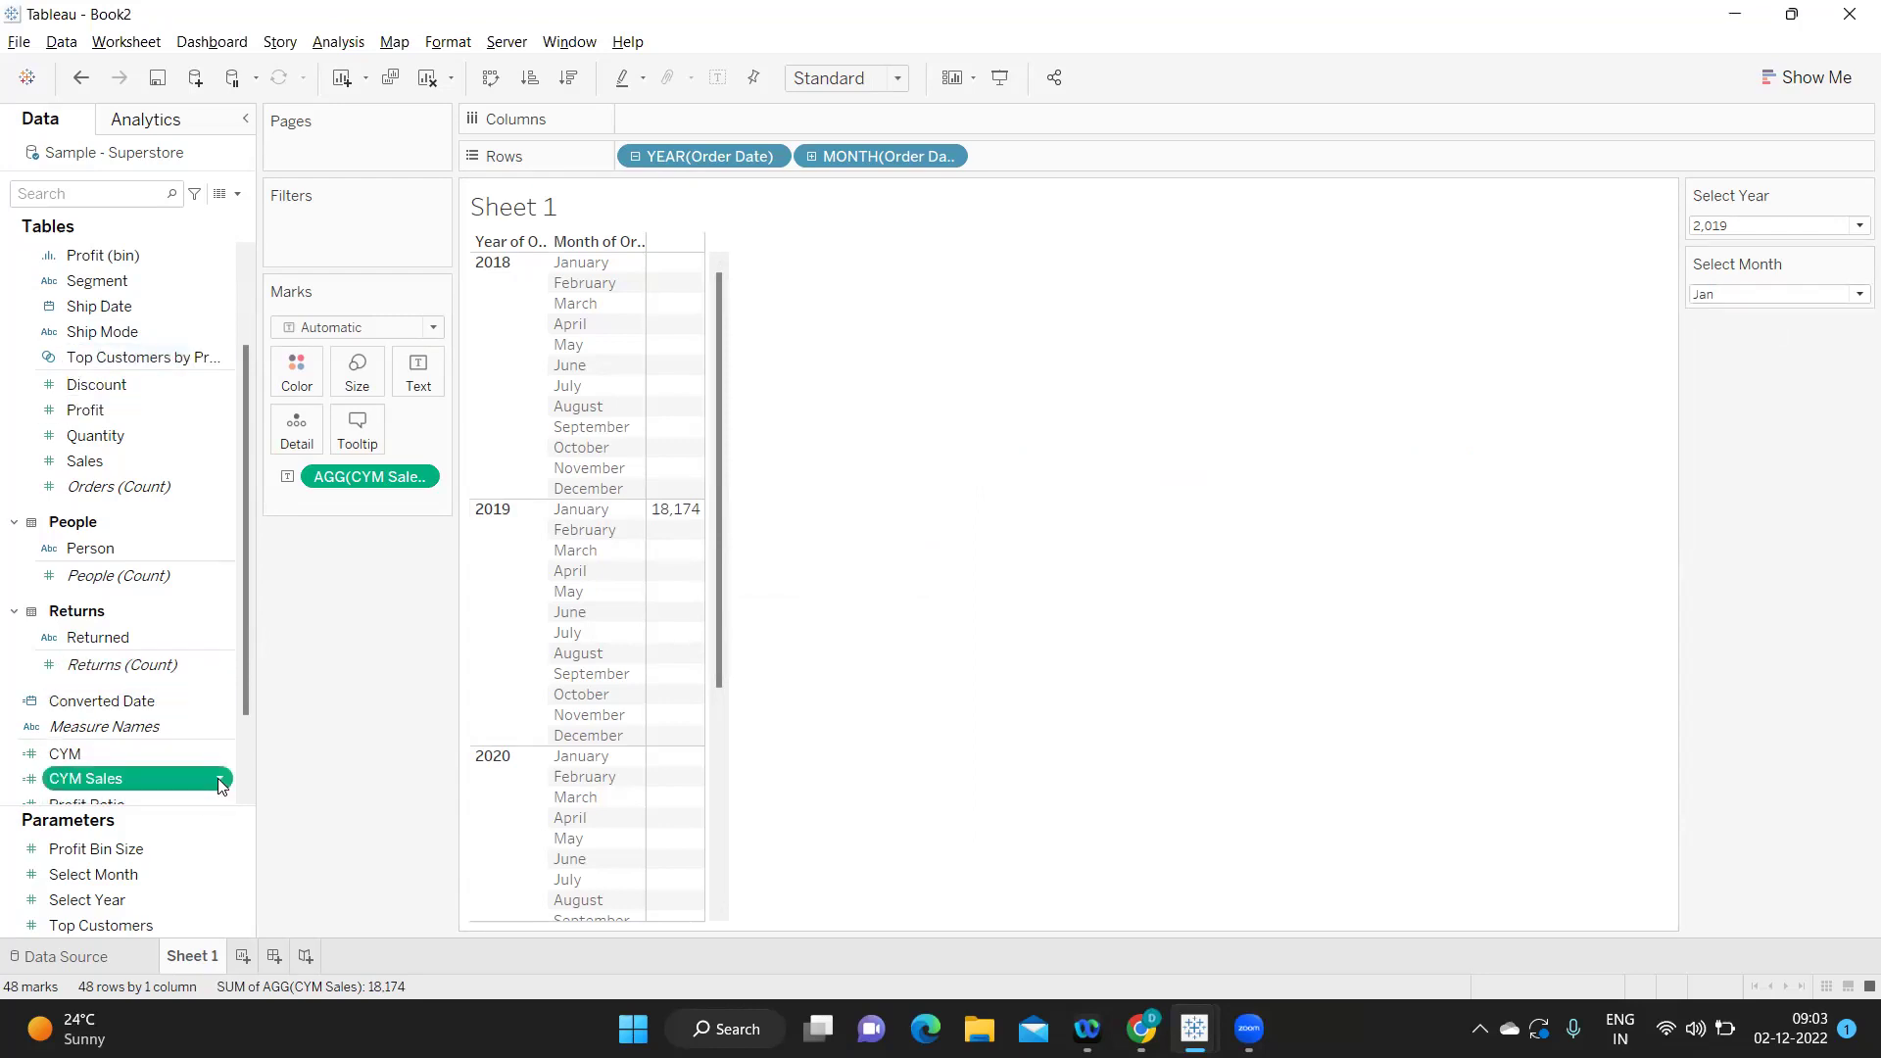
right_click(217, 778)
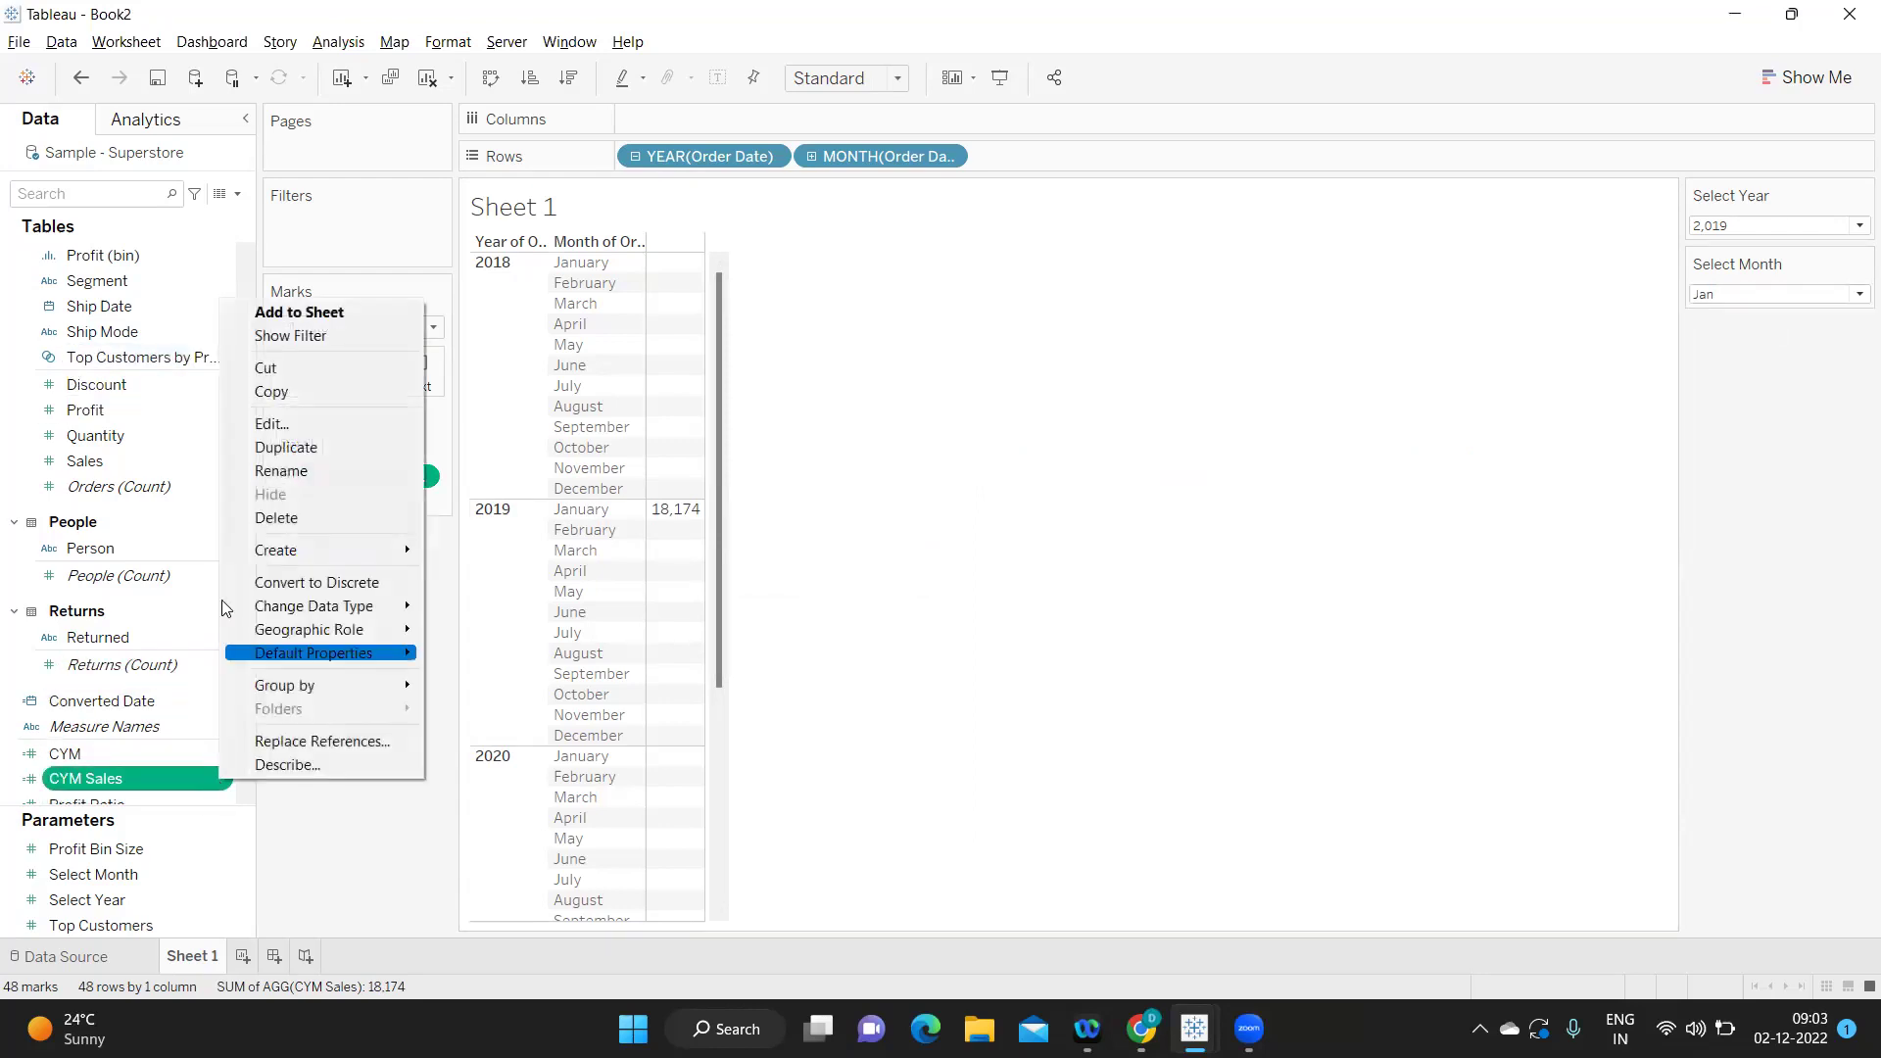
click(251, 448)
right_click(213, 784)
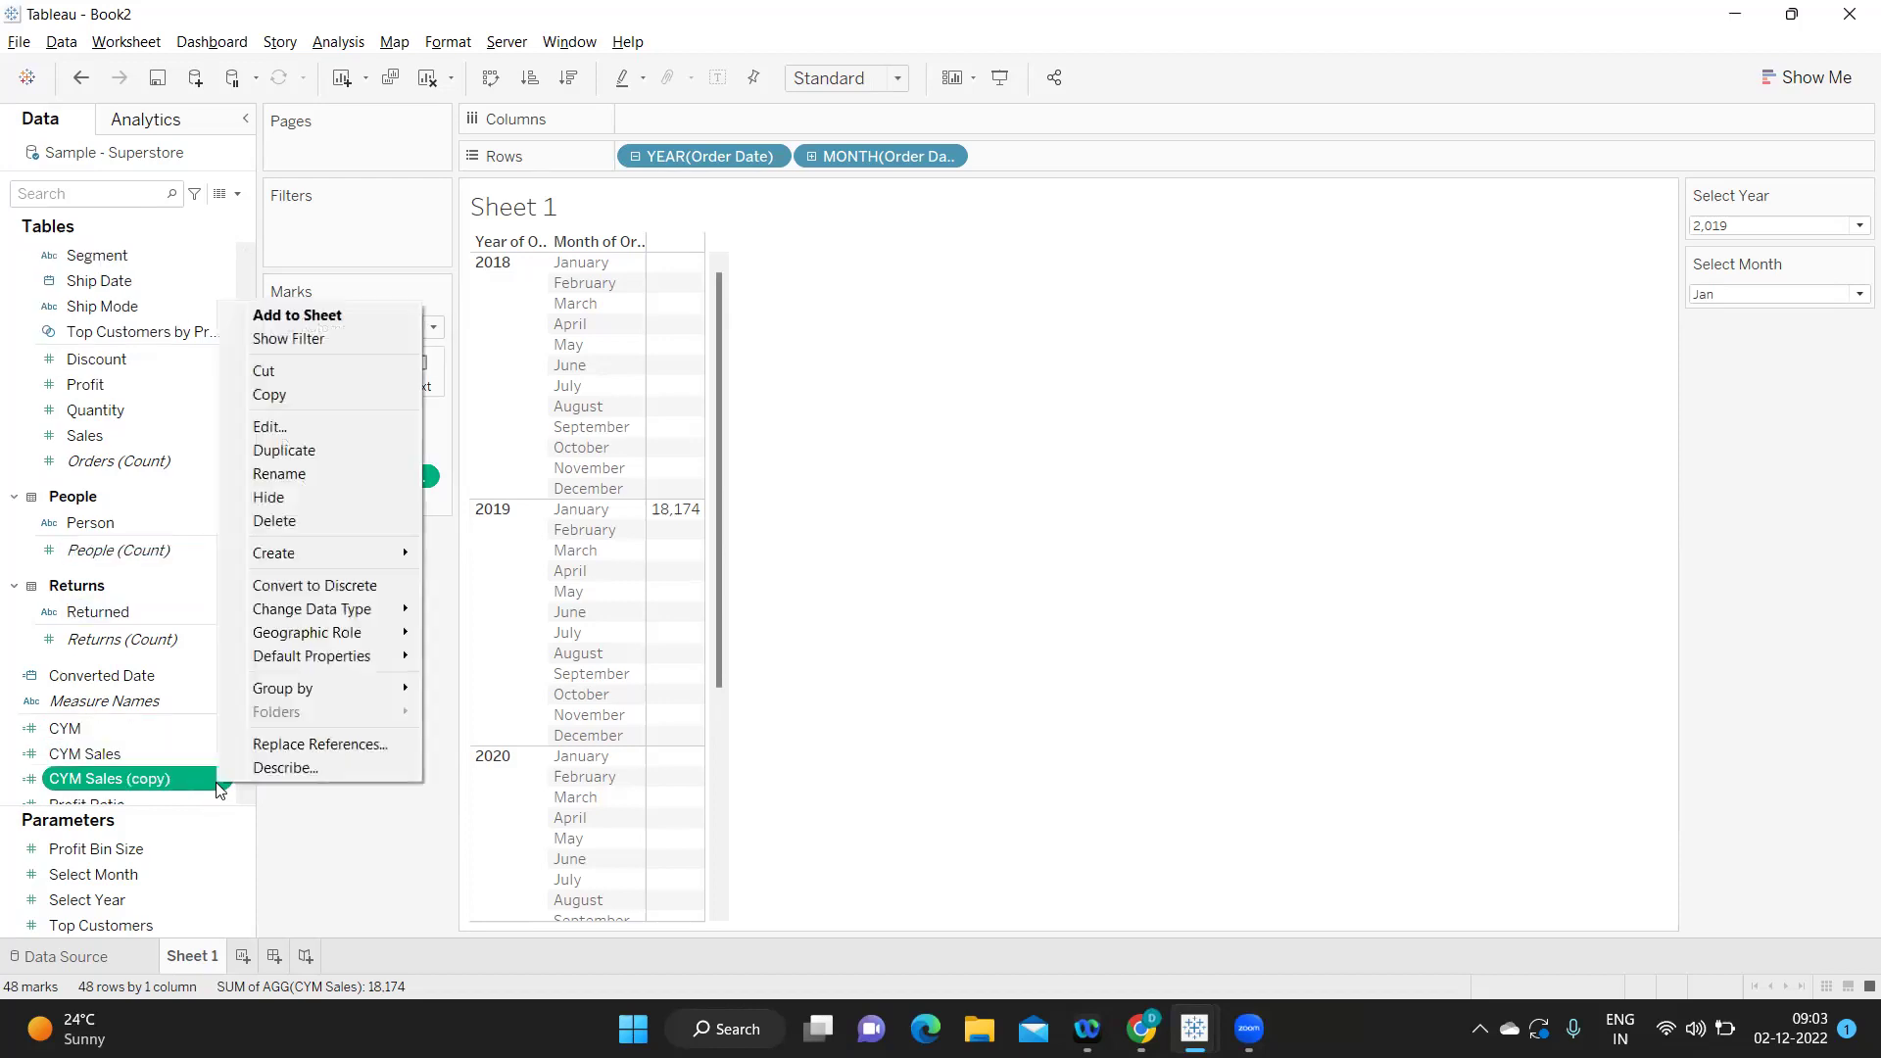
click(271, 428)
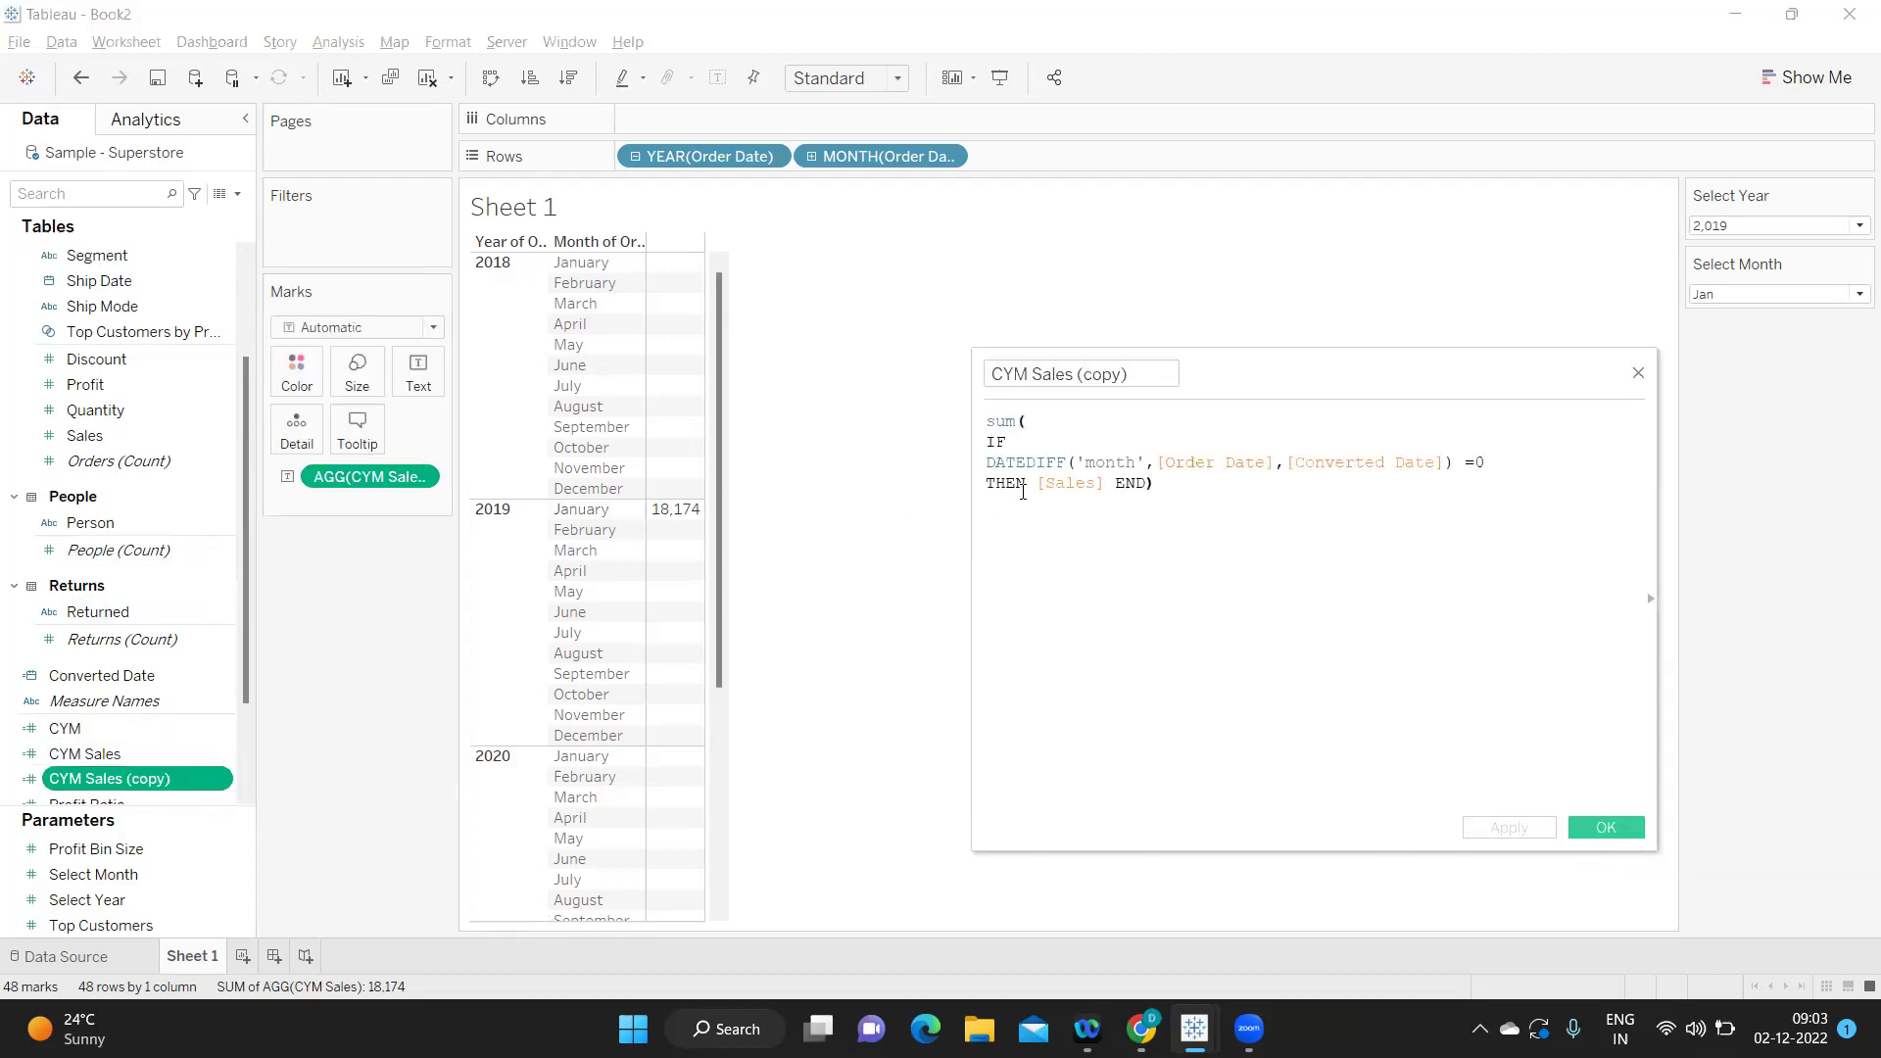
drag(1488, 466, 1476, 468)
text(1)
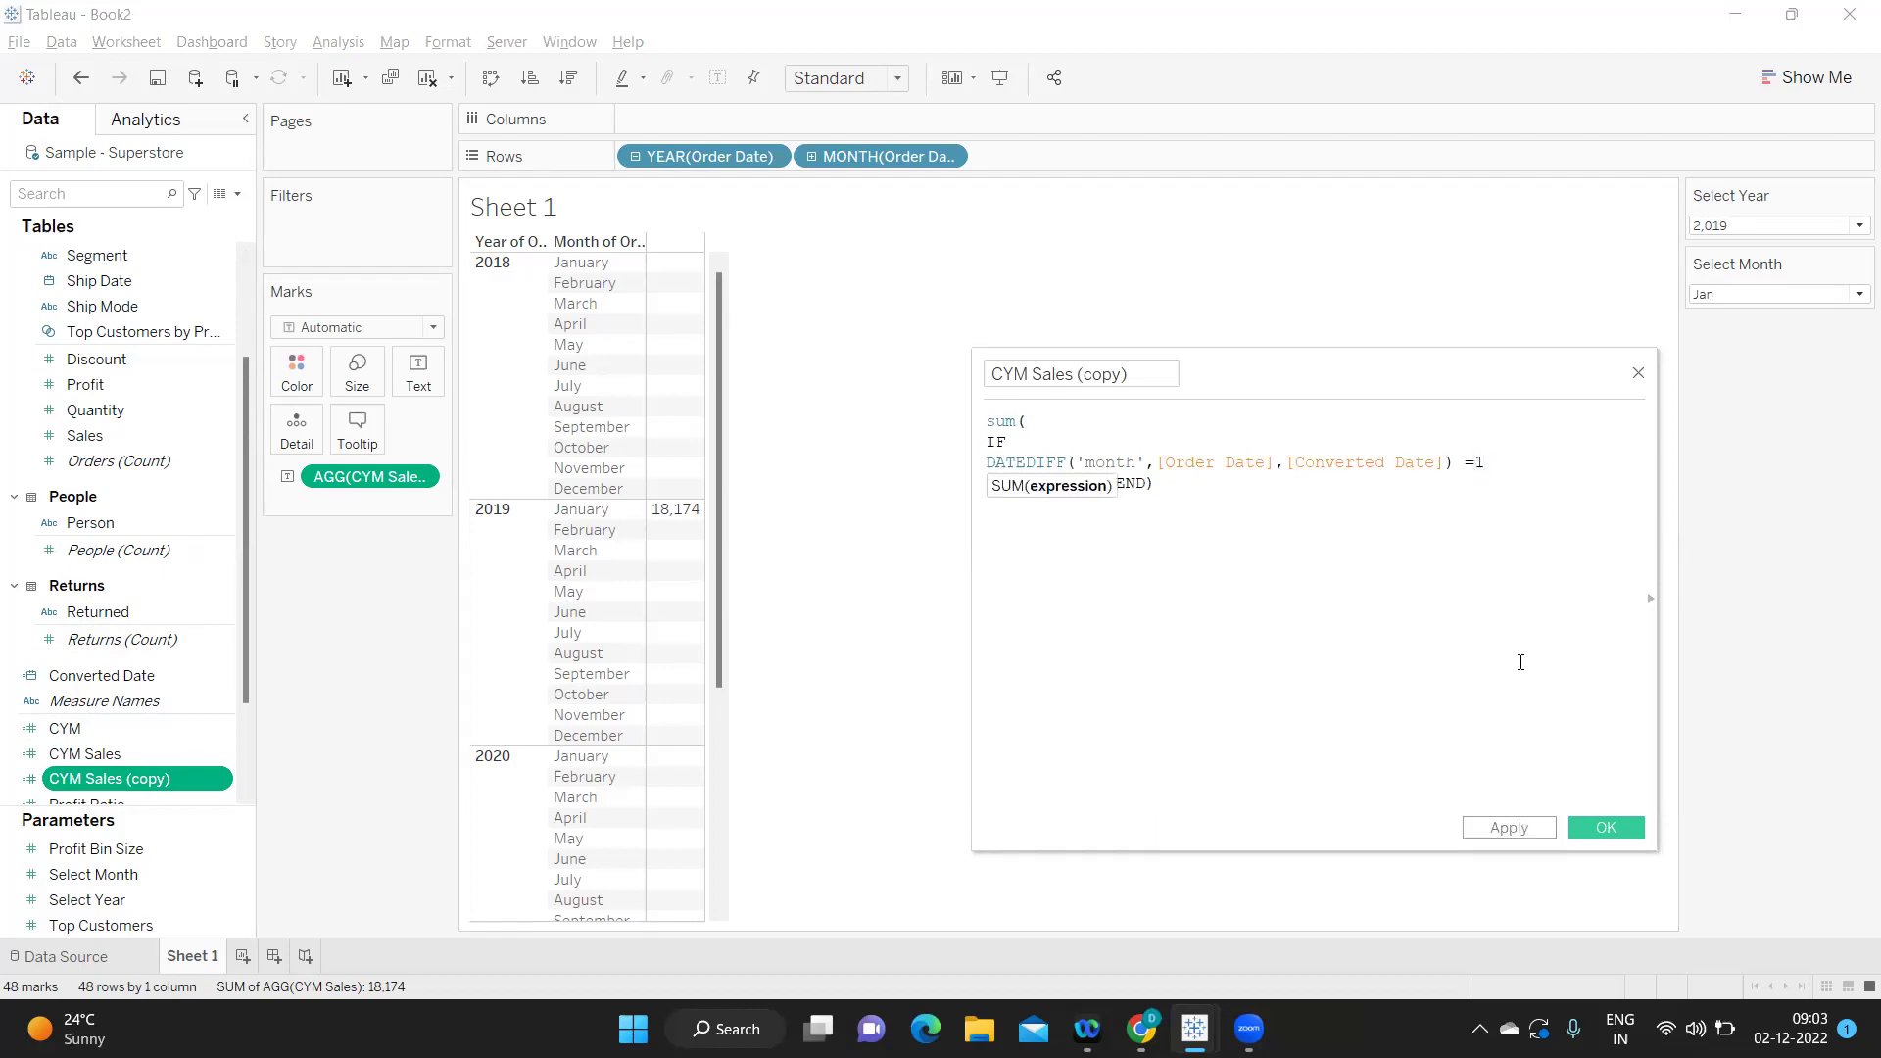
click(1506, 833)
Rename the copy to PYM Sales, save and close it.
click(1009, 367)
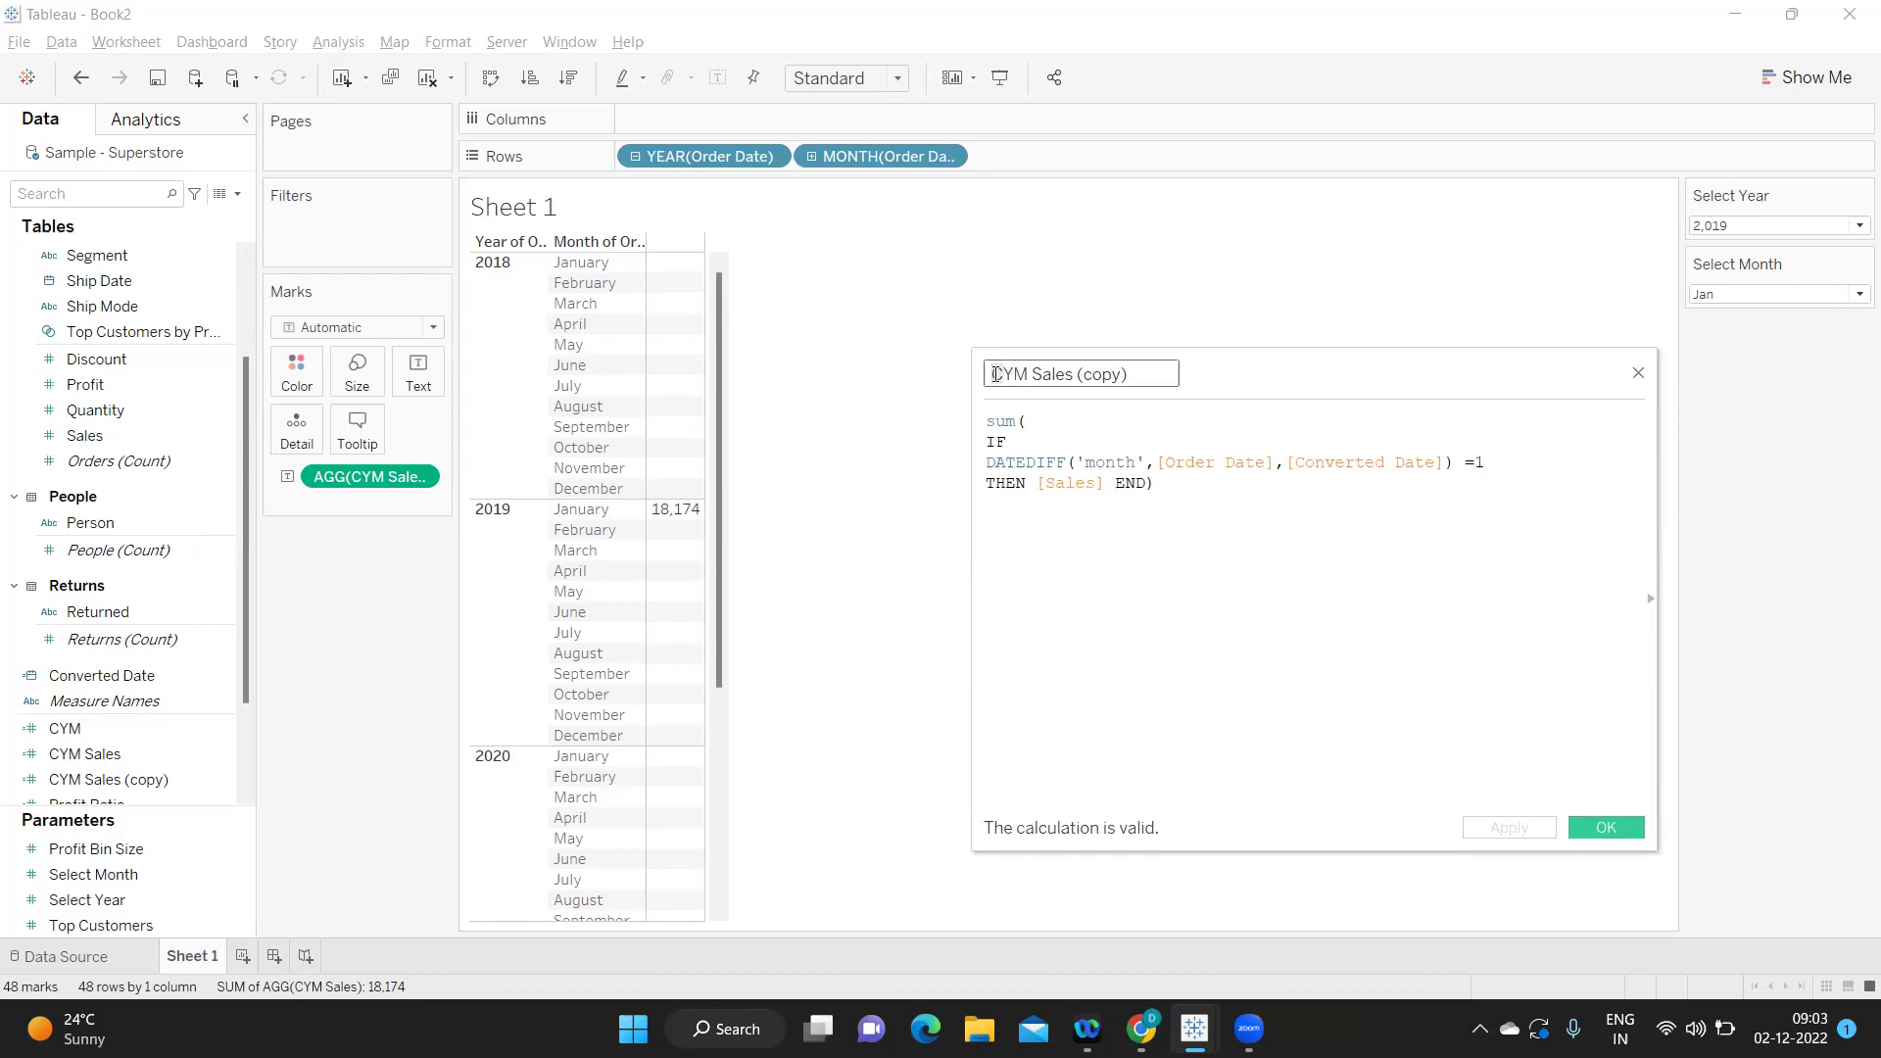
key(Delete)
text(P)
drag(1137, 375, 1077, 374)
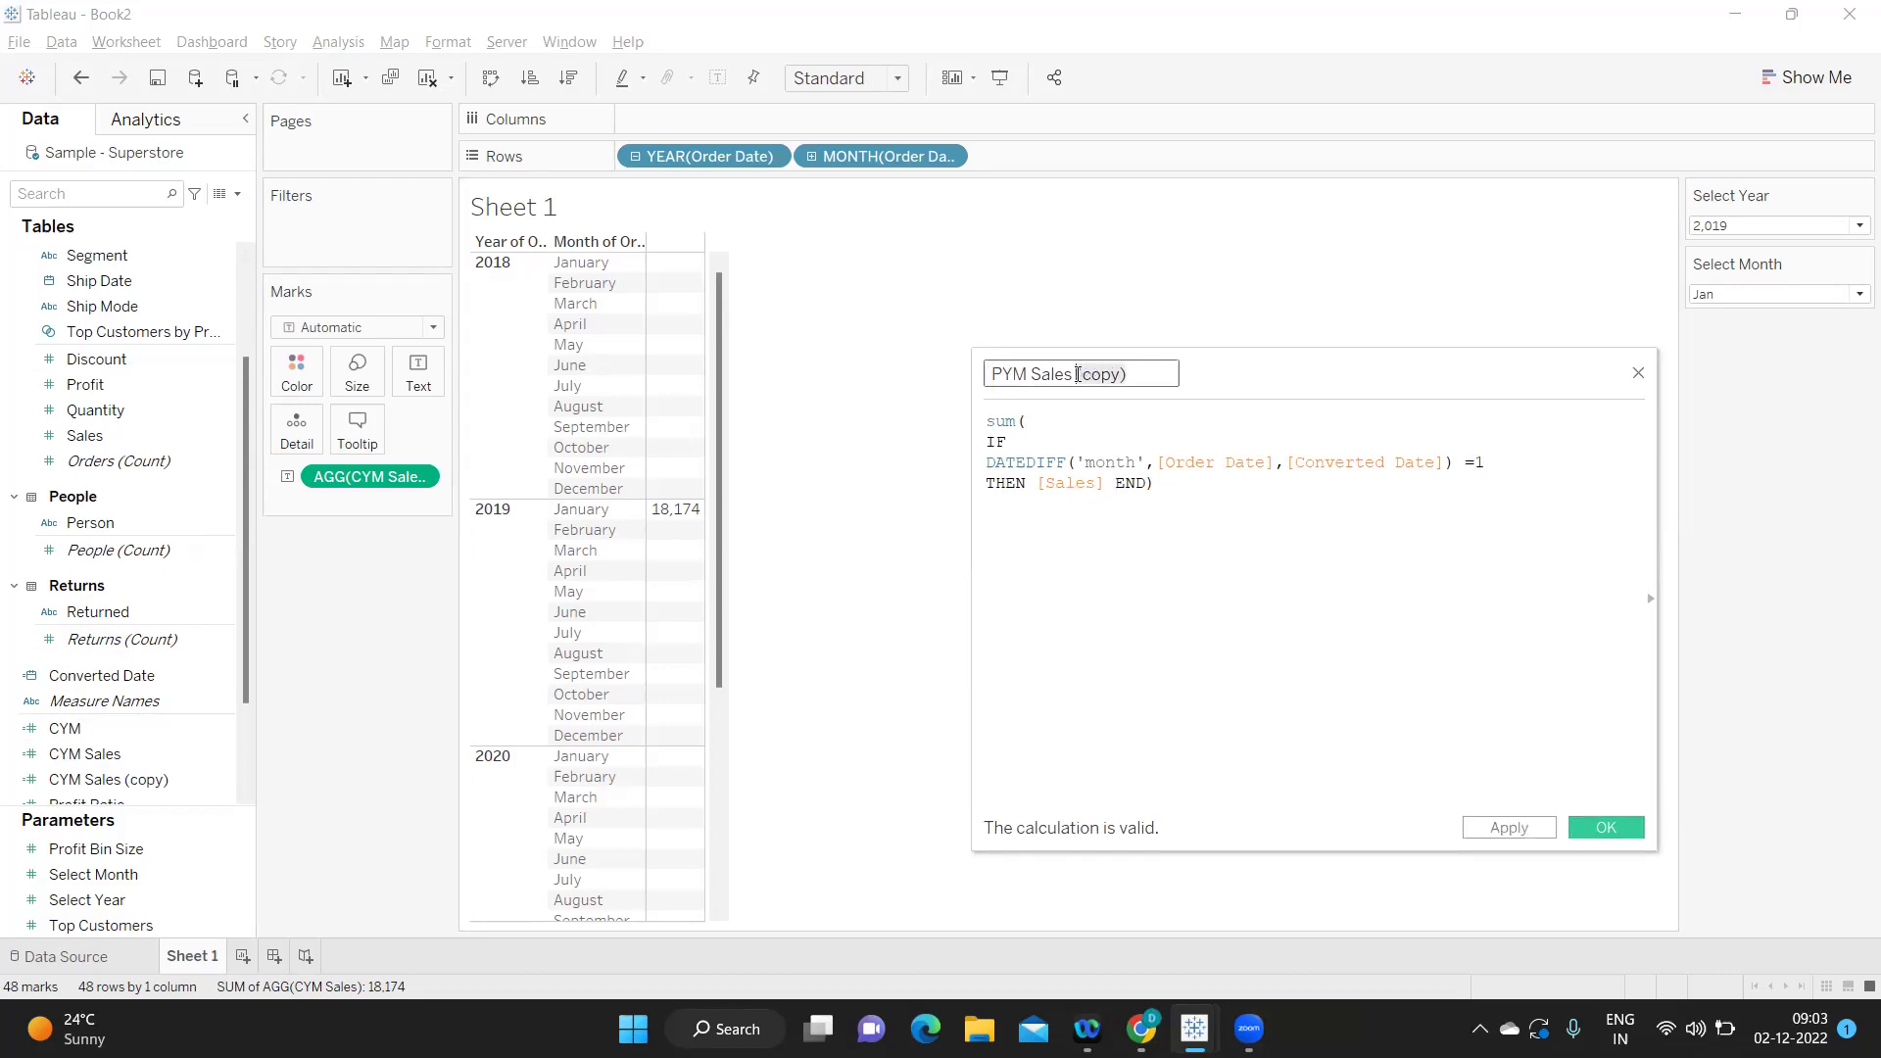
key(BackSpace)
click(1488, 828)
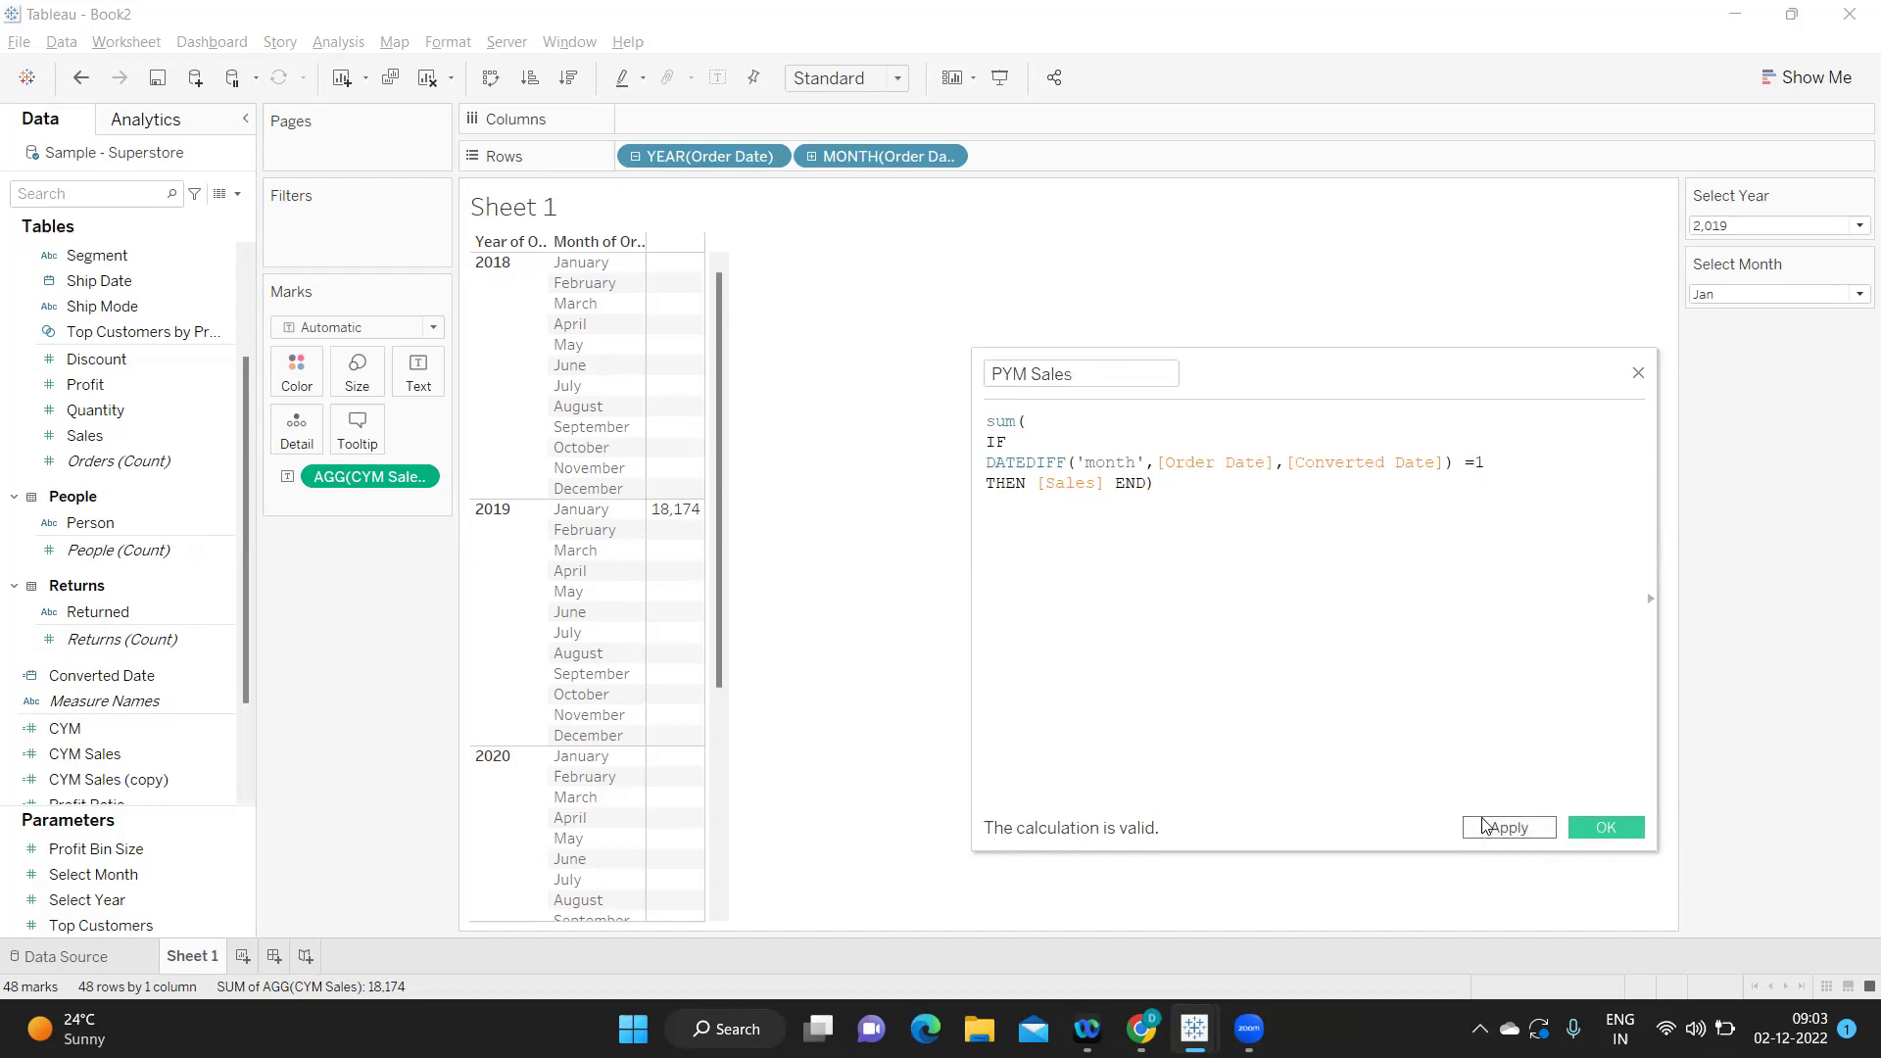
click(1592, 831)
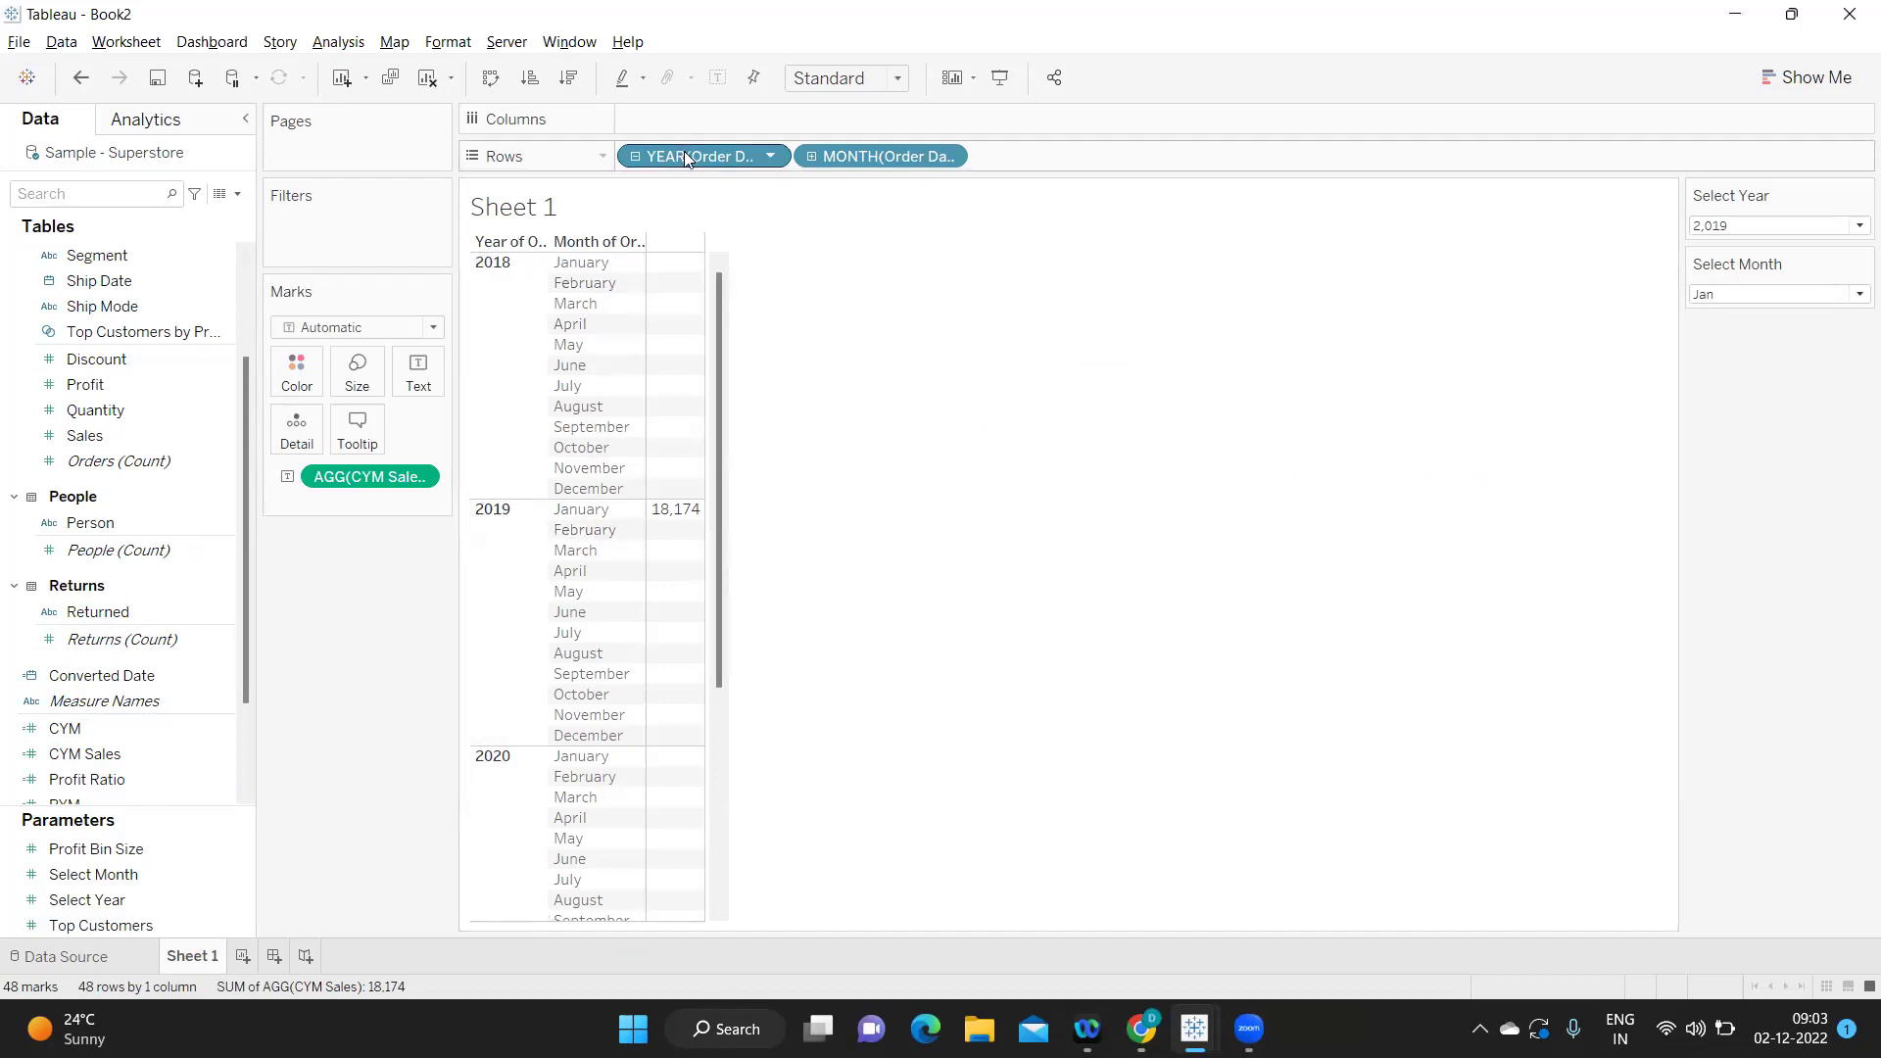
Remove YEAR(Order Date) and MONTH(Order Date) from Rows, leaving a single 18,174 total.
drag(684, 159, 914, 338)
drag(672, 157, 877, 509)
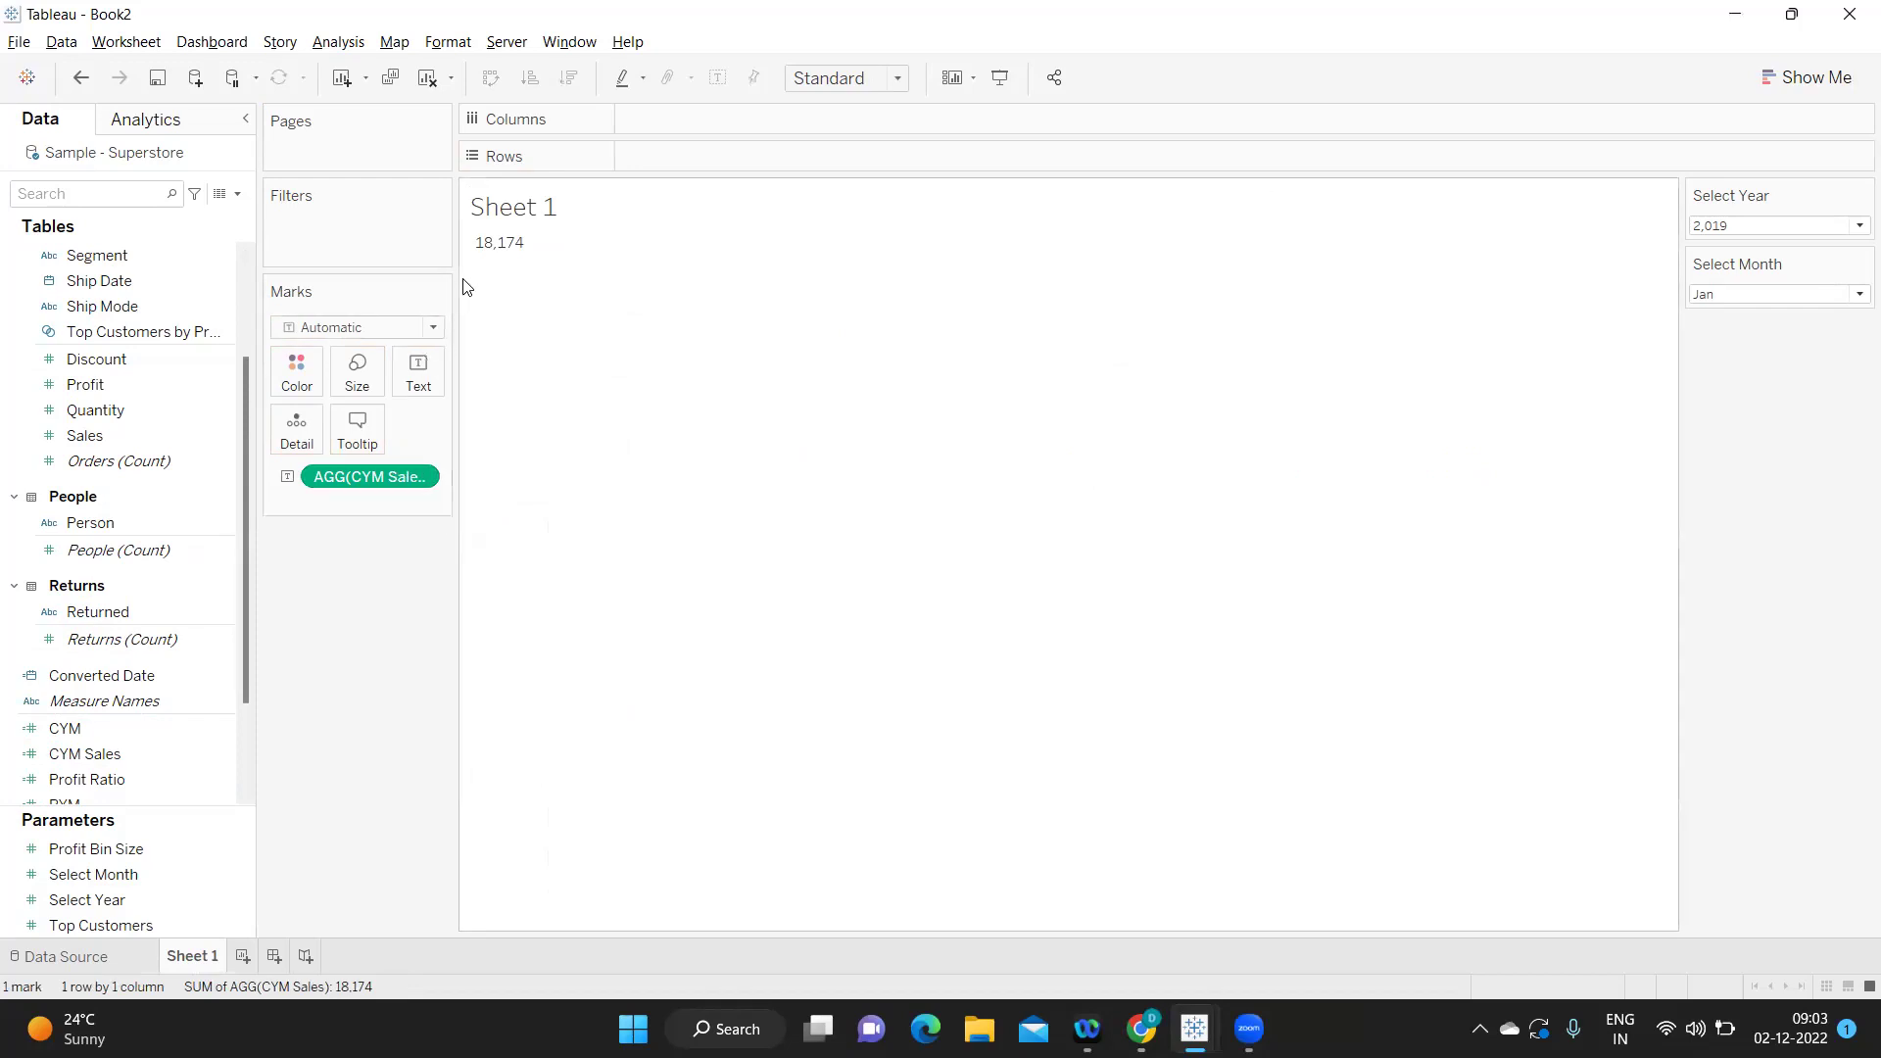
mouse_move(505, 252)
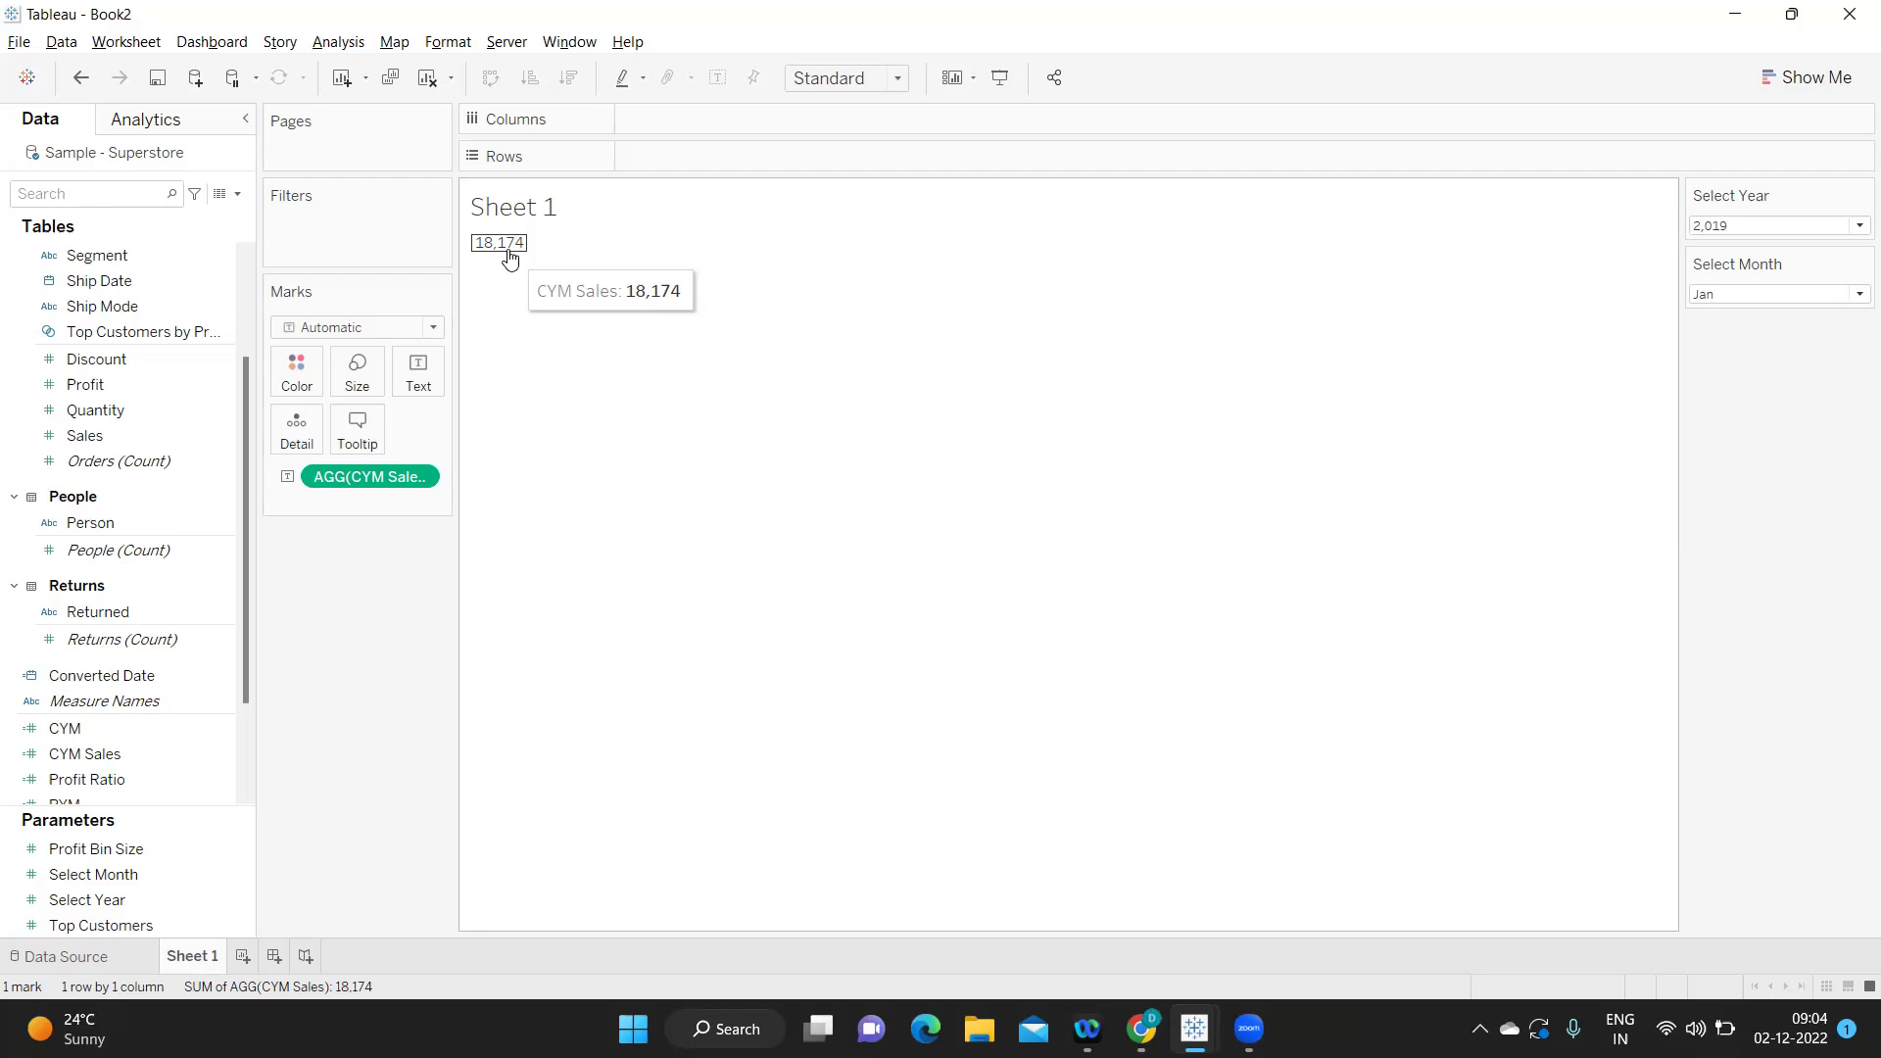
click(237, 193)
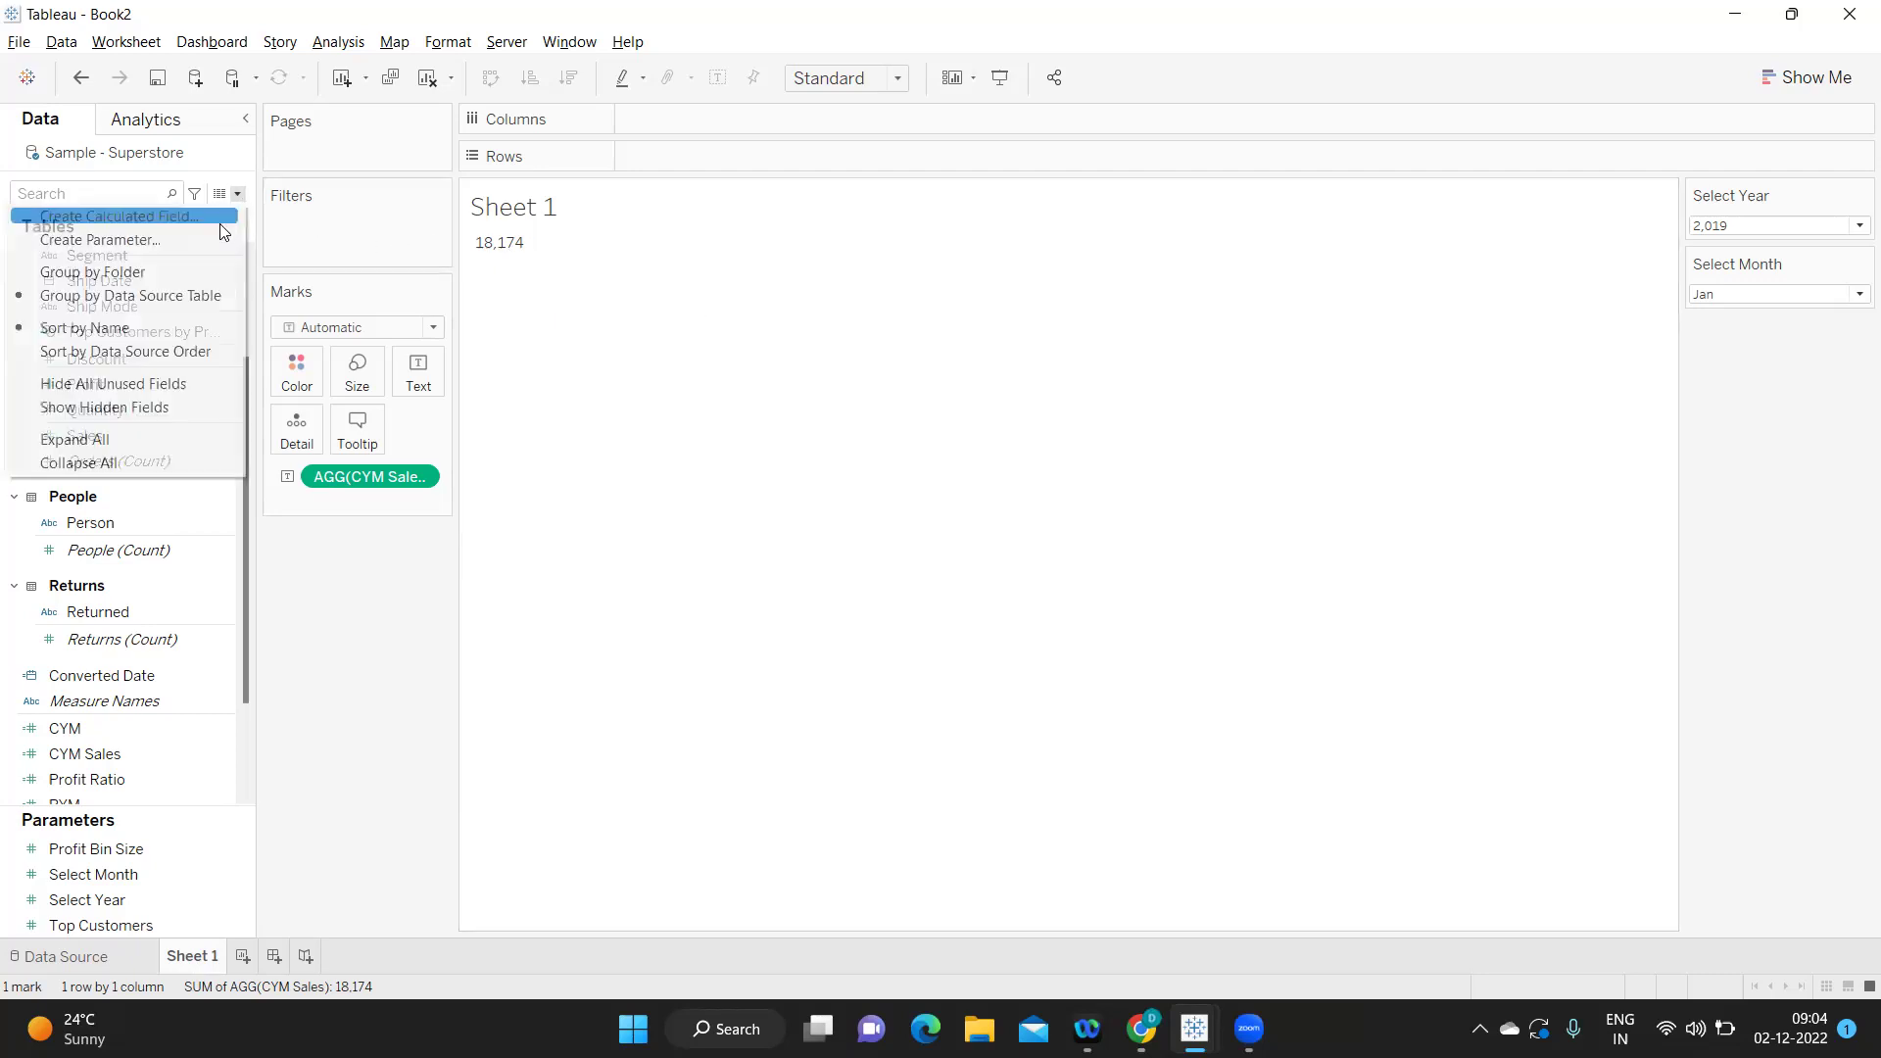
Create a Growth % calculation starting with [CYM Sales]-[PYM Sales].
click(188, 216)
text(Growth %)
key(Tab)
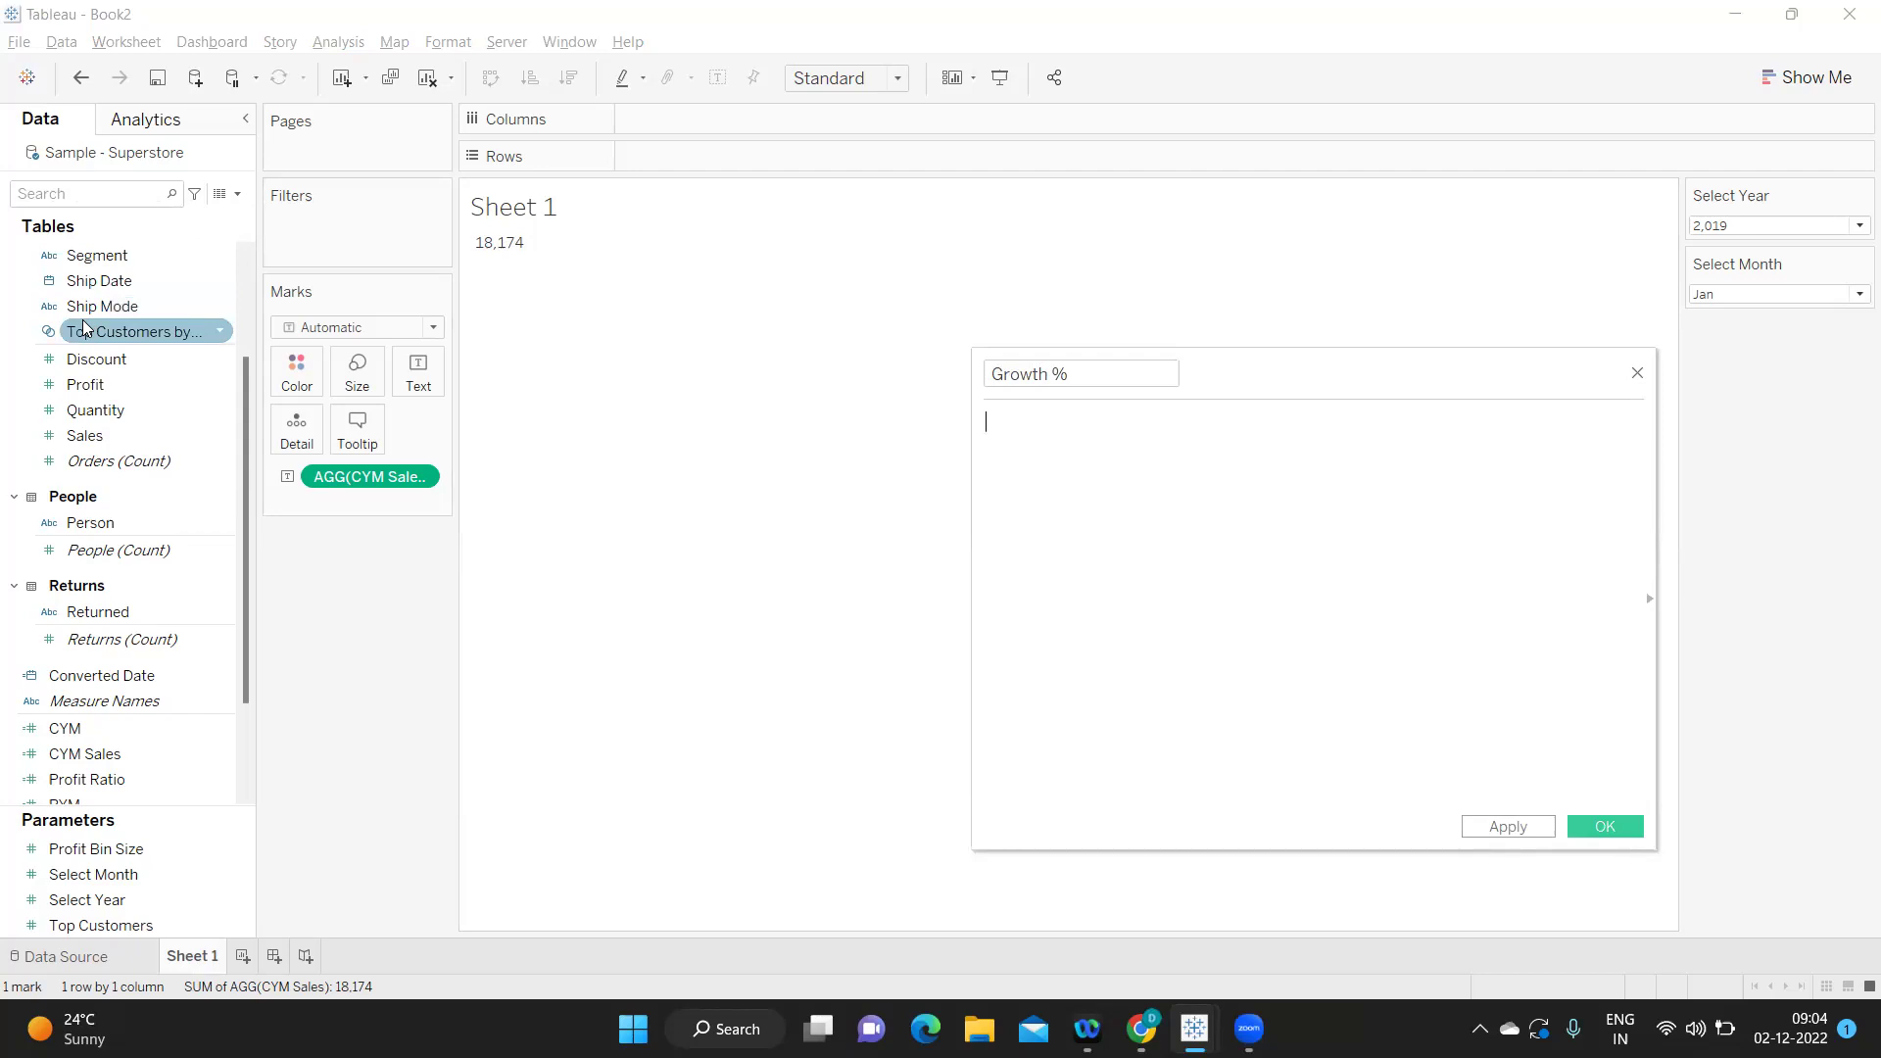
text(cy)
key(Down)
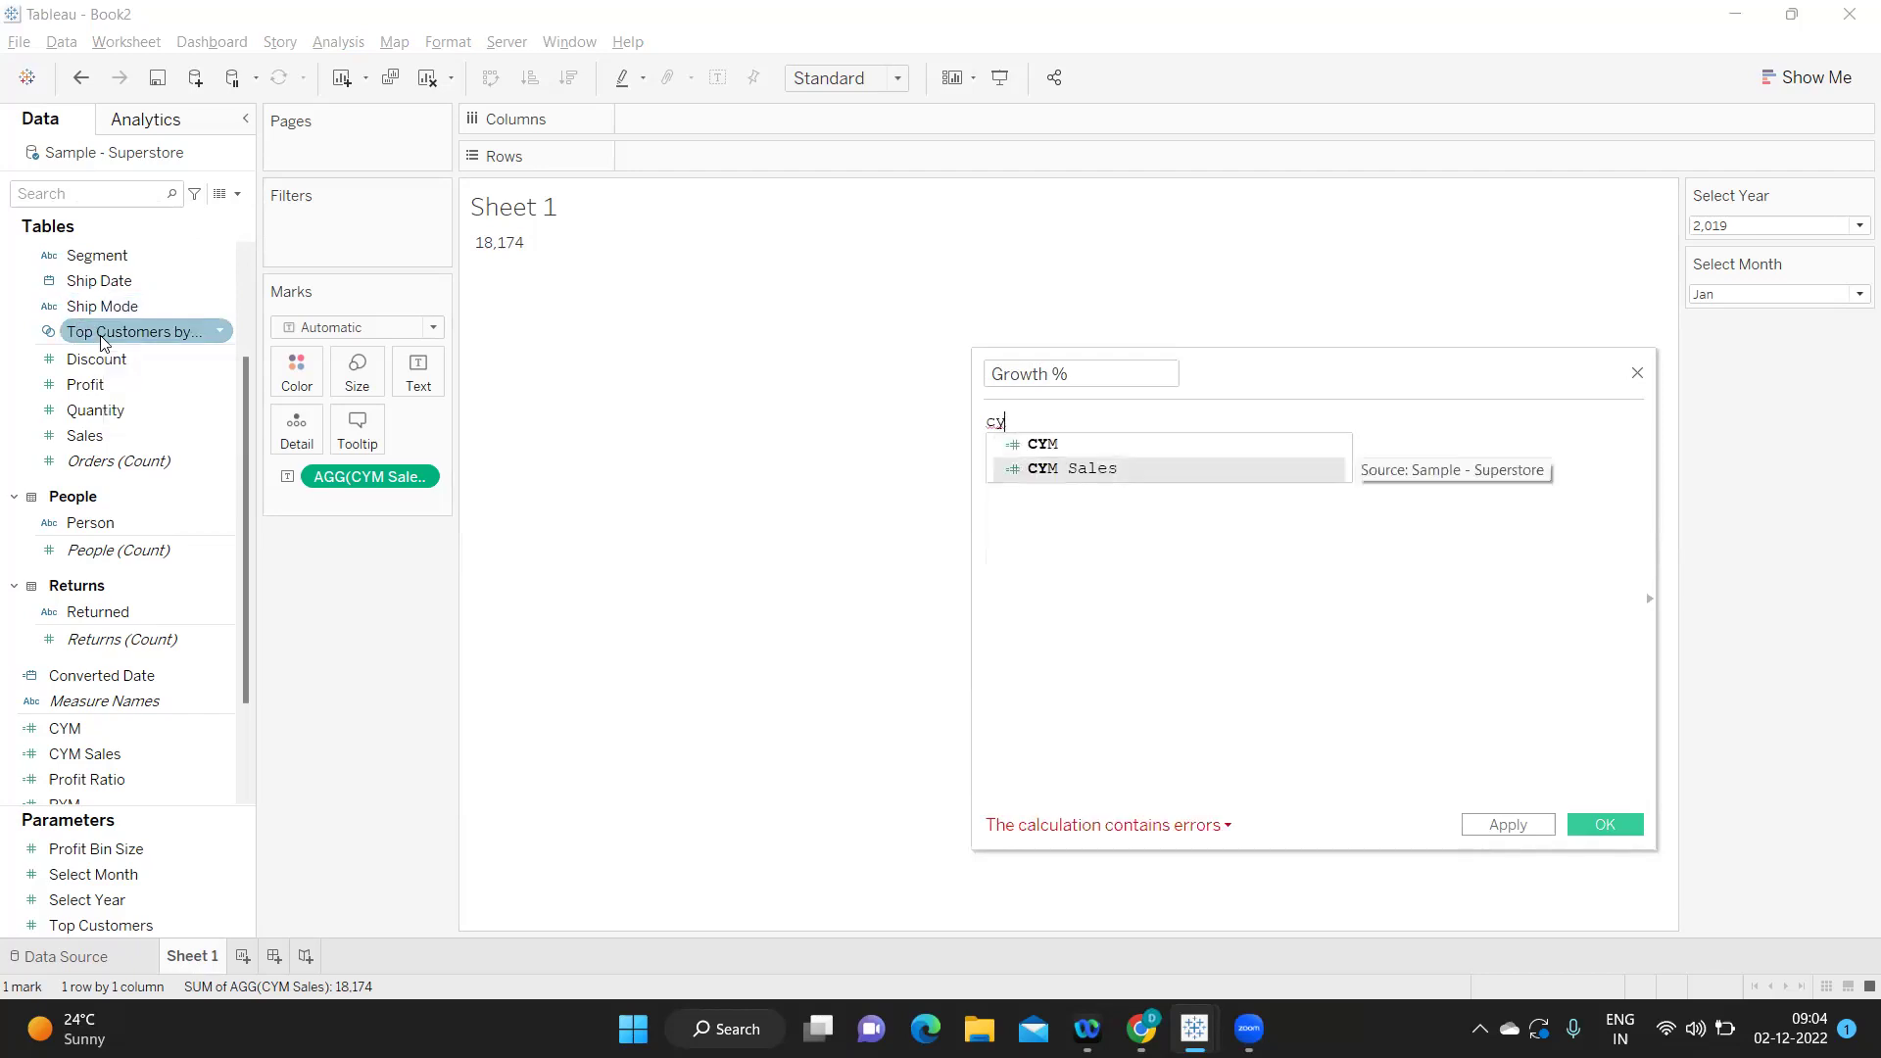
key(Return)
text(-pym)
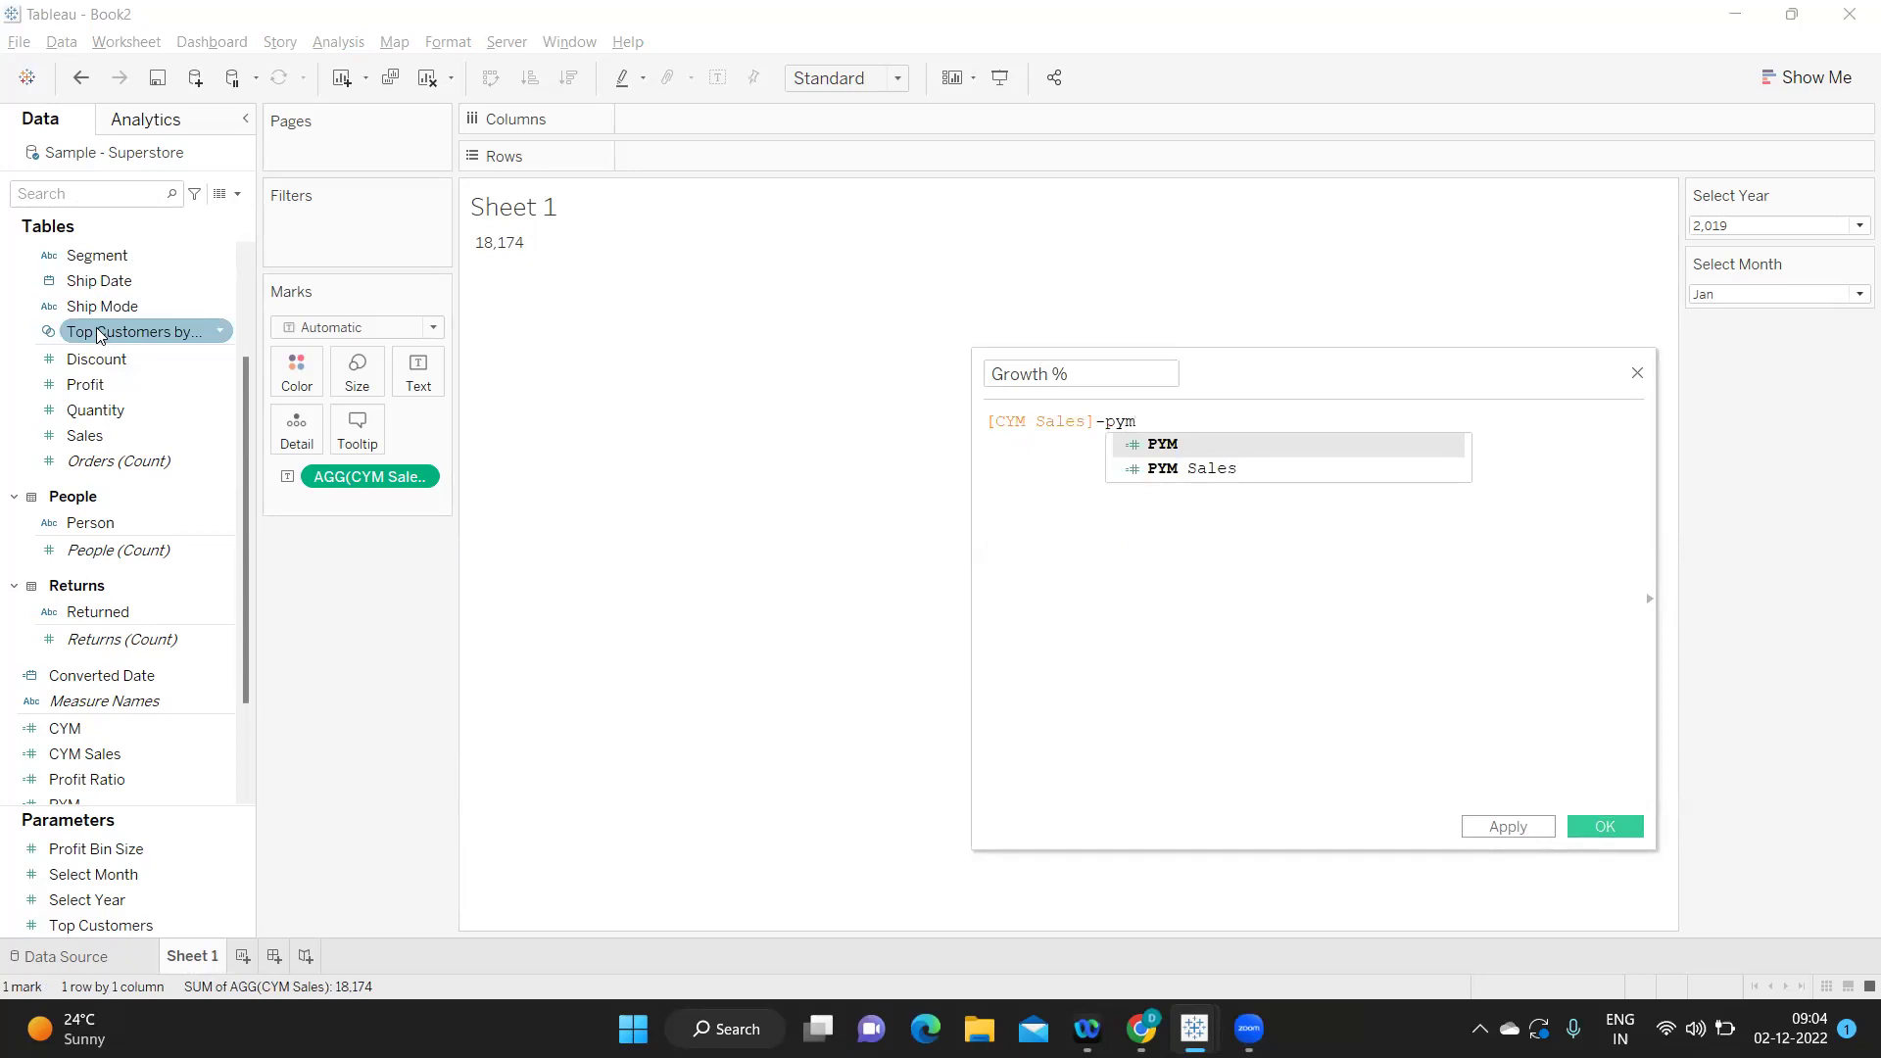
key(Down)
key(Return)
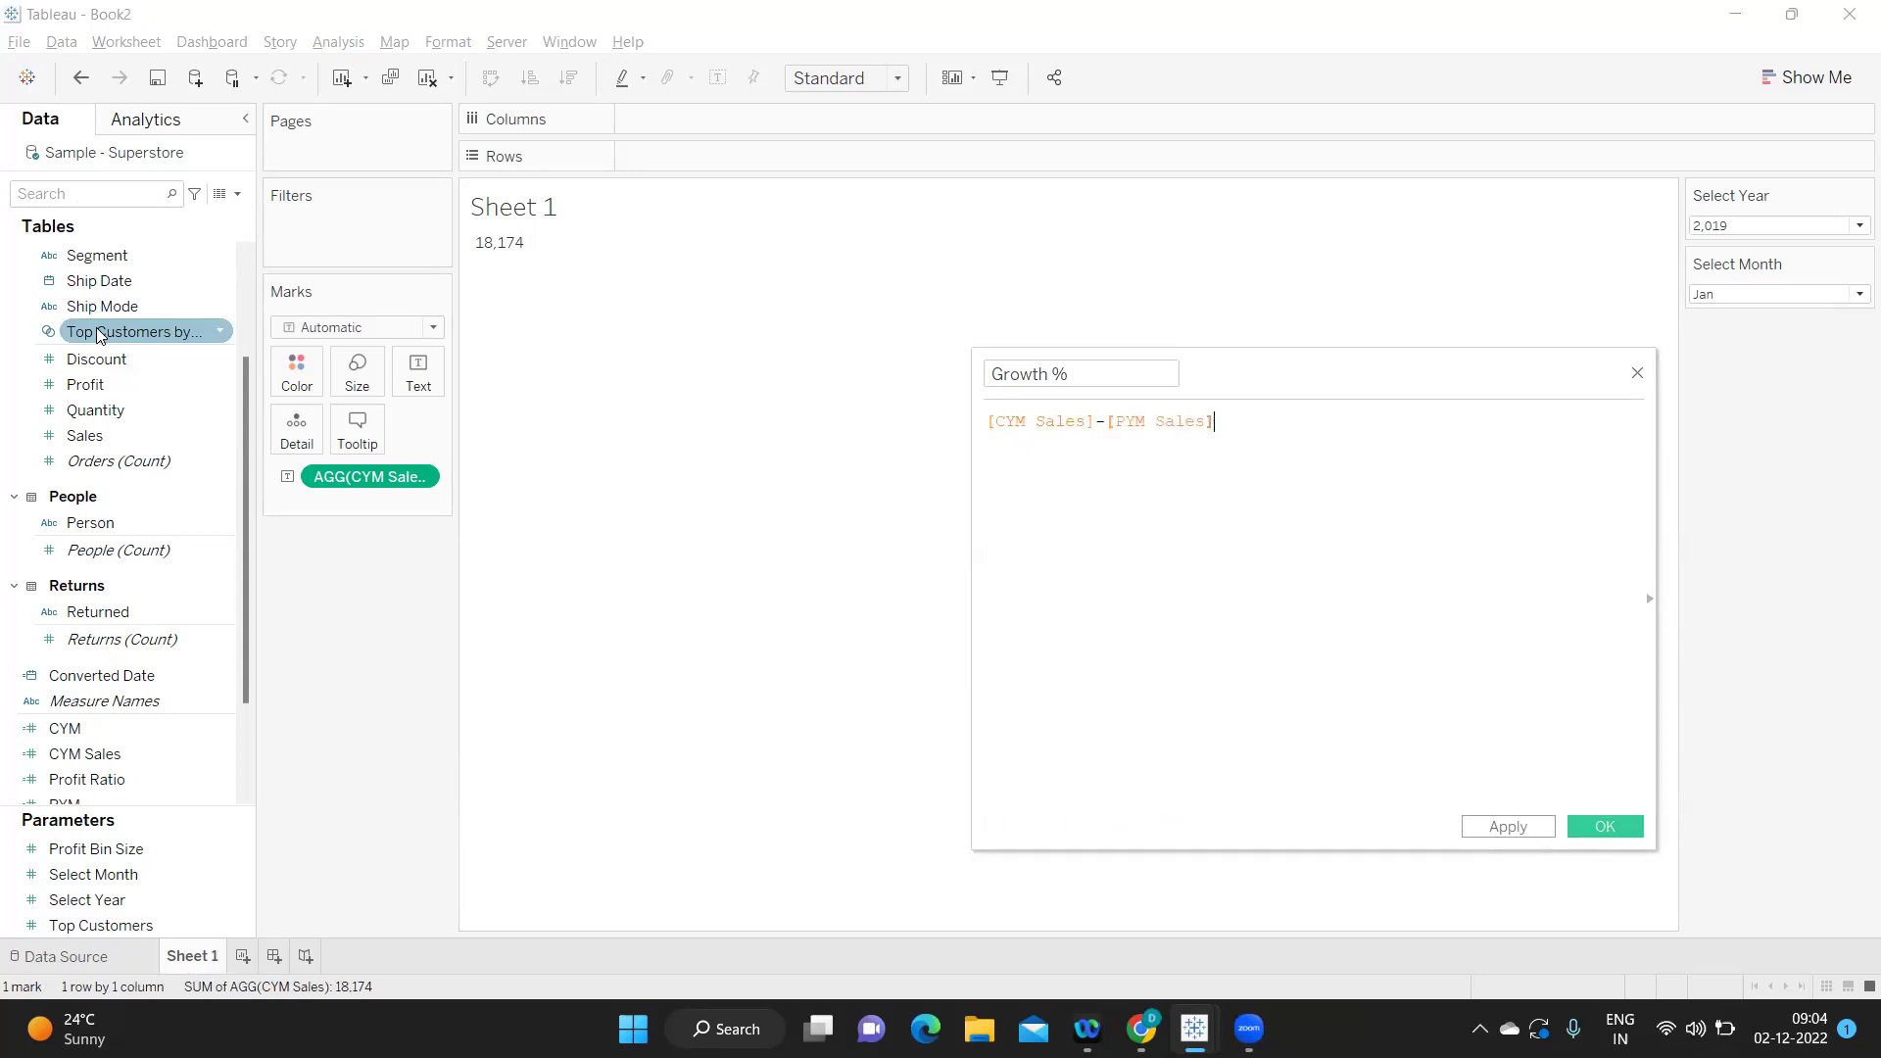
text())
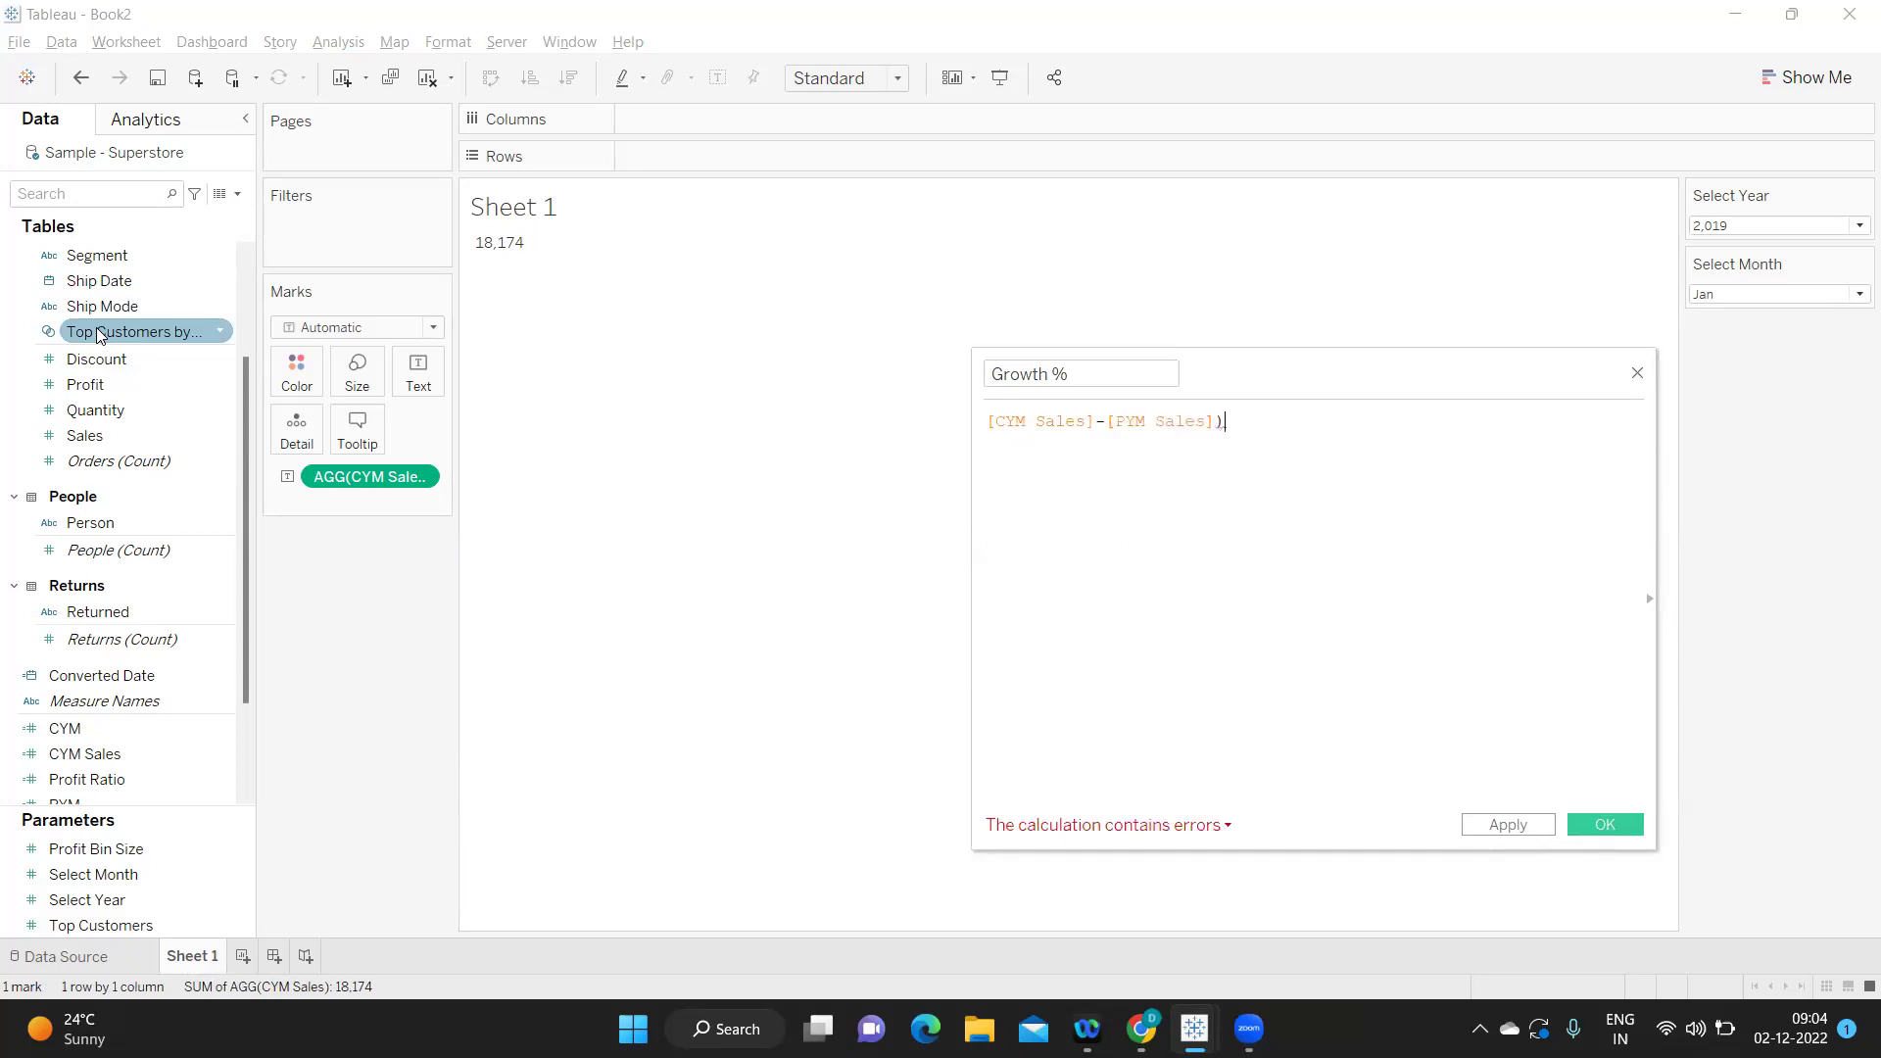
Finish it as ([CYM Sales]-[PYM Sales])/[PYM Sales] and show it on Text (-0.7387).
click(987, 423)
text(()
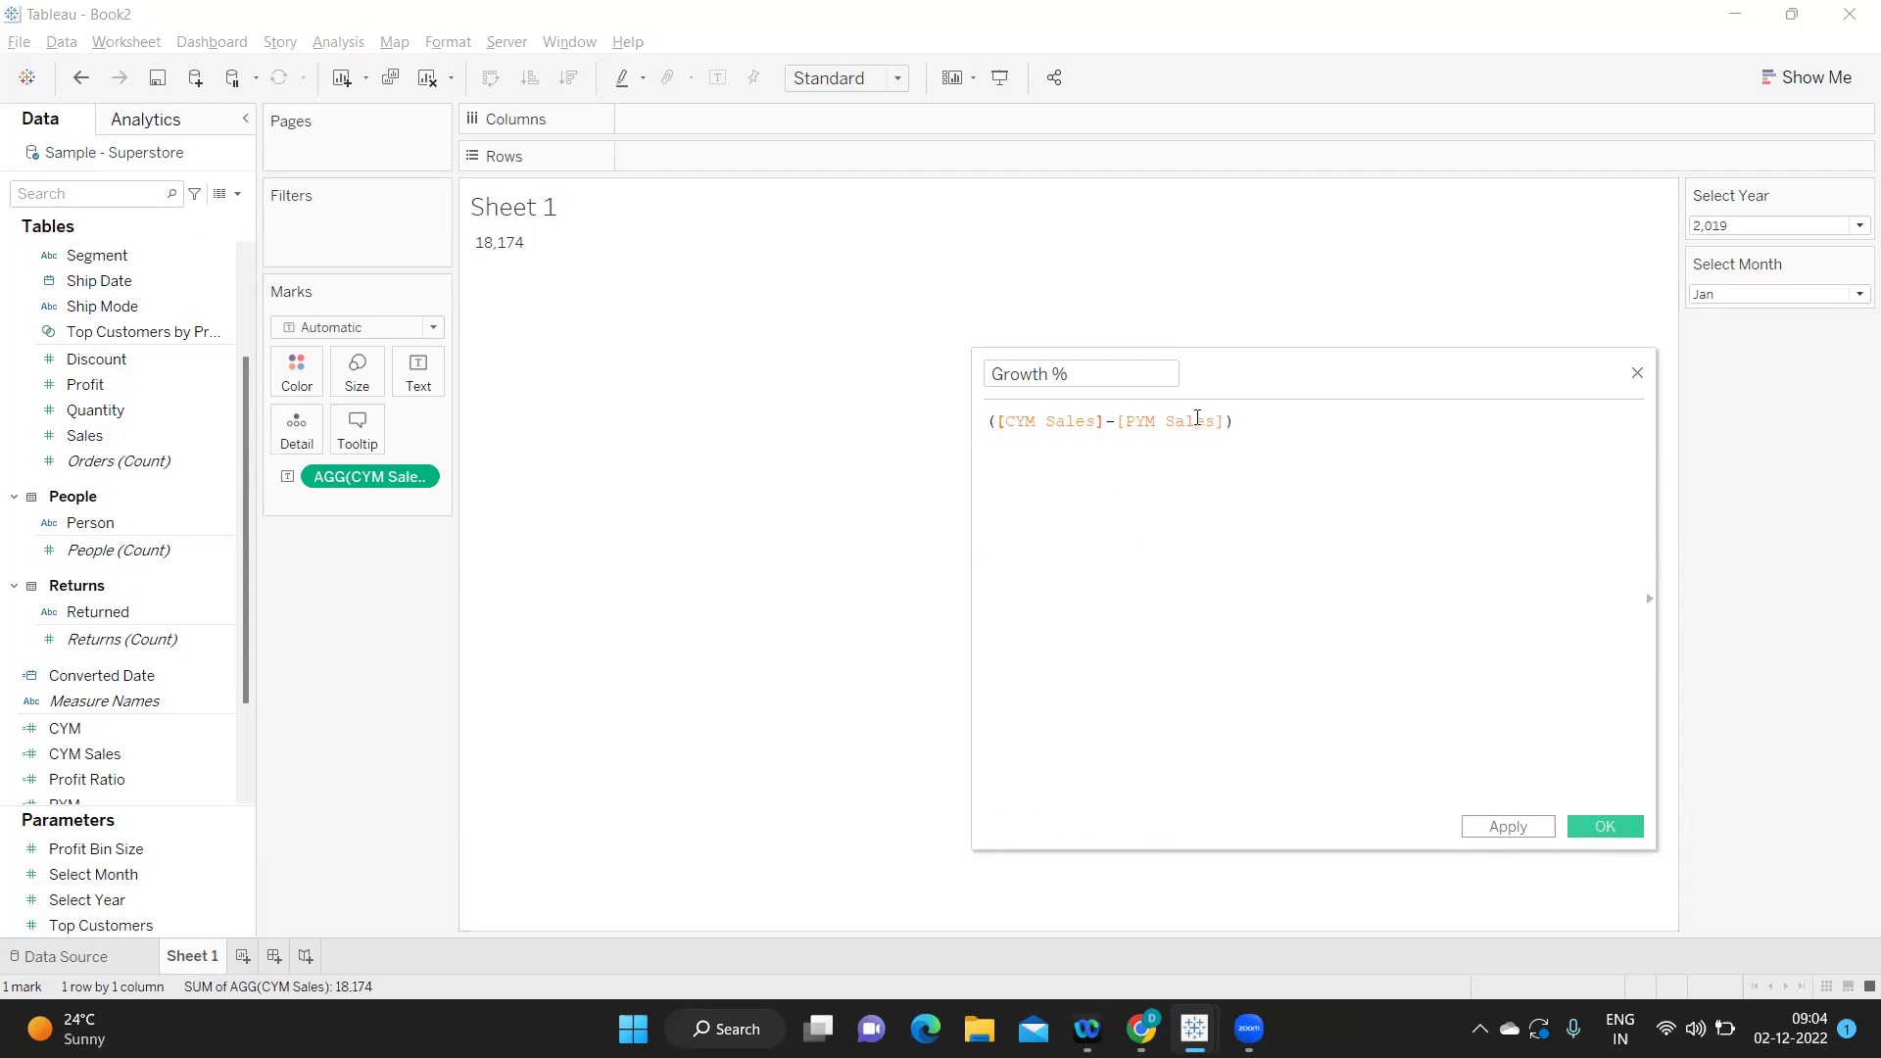
text(/)
text([py)
double_click(1302, 468)
click(1530, 829)
click(1603, 825)
drag(85, 778, 420, 368)
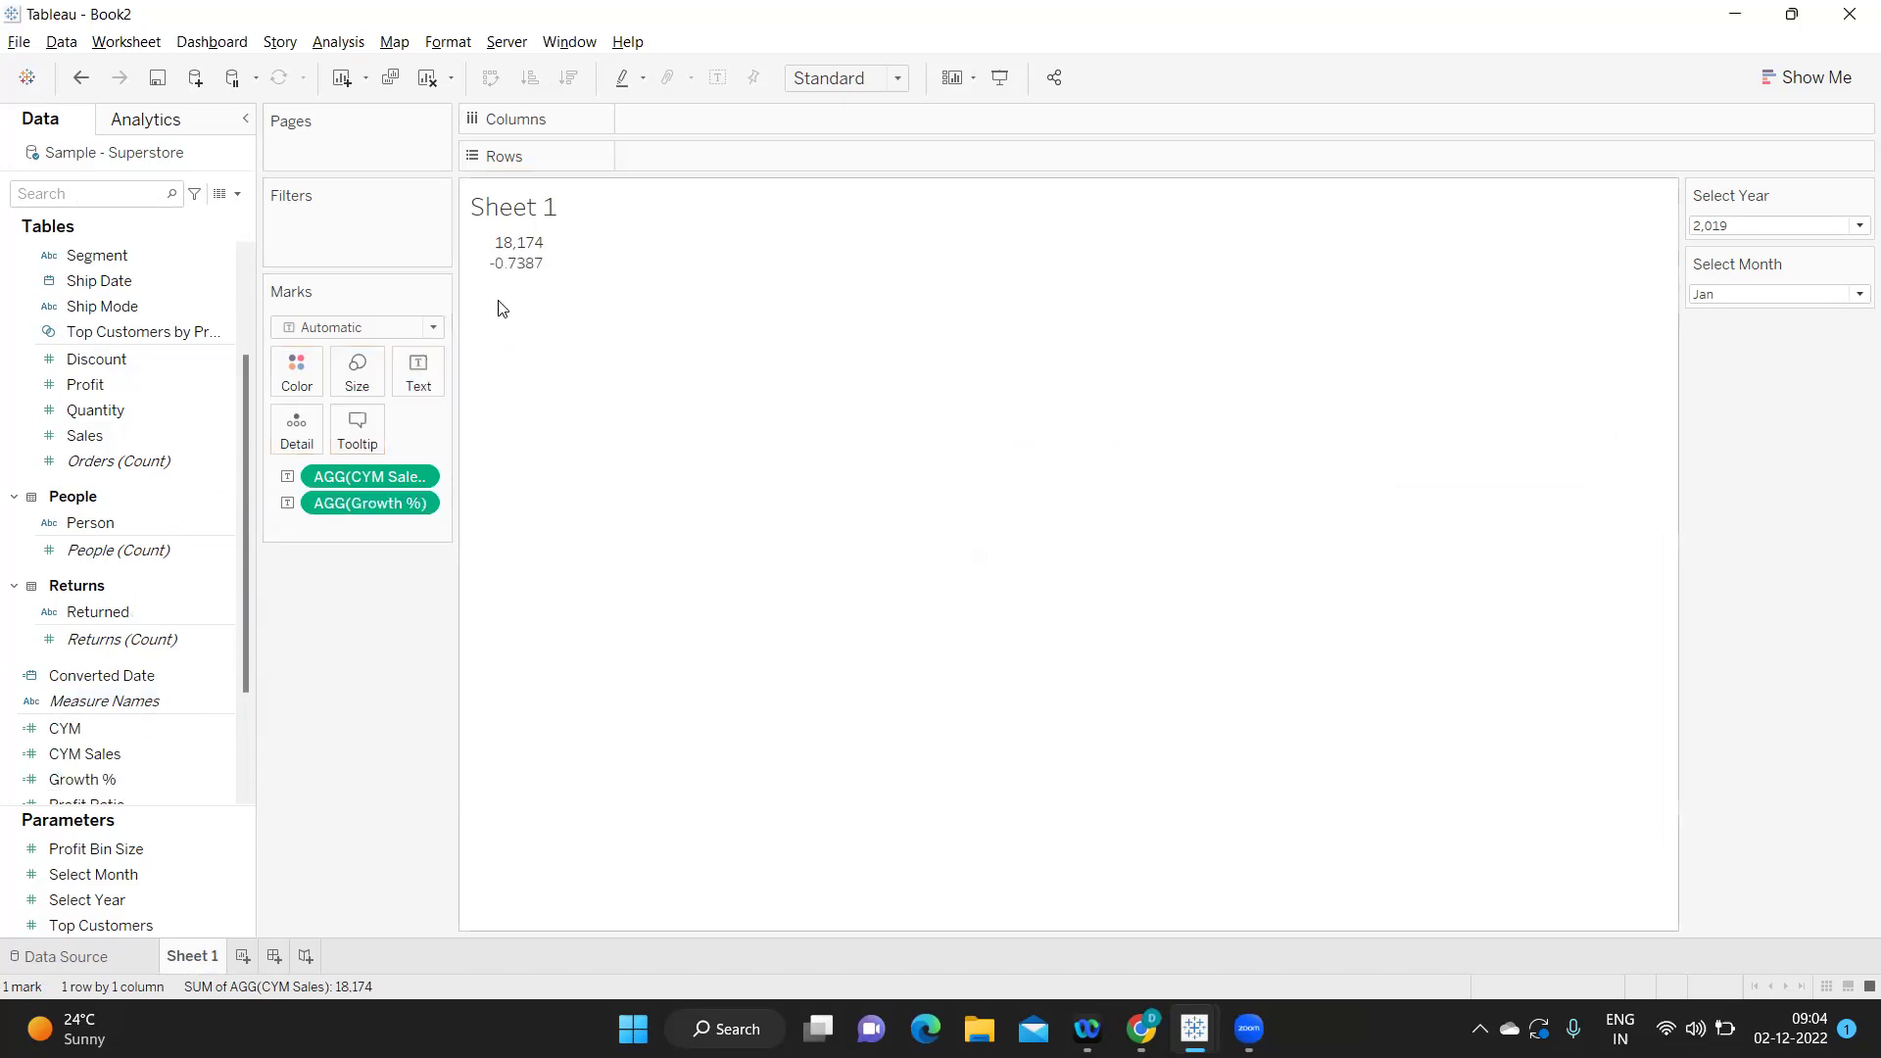
Format Growth % as a percentage, showing -73.87%.
click(428, 502)
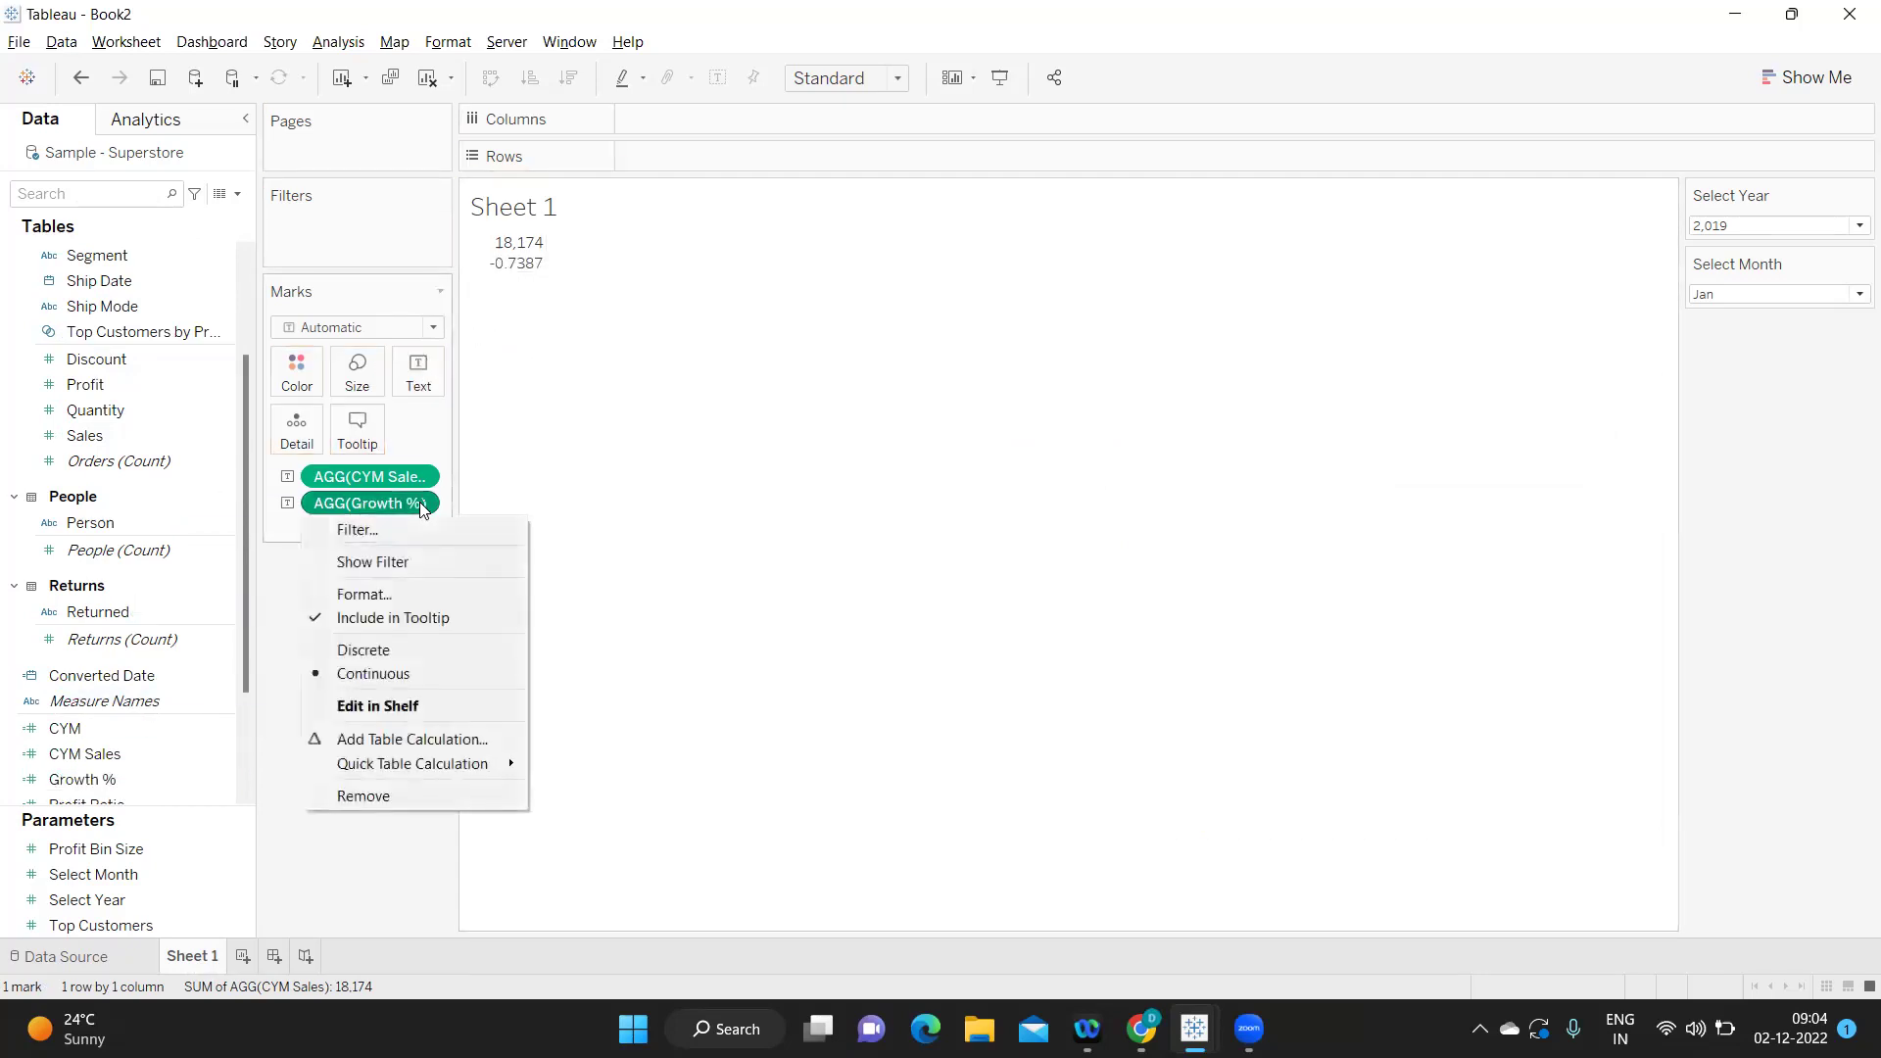
click(384, 595)
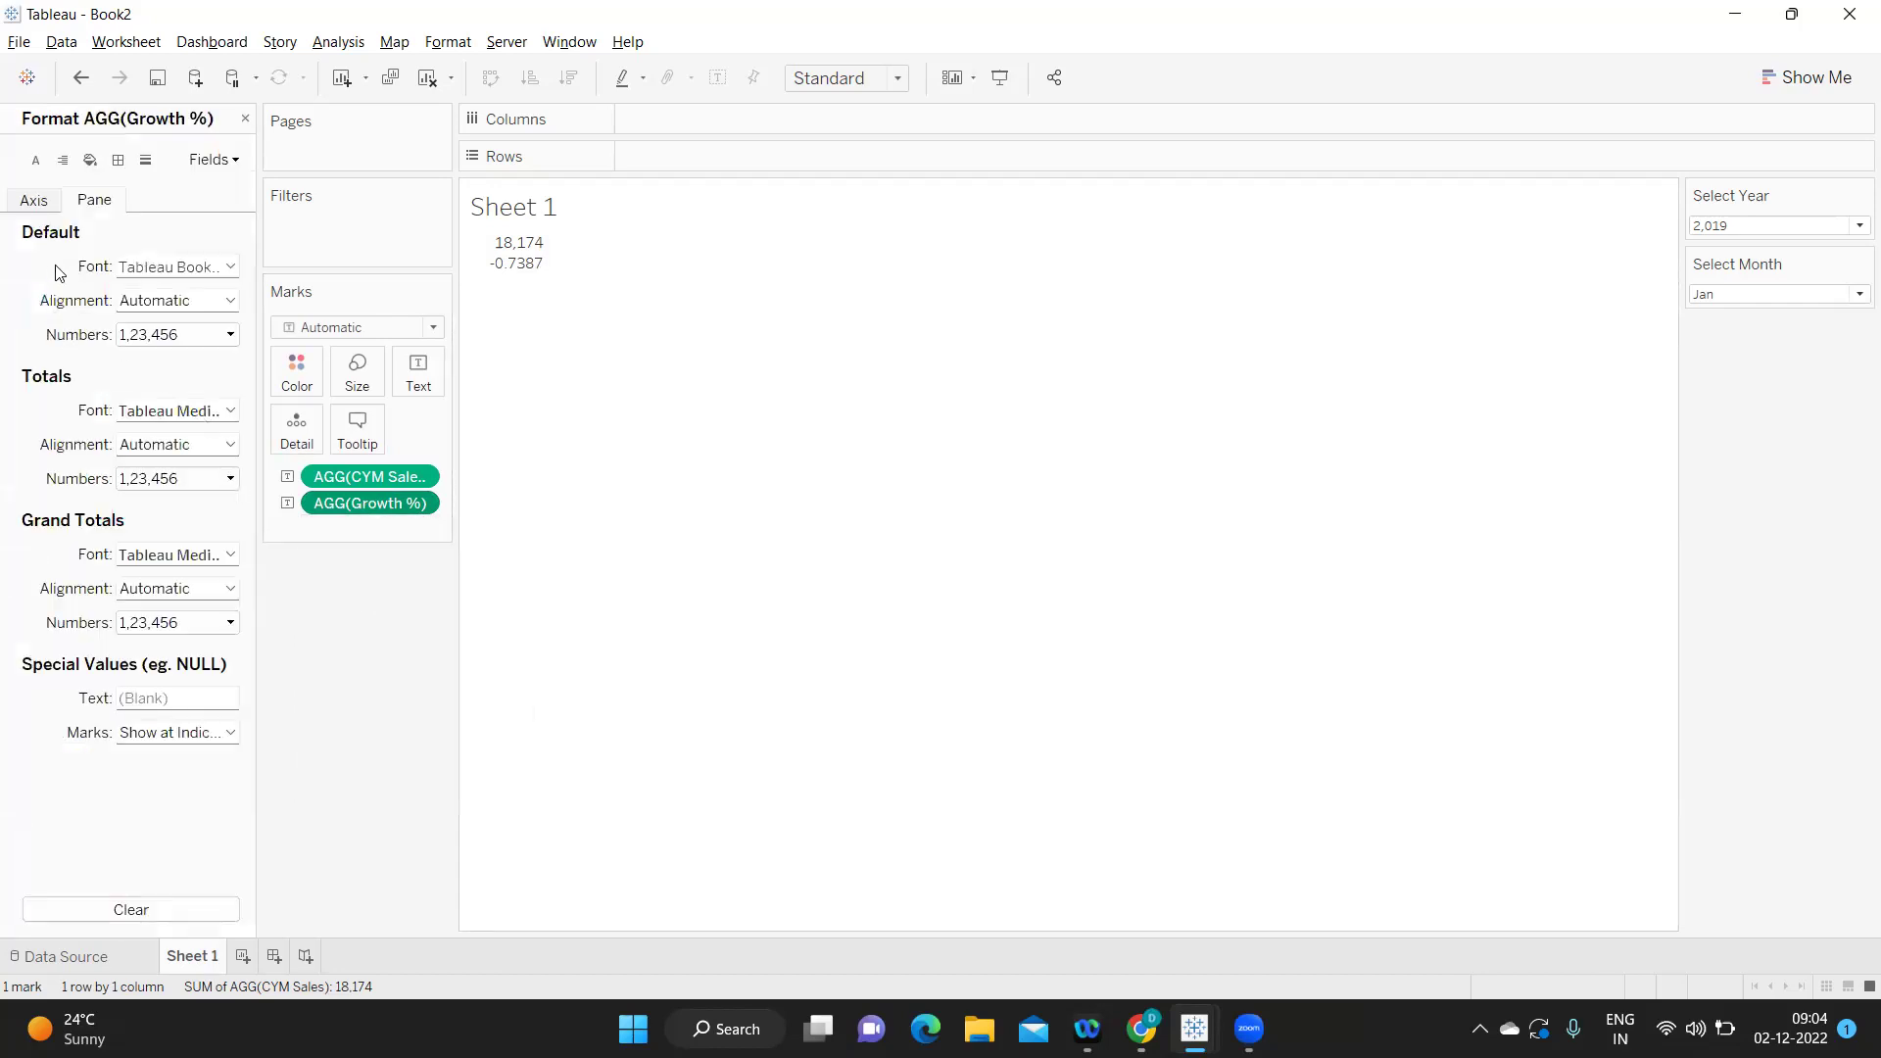
click(141, 340)
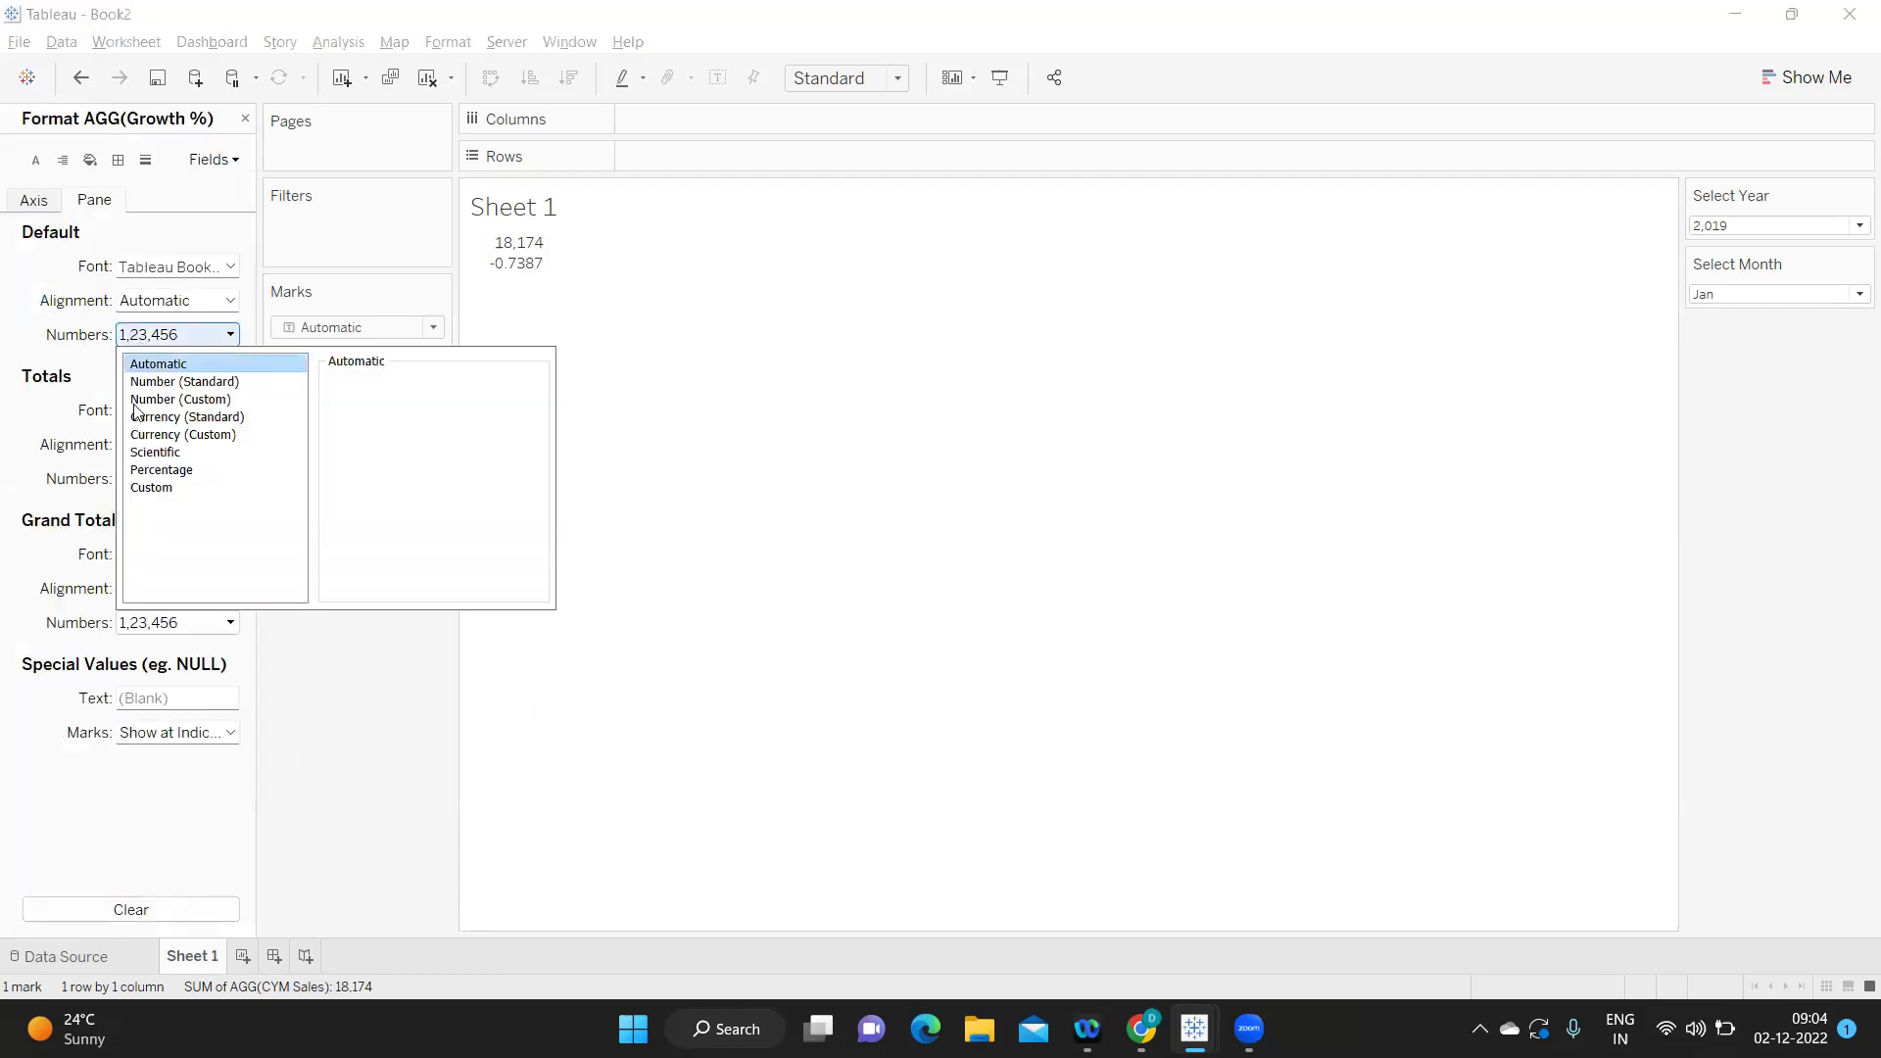
click(145, 471)
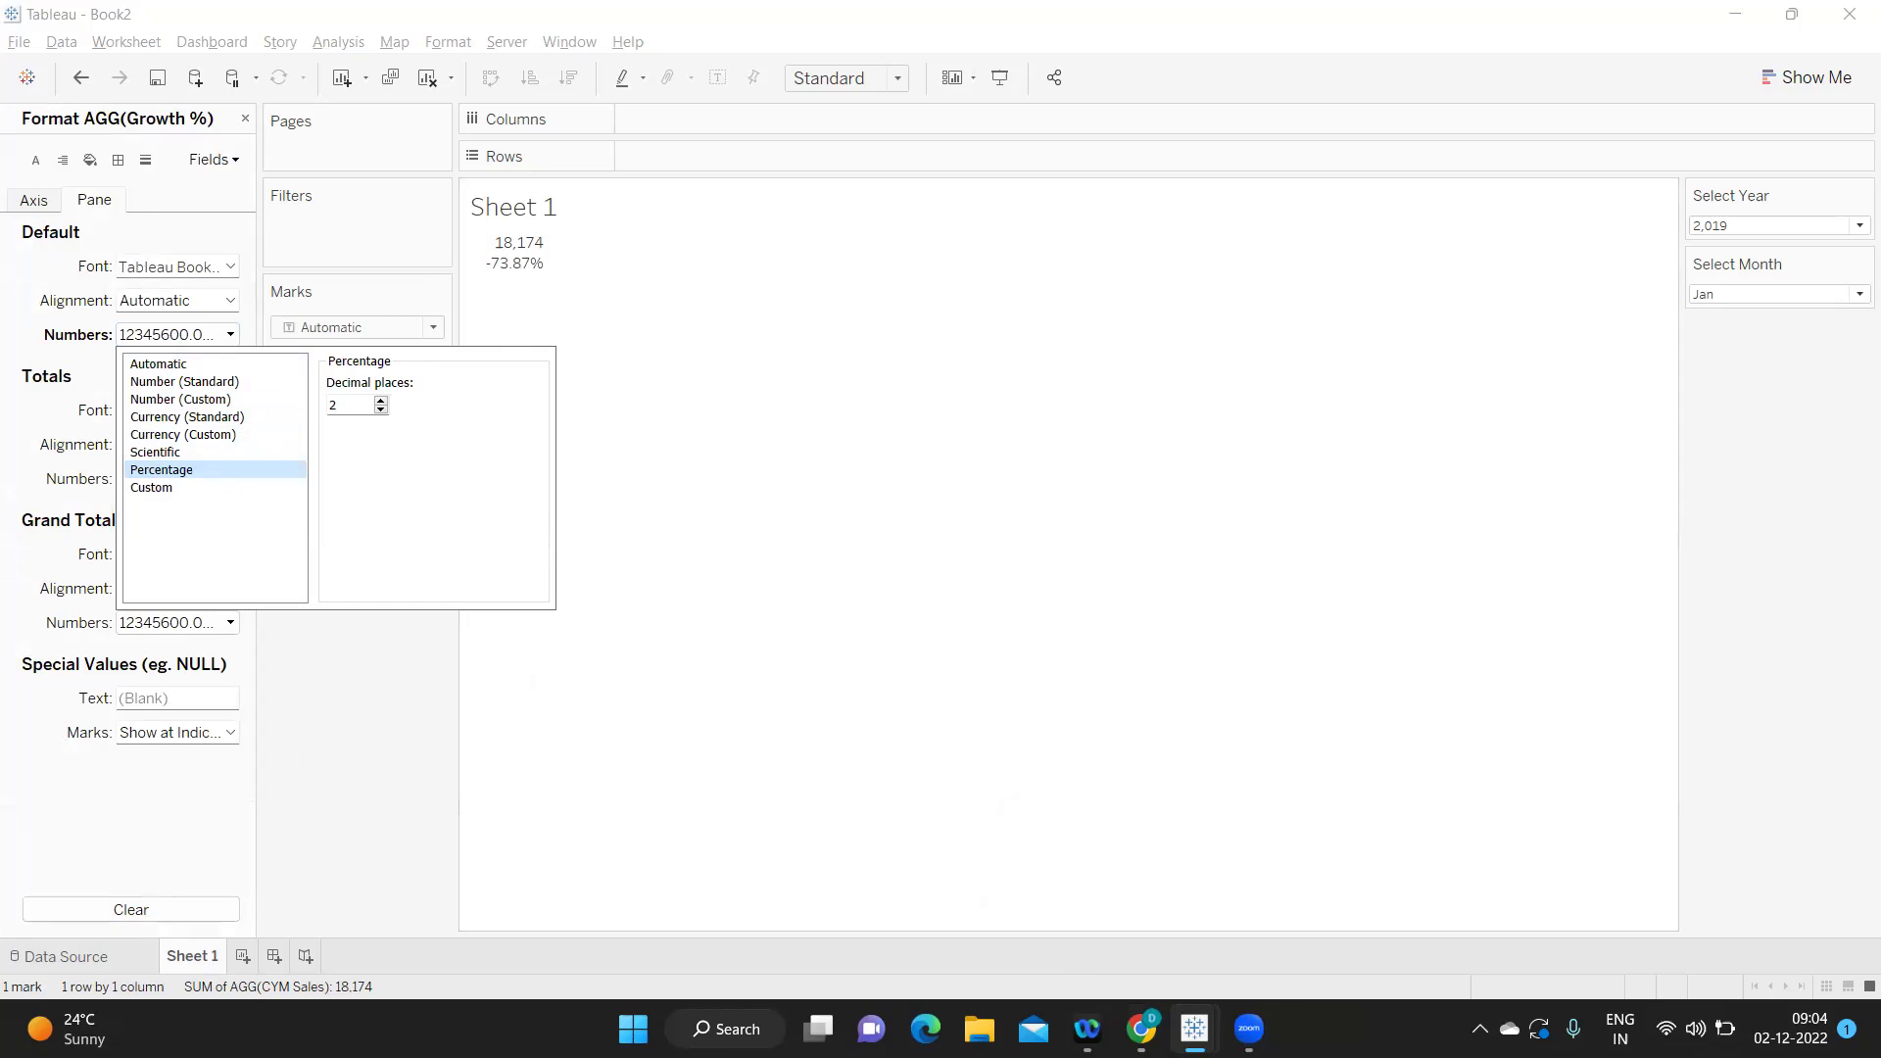
Check the reference workbook, then switch Growth % to a custom 0.00% format.
mouse_move(1174, 1022)
click(1113, 932)
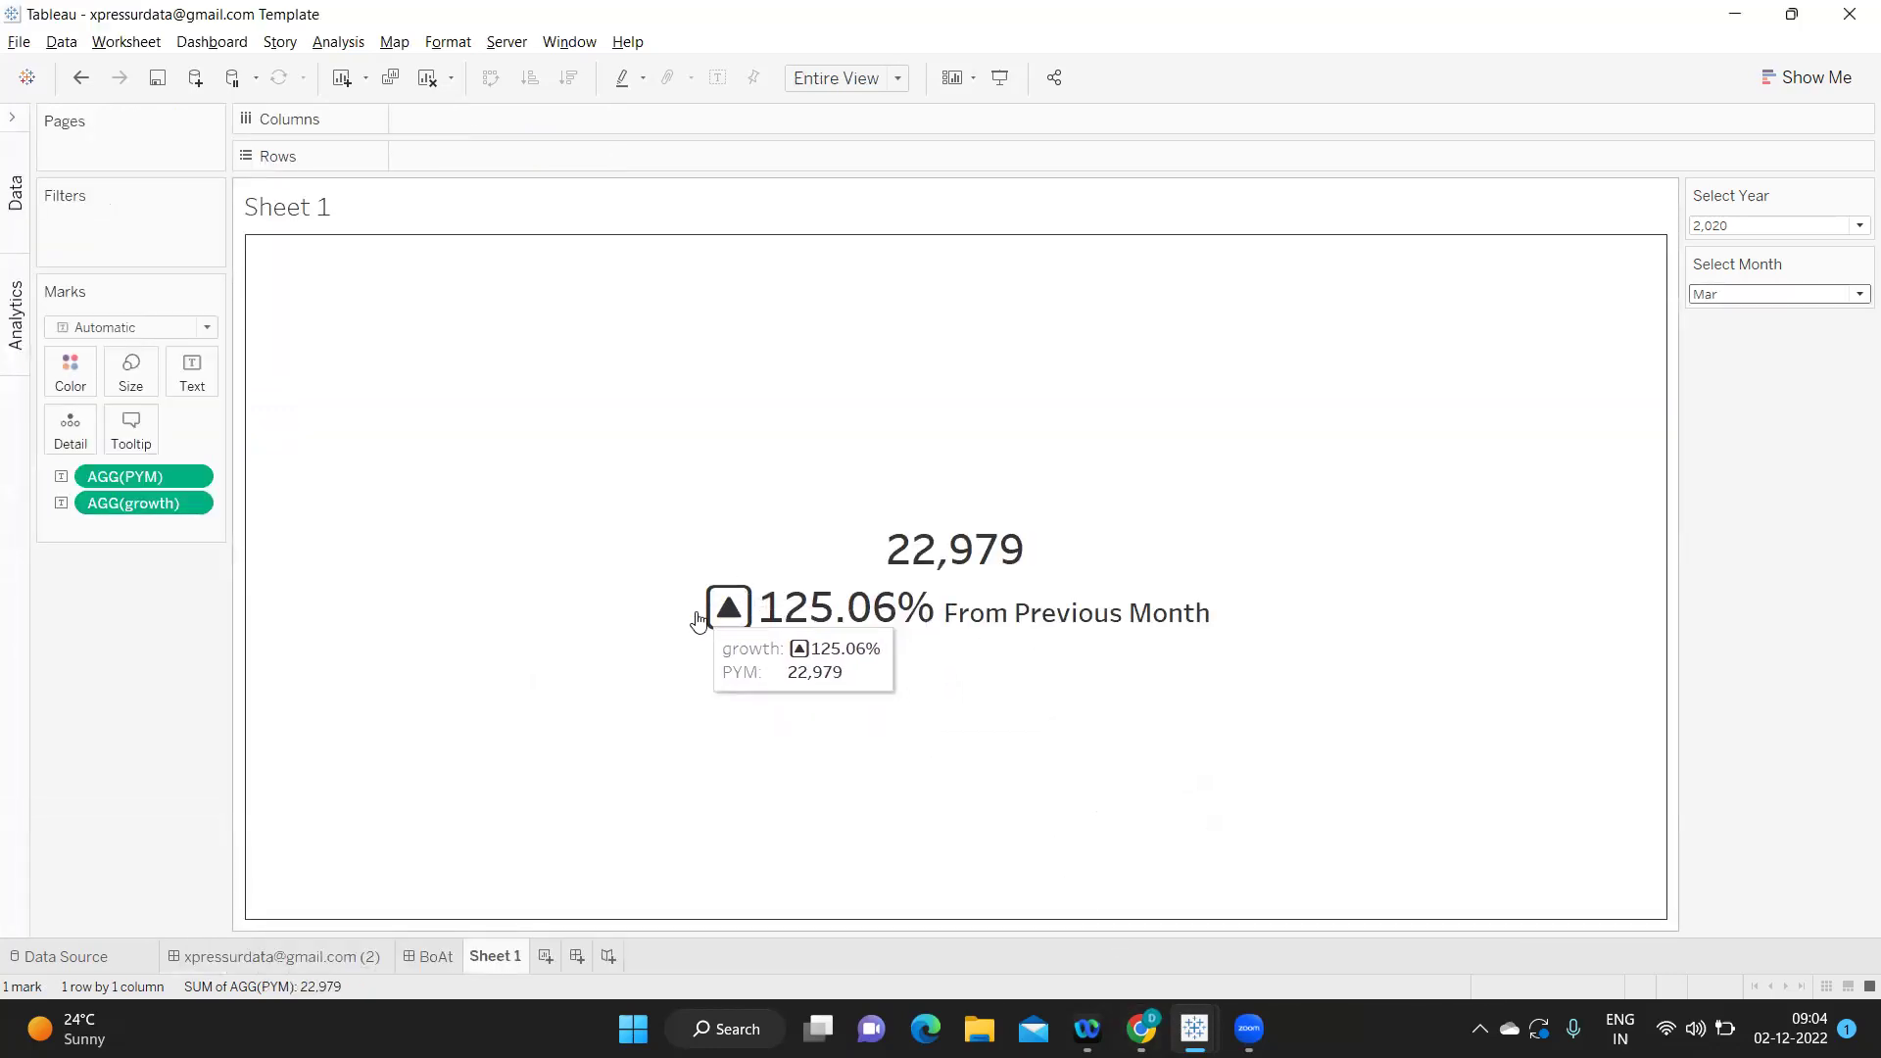
mouse_move(1195, 1027)
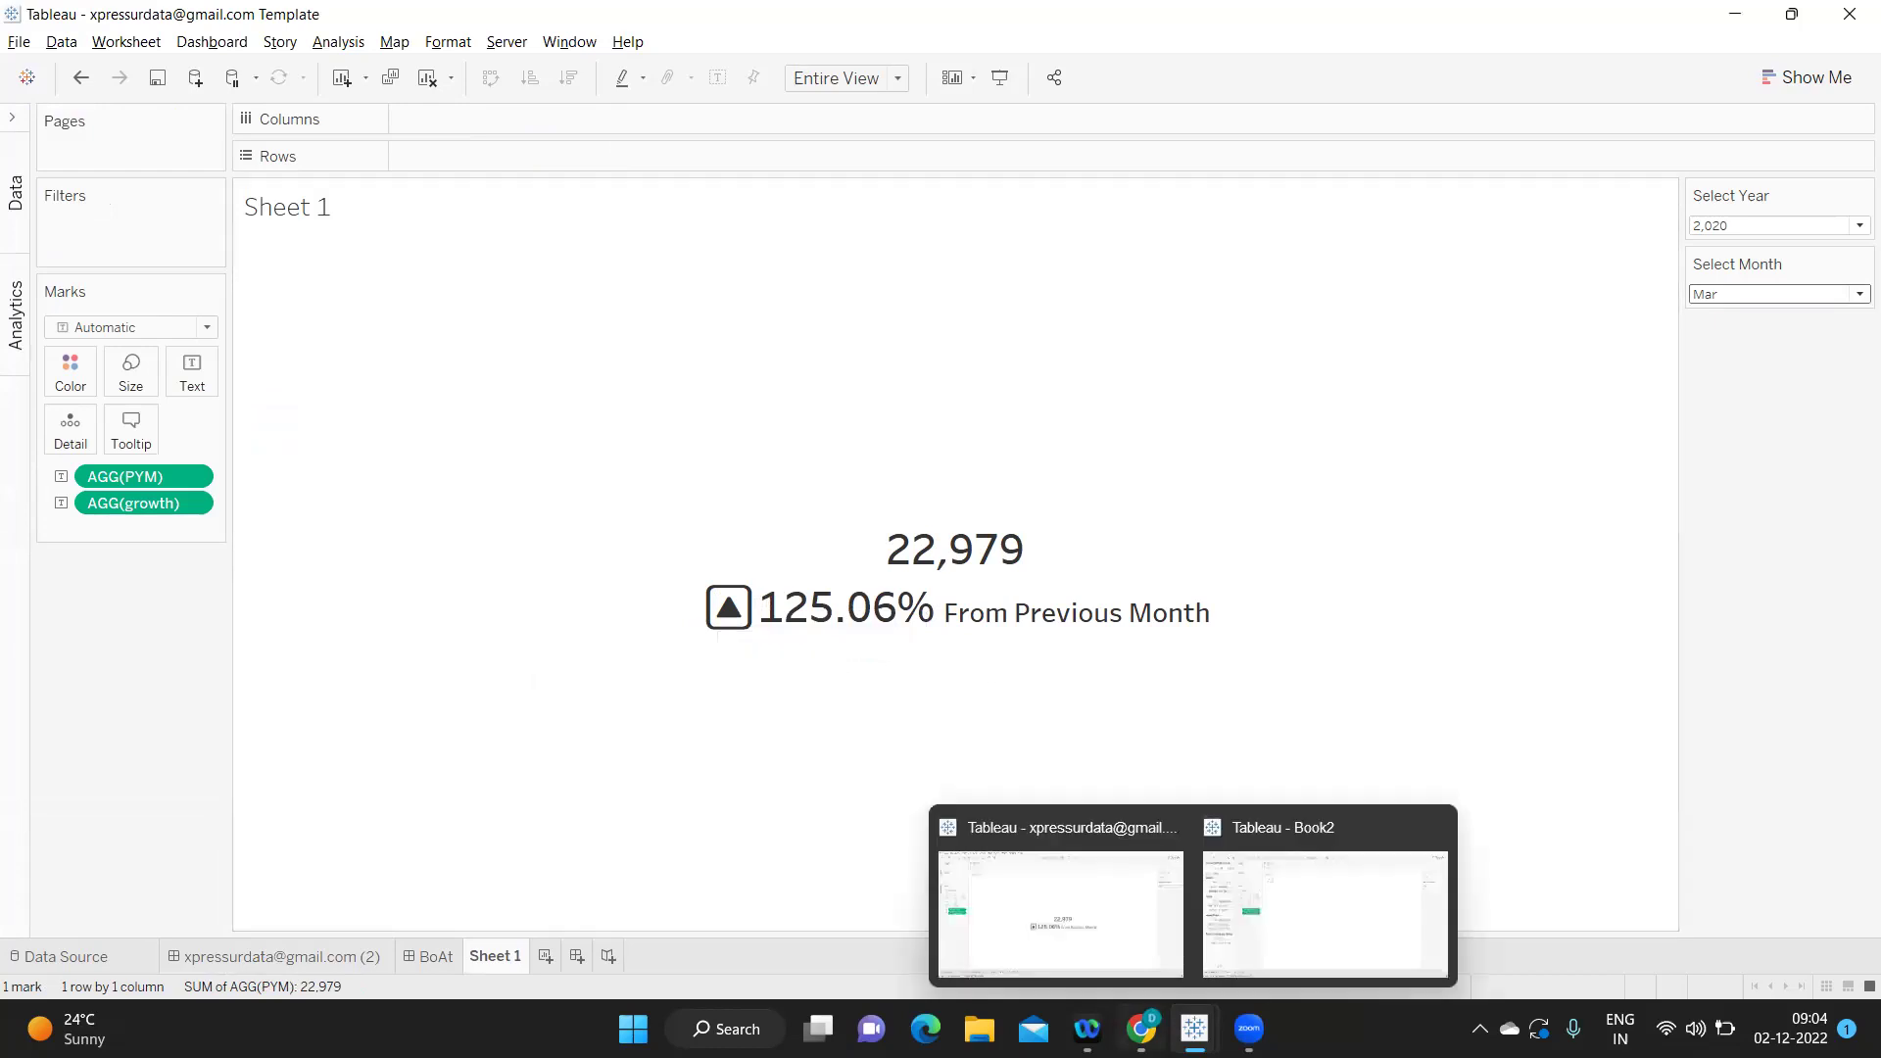
click(1264, 930)
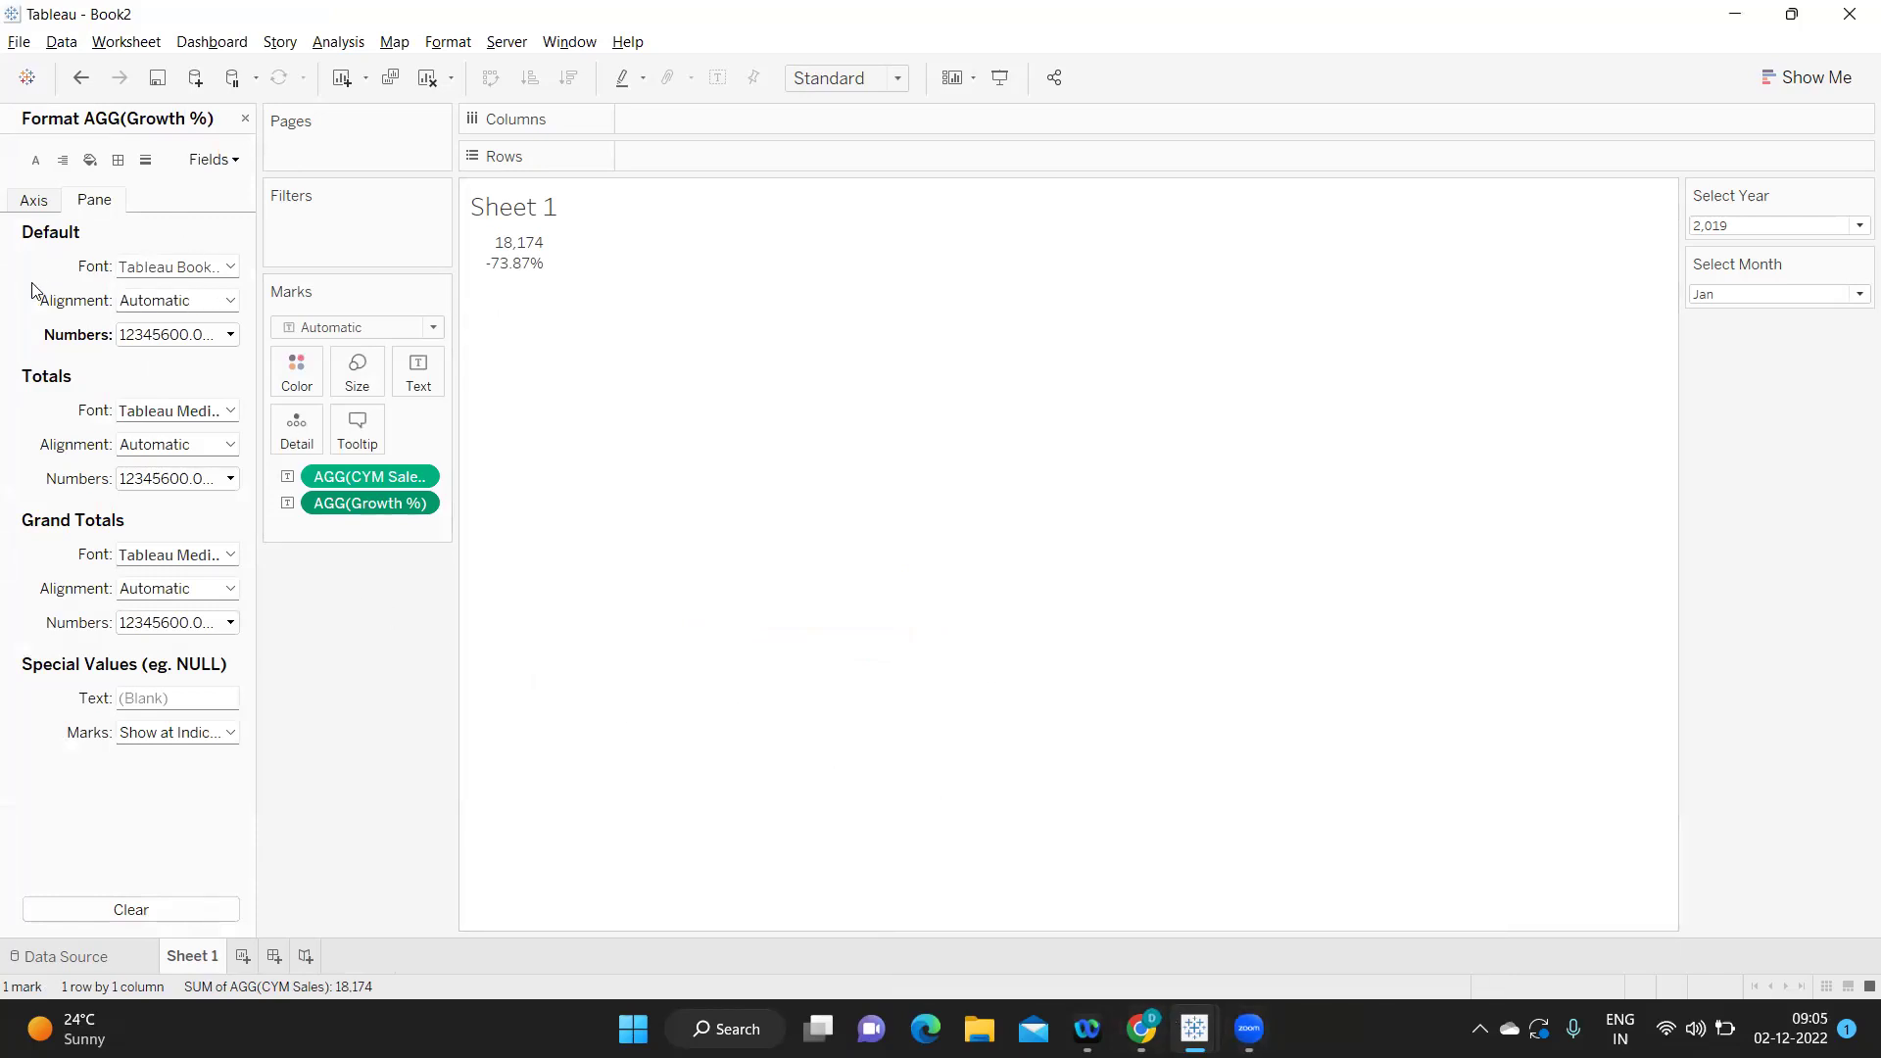
click(147, 335)
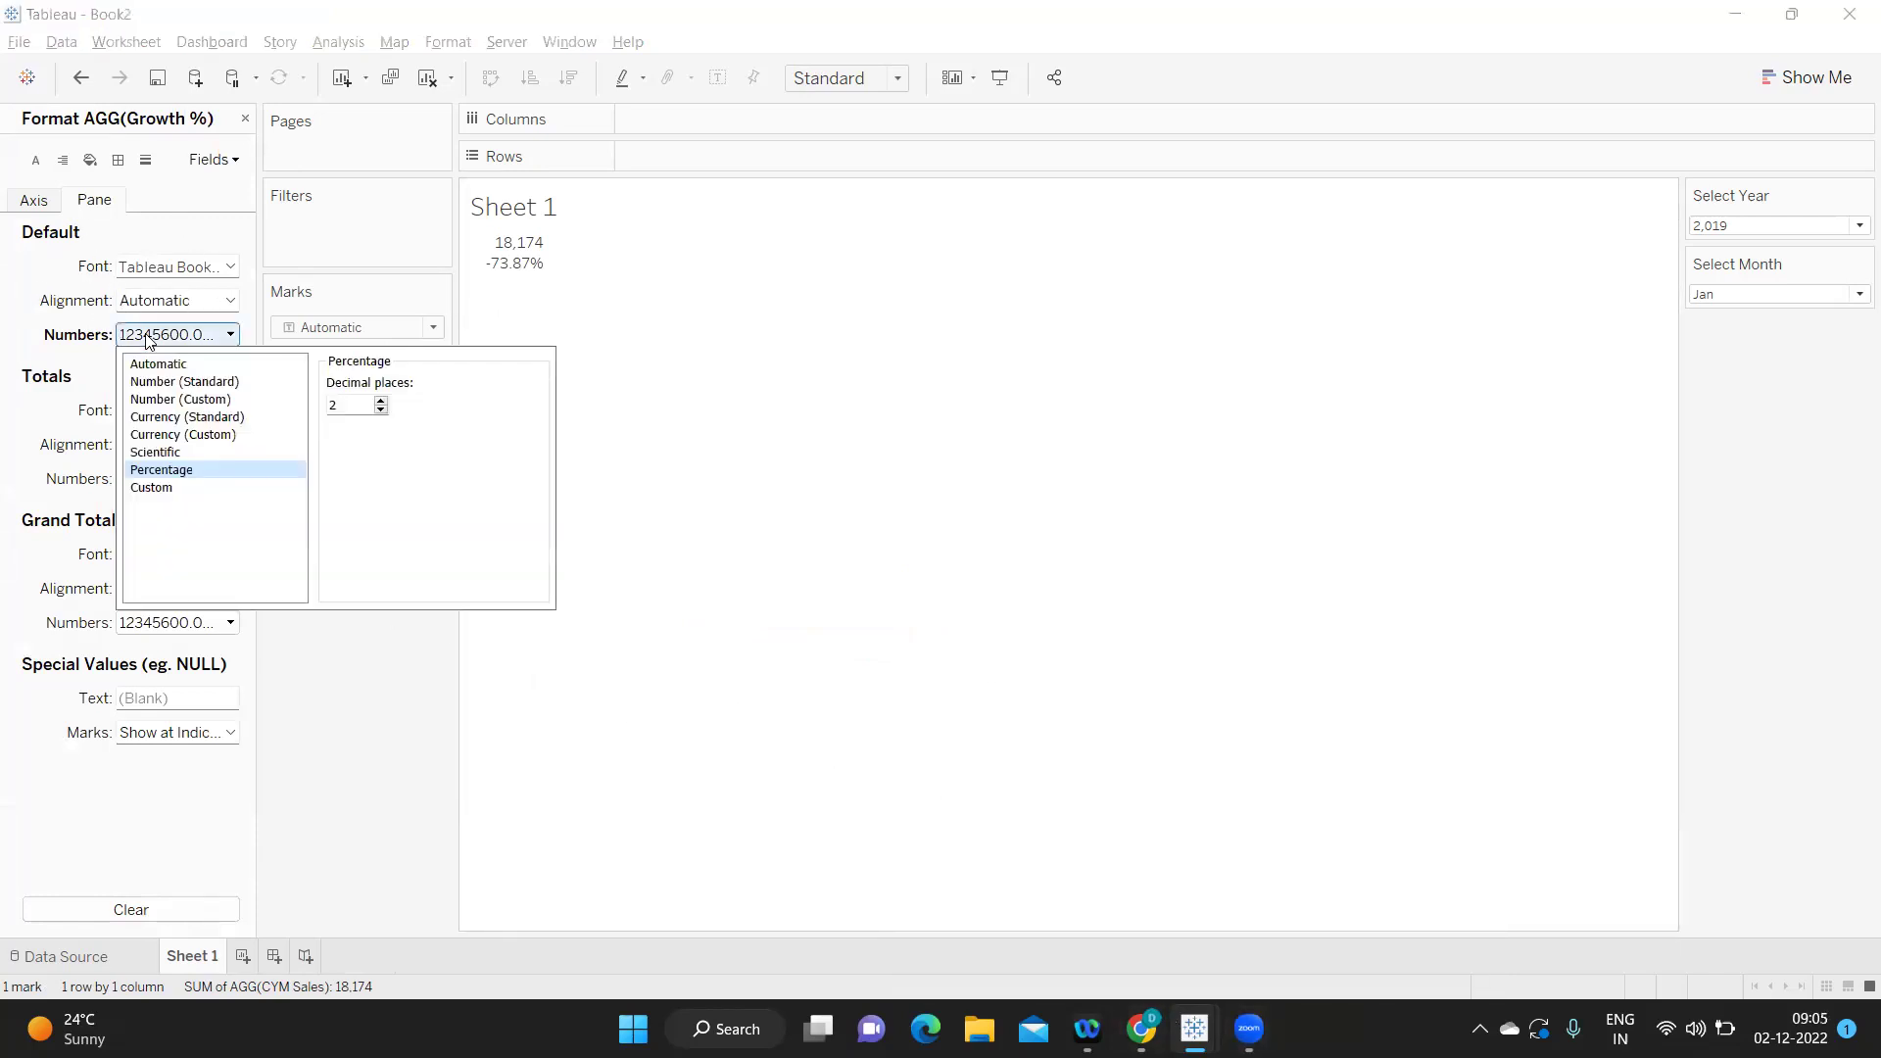
click(149, 486)
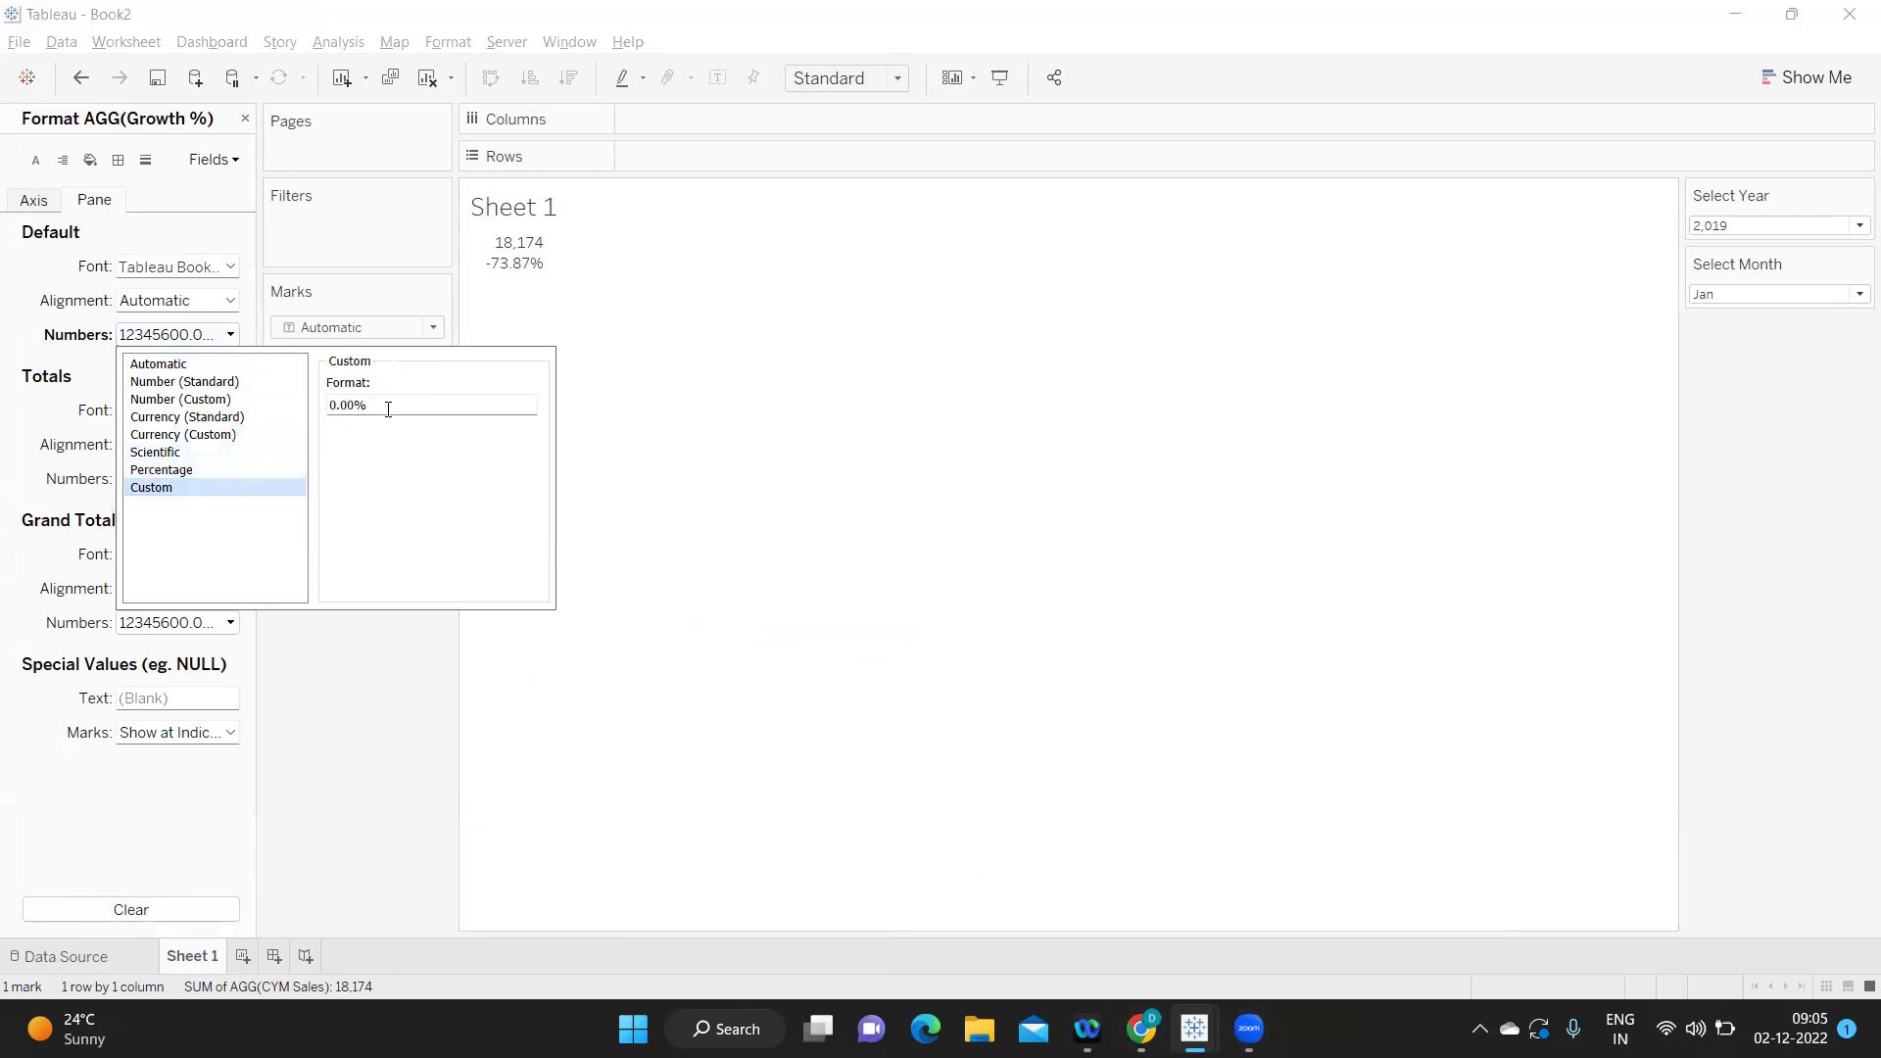
drag(384, 410, 322, 407)
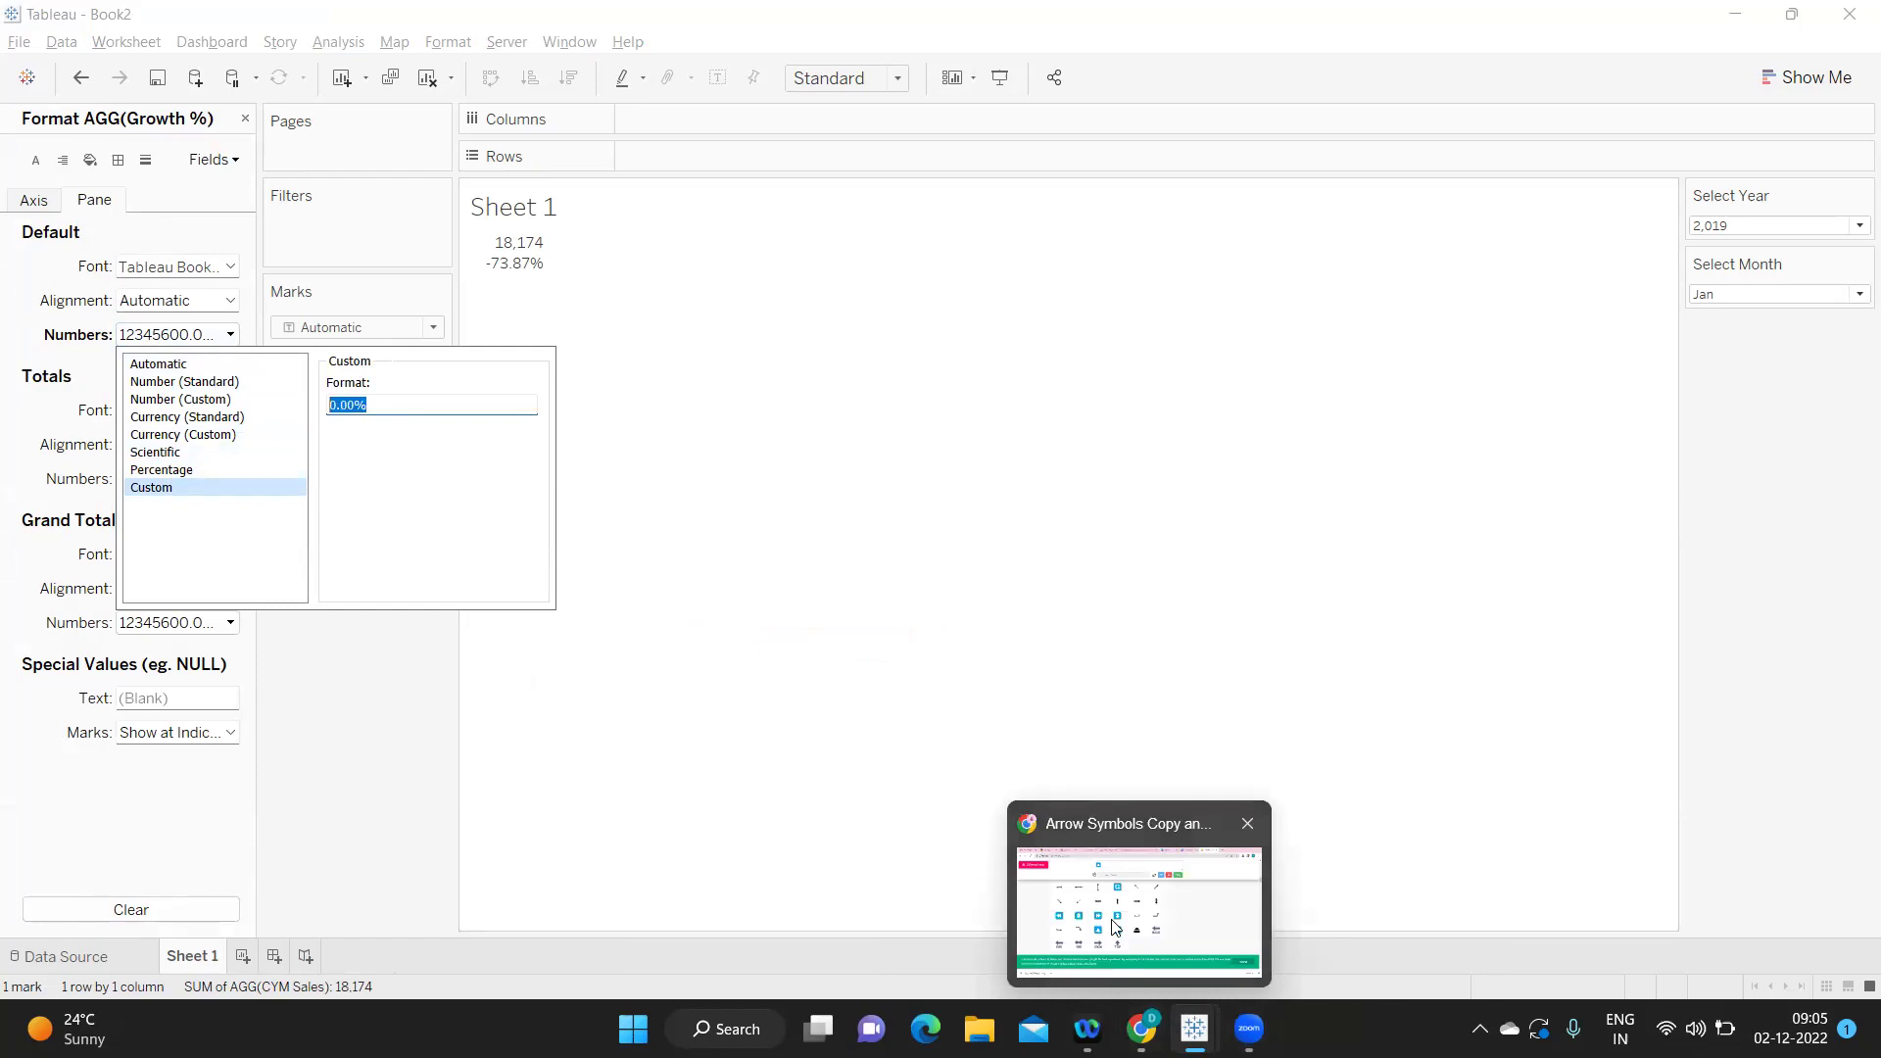
Copy the ▲ up-arrow symbol from the i2Symbol page.
click(1134, 901)
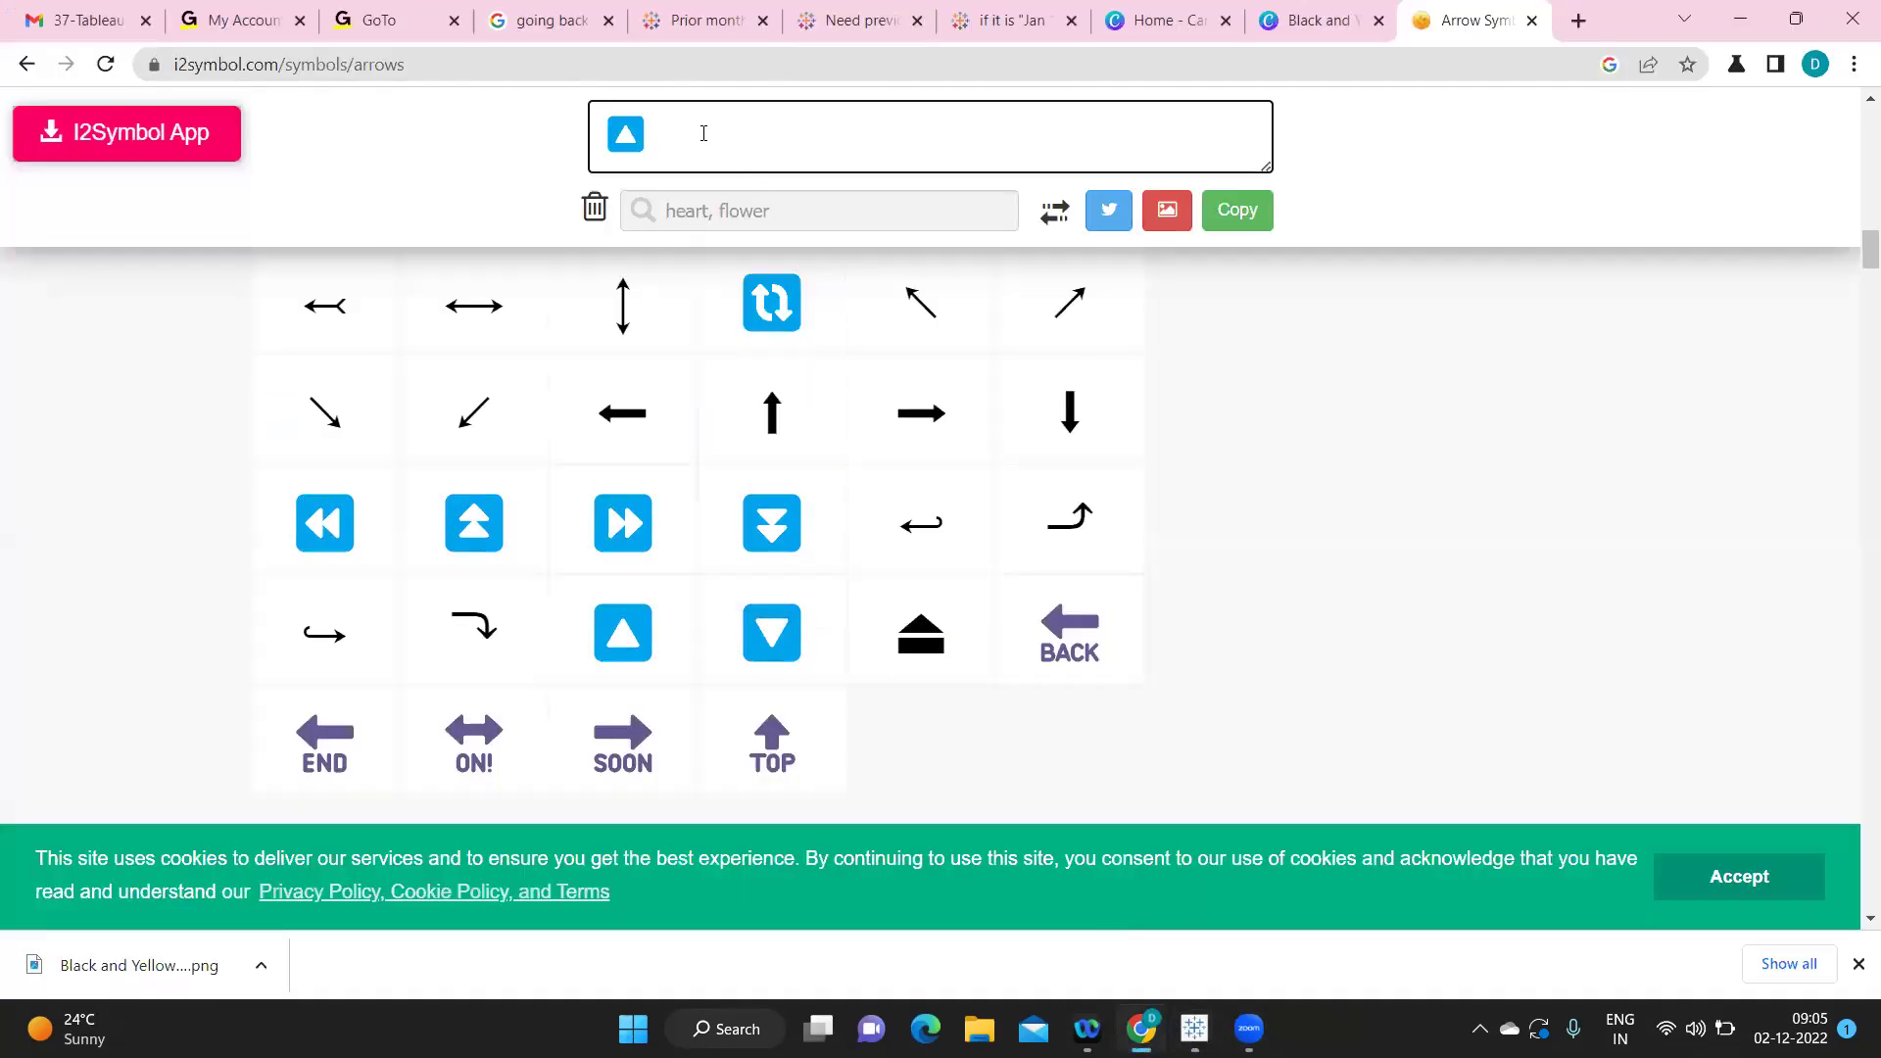
click(1236, 210)
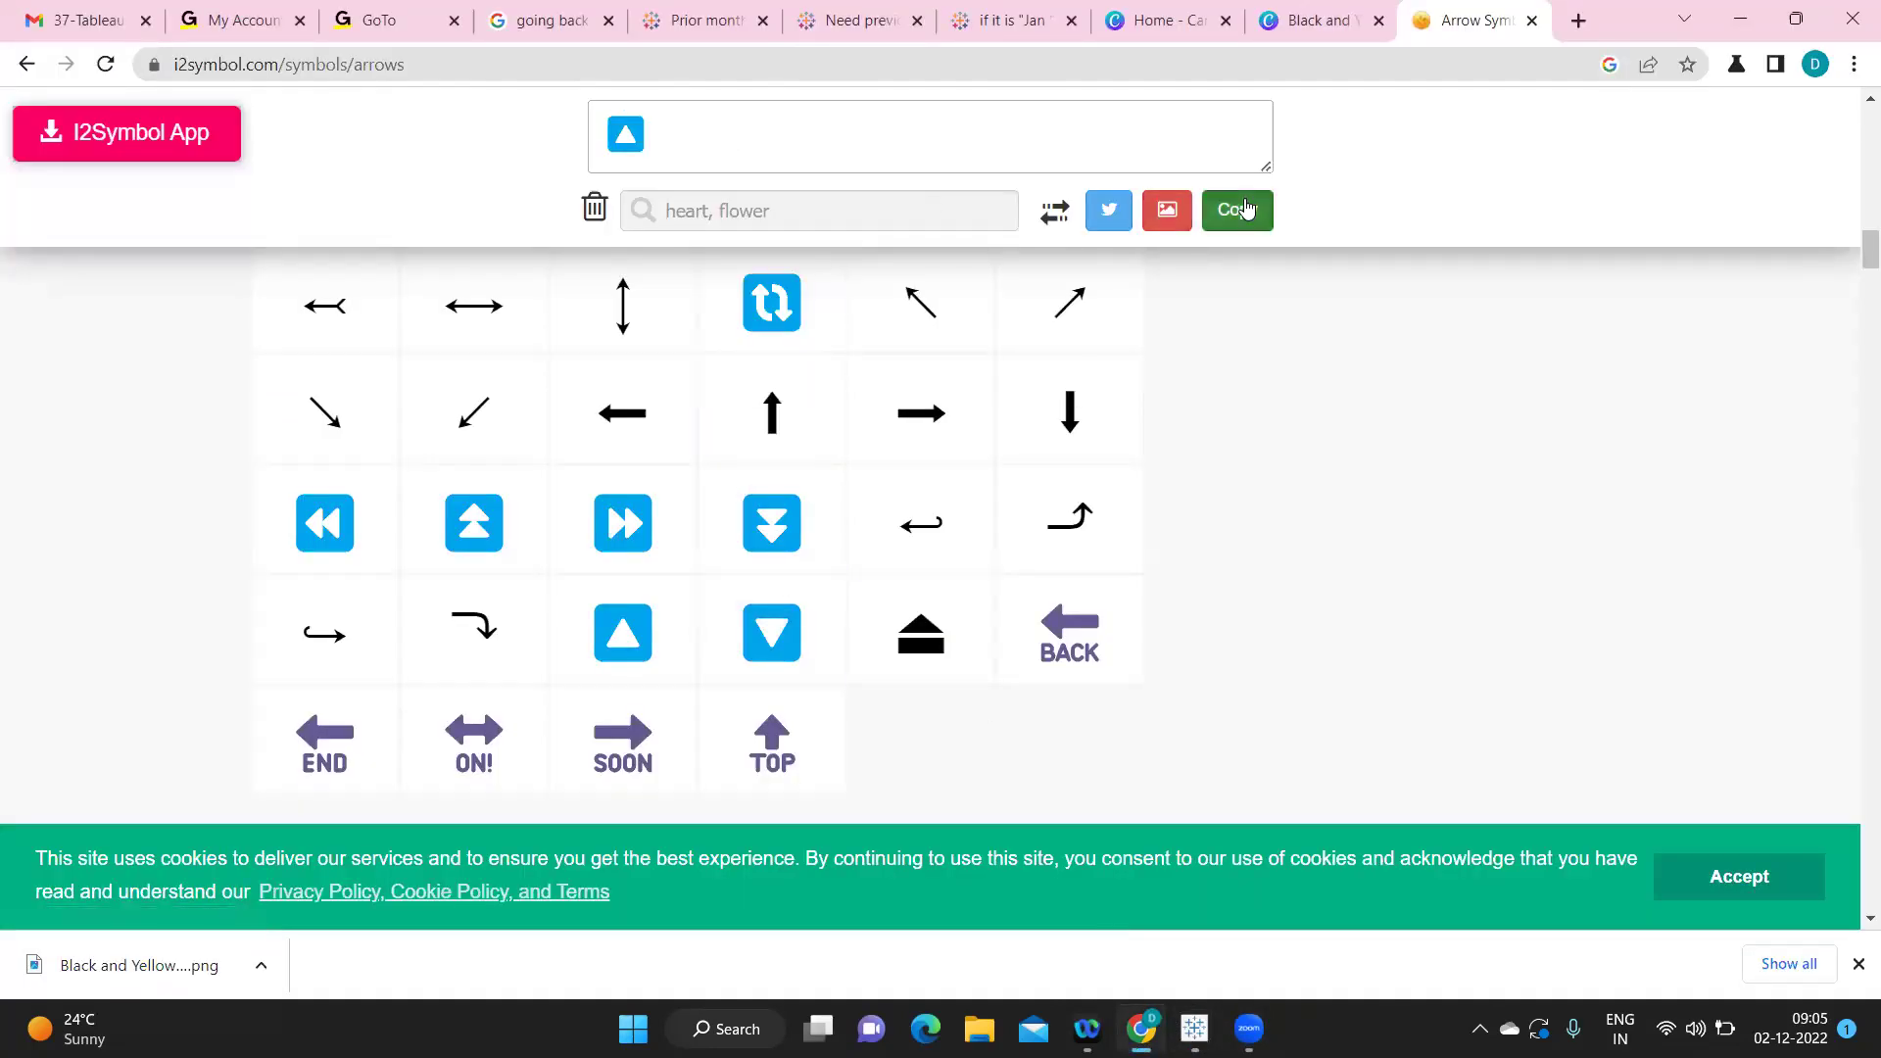
key(alt+Tab)
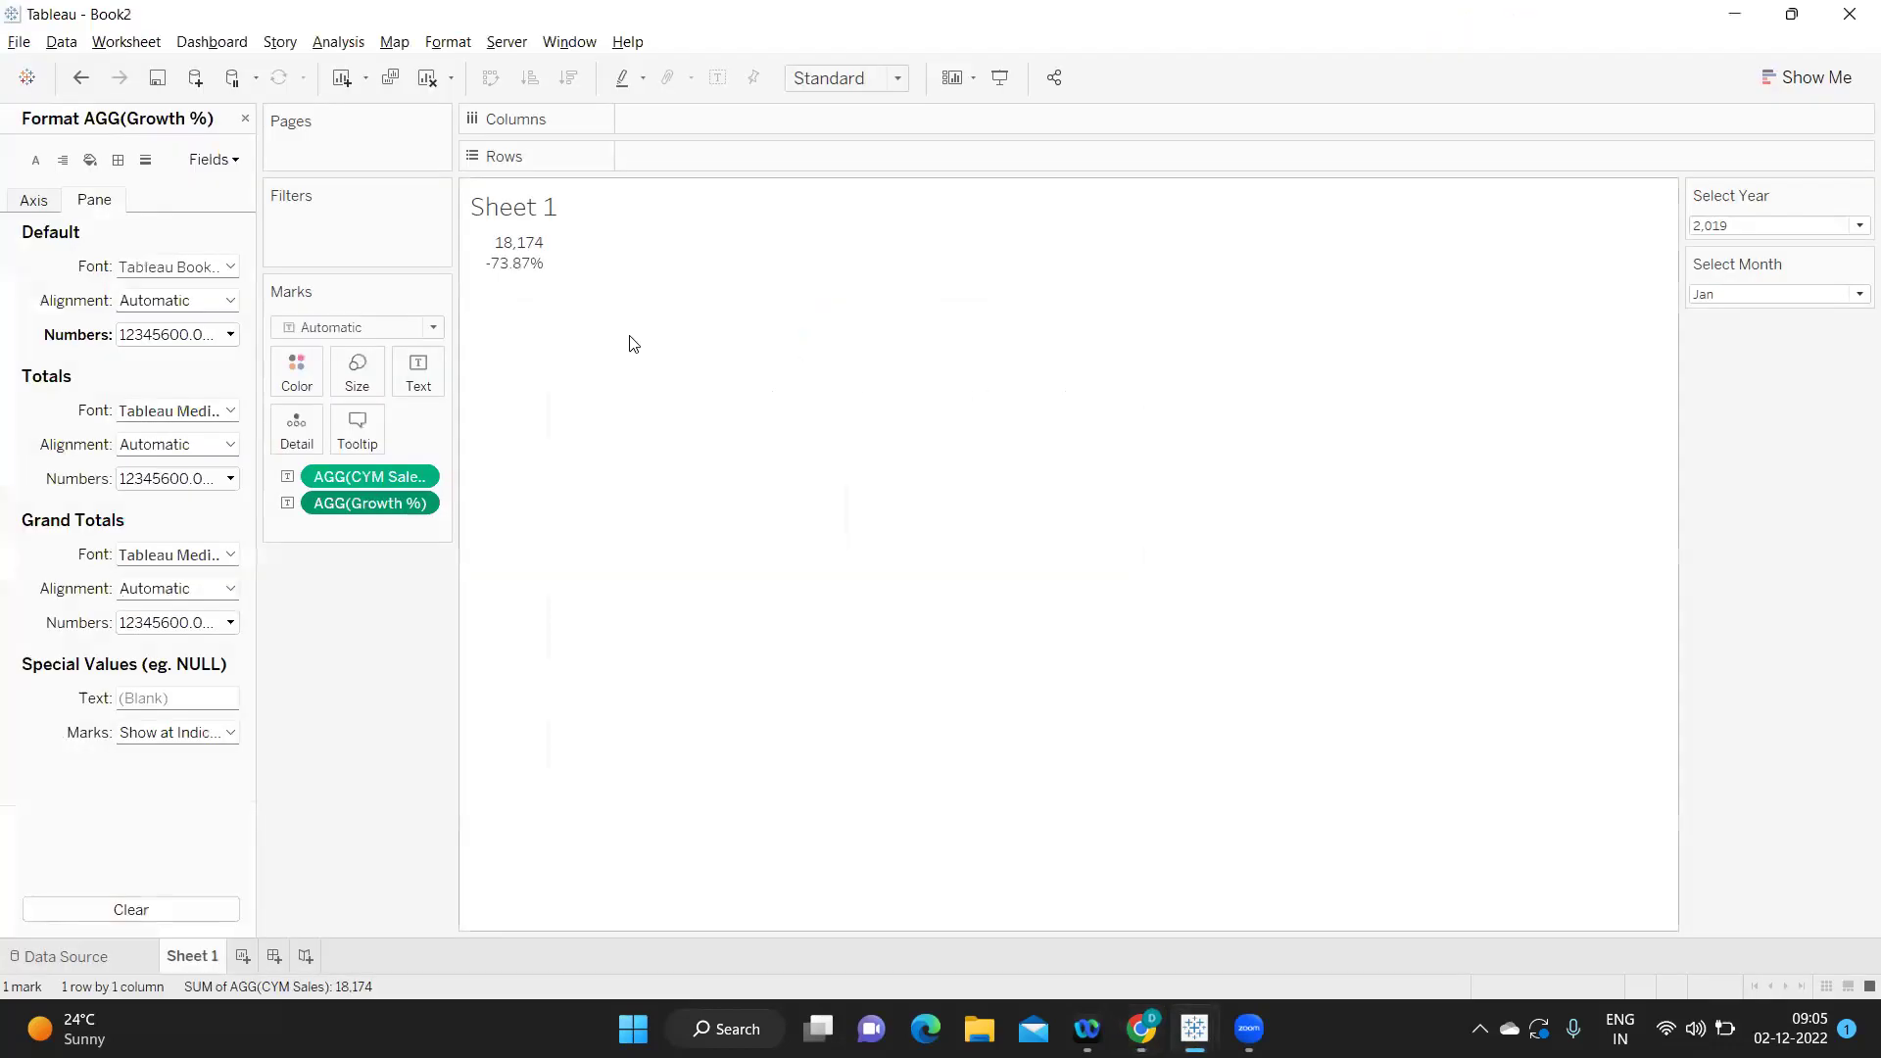
Paste ▲ in front of 0.00% in the Growth % custom number format.
click(191, 338)
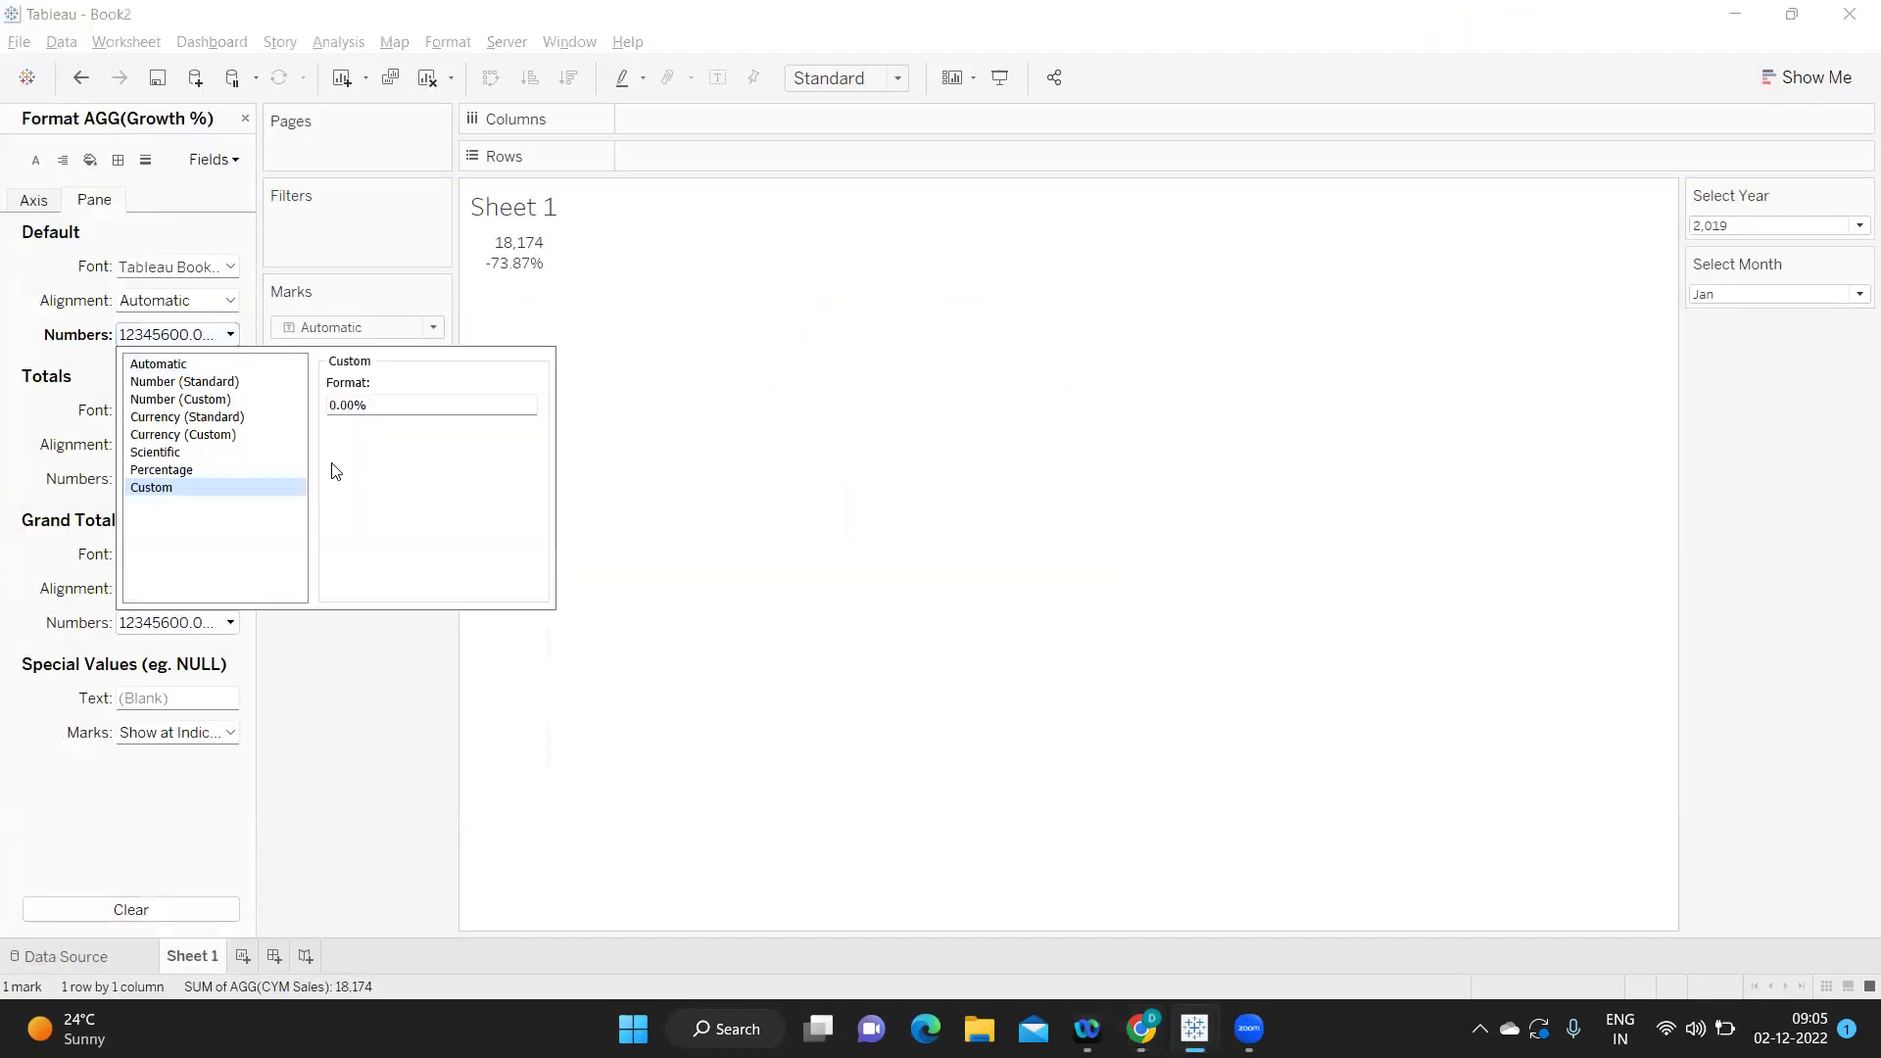
click(327, 409)
key(ctrl+v)
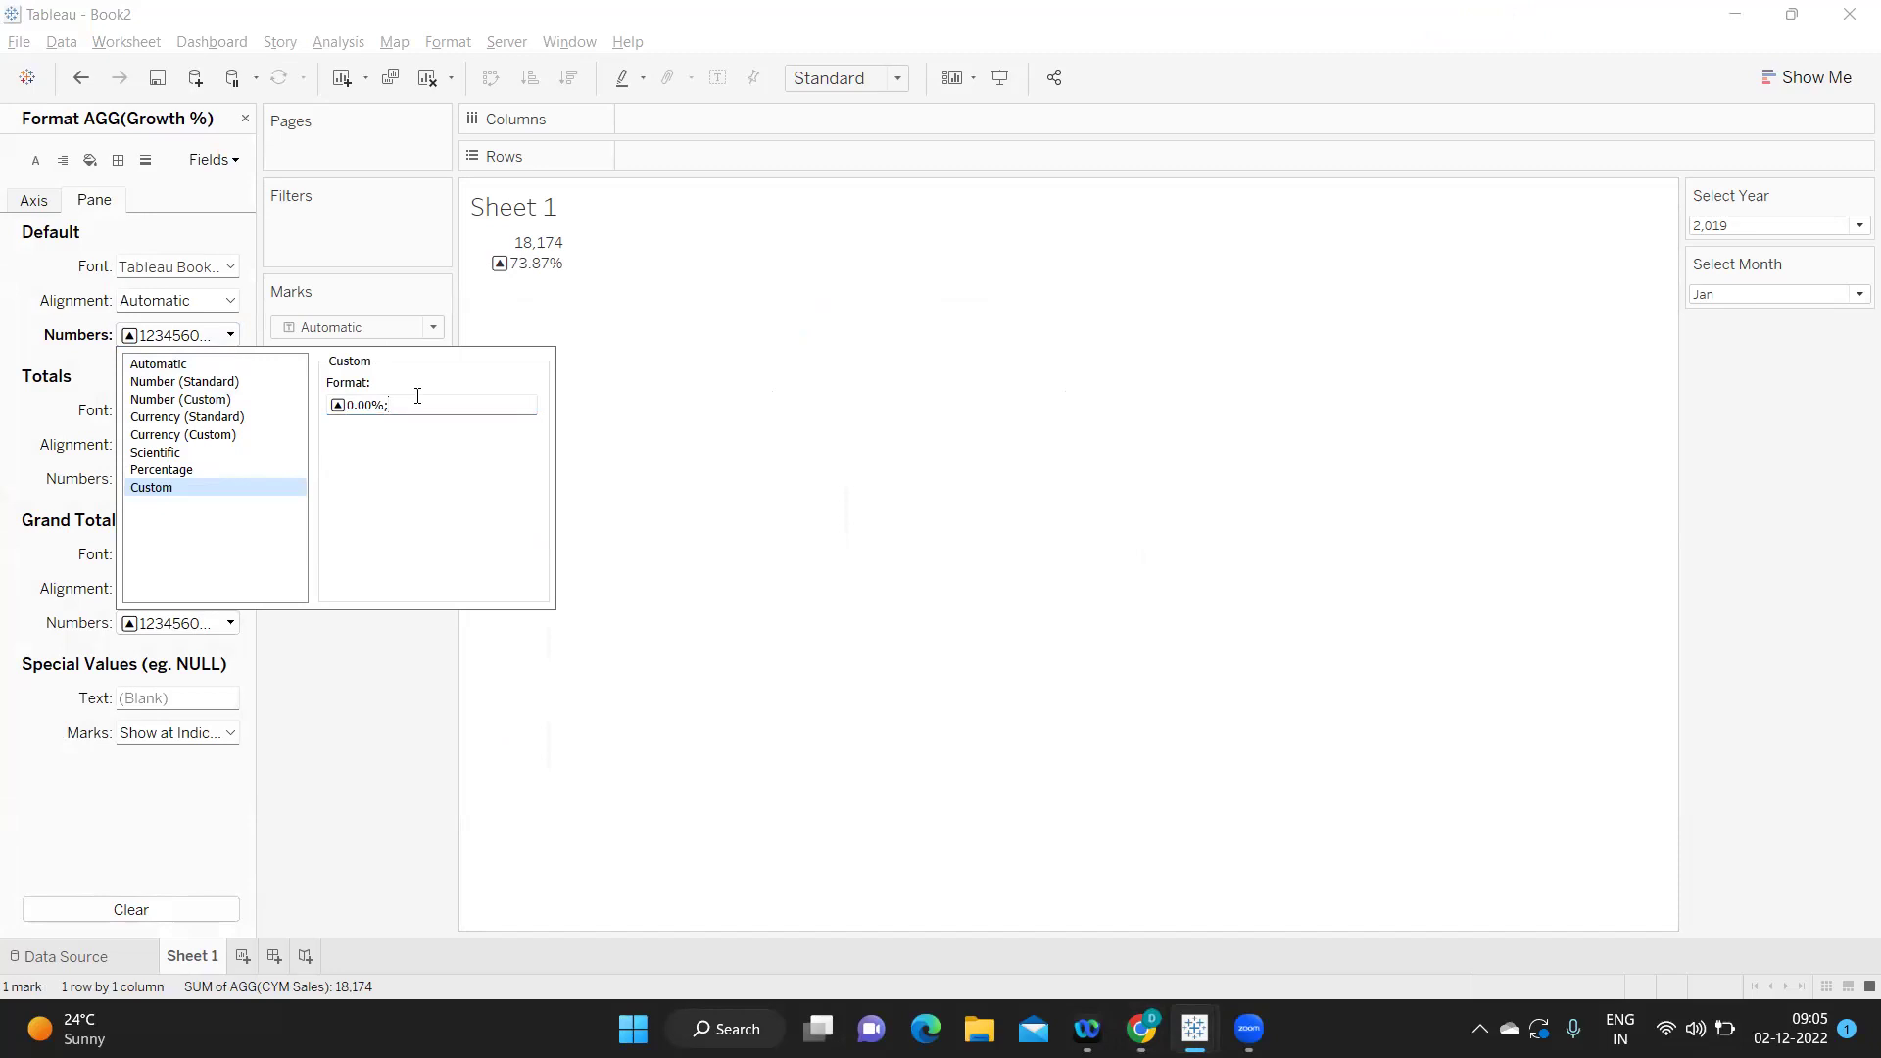
key(alt+Tab)
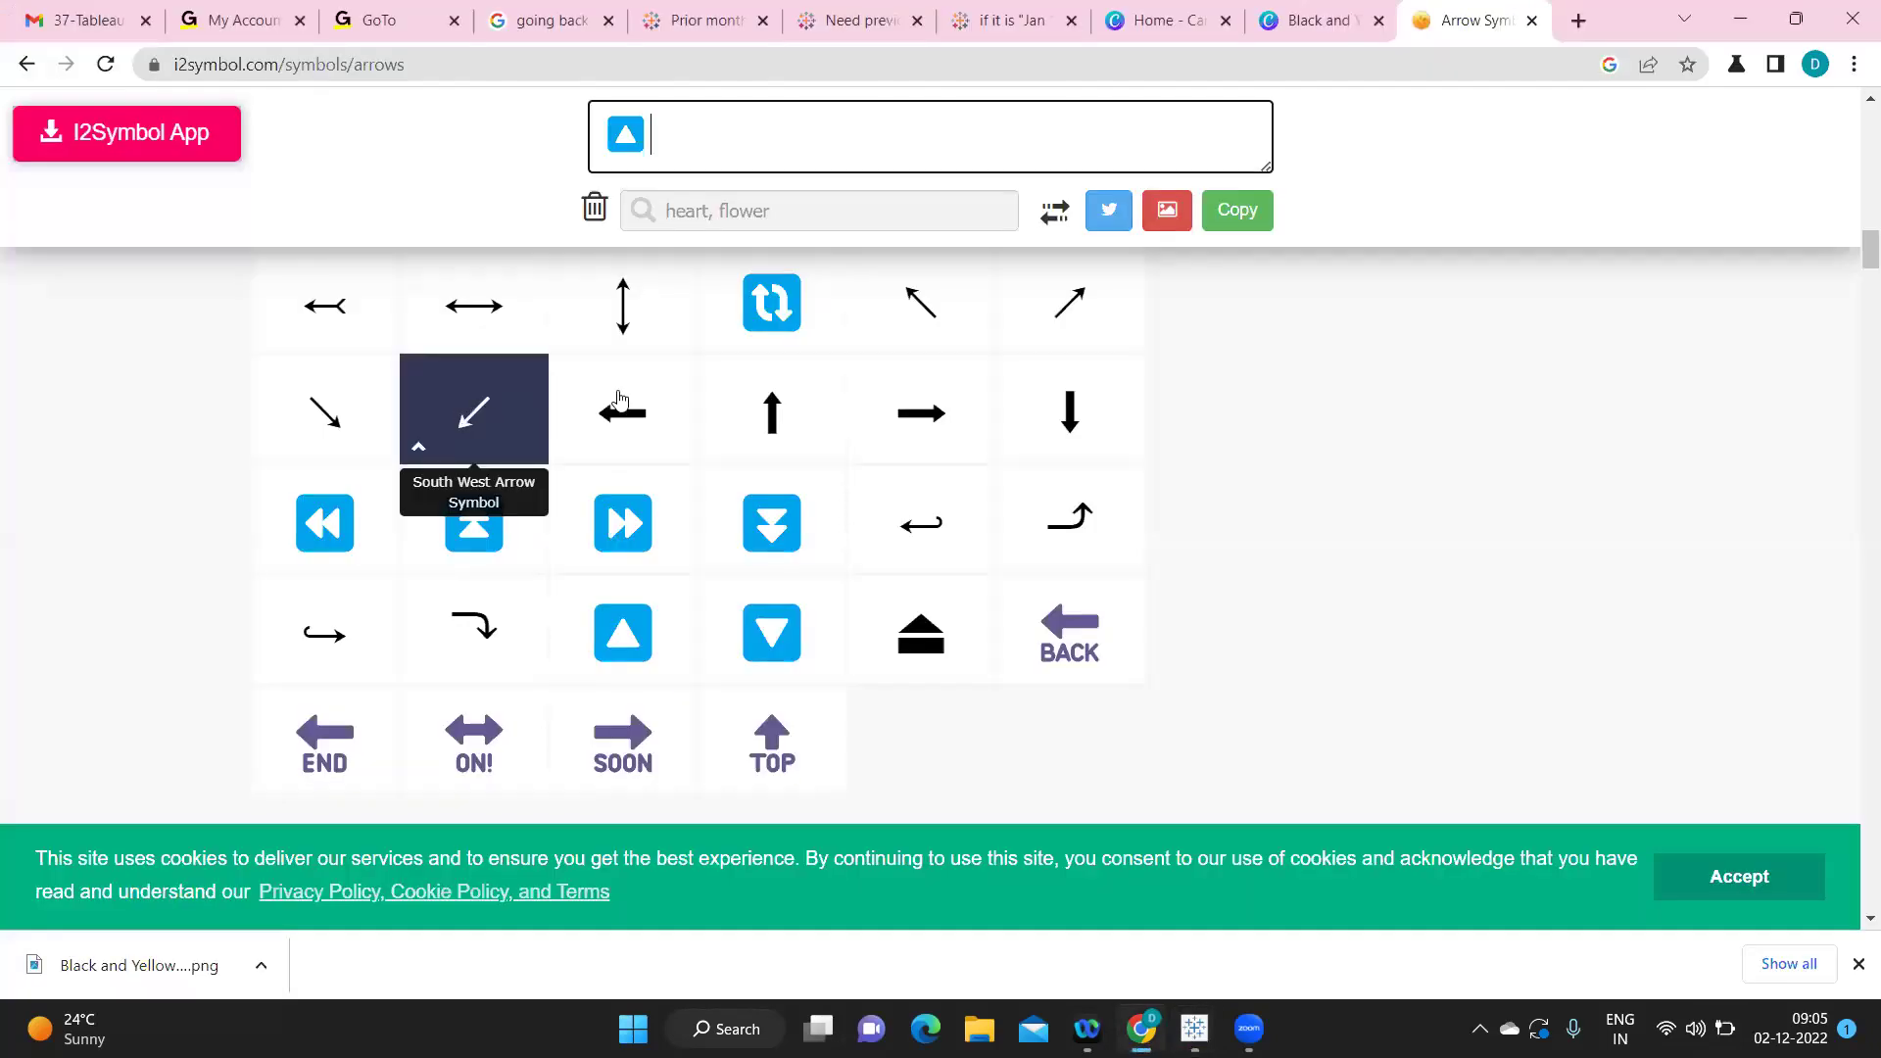
Copy only the ▼ down-arrow symbol from i2Symbol and reopen the Growth % custom format.
click(774, 635)
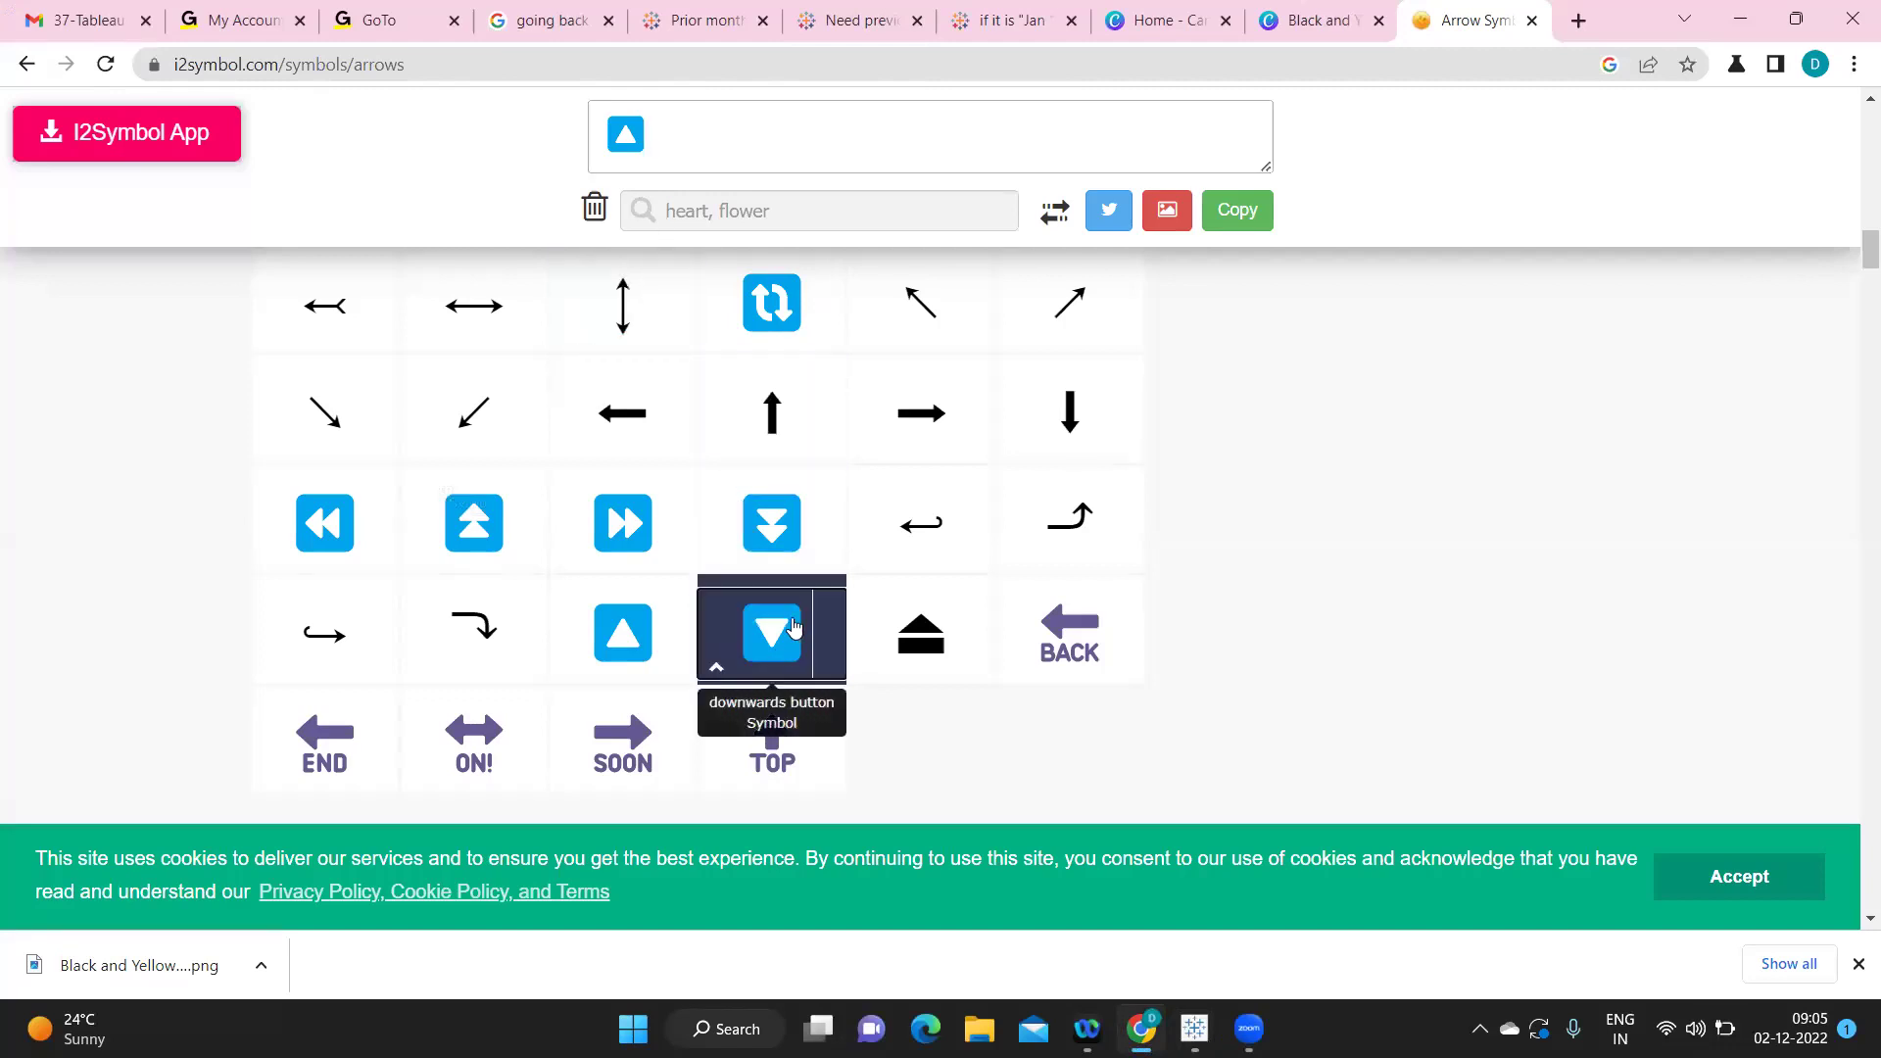
drag(650, 137, 578, 144)
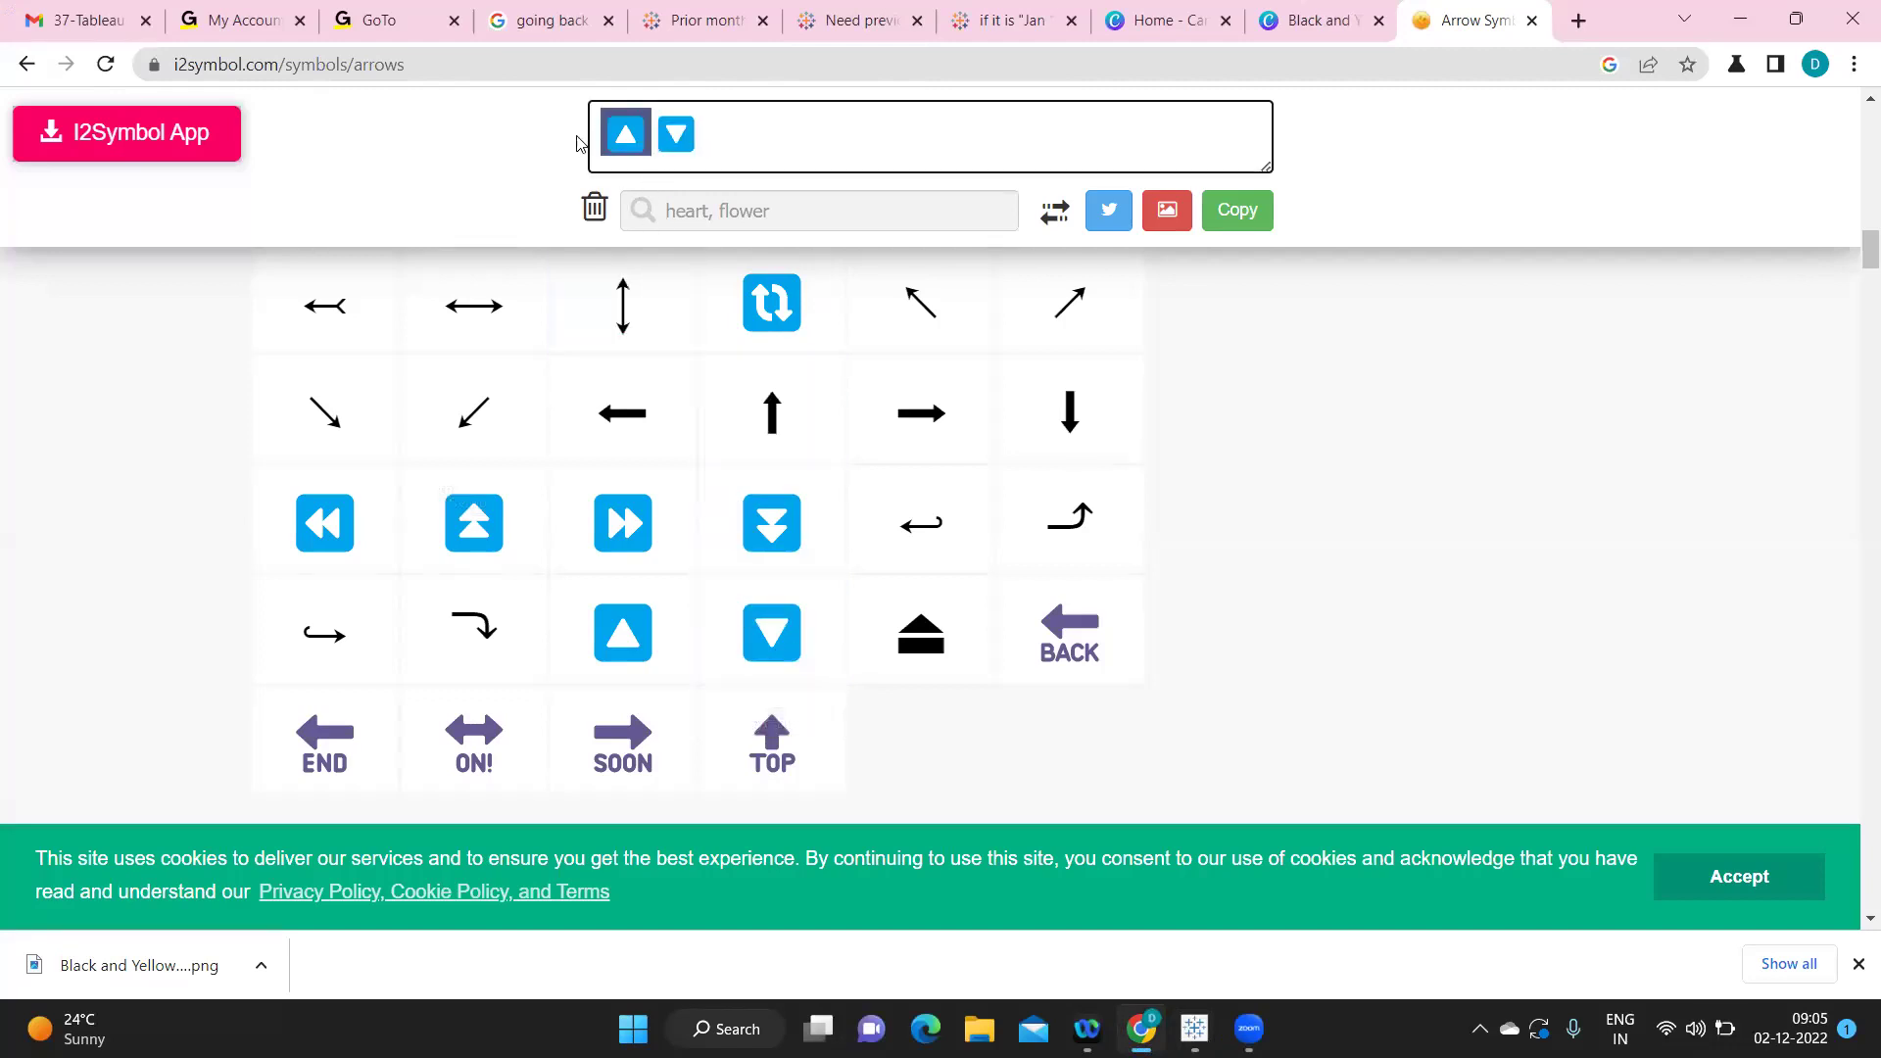
key(BackSpace)
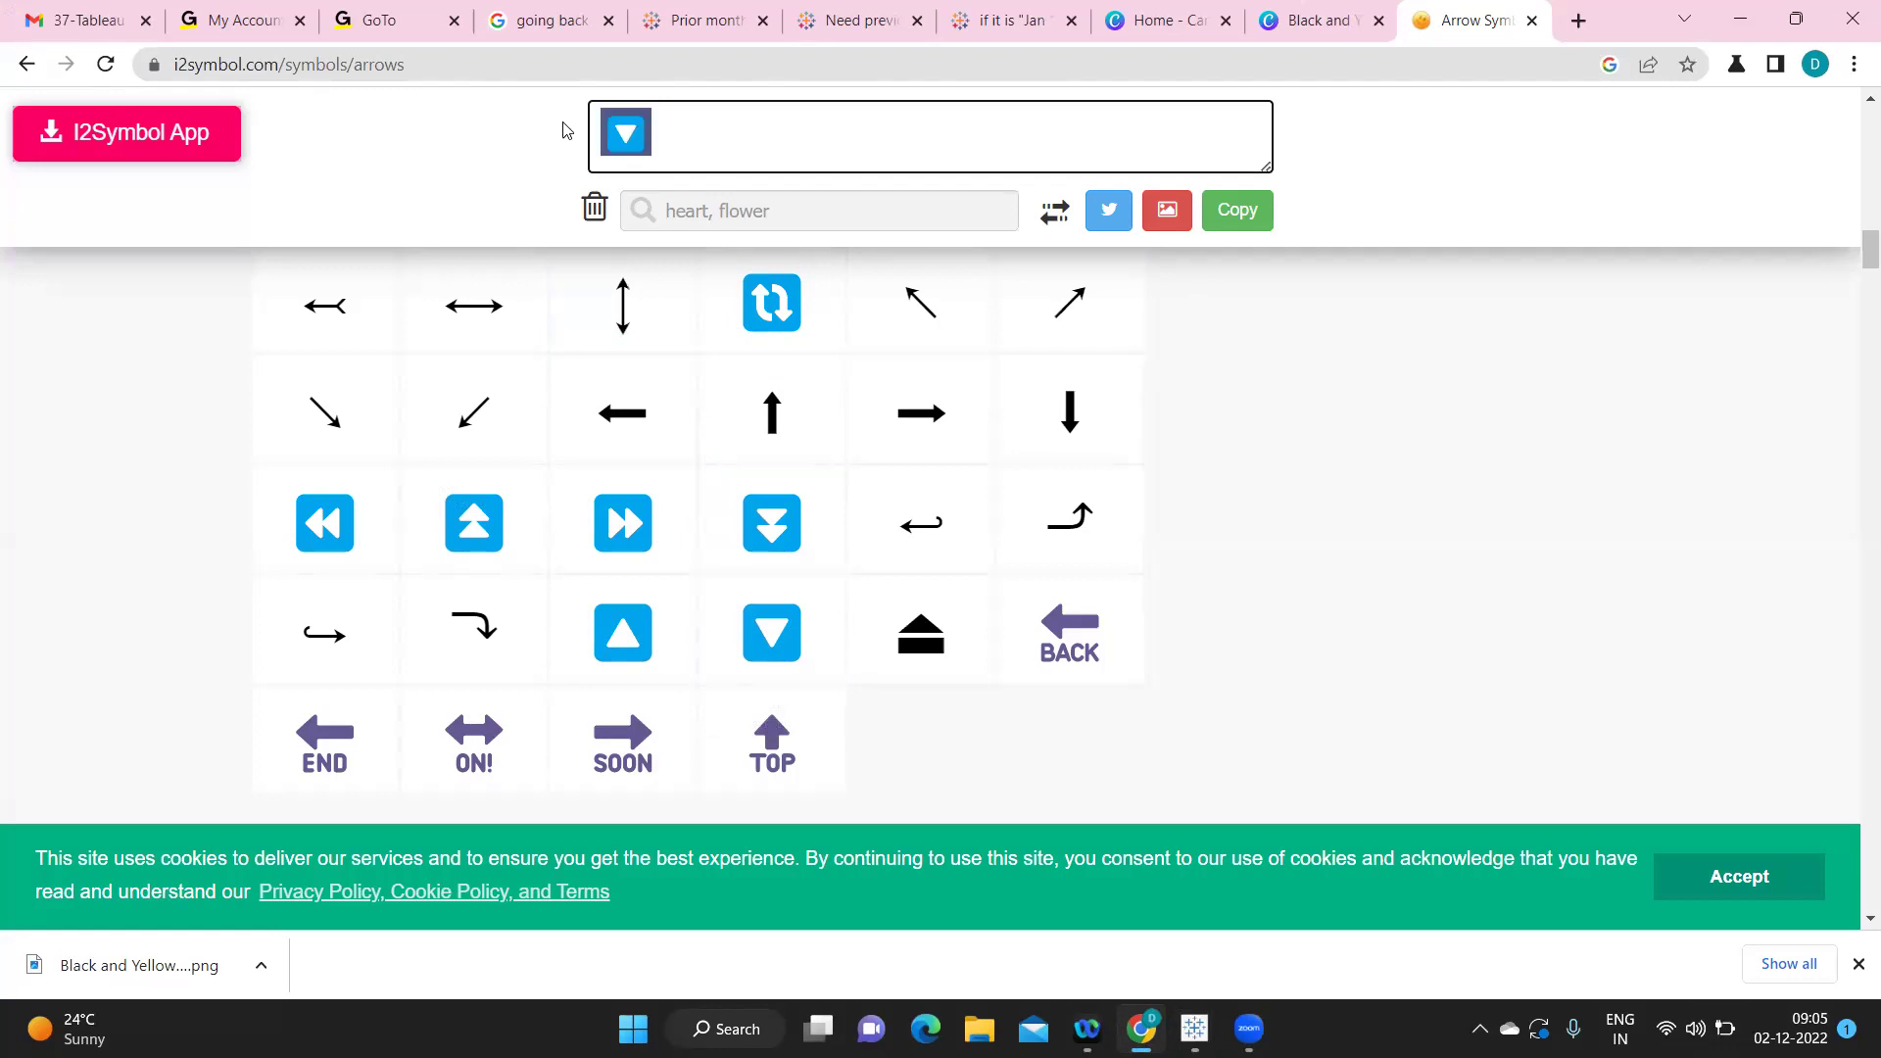
click(1236, 215)
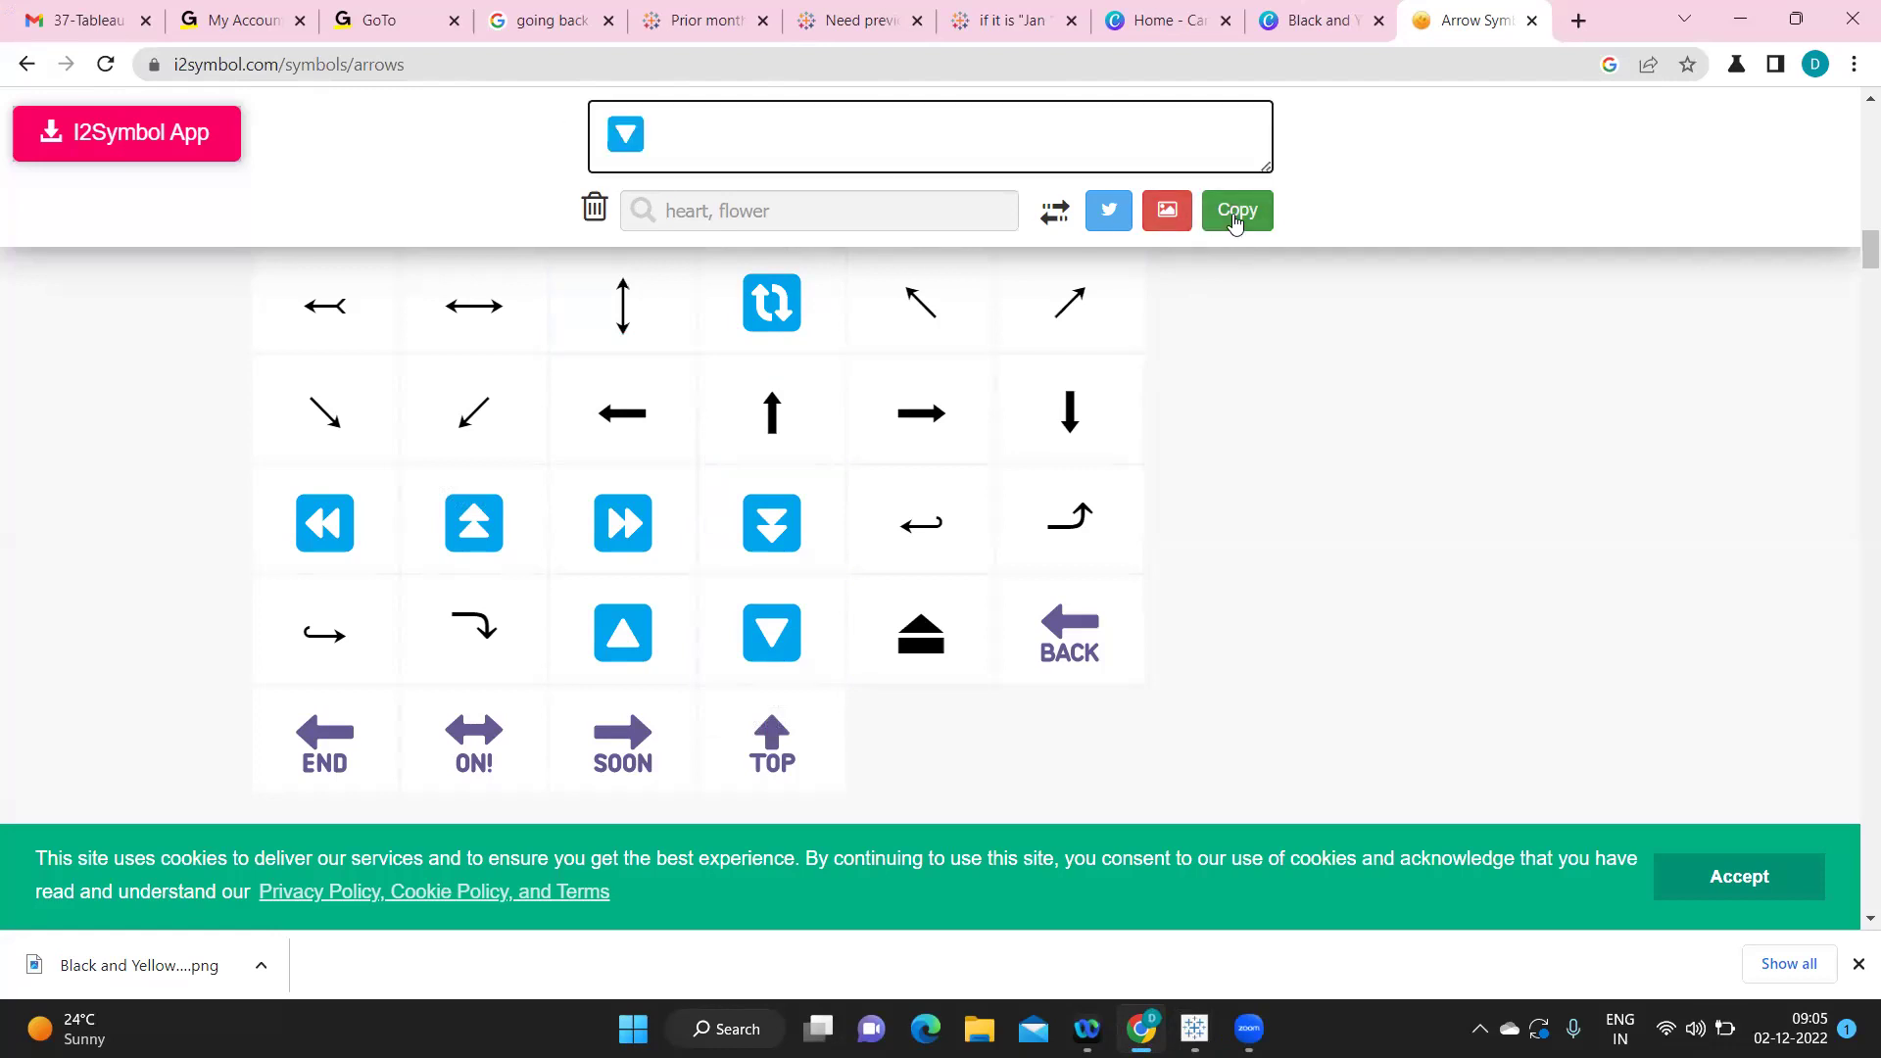
key(alt+Tab)
click(230, 336)
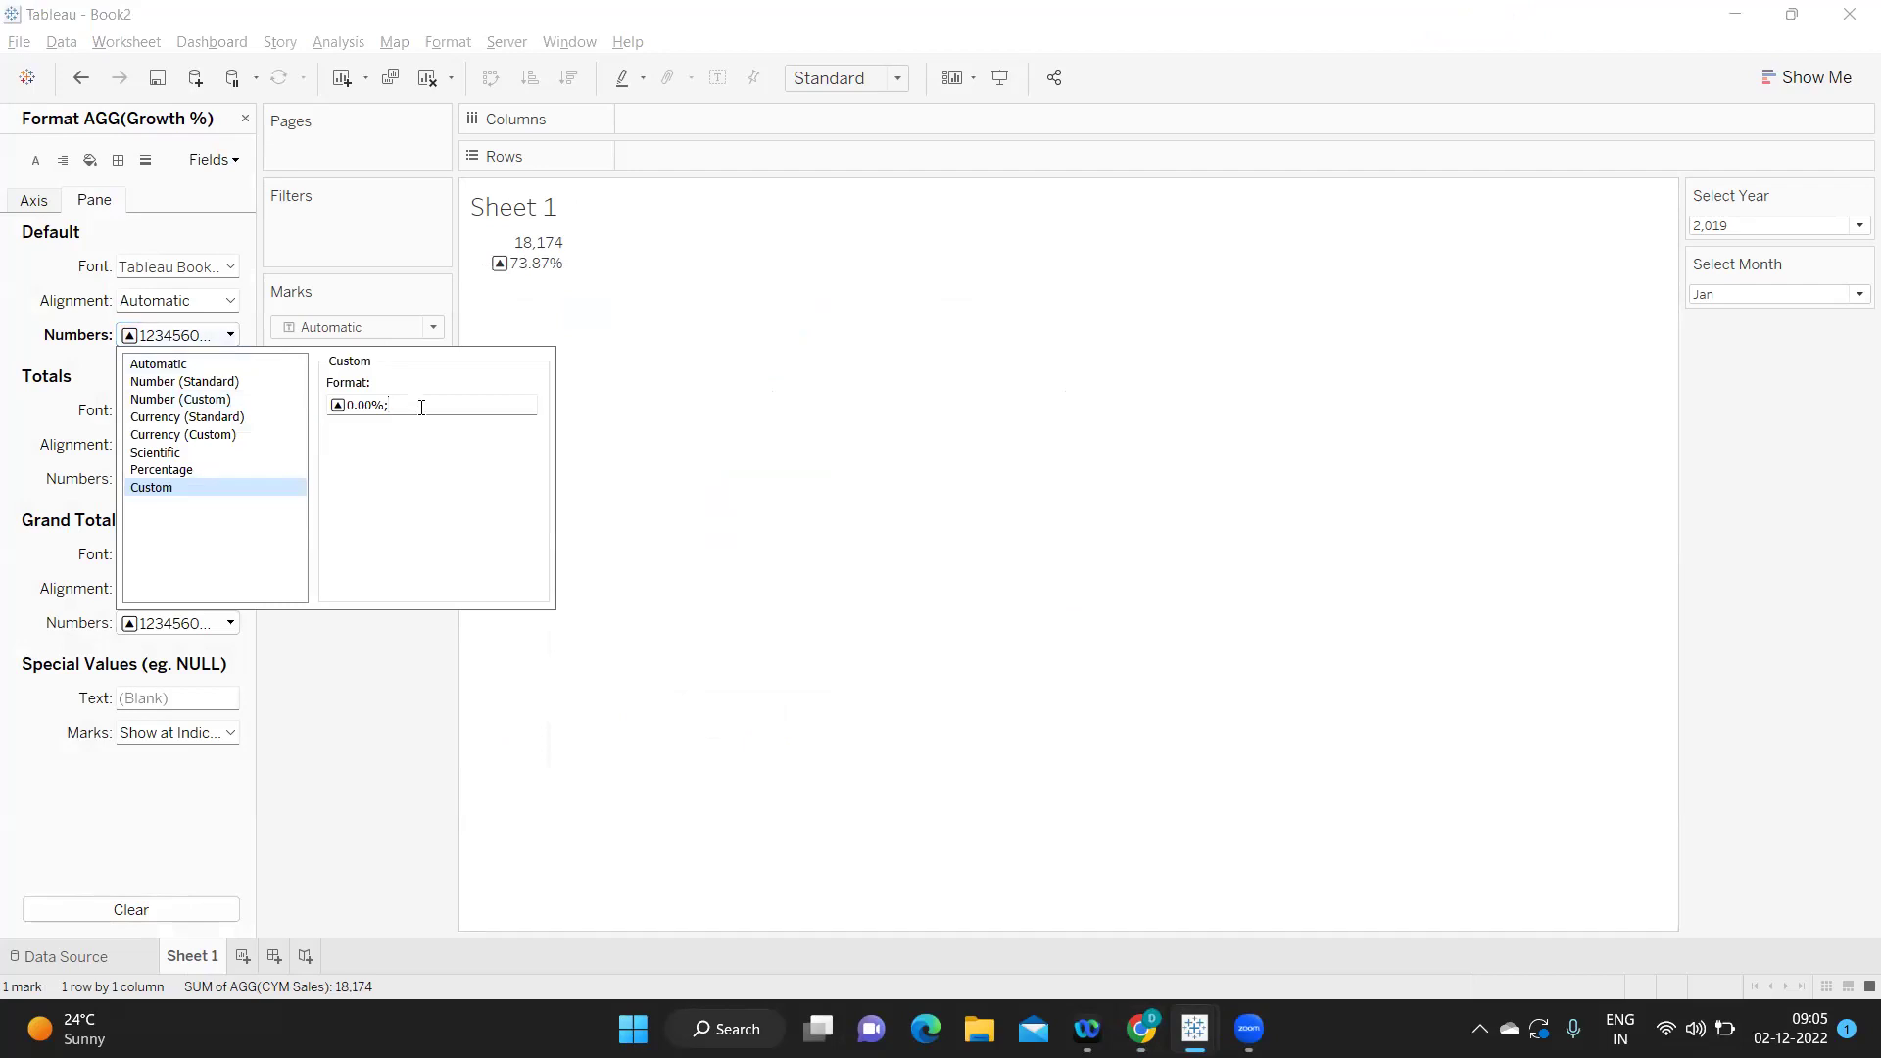
Set the Growth % custom number format to ▲0%;▼-0% so it reads ▼-74%.
key(ctrl+v)
text(-)
text(0.)
text(00)
text(%)
click(374, 405)
key(BackSpace)
click(431, 405)
key(BackSpace)
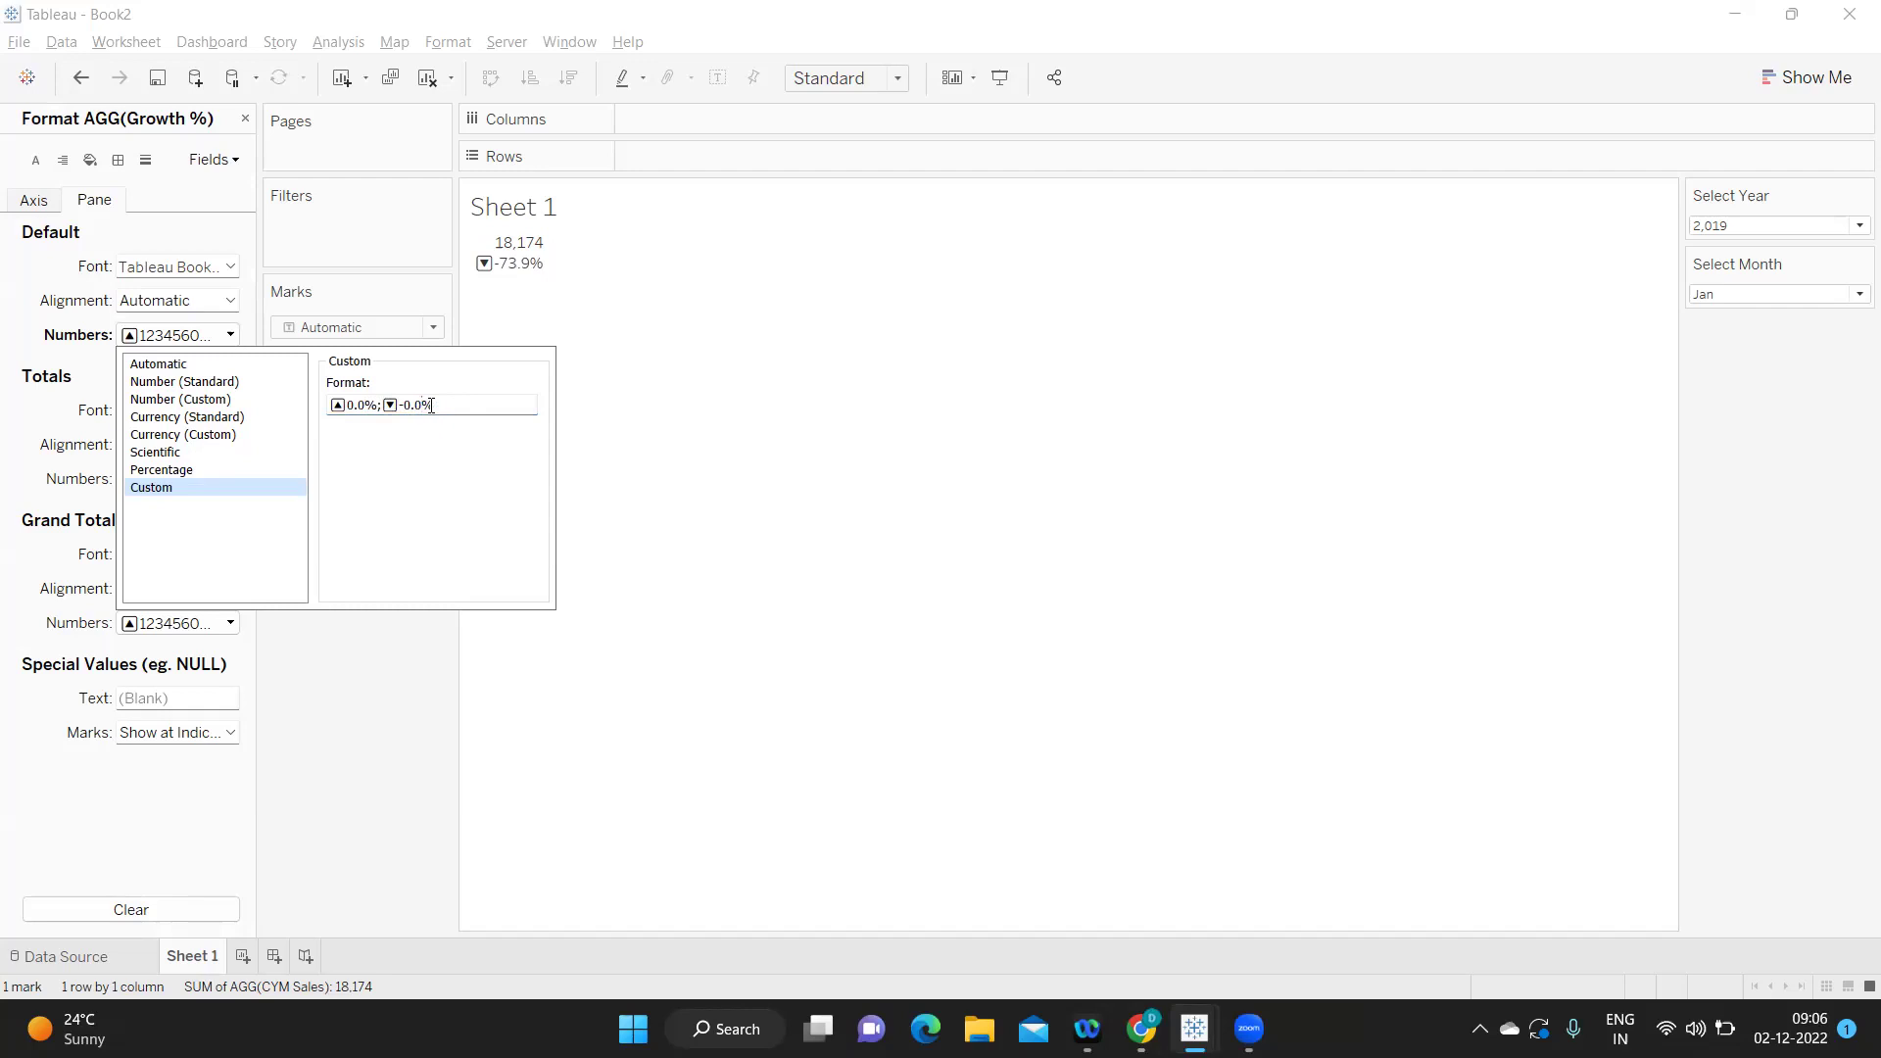
key(BackSpace)
key(BackSpace)
click(358, 405)
key(Delete)
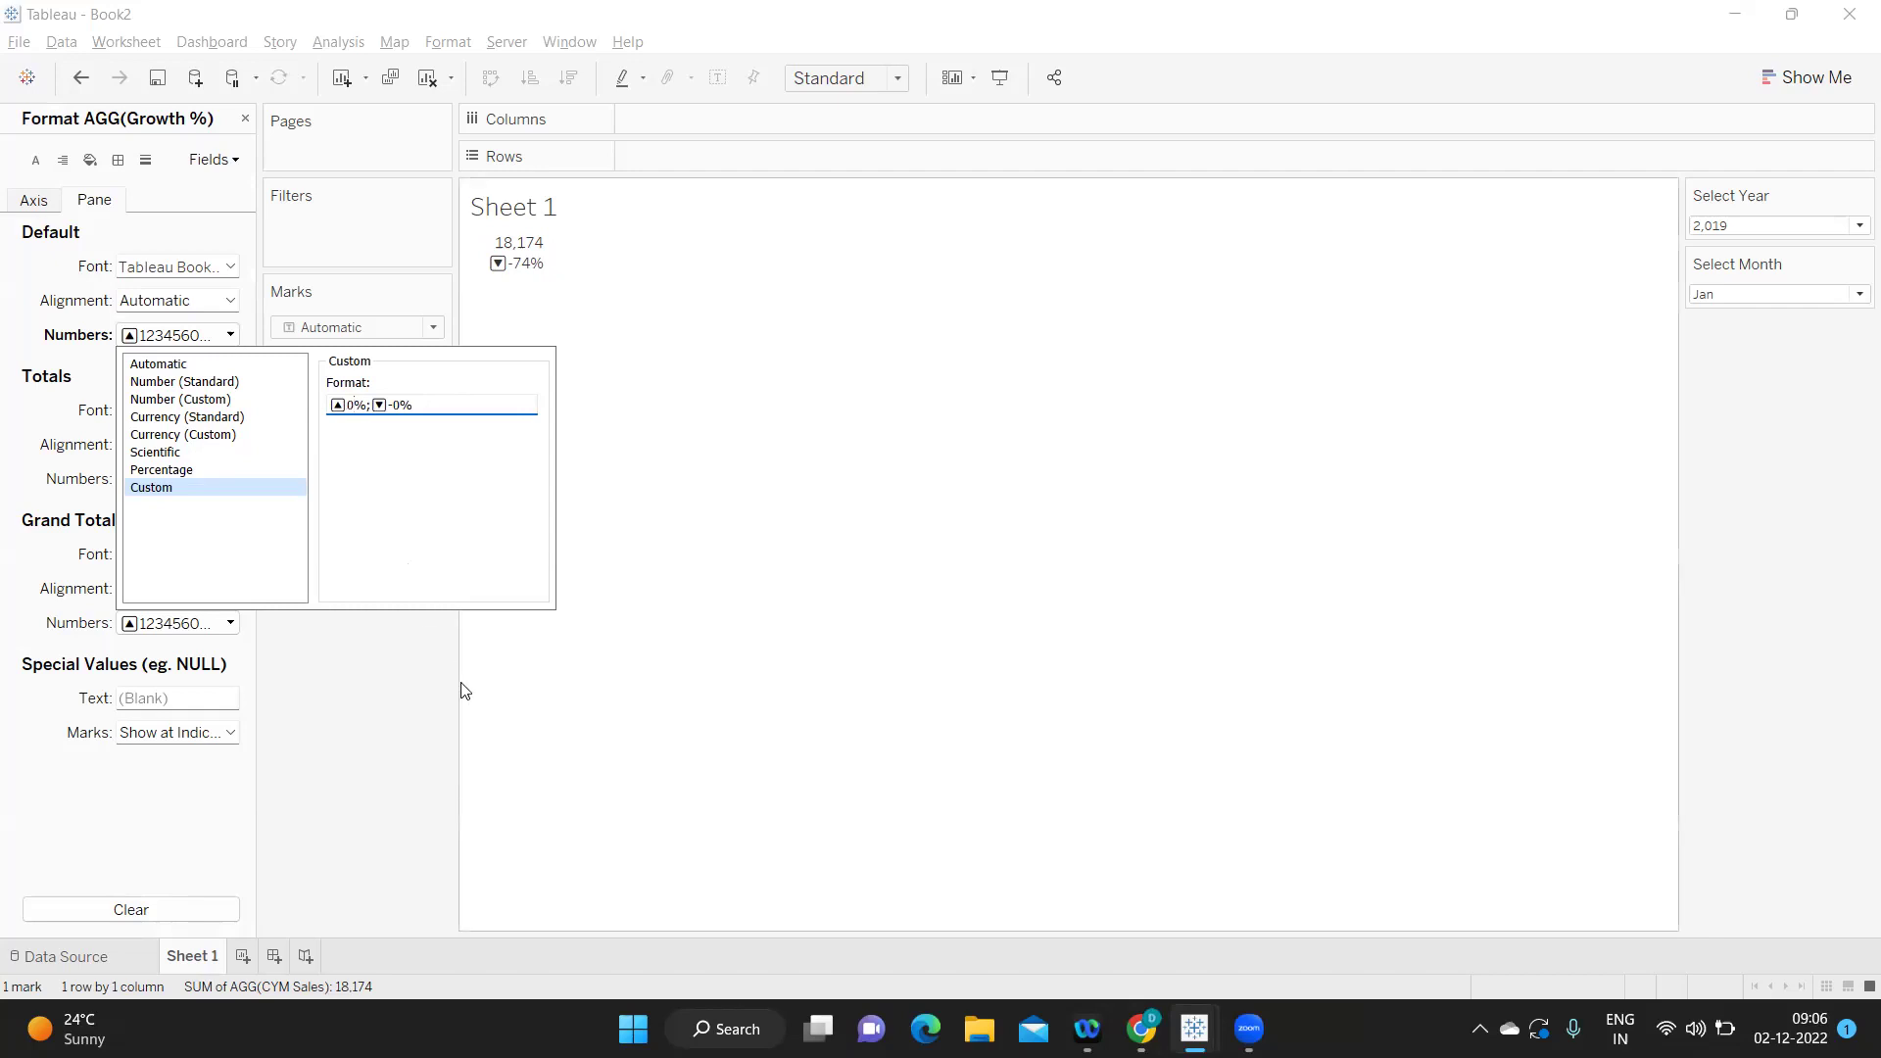
click(392, 678)
Fit the sheet to Entire View and center the label text horizontally.
click(418, 378)
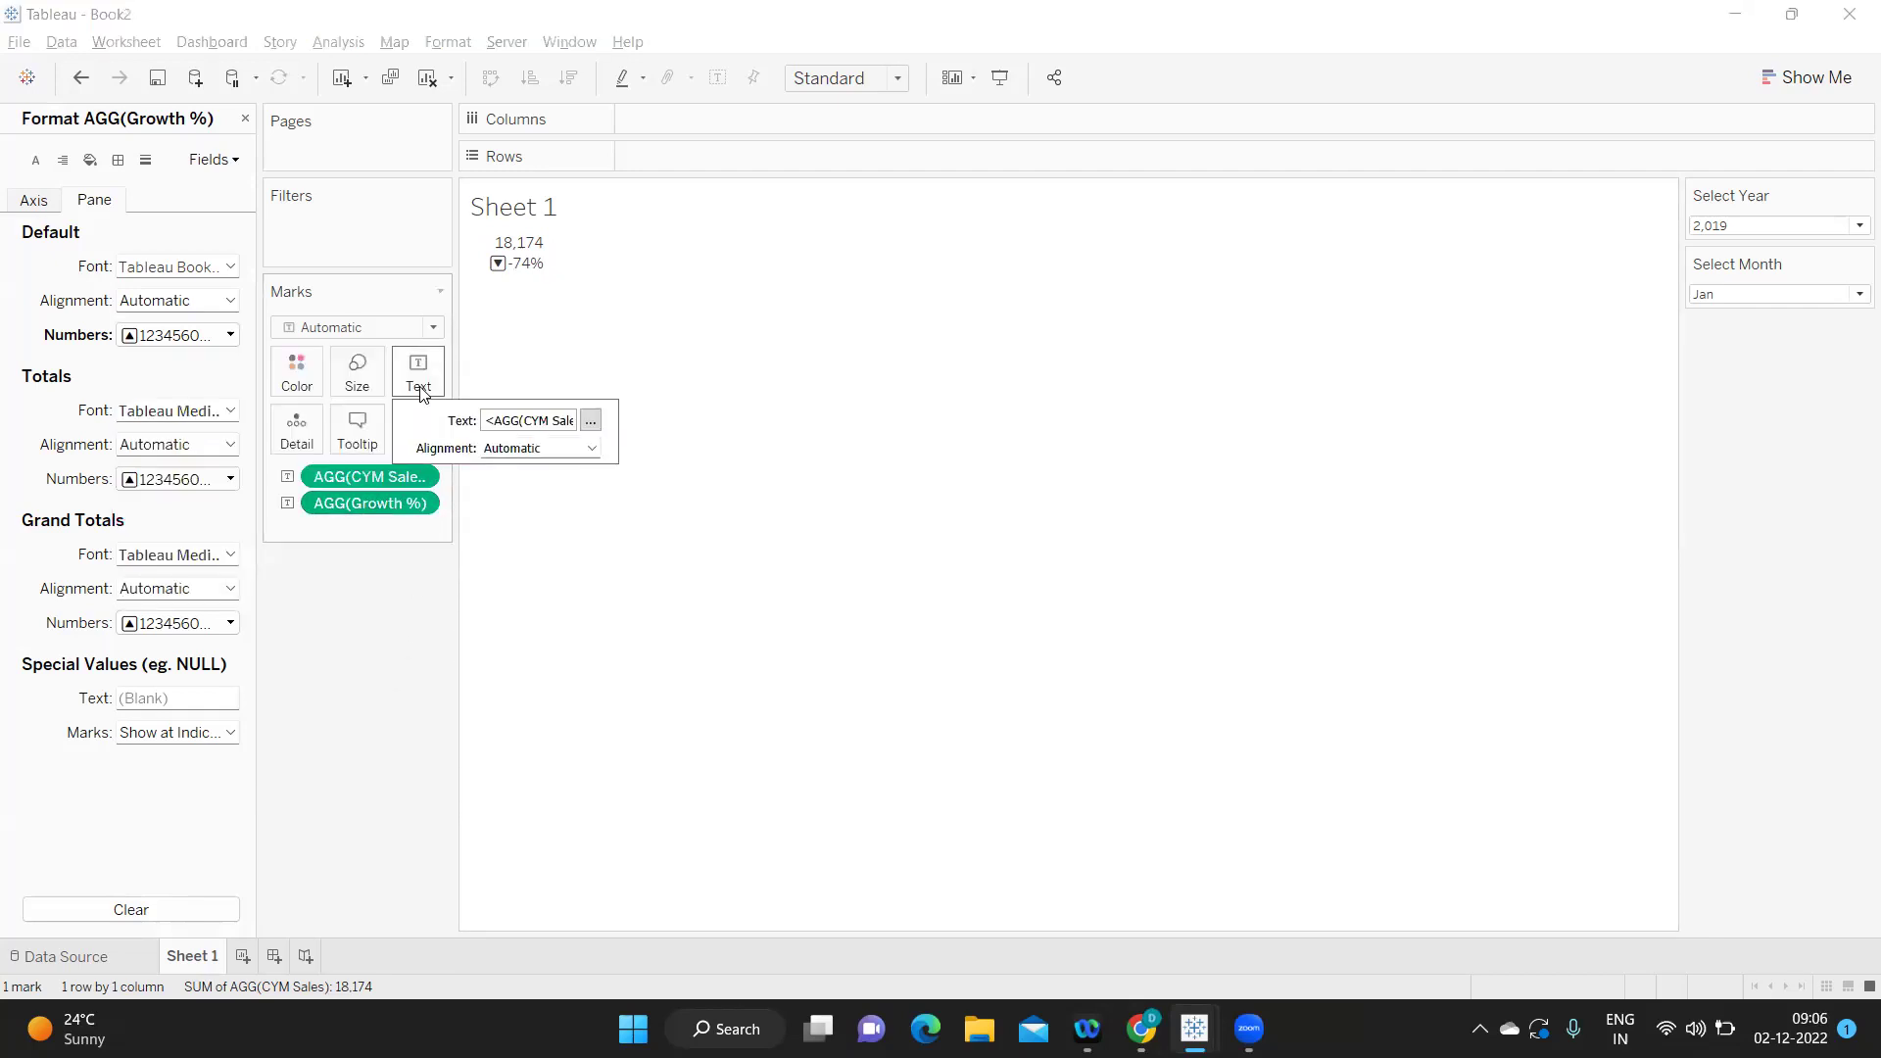
click(848, 79)
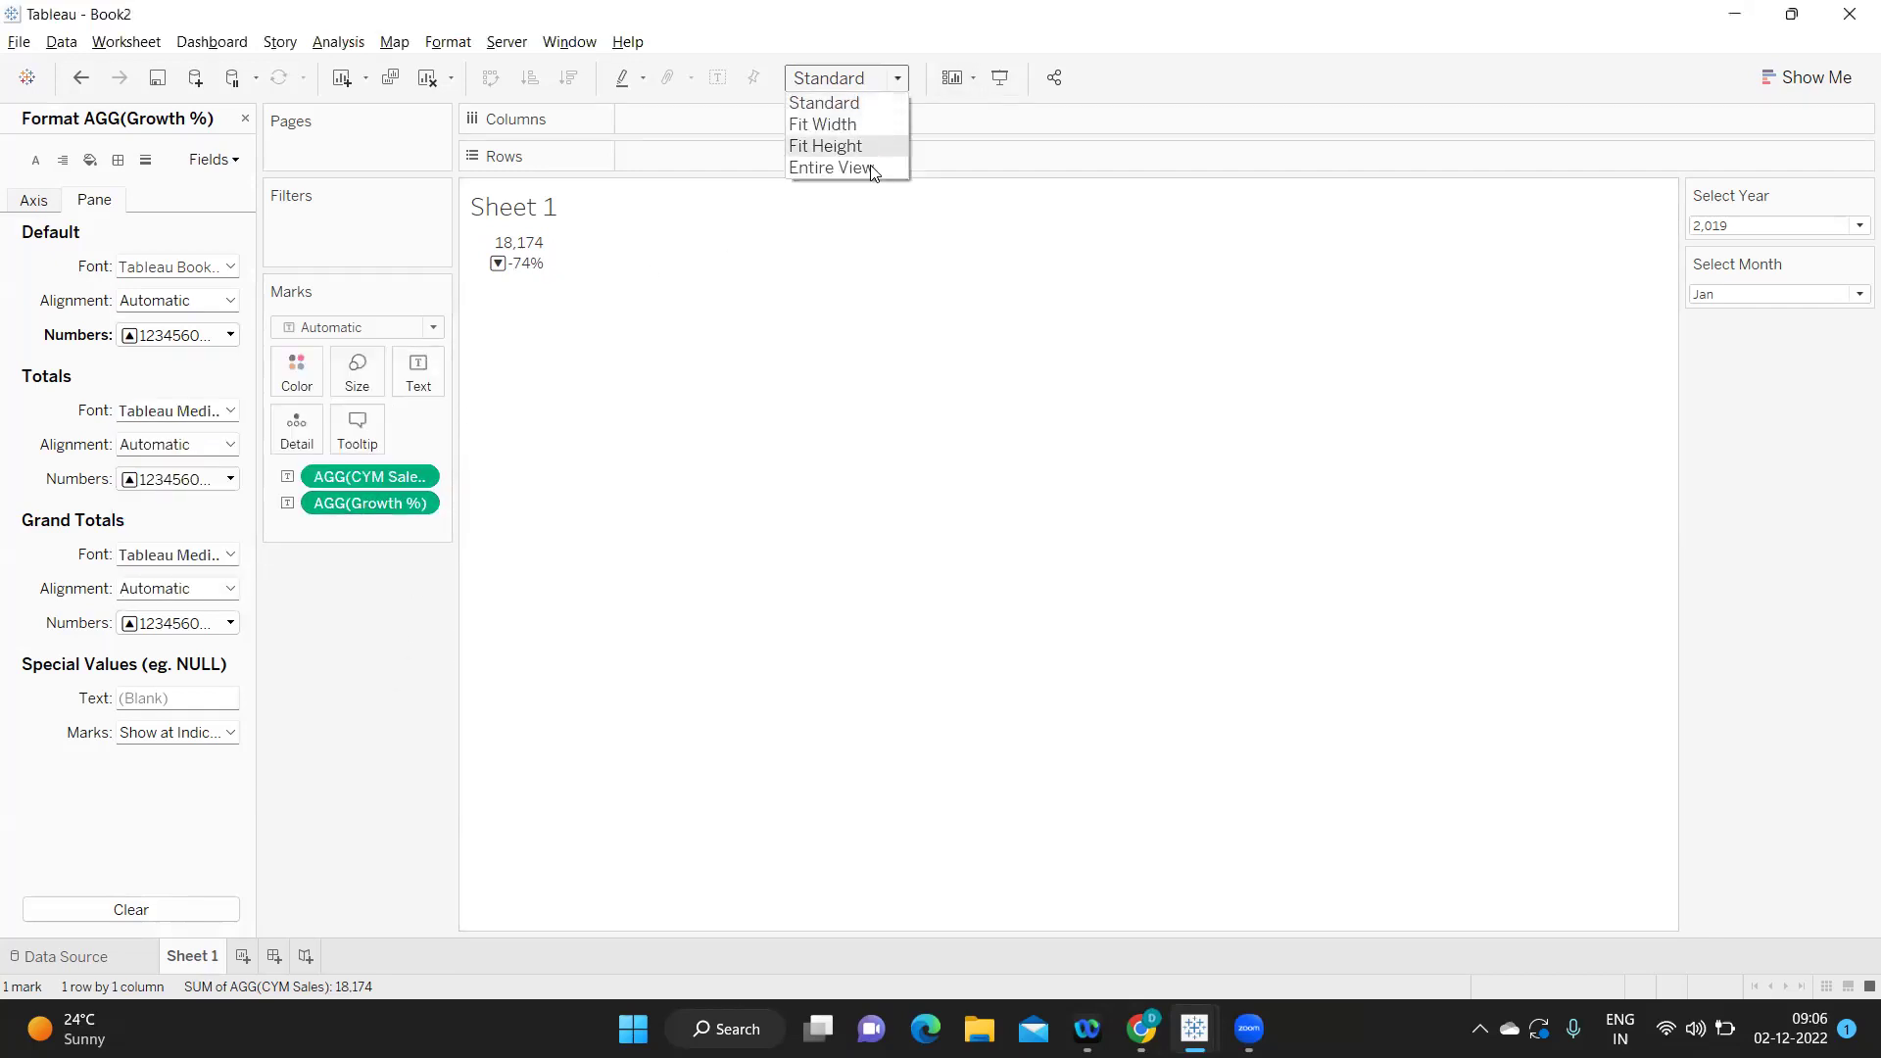
click(870, 165)
click(418, 377)
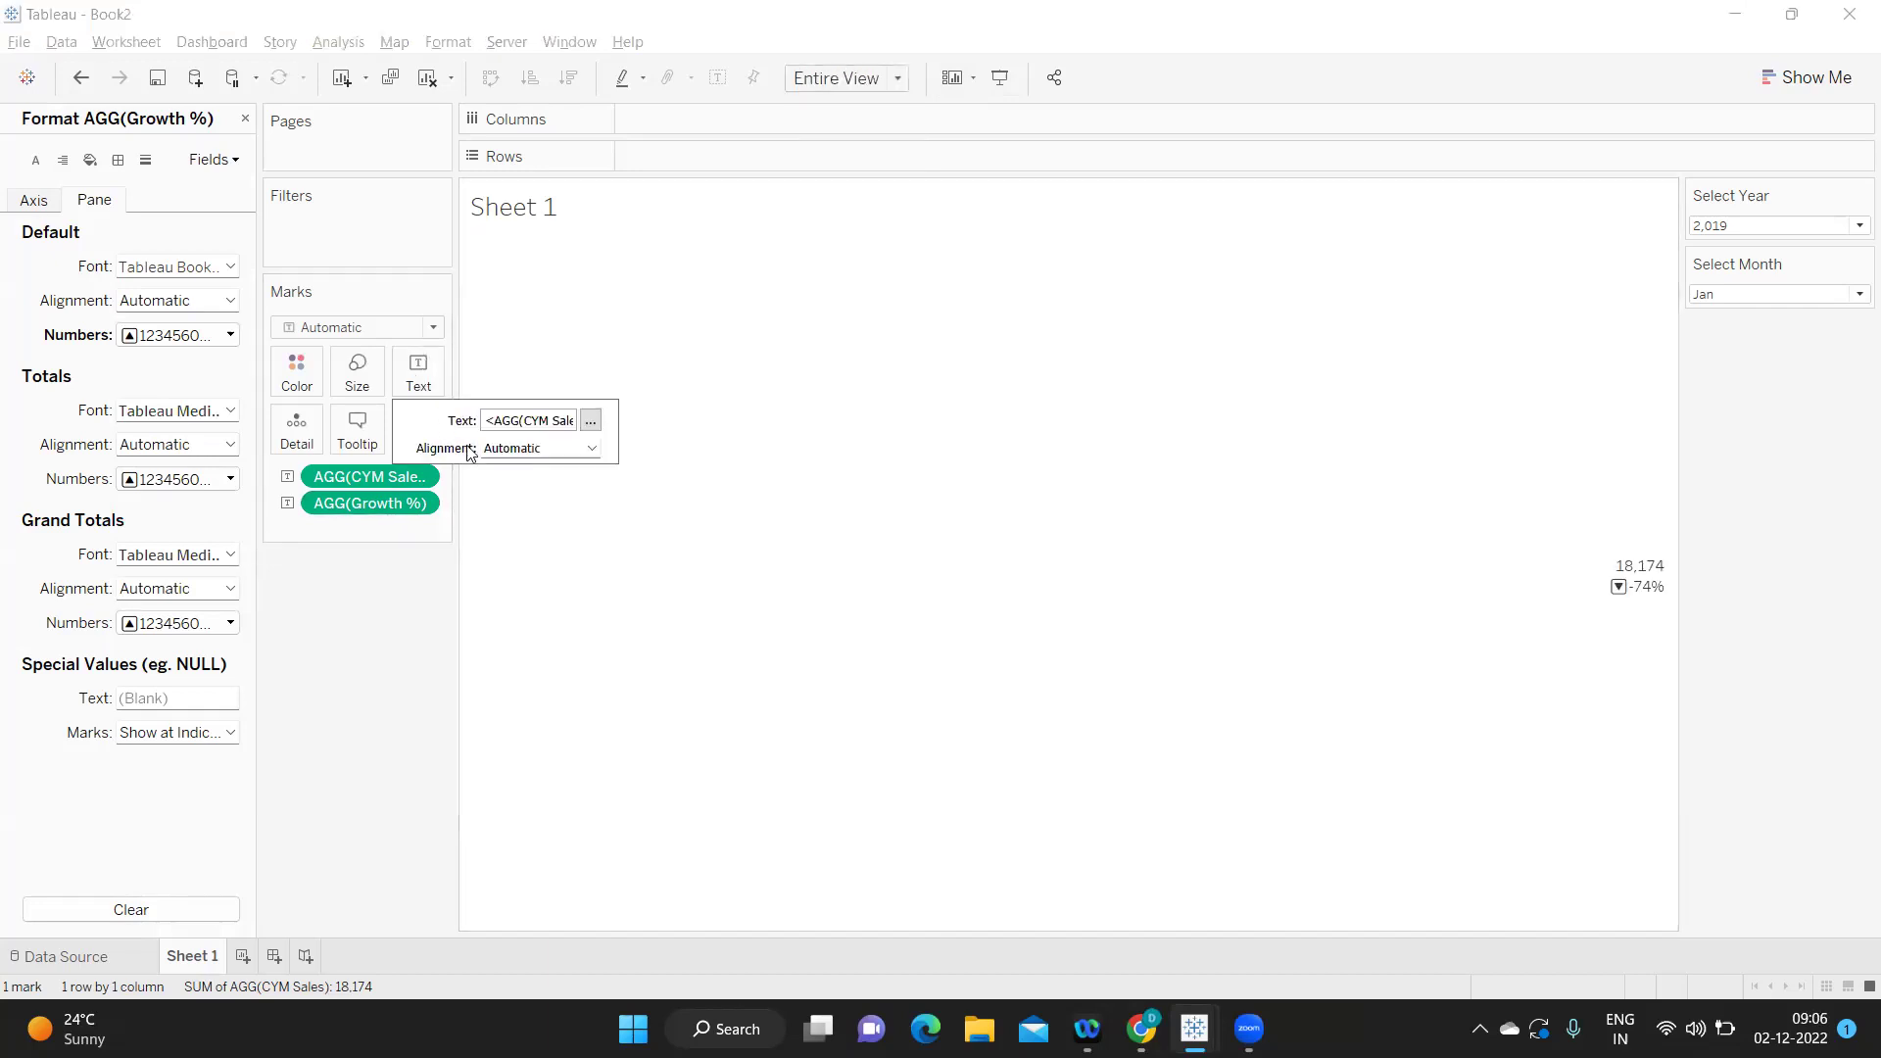
click(510, 449)
click(538, 535)
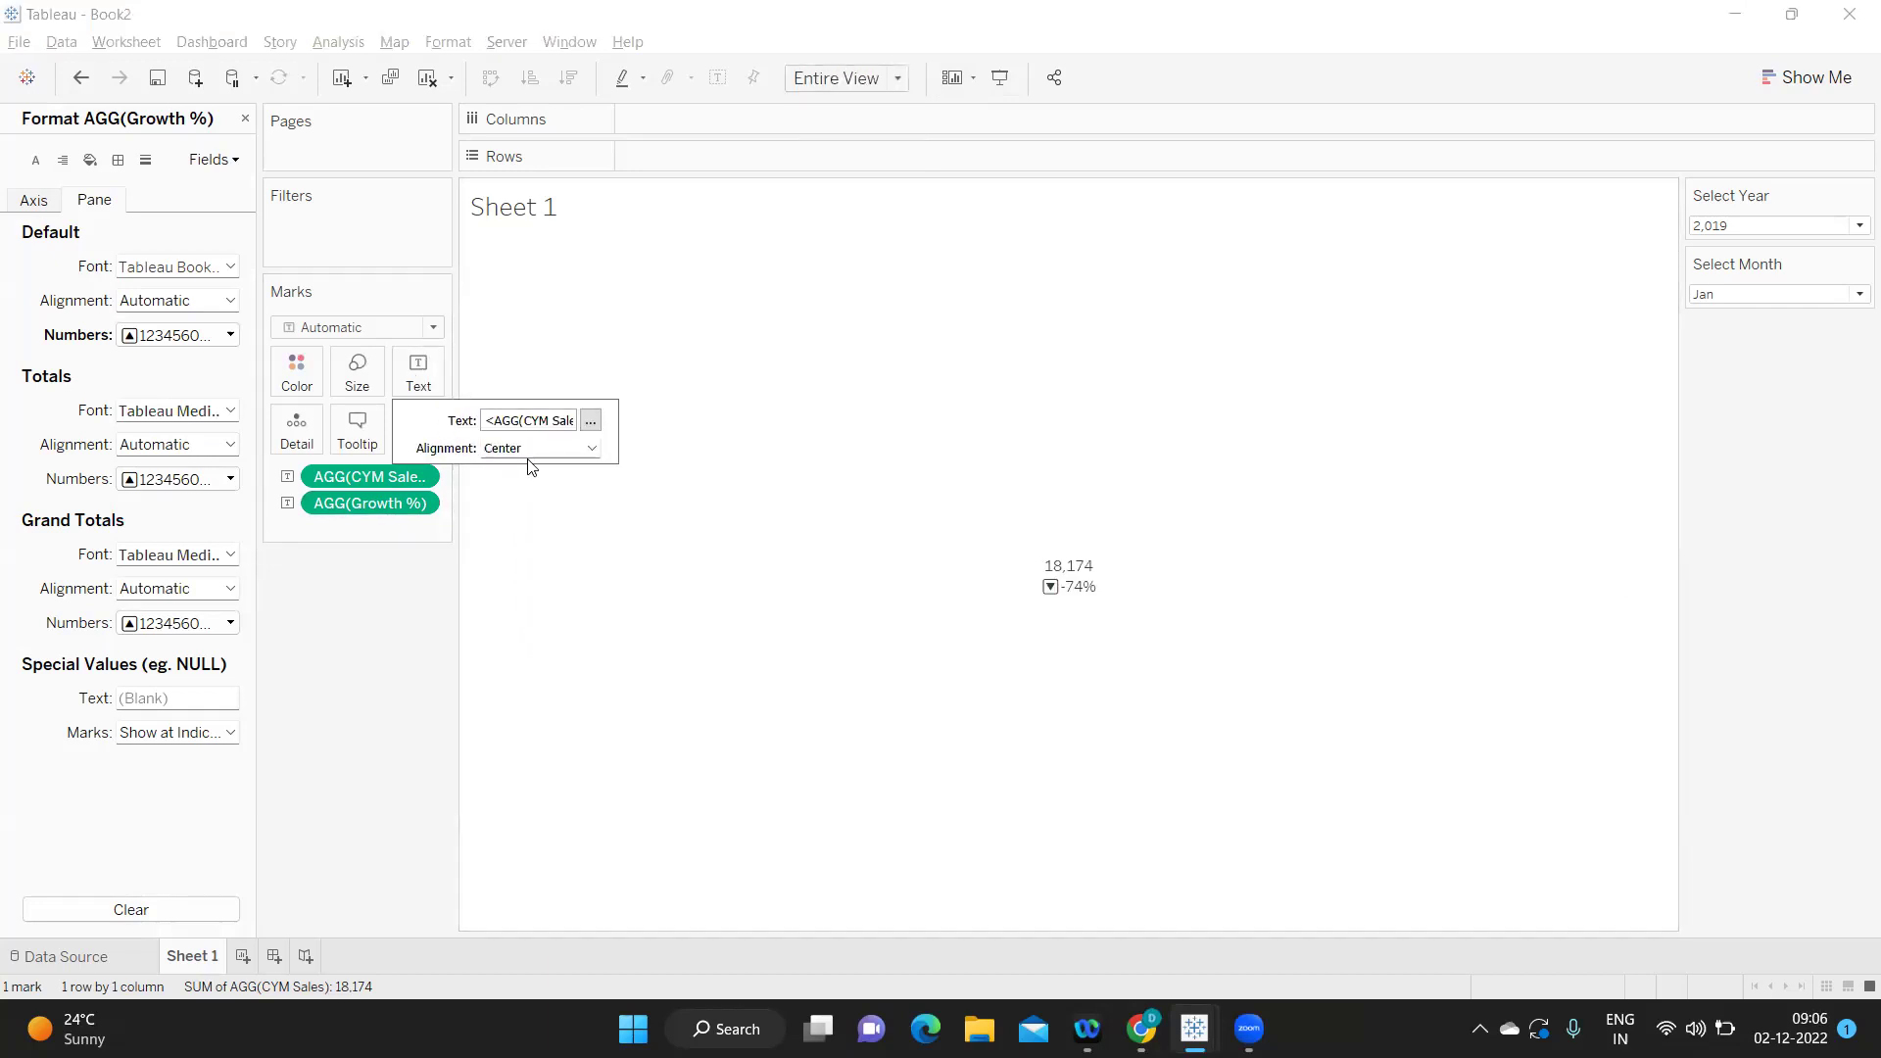
Make both label lines, 18,174 and ▼-74%, bold at font size 22.
click(589, 420)
drag(1040, 445, 879, 411)
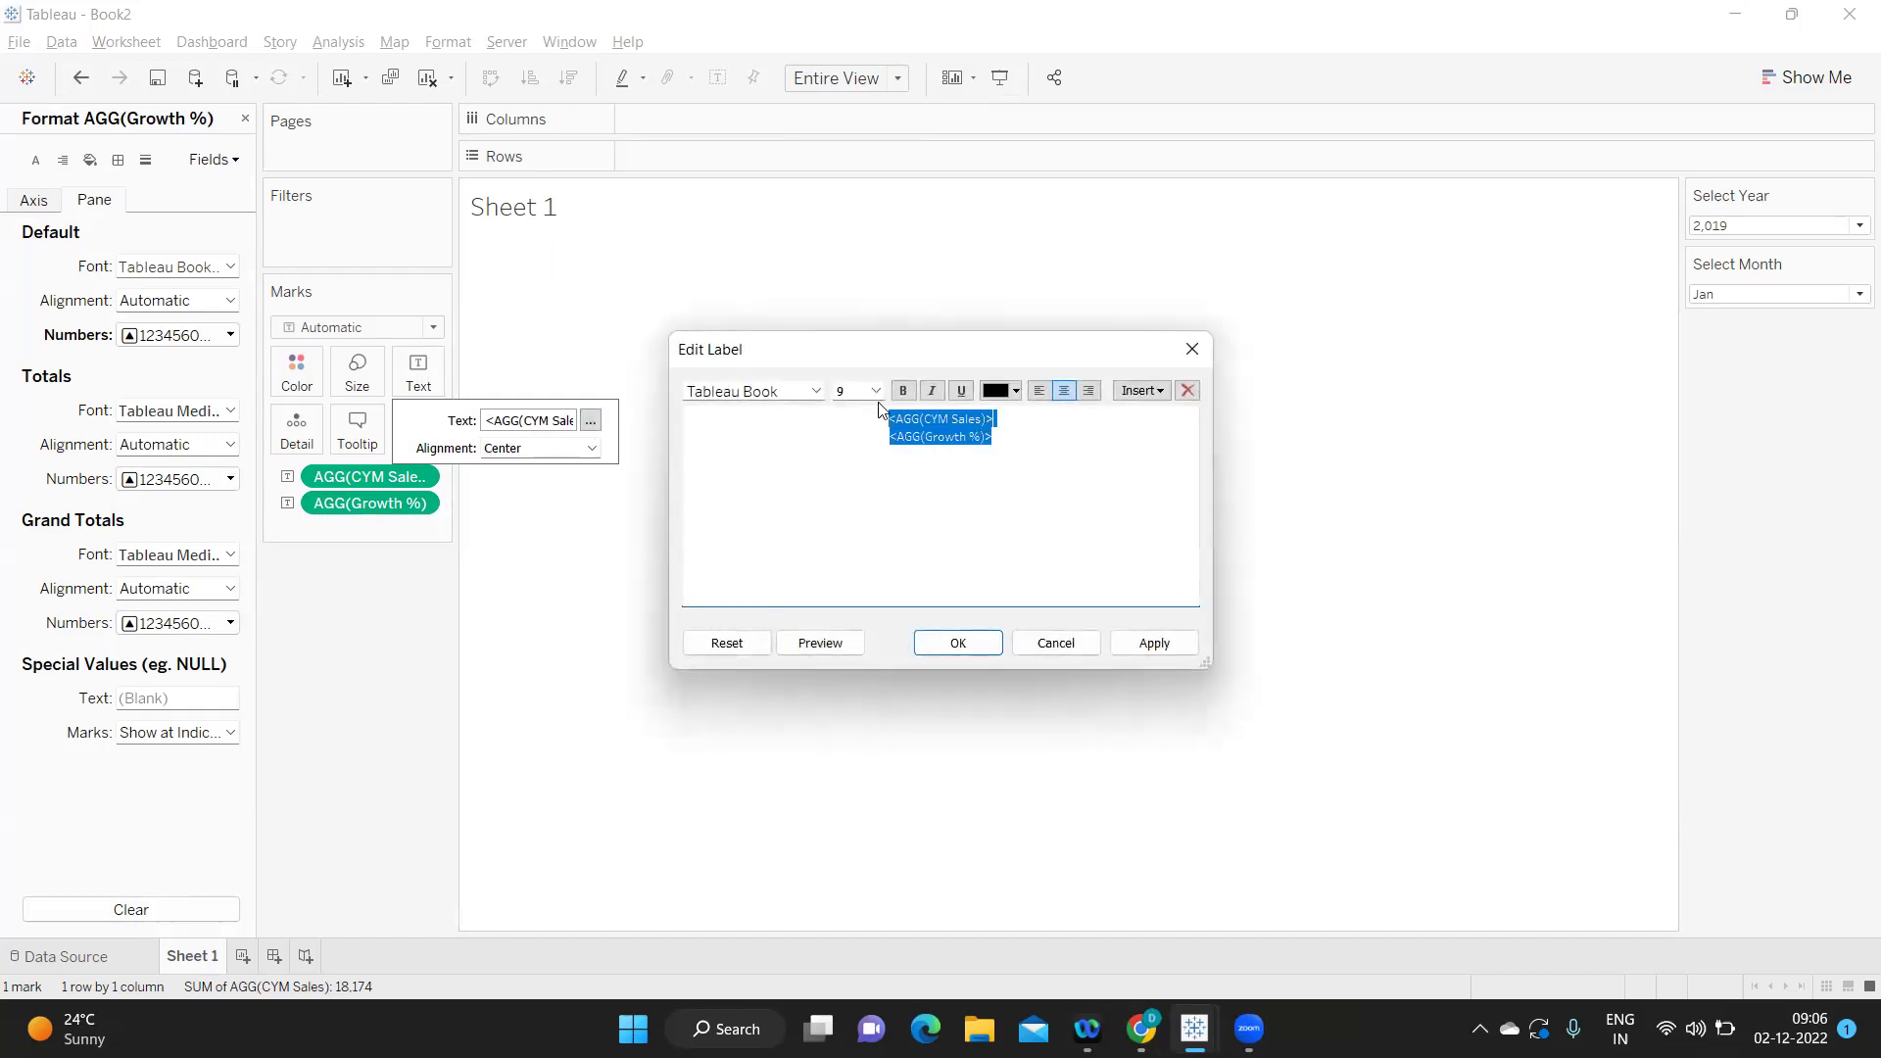
click(902, 393)
click(877, 392)
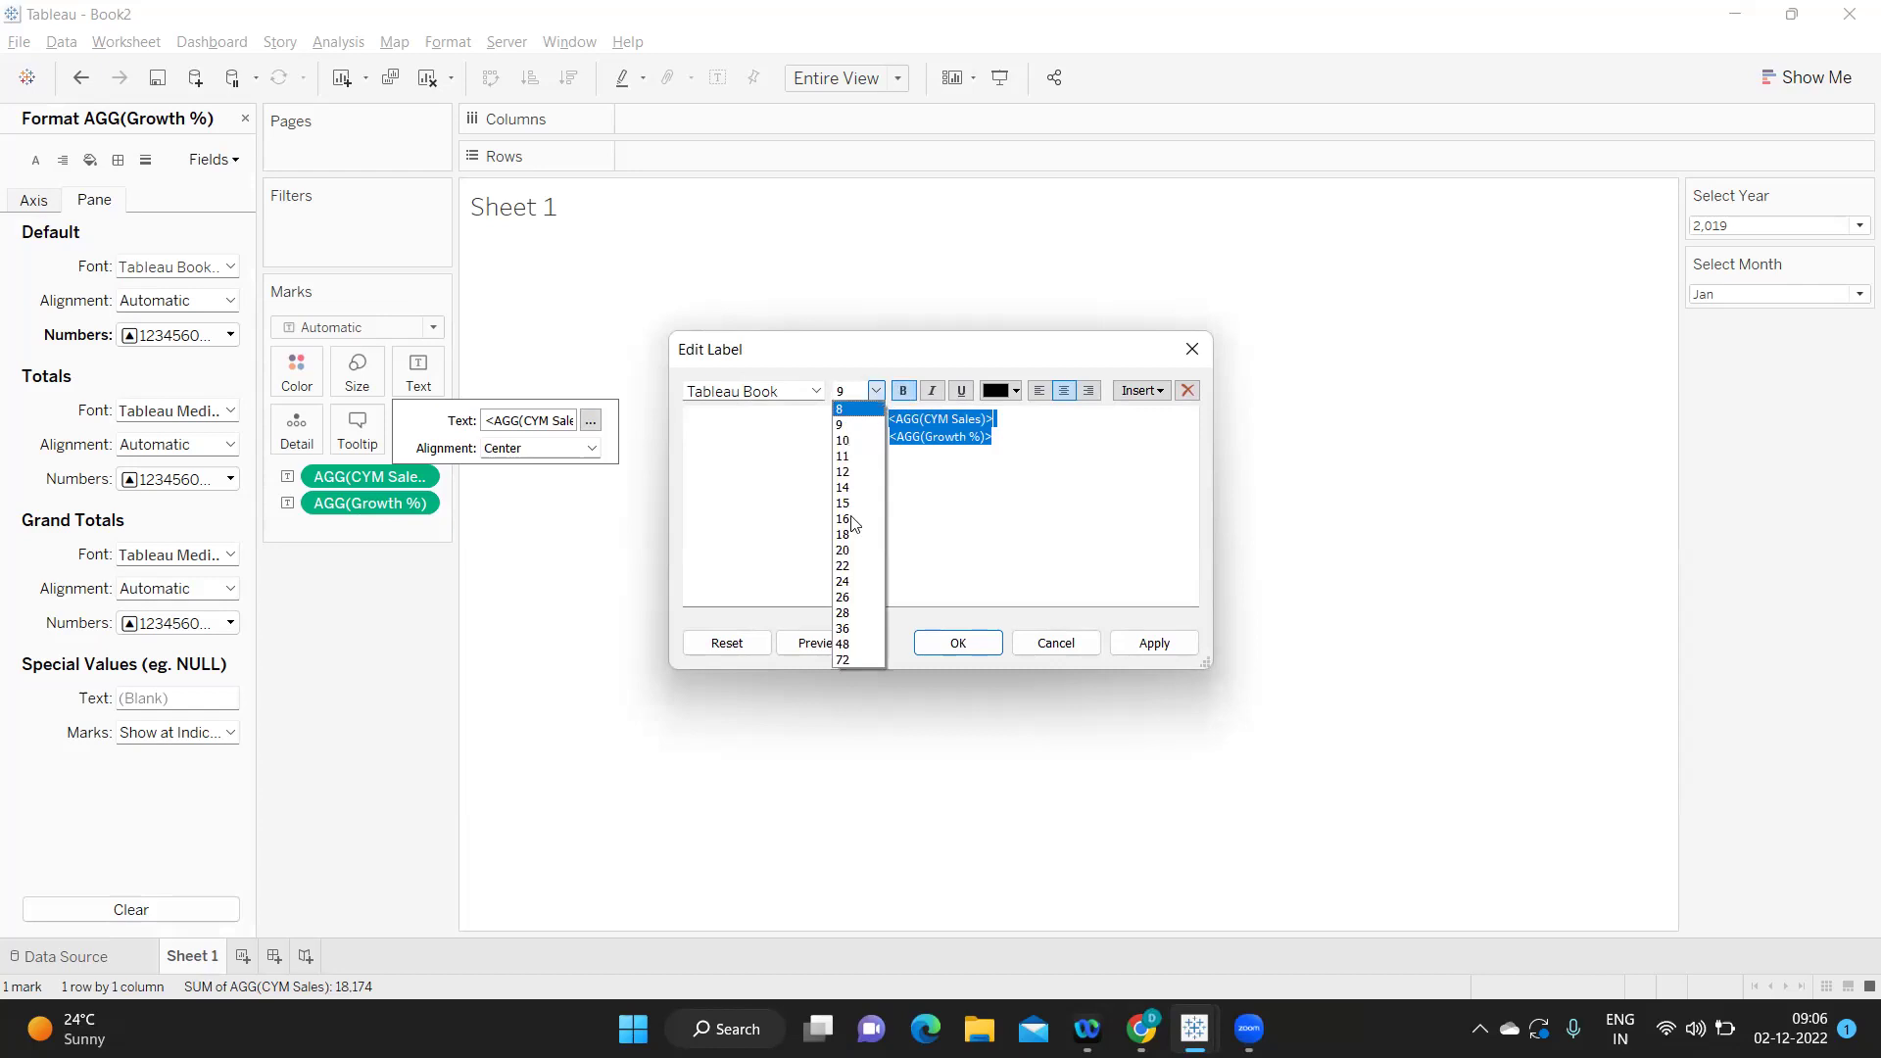
click(848, 566)
click(1155, 643)
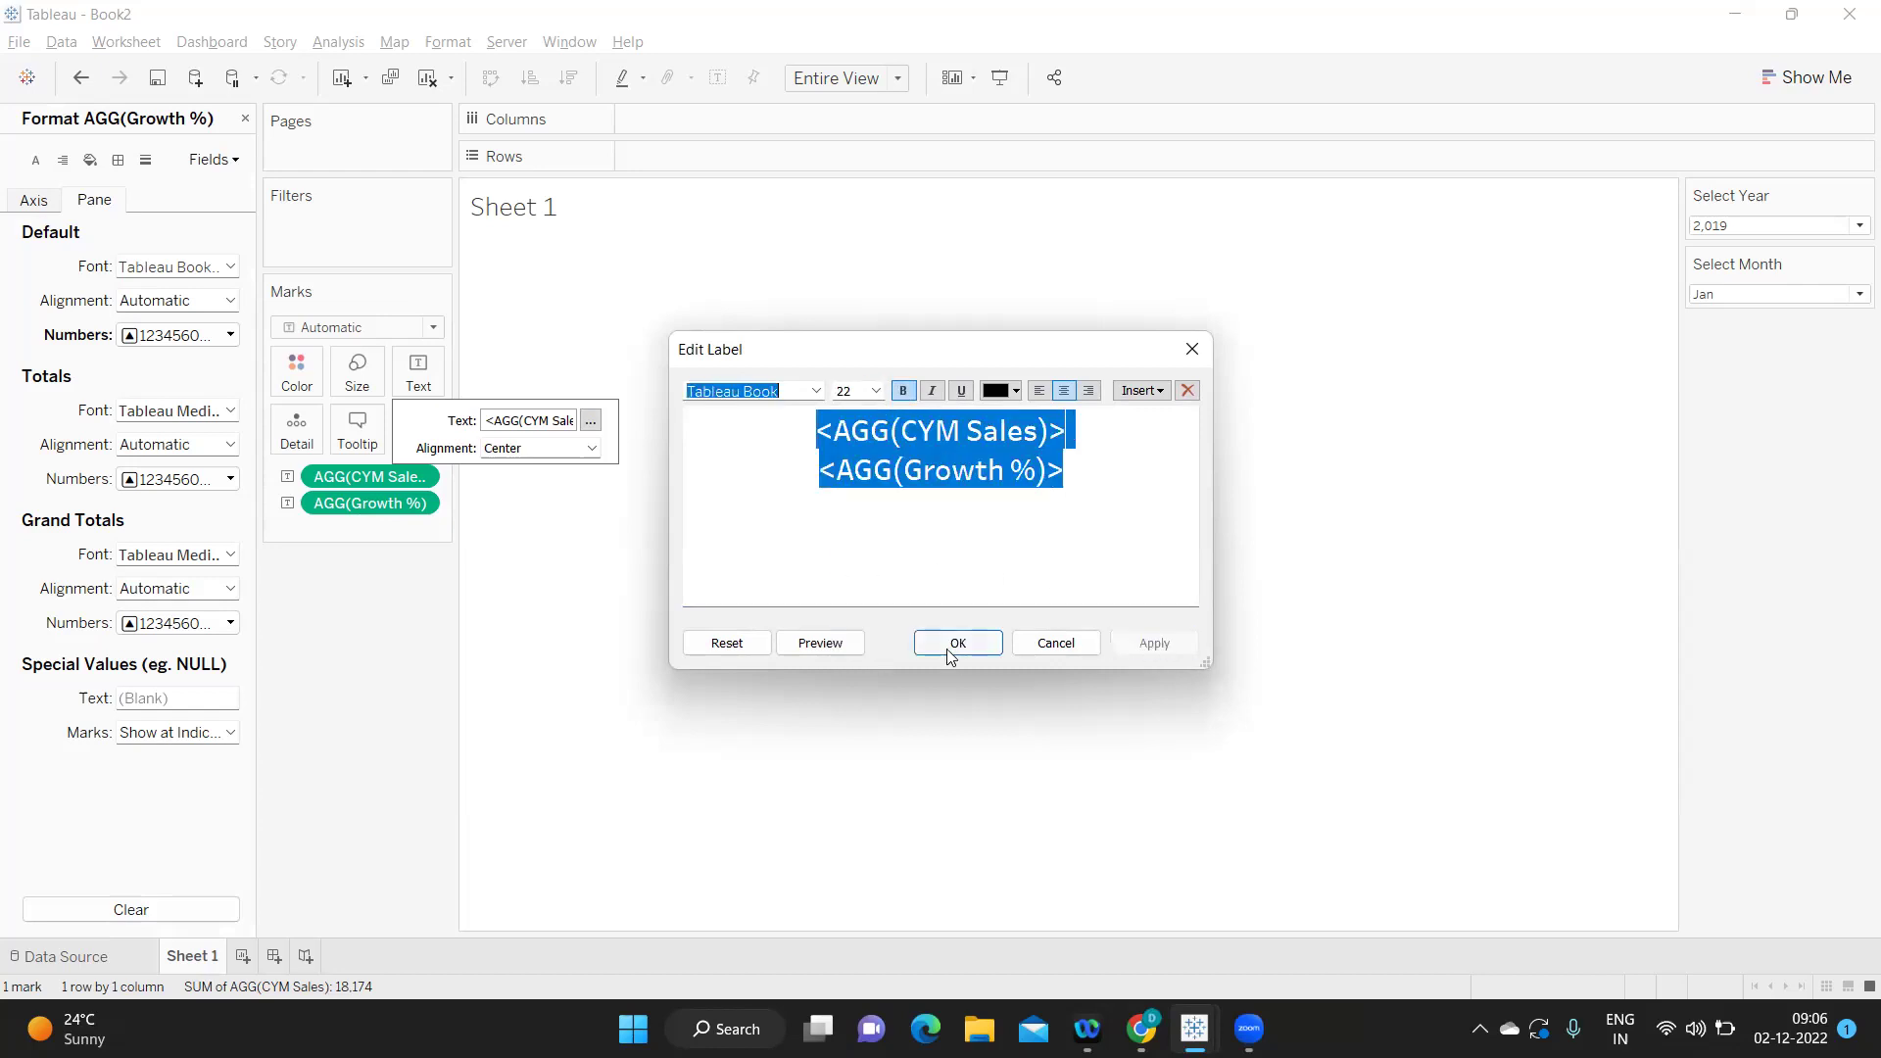
click(950, 642)
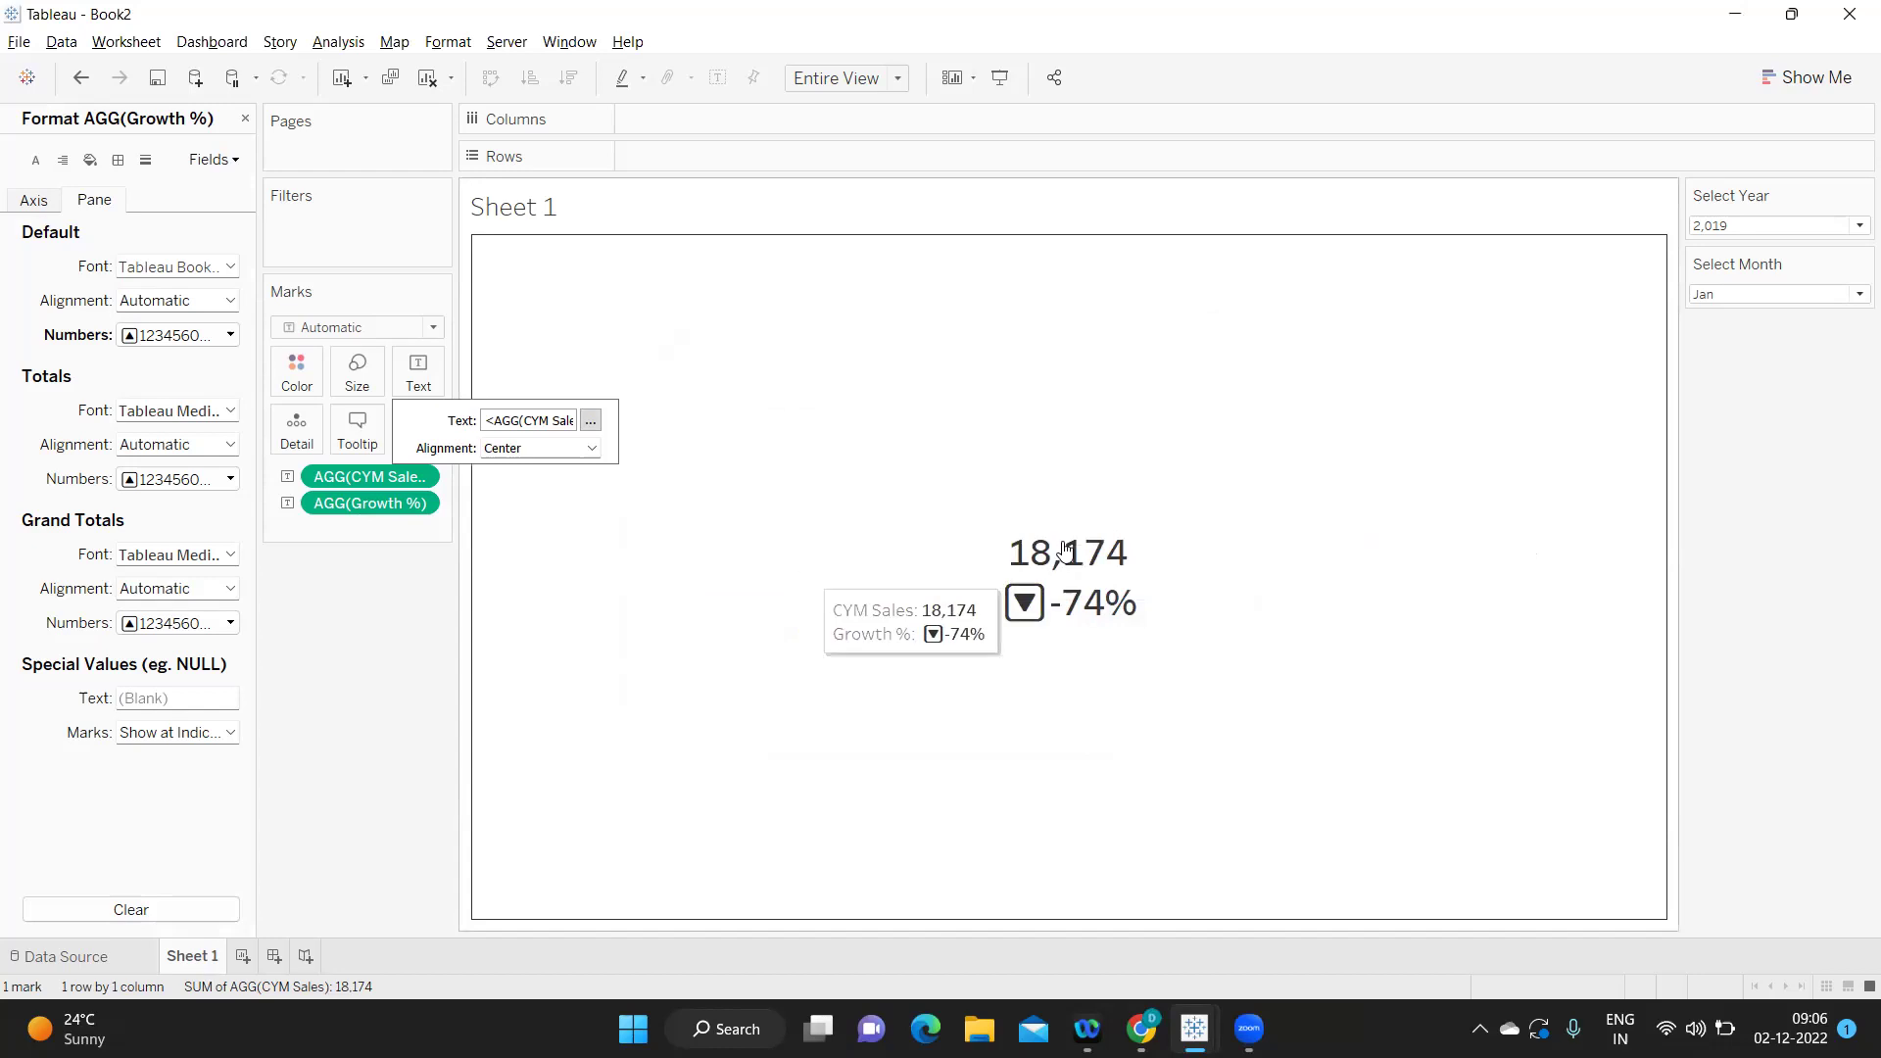
click(590, 420)
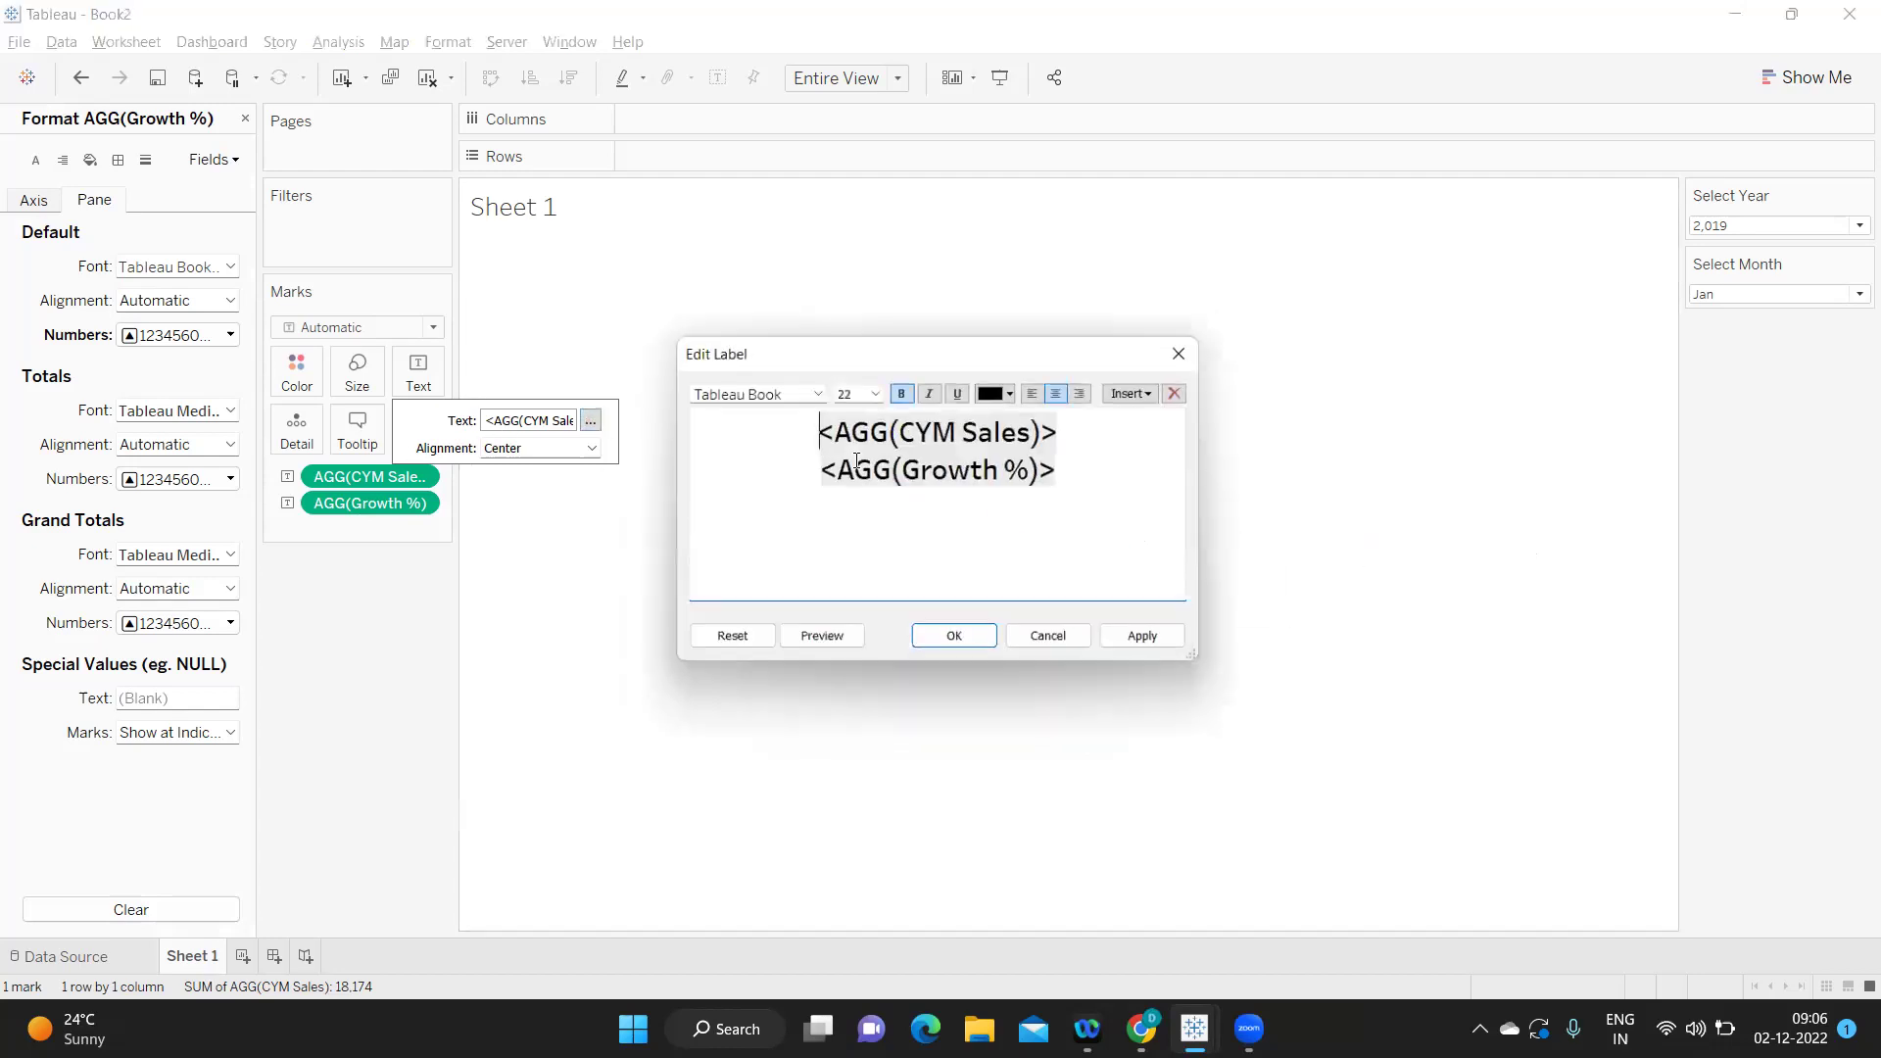
Add ' From previous Month' after <AGG(Growth %)> in the label and apply it.
click(1104, 471)
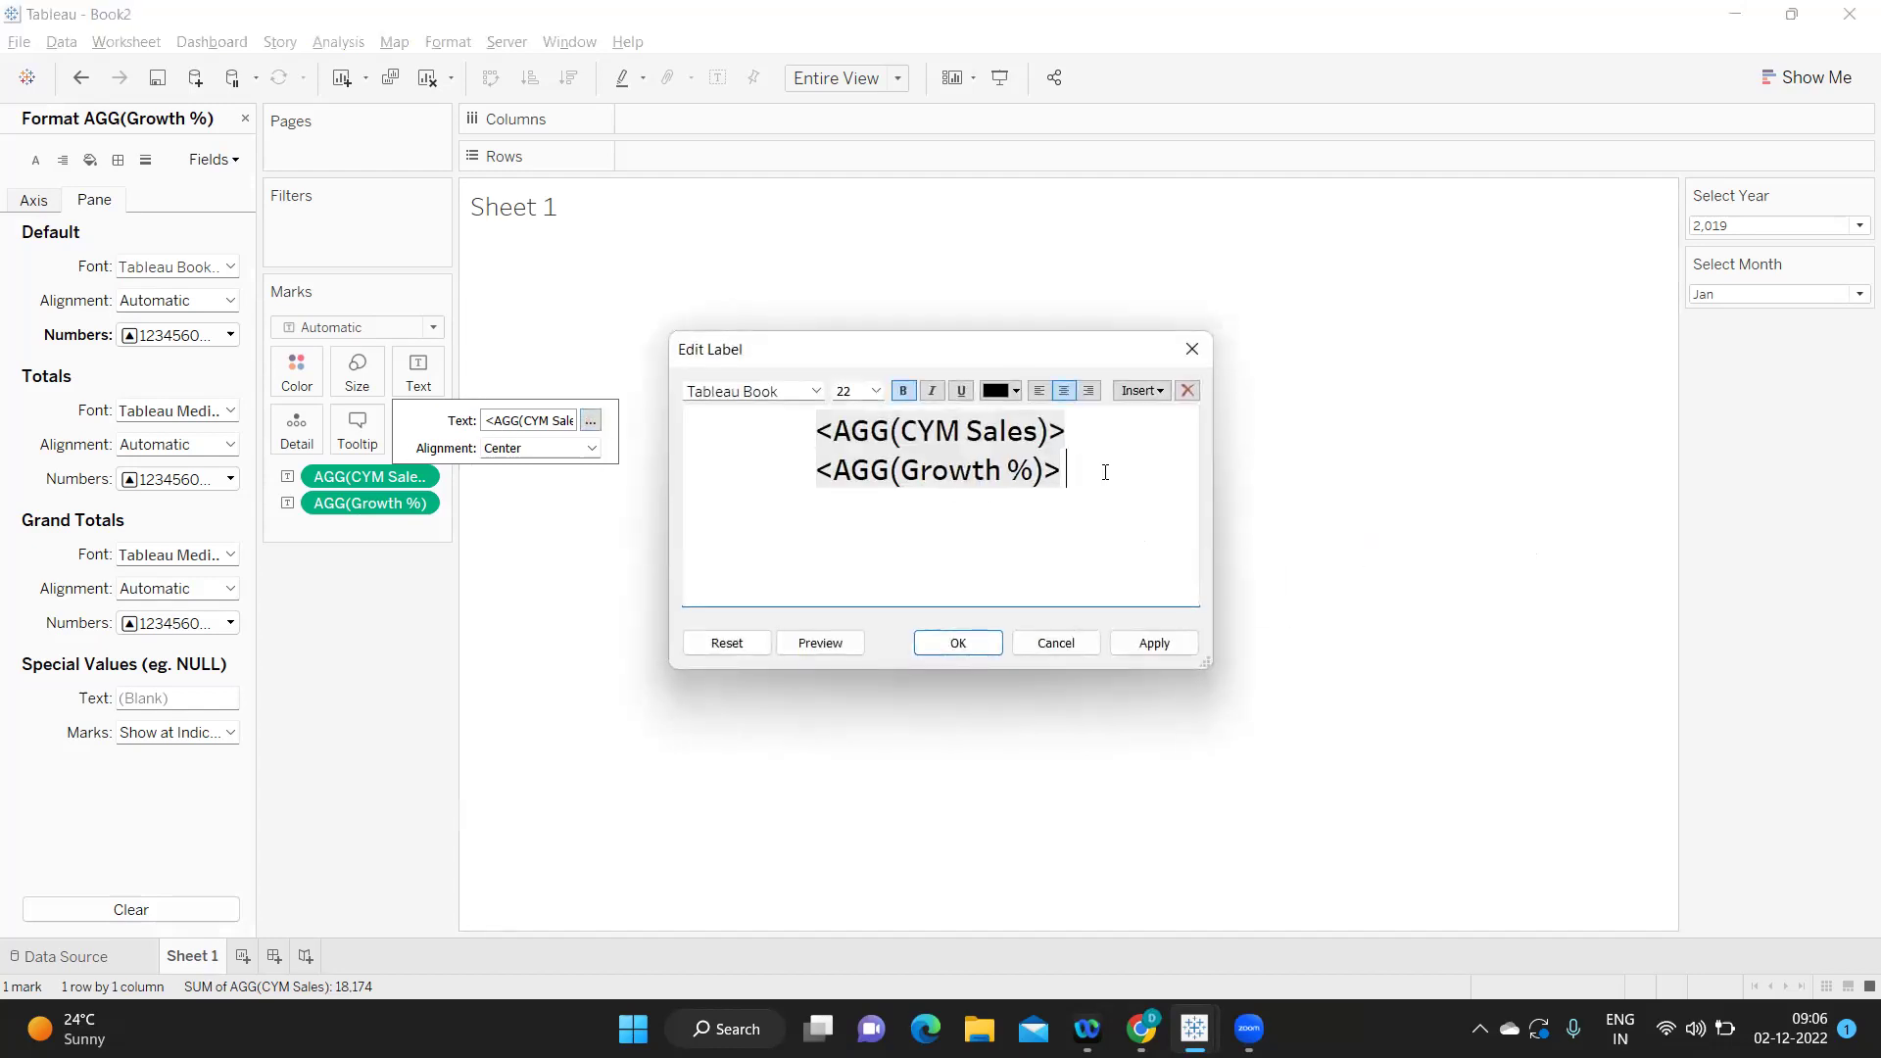
text(f)
key(BackSpace)
text(Fr)
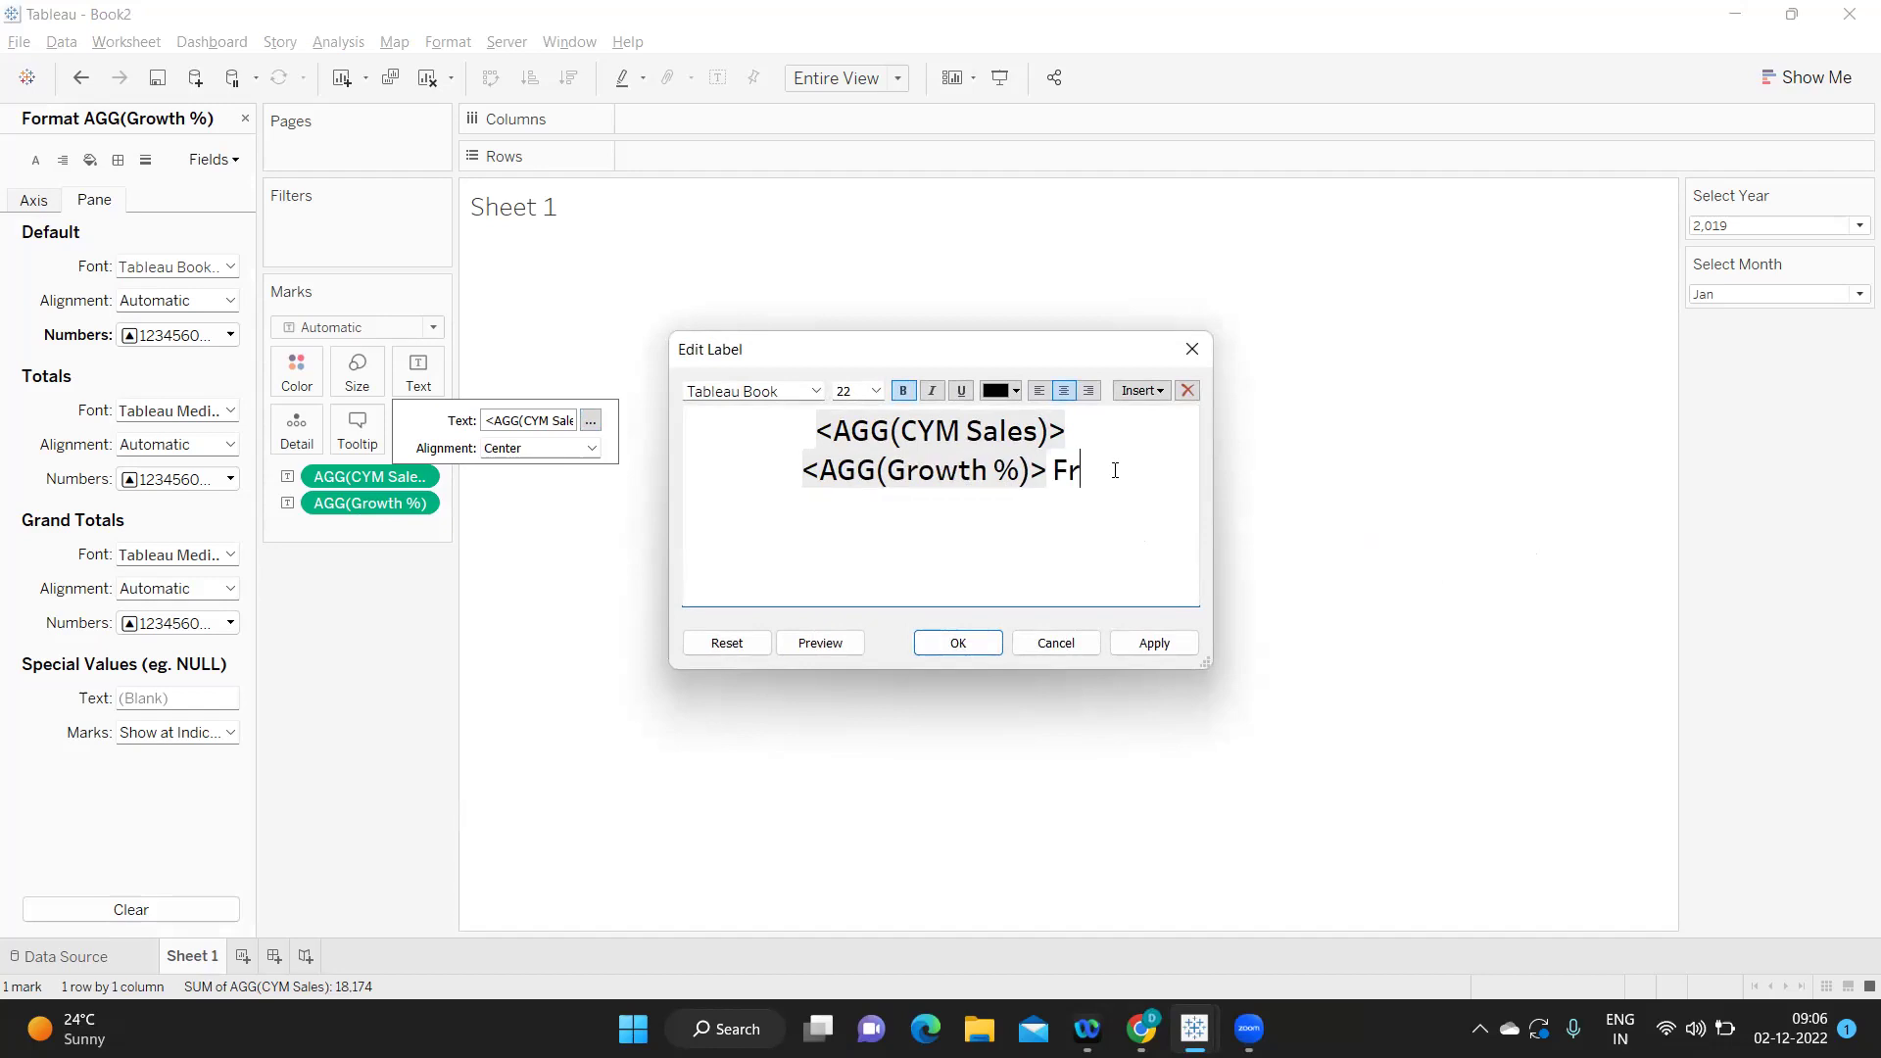
text(om previ)
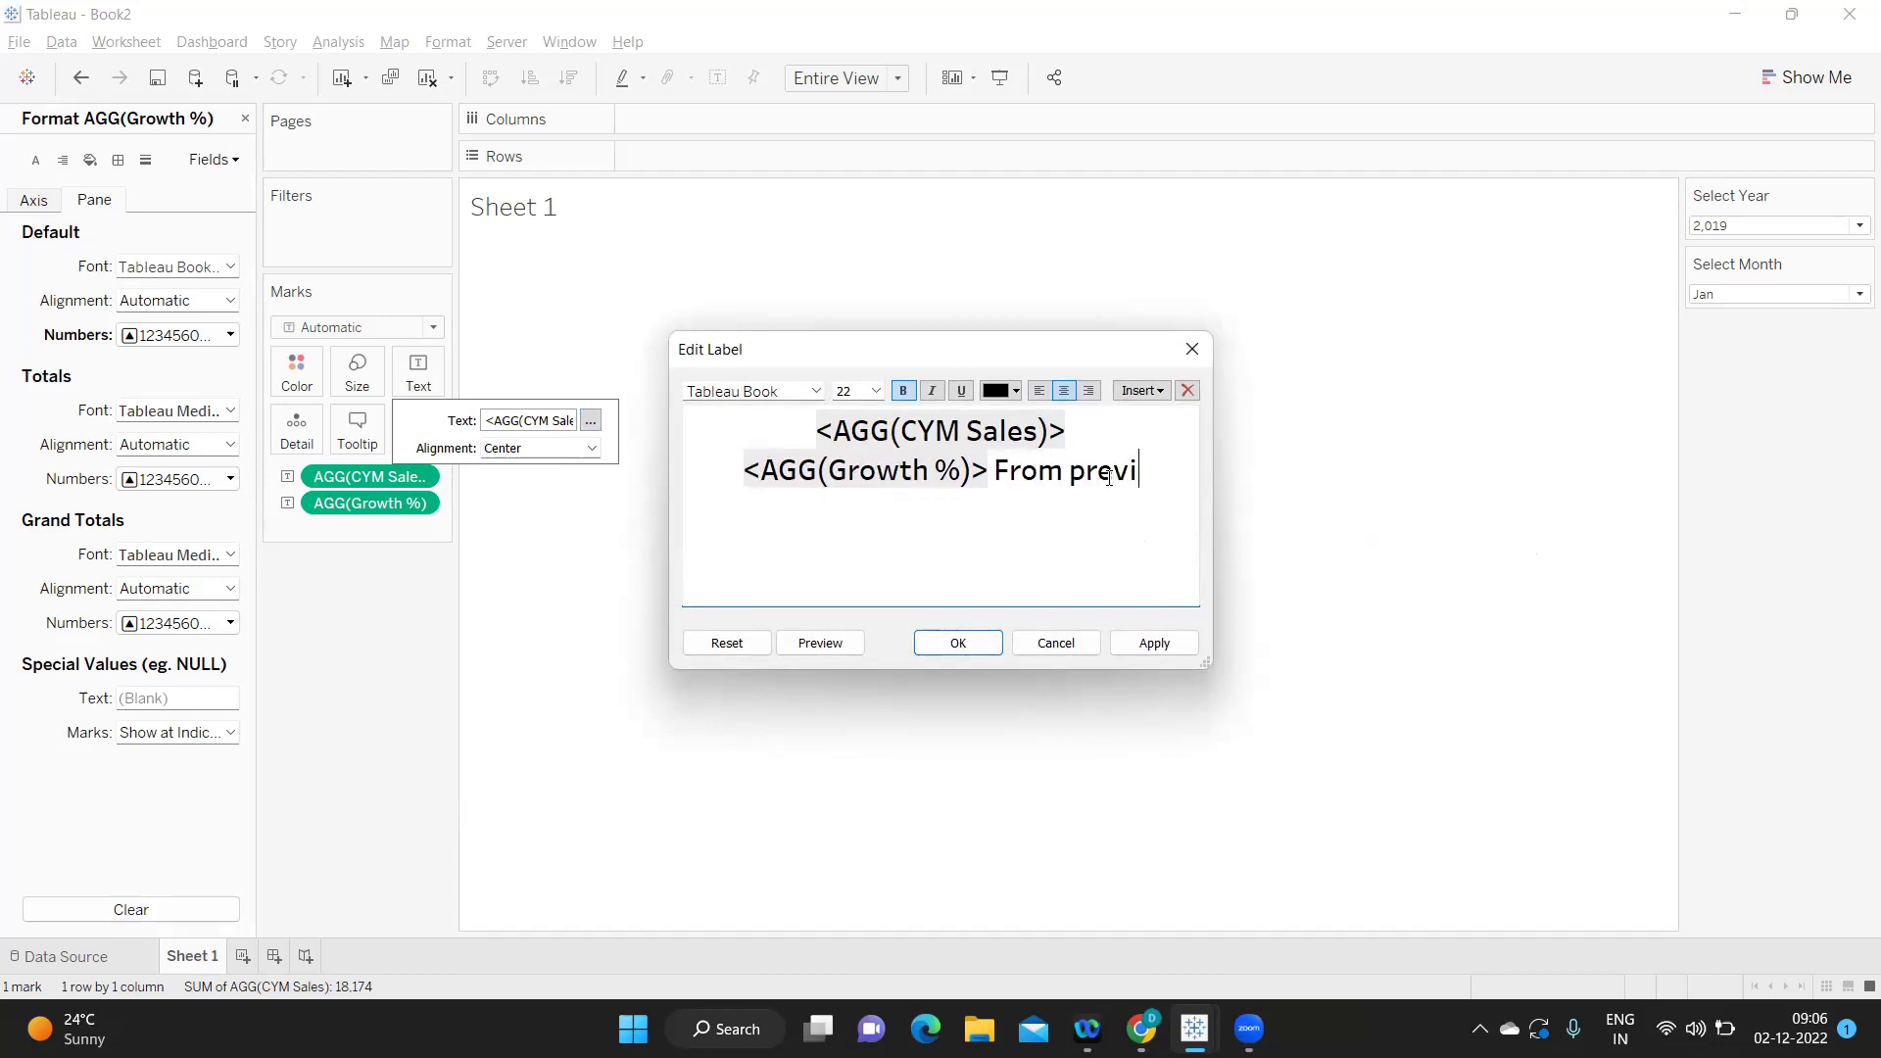
text(ous Month)
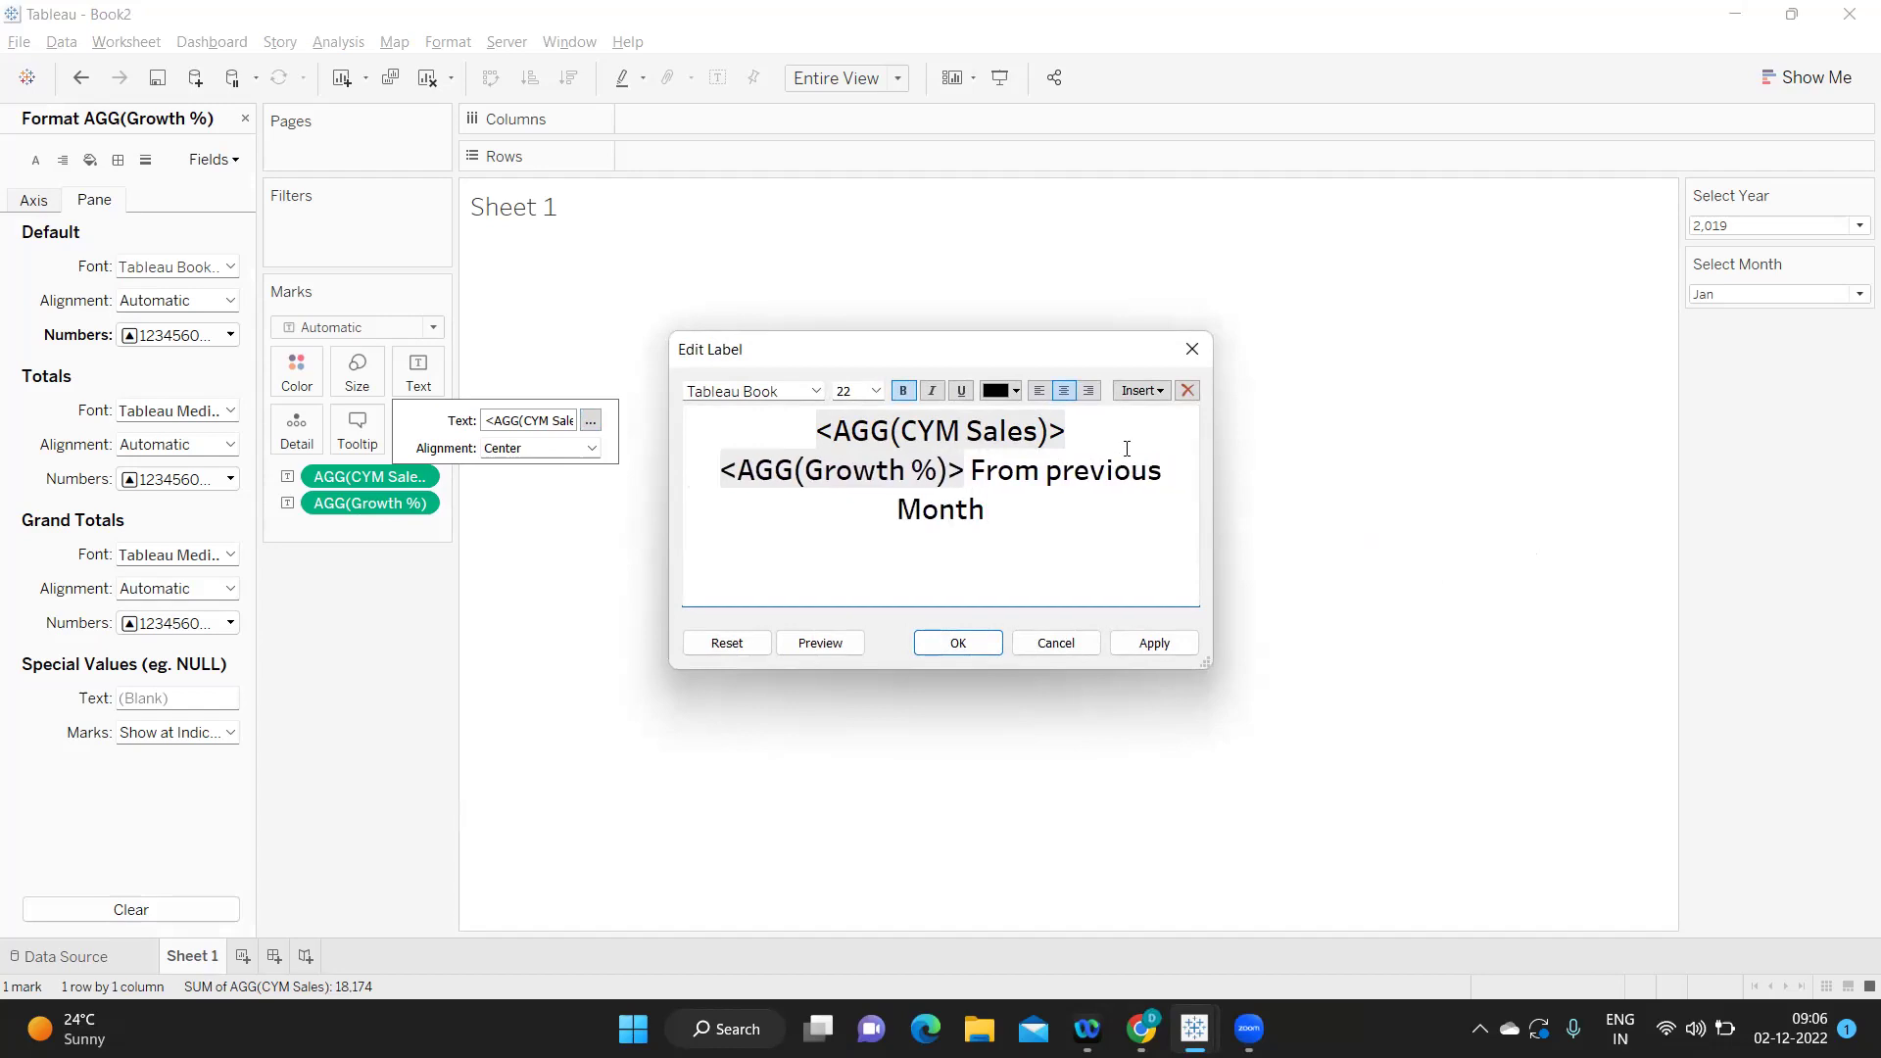
drag(969, 470, 997, 511)
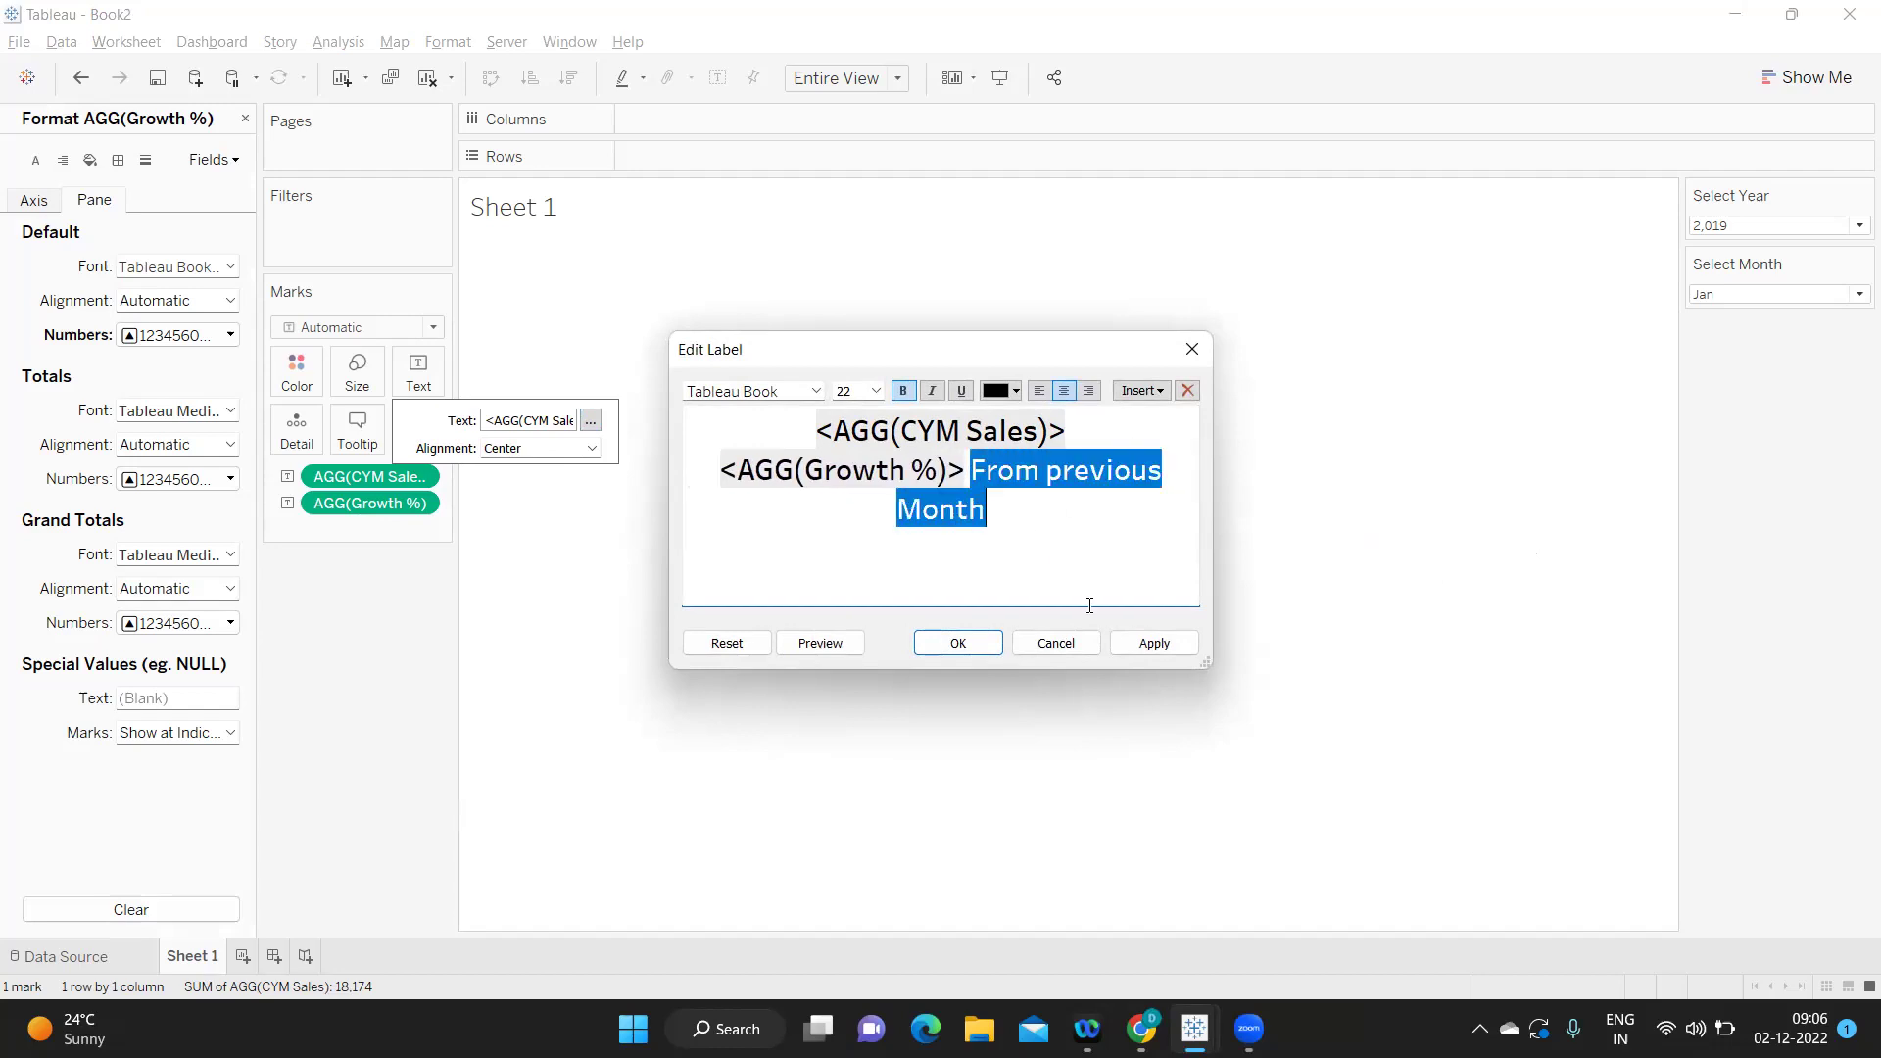
click(1149, 642)
click(955, 643)
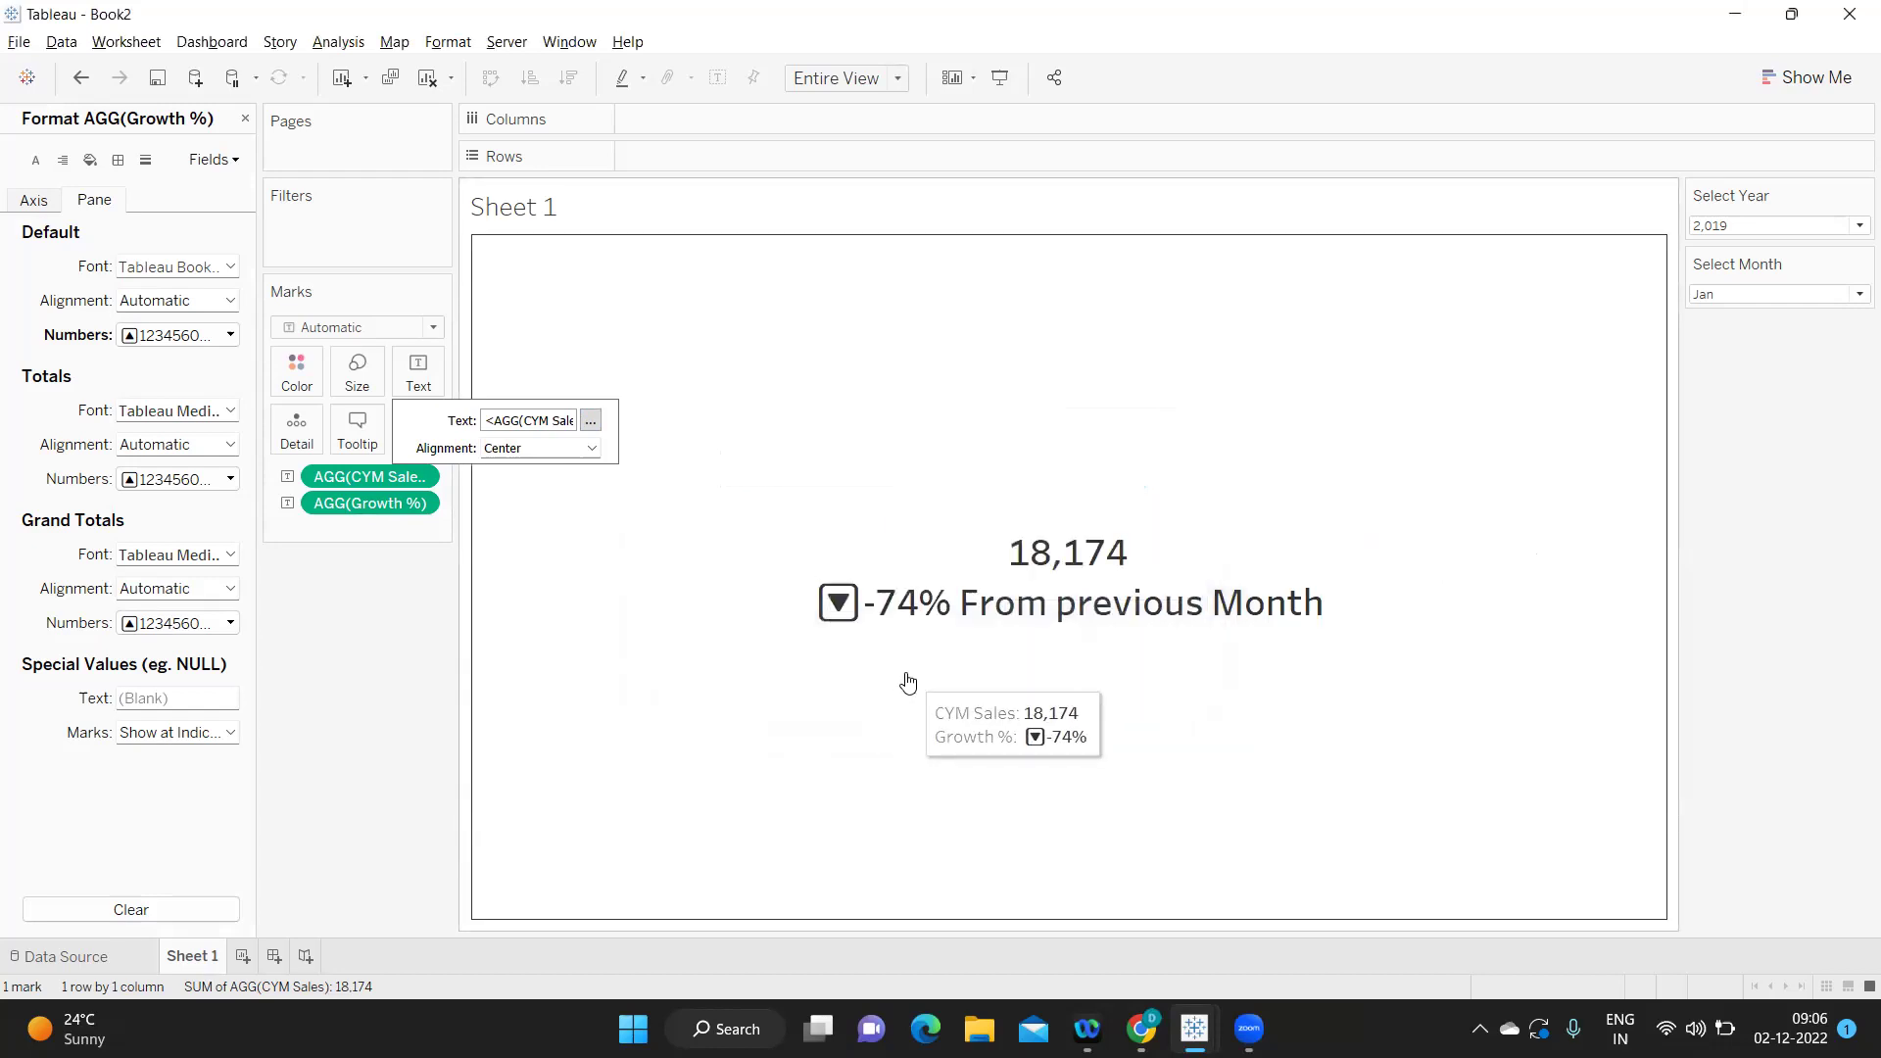
click(386, 676)
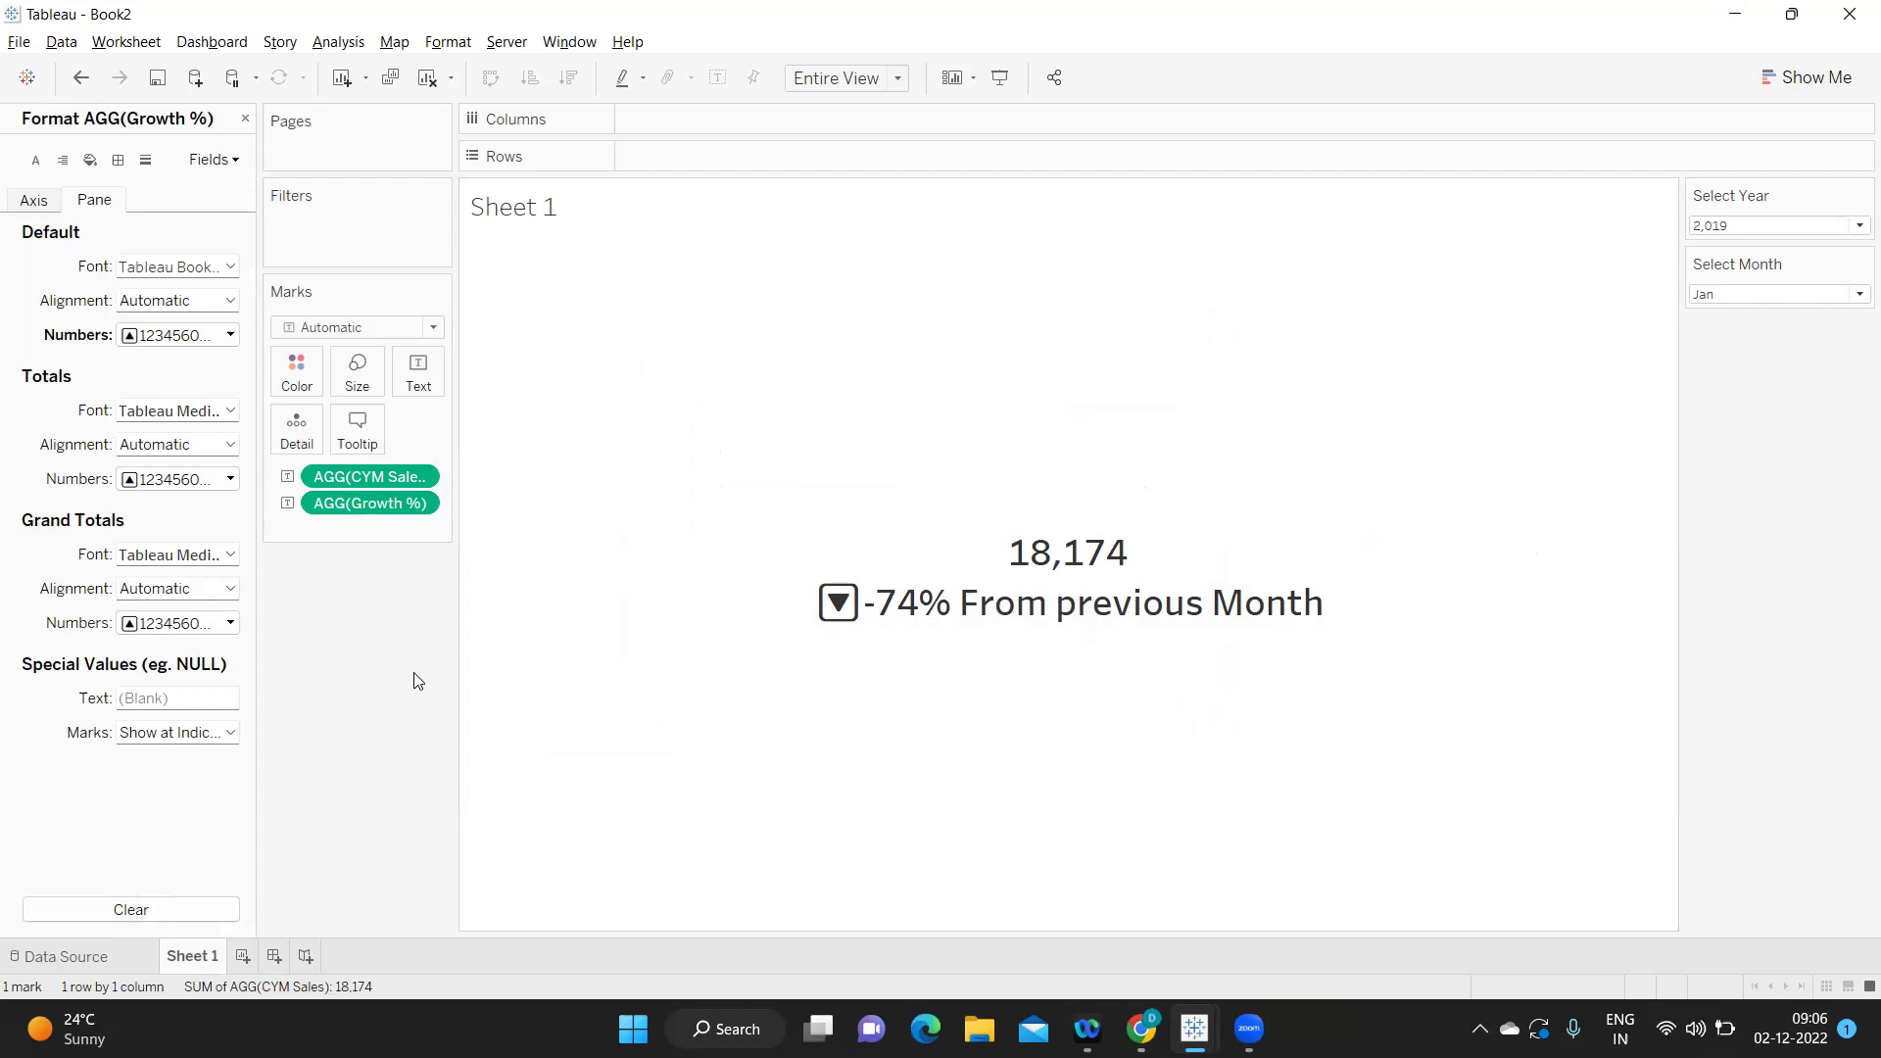